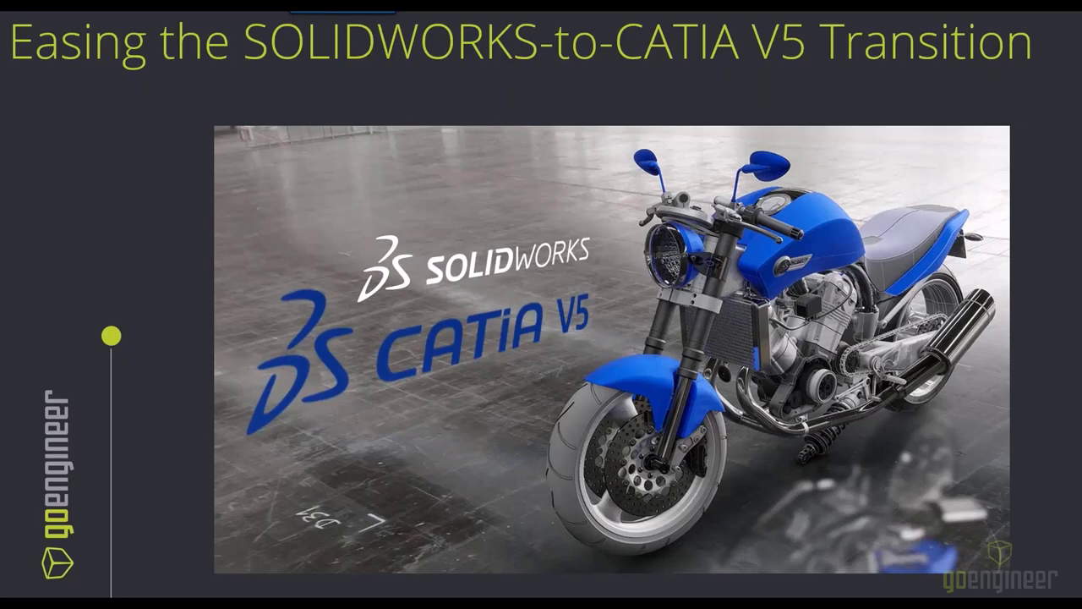
Advance from the motorcycle title slide to the speaker introduction slide.
key("Right")
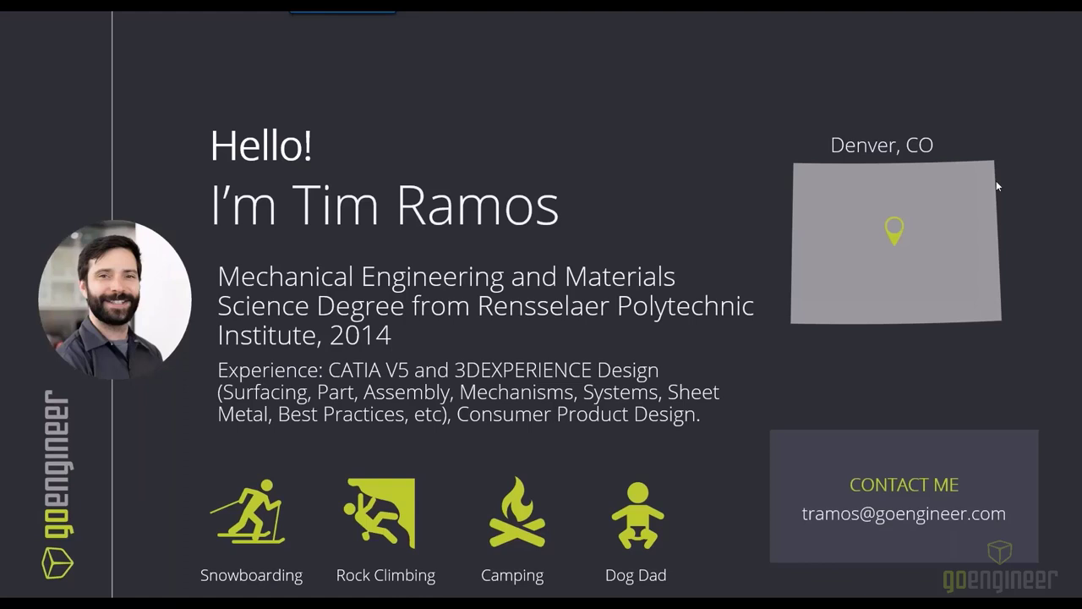
Advance past the bio to the Dassault Systemes slide.
key("Right")
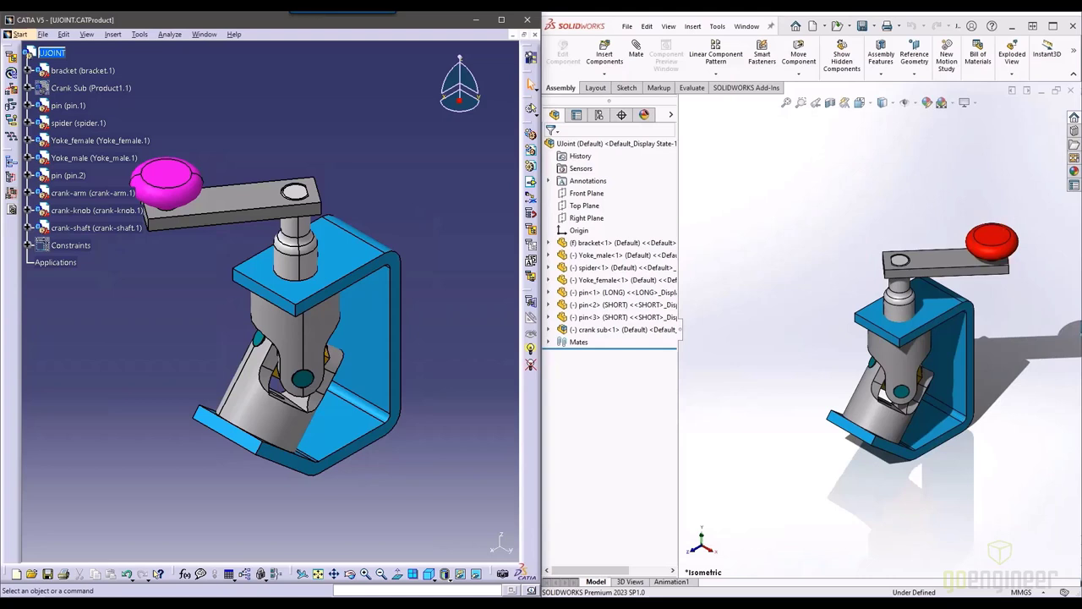
Swing the crank knob up and expand pin<3> to reveal its single Base-Extrude body.
left_click_drag(974, 276, 926, 184)
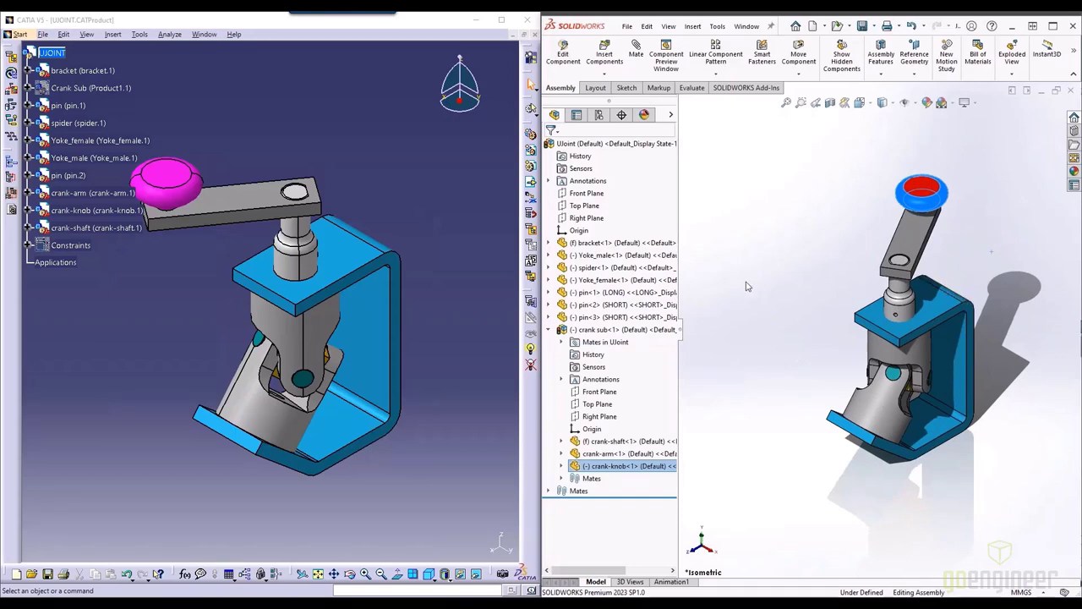
left_click(626, 144)
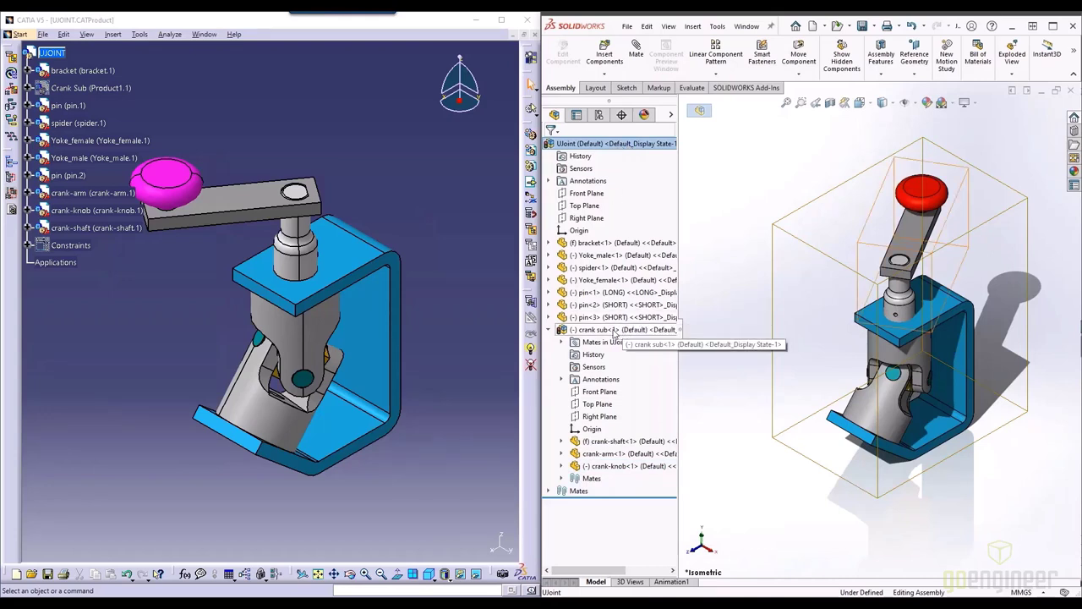
left_click(592, 330)
left_click(549, 330)
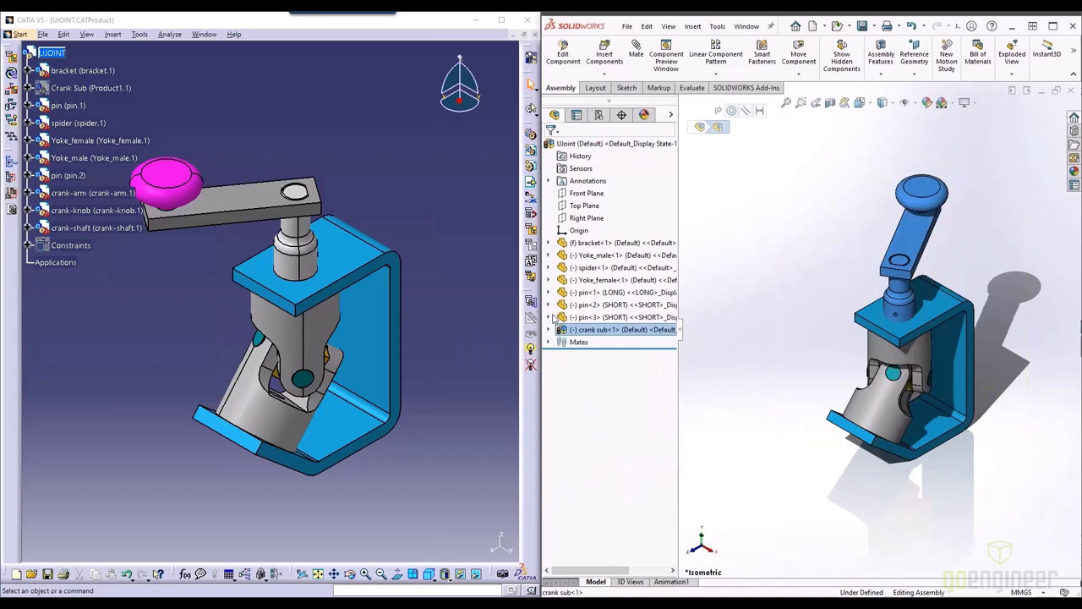
left_click(550, 317)
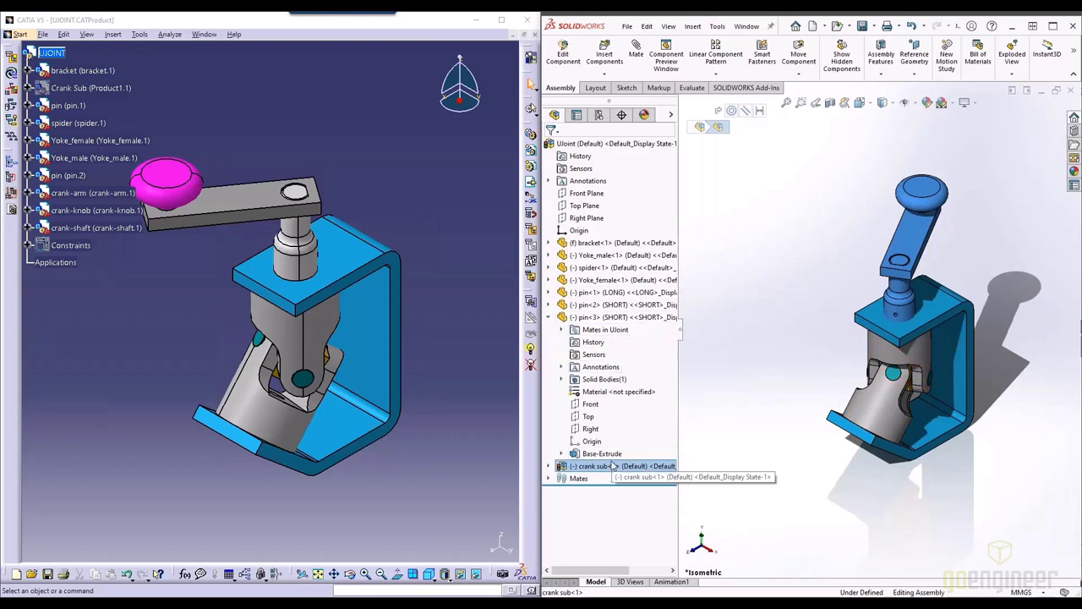
left_click(466, 191)
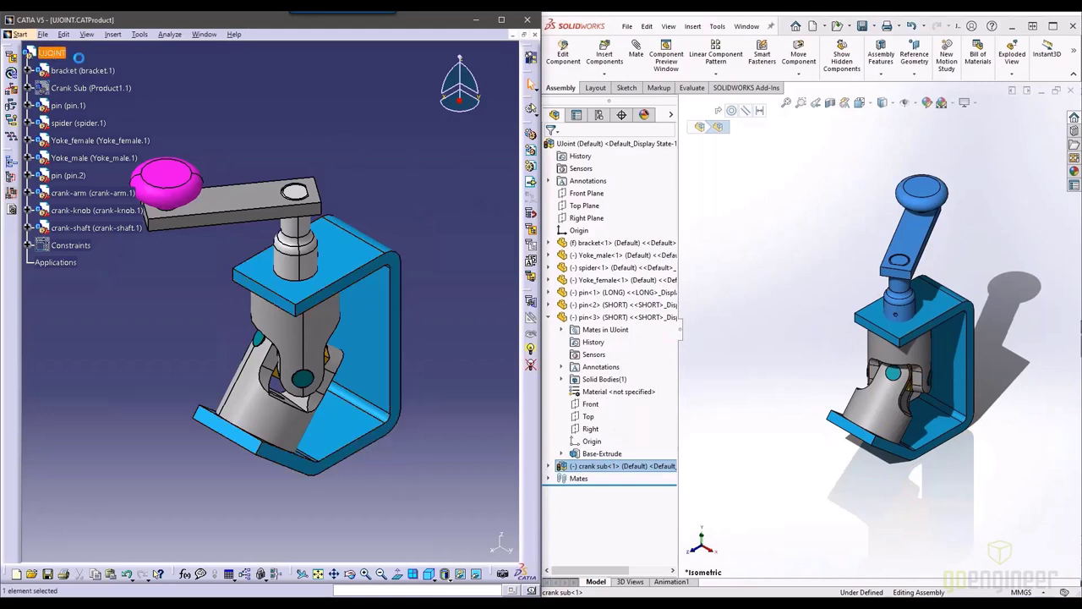
Expand Crank Sub and the bracket part to show Cut-Extrude1 with its Split.1.
left_click(31, 88)
left_click(82, 70)
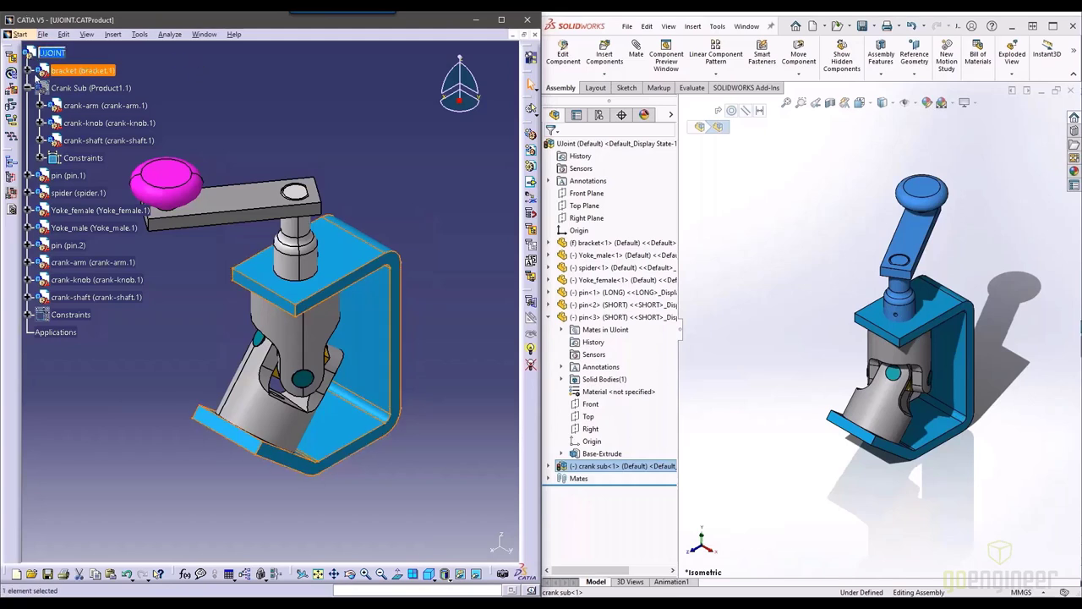
left_click(30, 70)
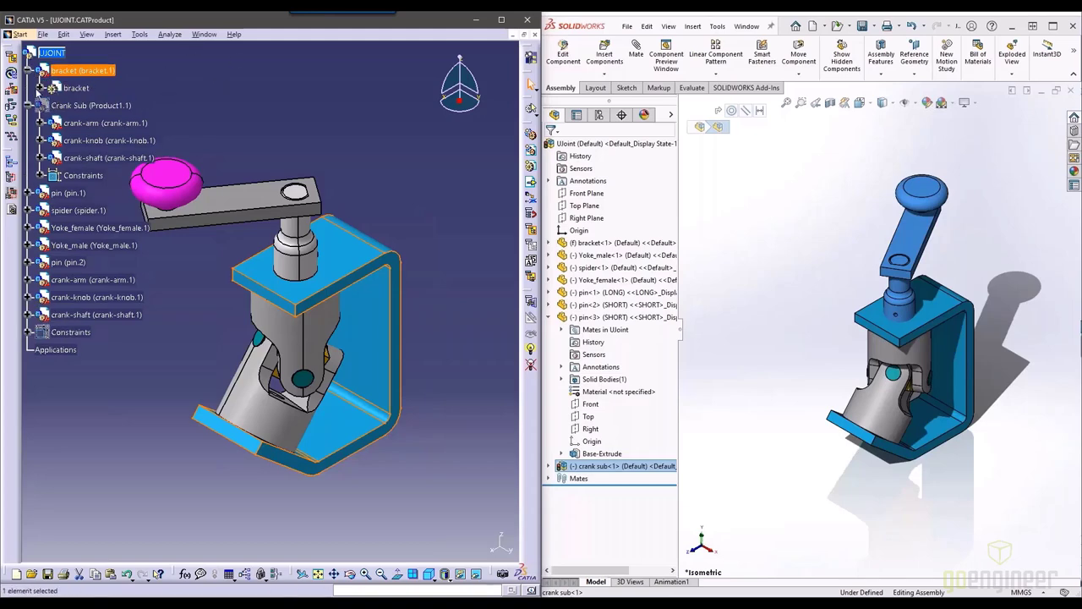
left_click(41, 88)
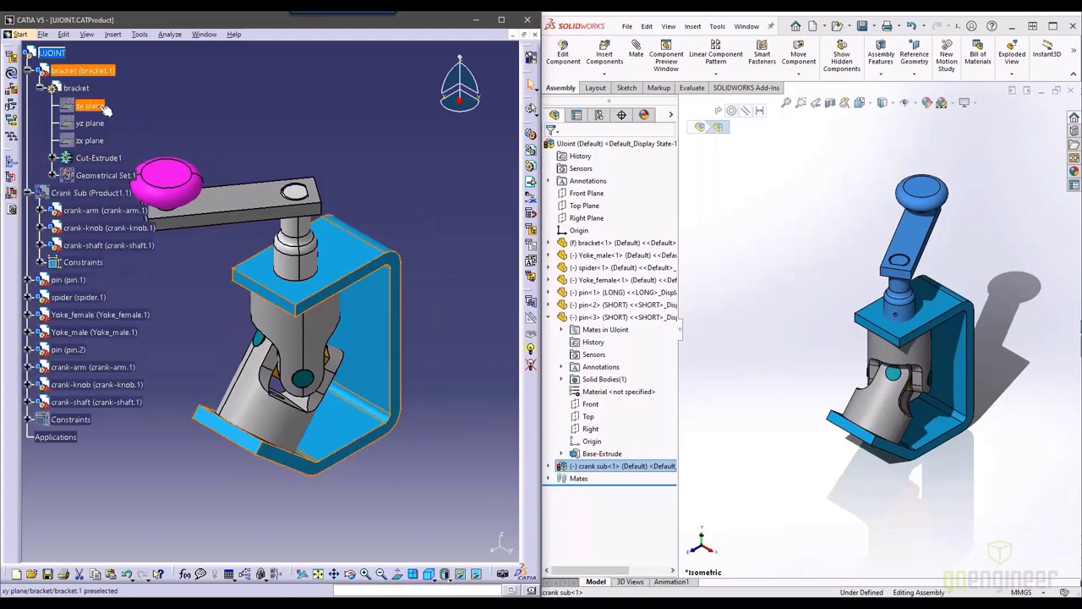
left_click(52, 158)
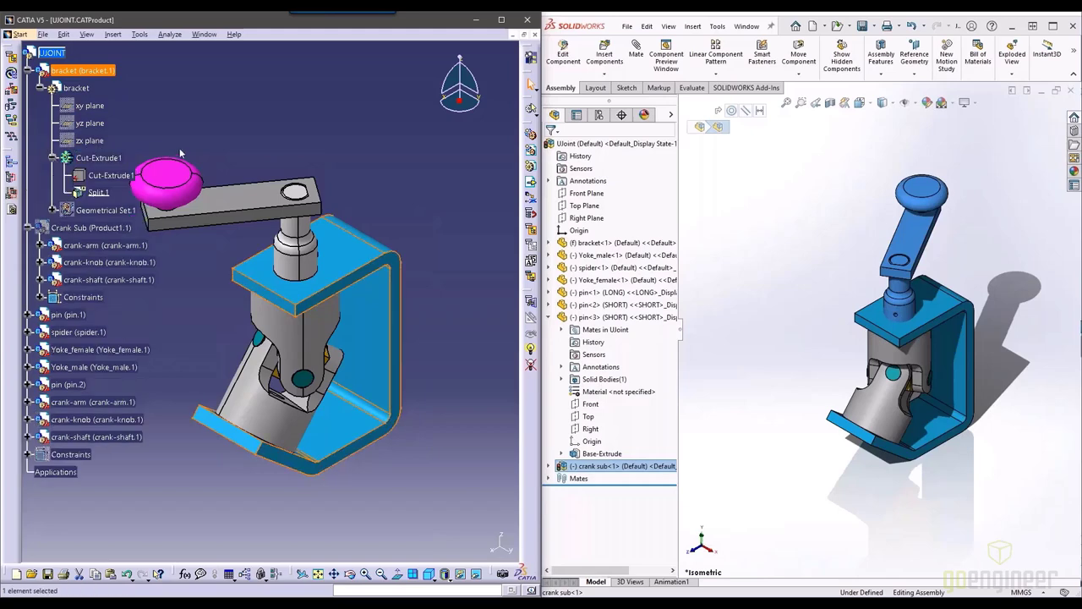
Expand the crank-knob part to list its three planes, Face2 and Body.2.
left_click(41, 88)
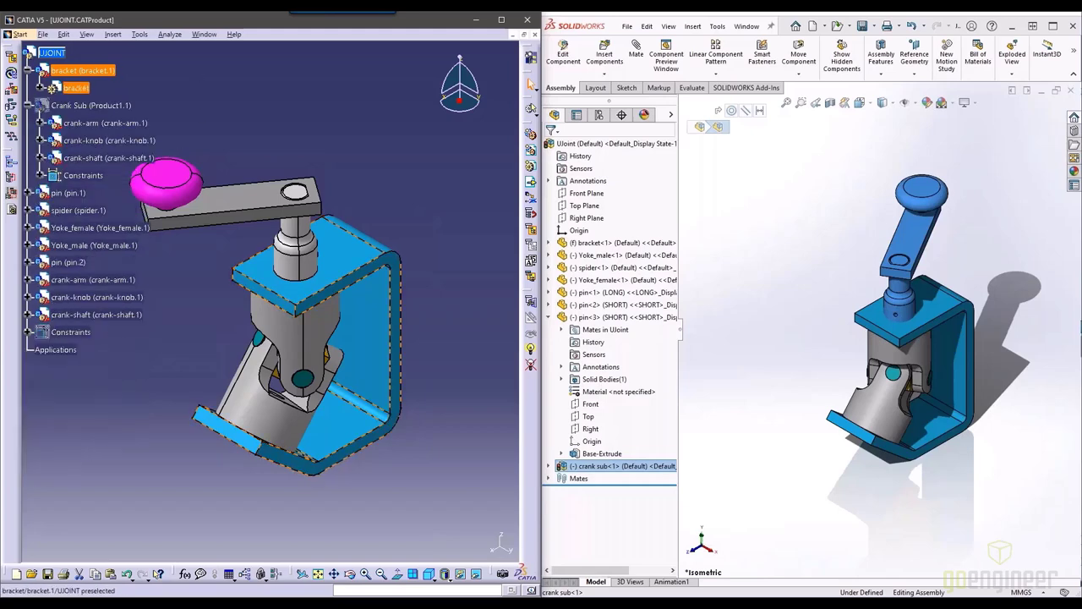
left_click(41, 88)
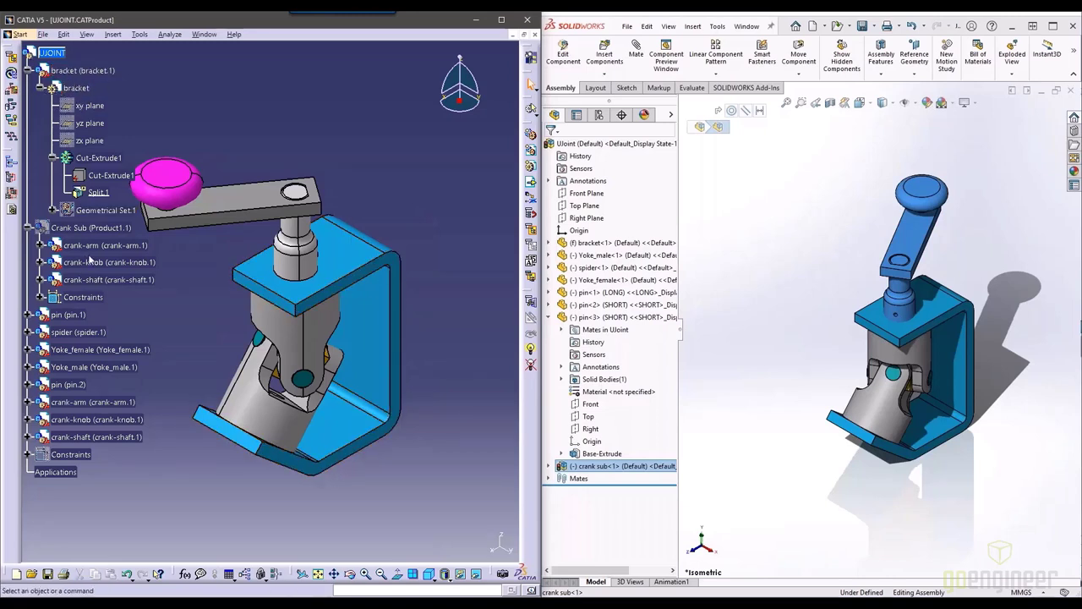
left_click(39, 419)
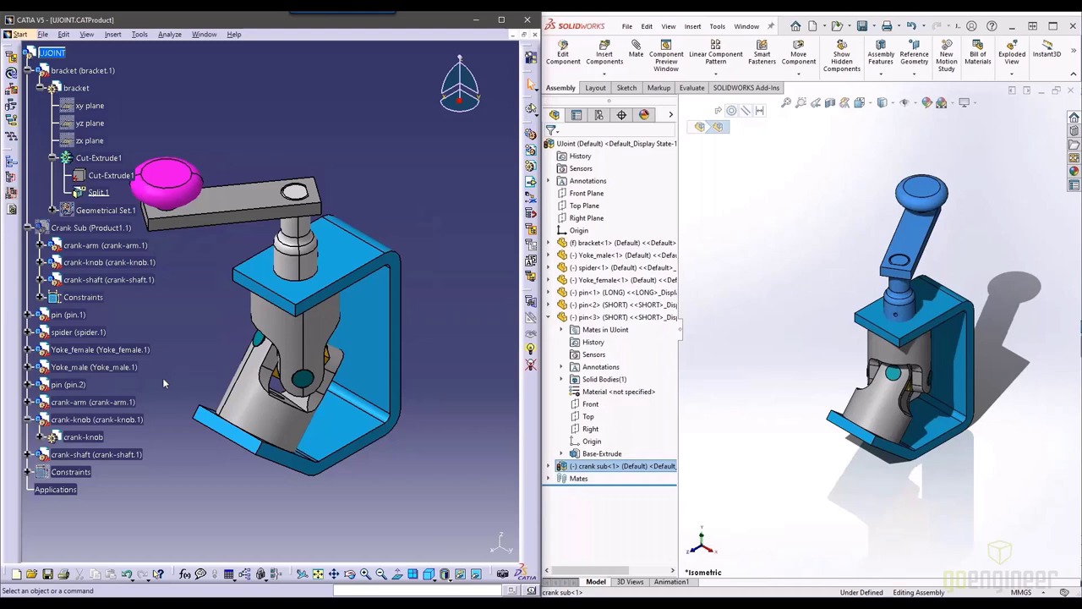
left_click(40, 436)
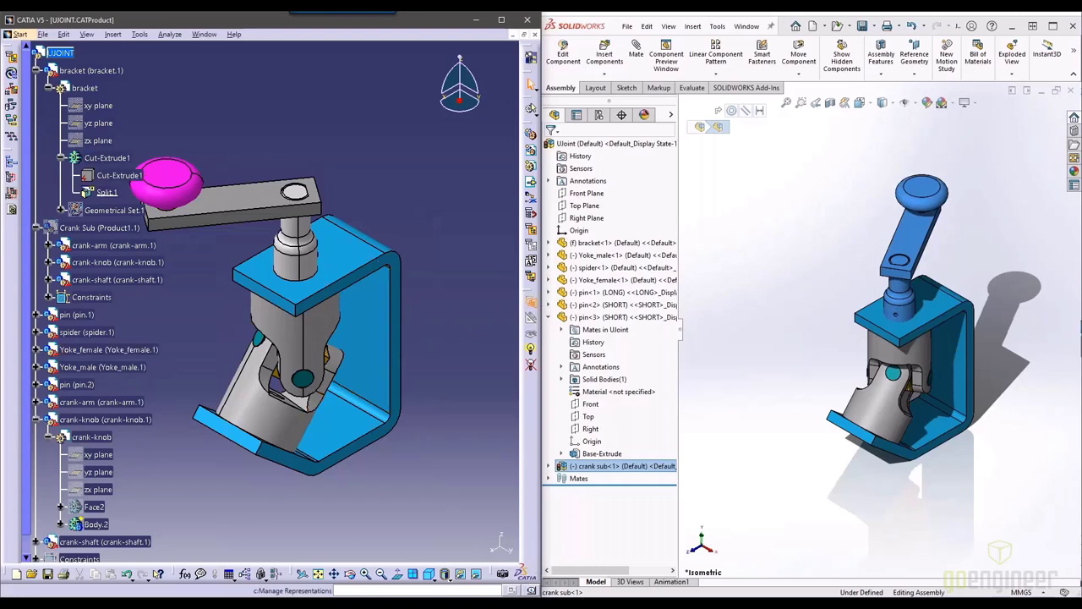
Activate the Shape 2 (Crank Knob 2) representation so the knob becomes cross-shaped.
left_click(110, 419)
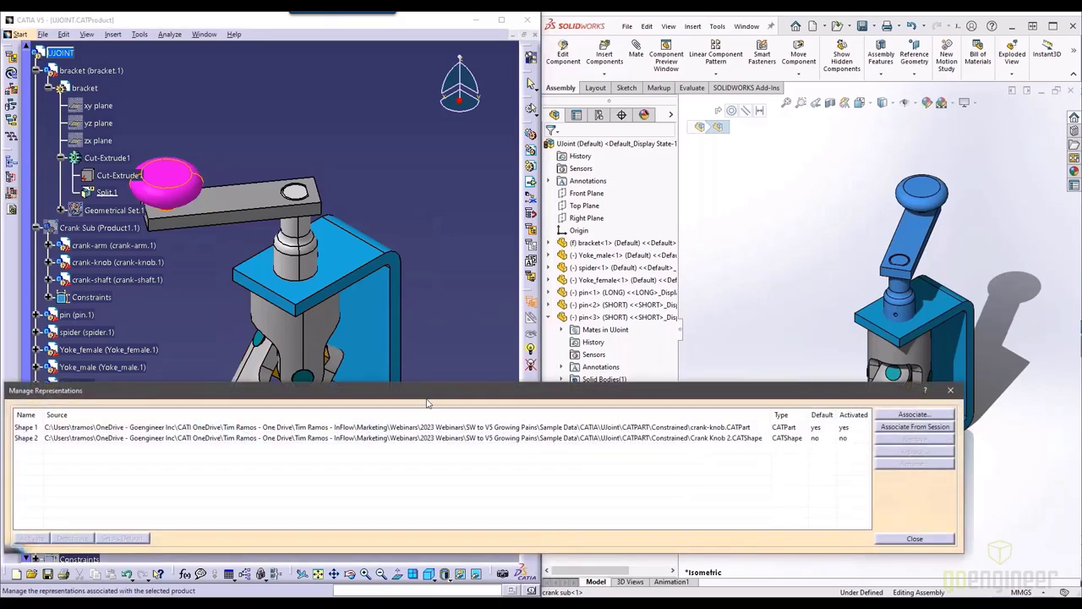
left_click_drag(427, 394, 602, 301)
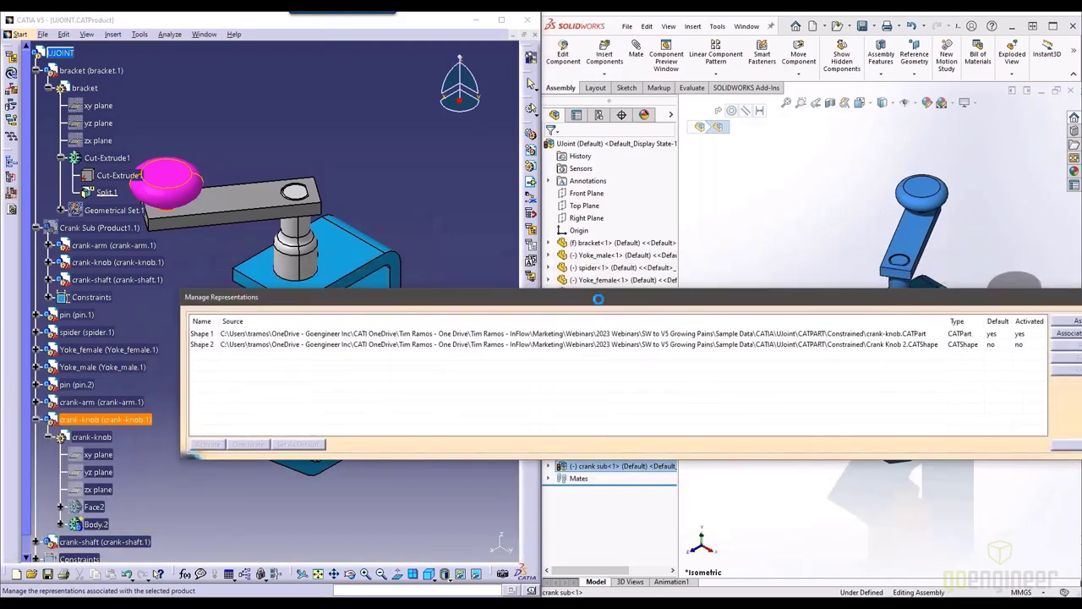
left_click(387, 347)
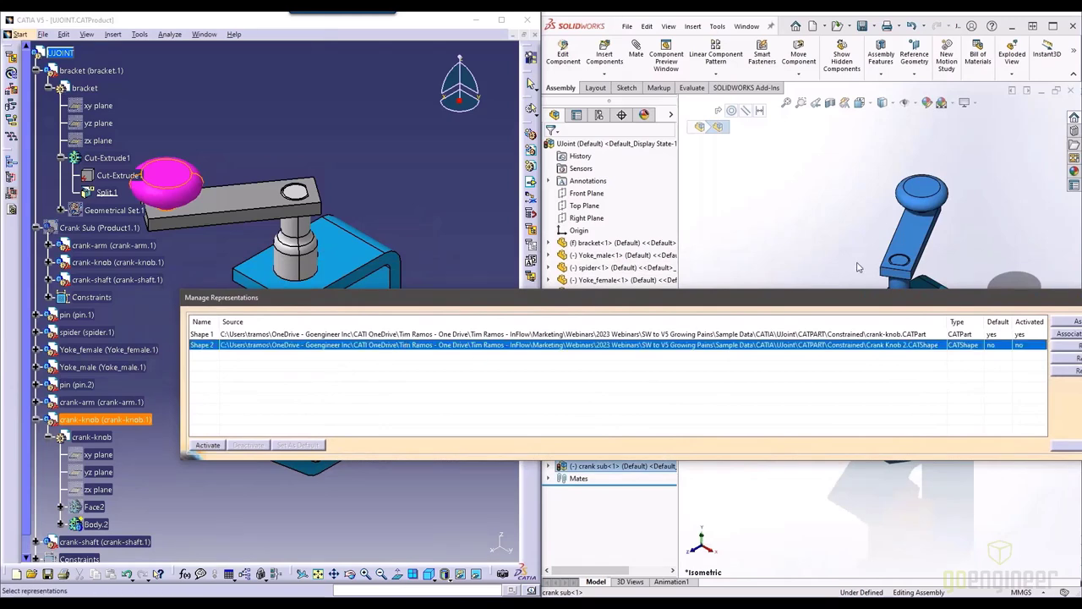
left_click(206, 449)
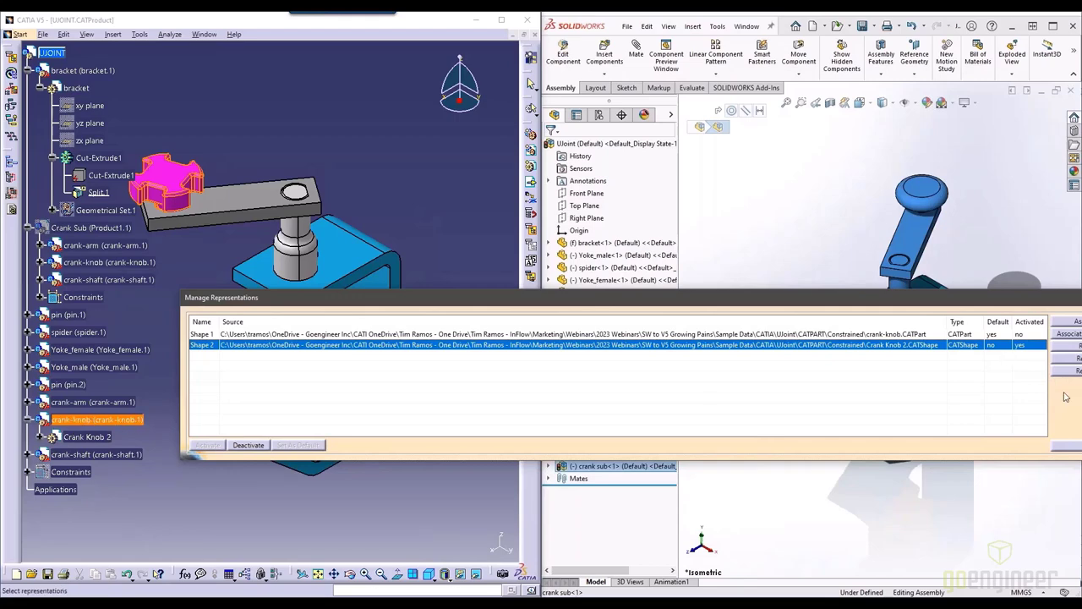
left_click(1067, 446)
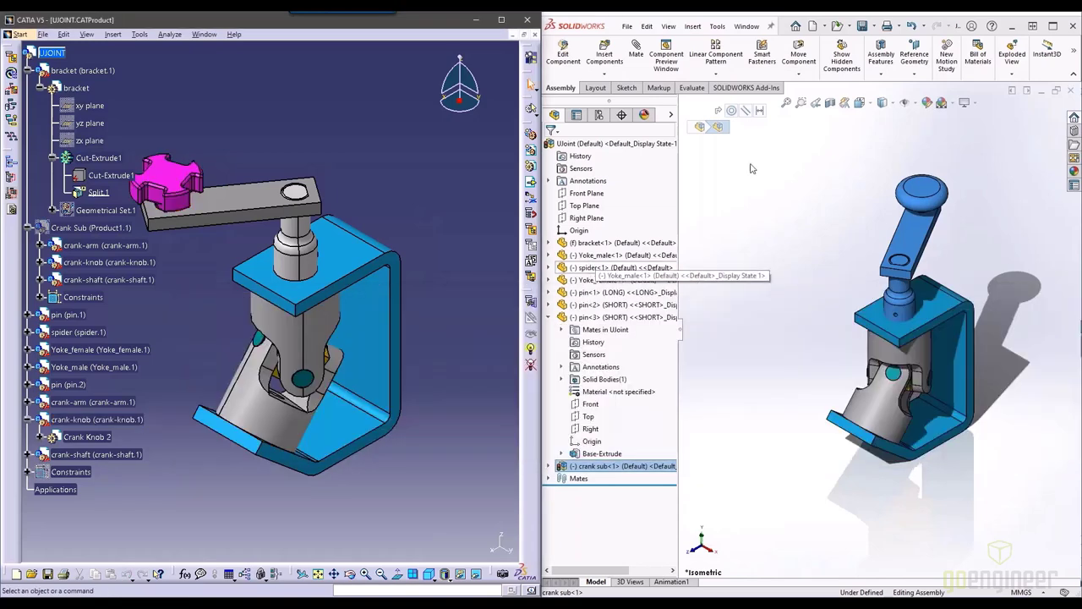
In SOLIDWORKS, collapse pin<3> and browse the Layout, Sketch, Markup and Assembly tabs.
left_click(775, 213)
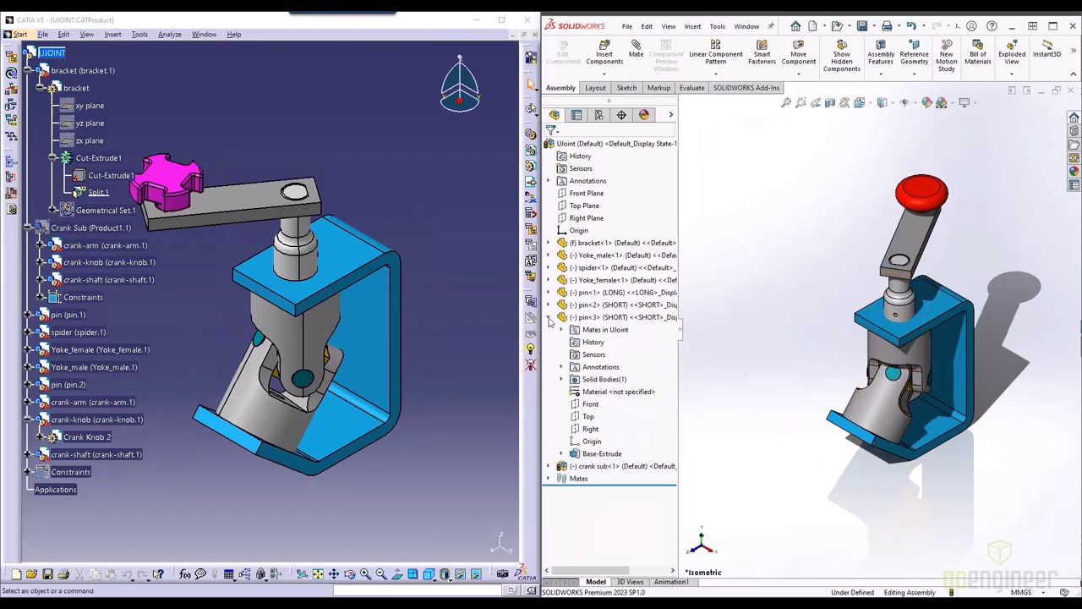
left_click(549, 317)
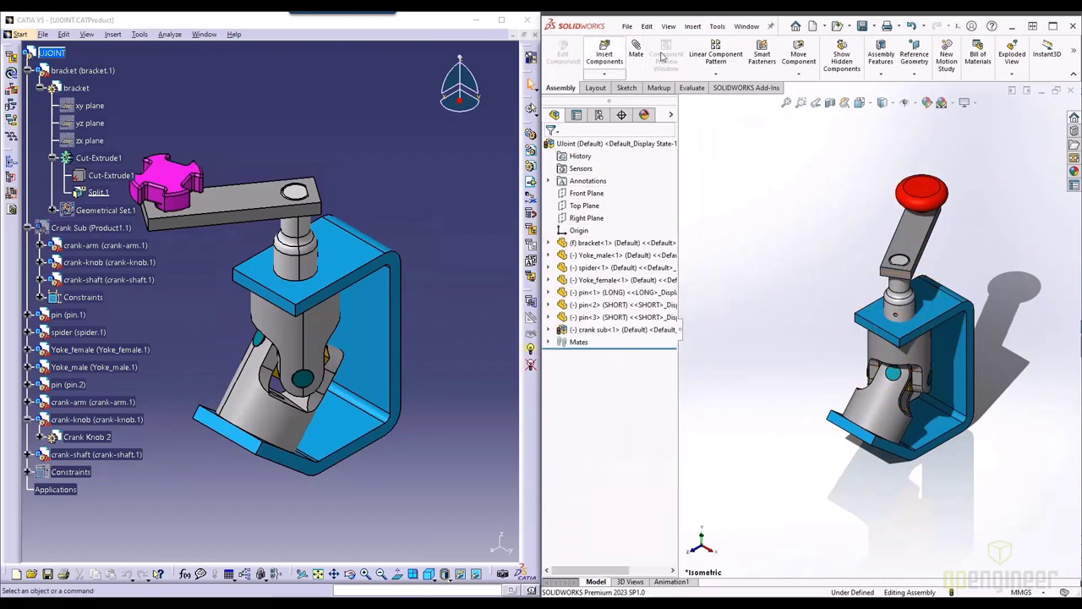
left_click(596, 87)
left_click(627, 88)
left_click(658, 88)
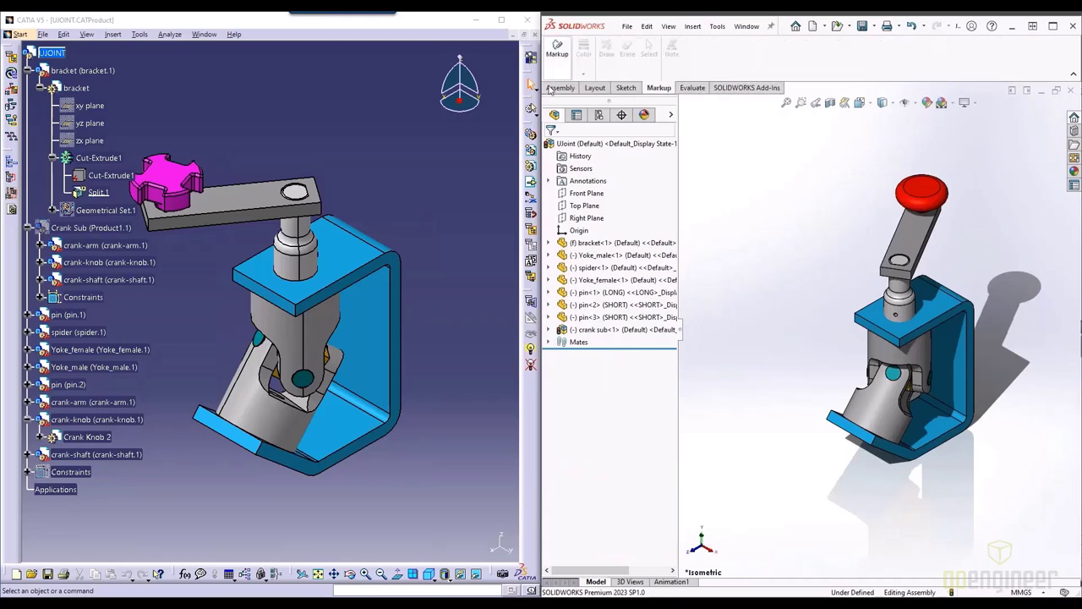
left_click(561, 88)
In CATIA, fold away the bracket and Crank Sub branches of the tree.
left_click(407, 148)
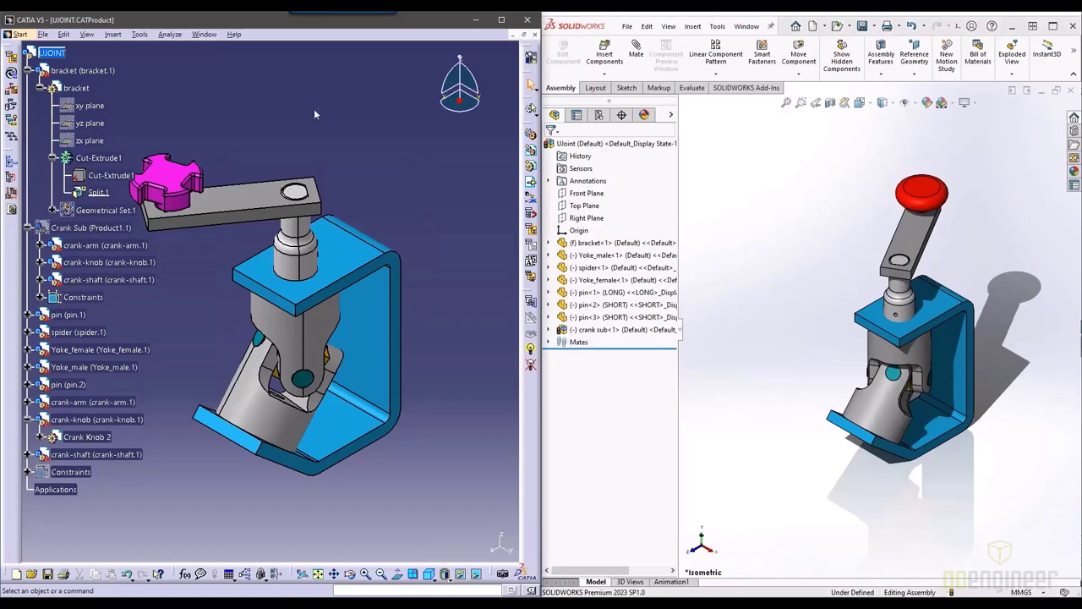
left_click(29, 70)
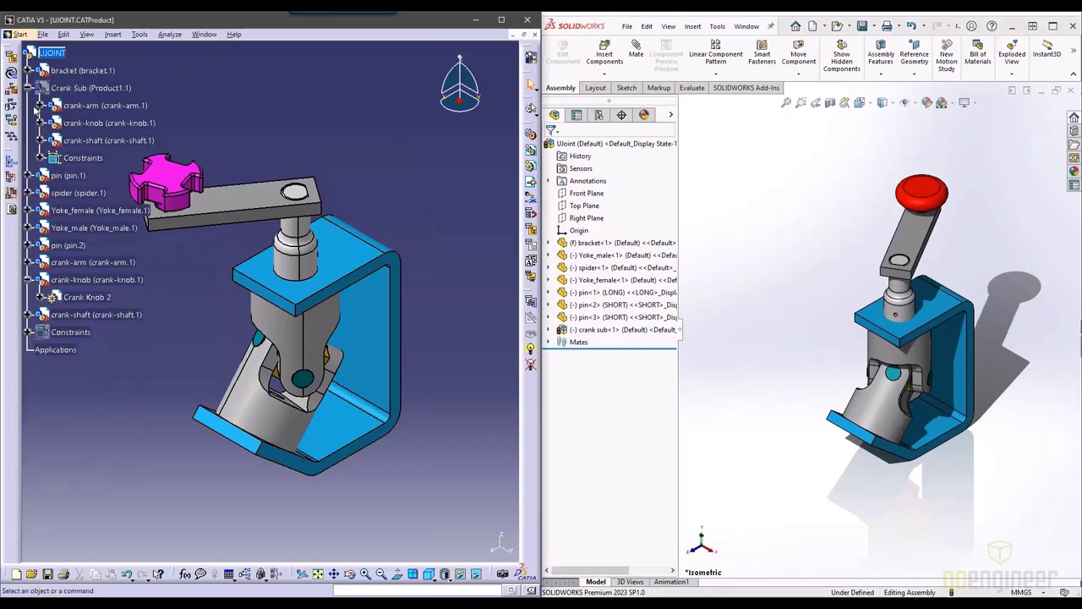
left_click(29, 88)
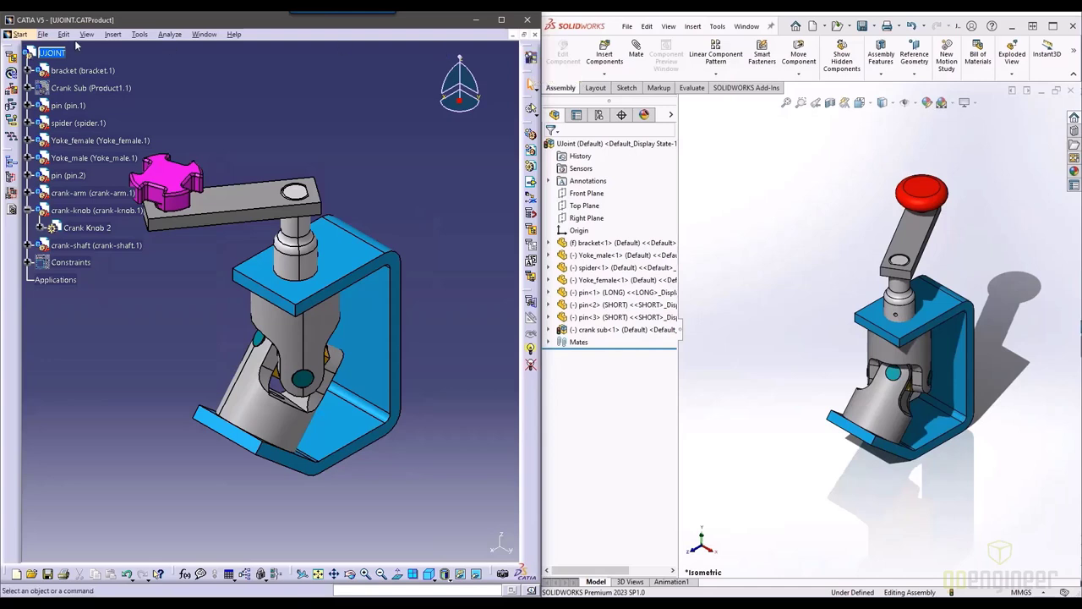
Switch CATIA to the Assembly Design workbench under Mechanical Design.
left_click(24, 35)
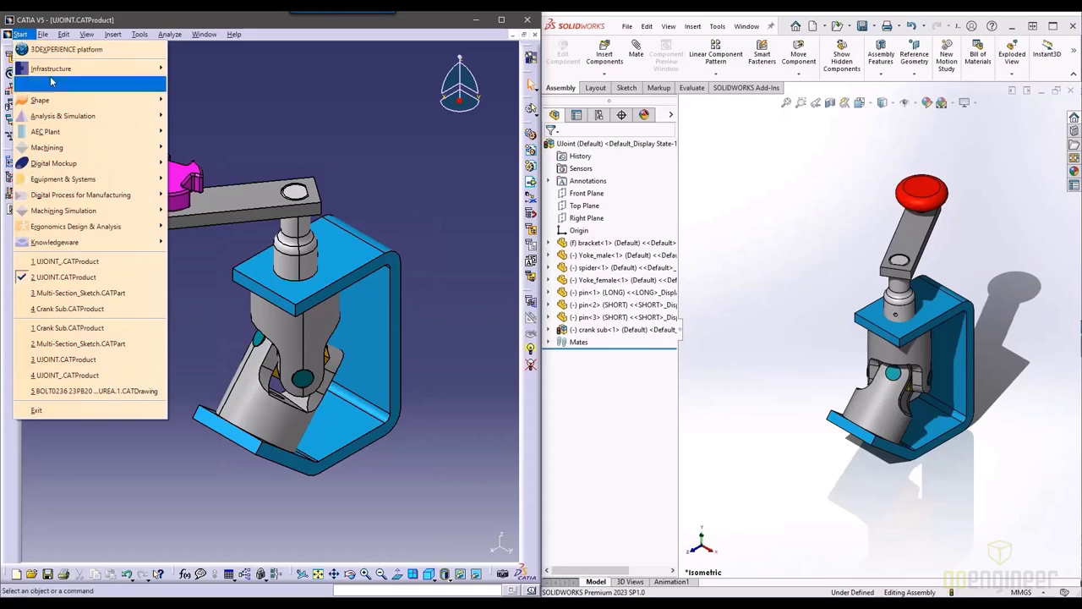
mouse_move(54, 82)
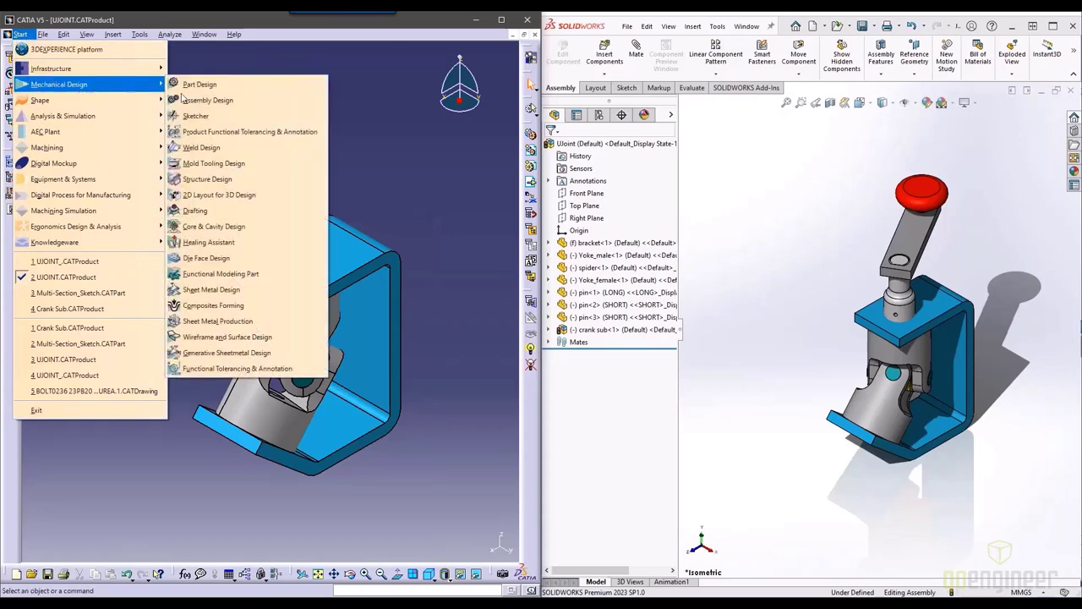
left_click(199, 99)
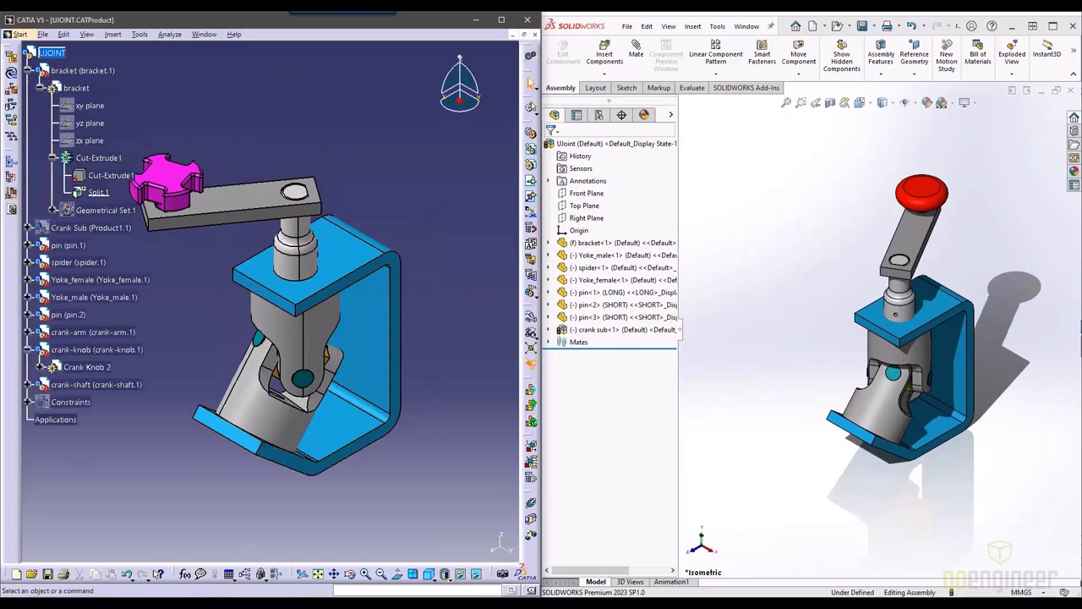
Edit bracket<1> in place within the U-joint assembly using Edit Component.
left_click(28, 70)
left_click(607, 243)
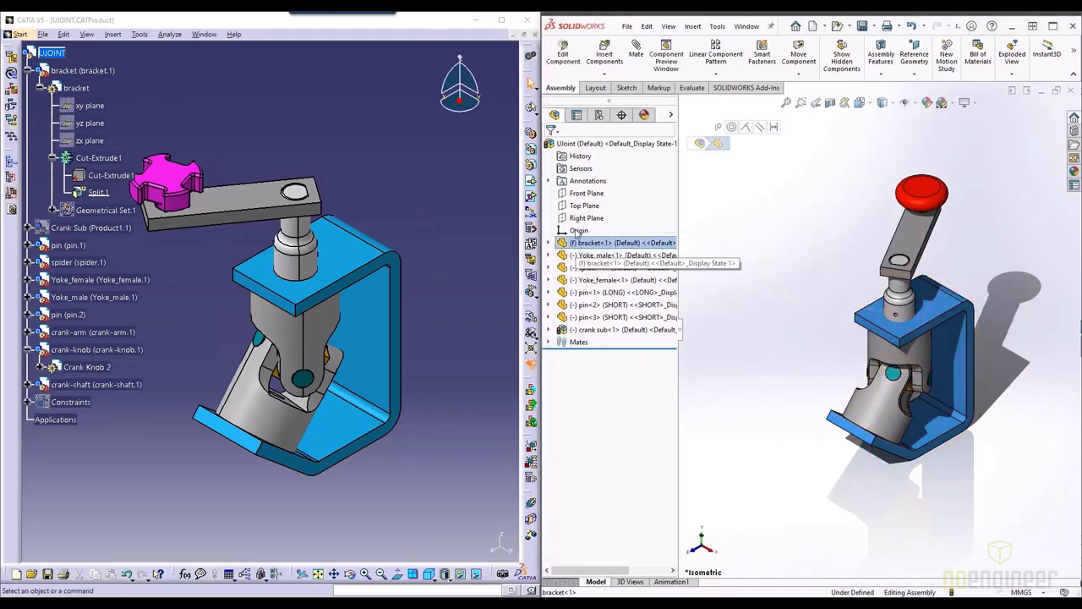
left_click(570, 69)
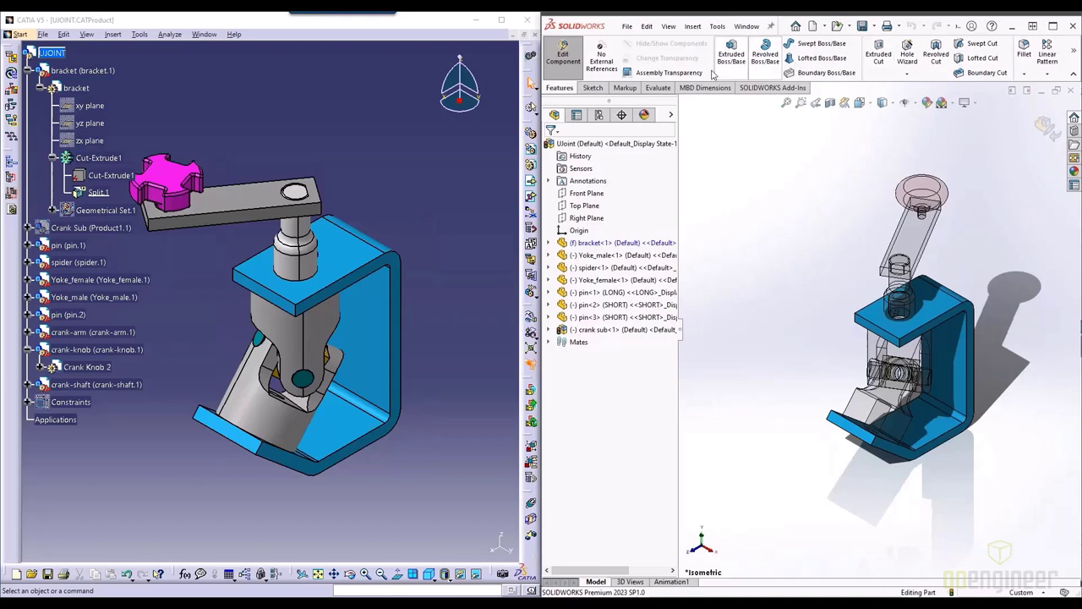
Activate the bracket part for in-context editing via bracket object > Edit, then collapse Cut-Extrude1.
left_click(429, 153)
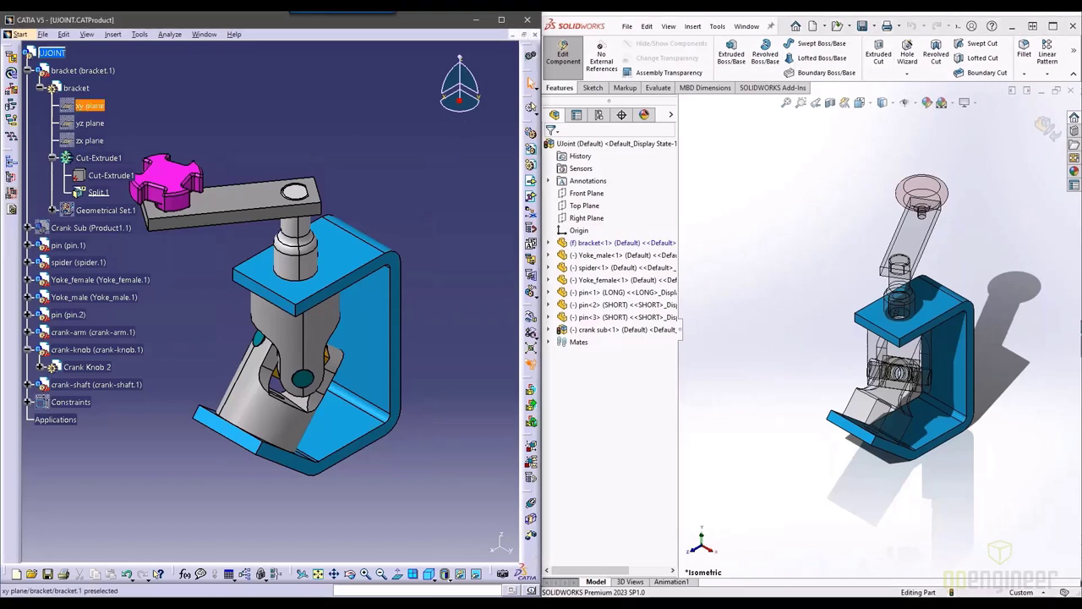
right_click(74, 93)
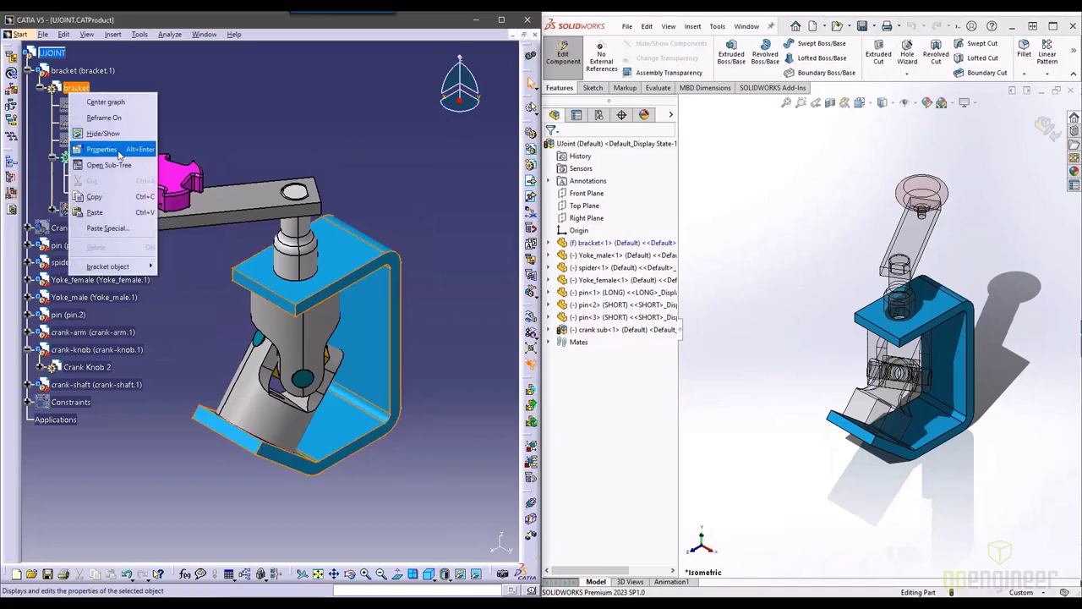
mouse_move(152, 268)
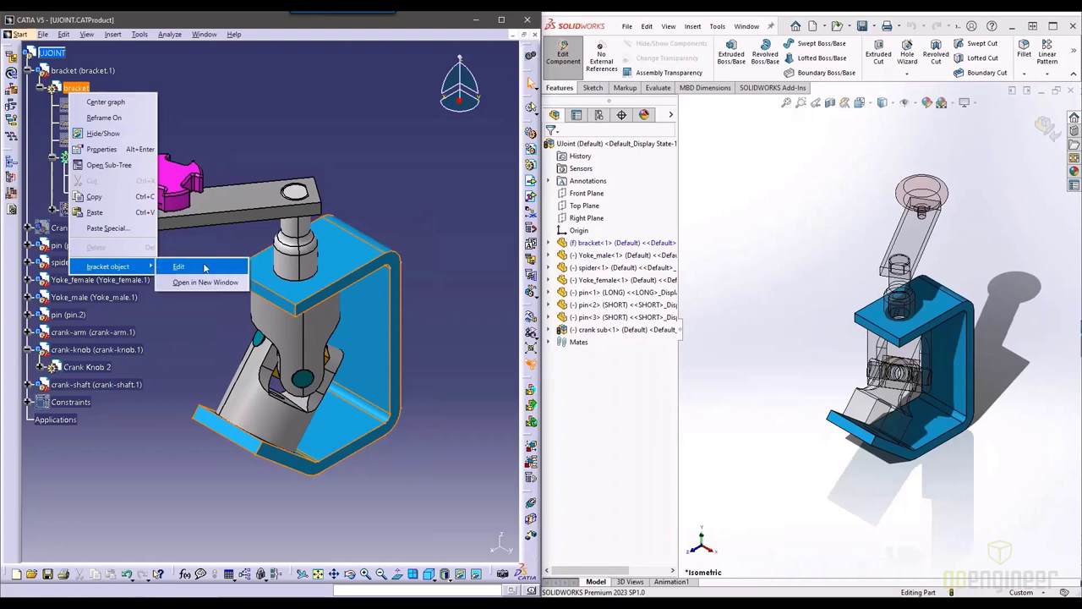
left_click(204, 268)
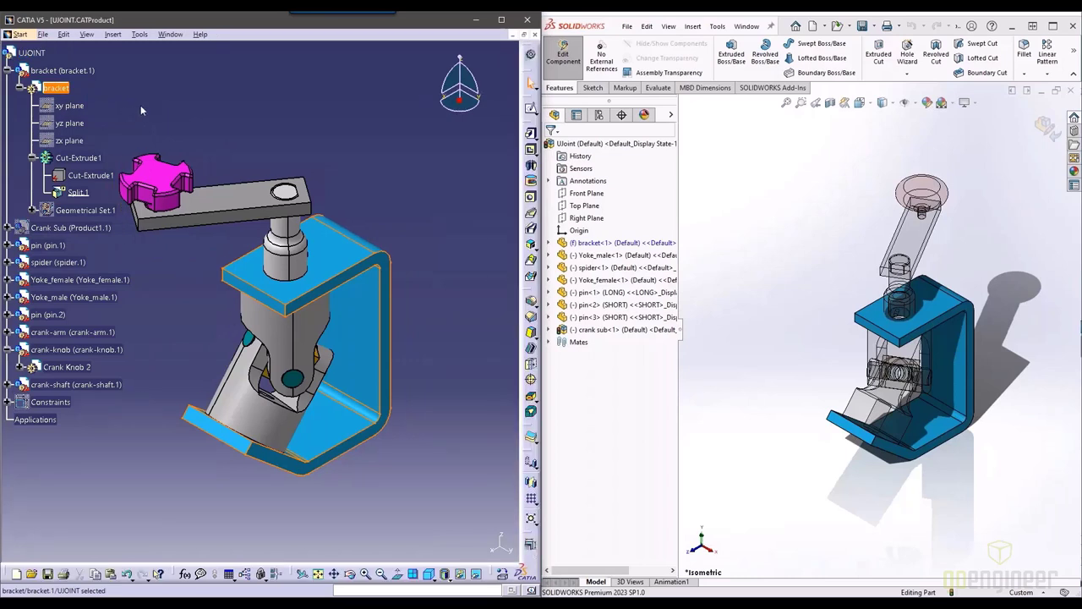
left_click(56, 88)
left_click(32, 158)
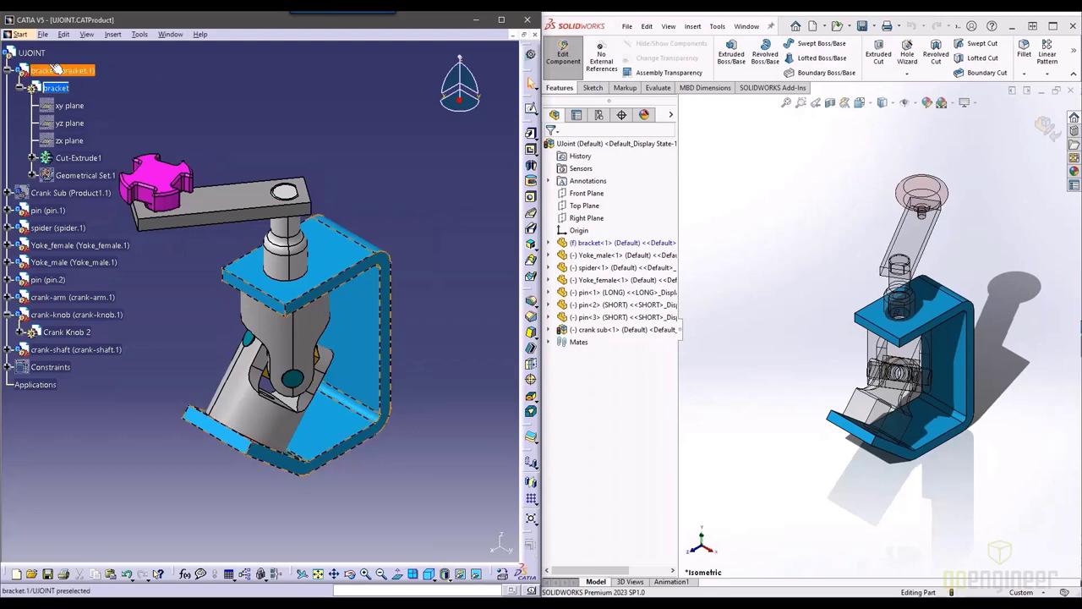
Load Generative Shape Design from Start > Shape and collapse the bracket branch.
left_click(30, 36)
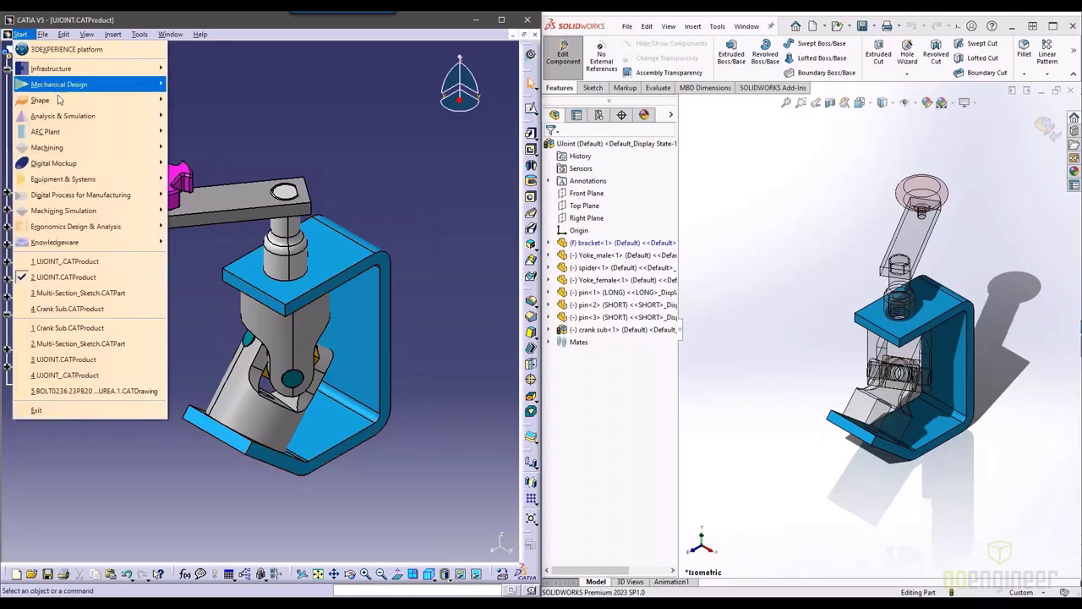
mouse_move(61, 100)
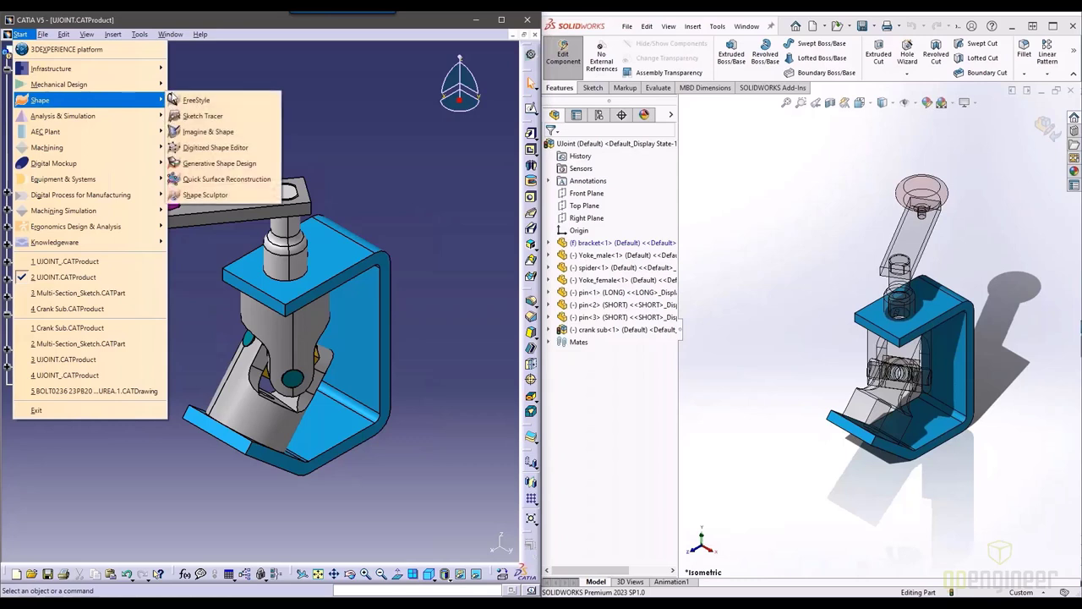
left_click(219, 163)
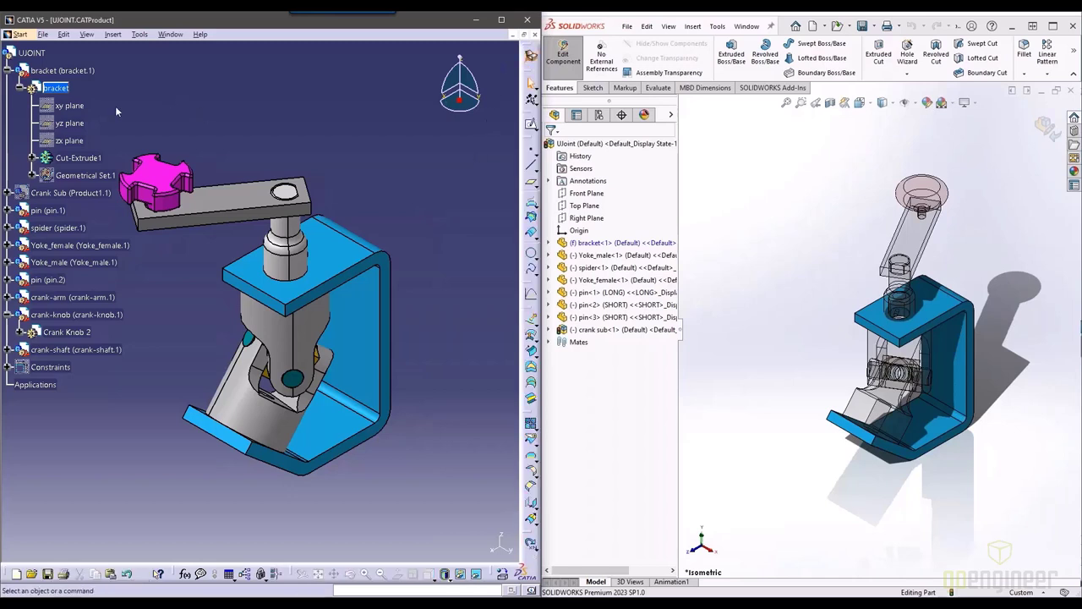
left_click(24, 88)
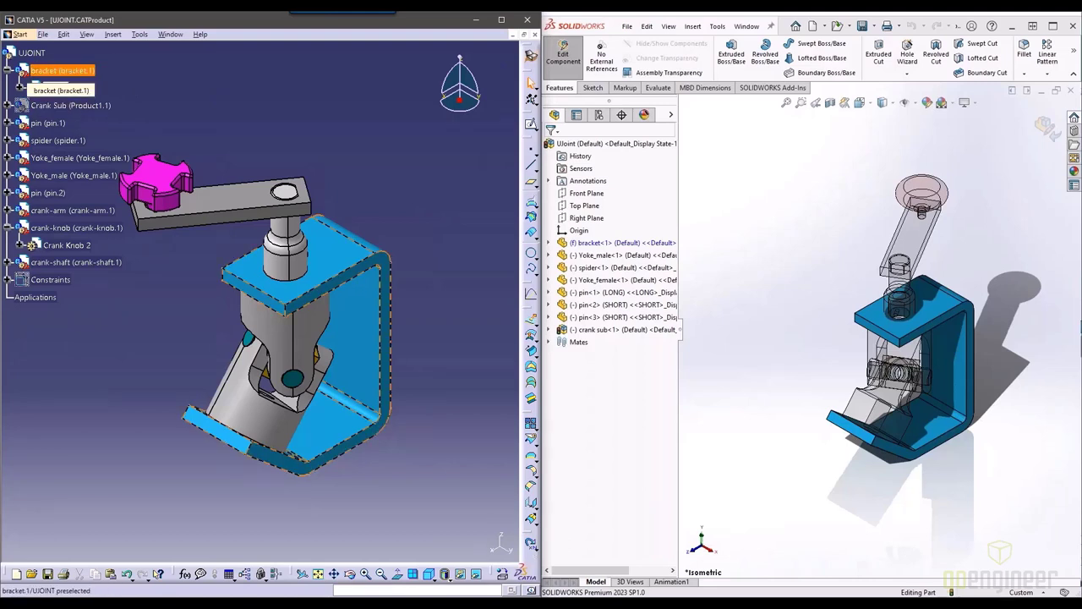
Make Crank Knob 2 the active part, showing its planes, PartBody, Geometrical Set.1 and Body.2.
double_click(66, 70)
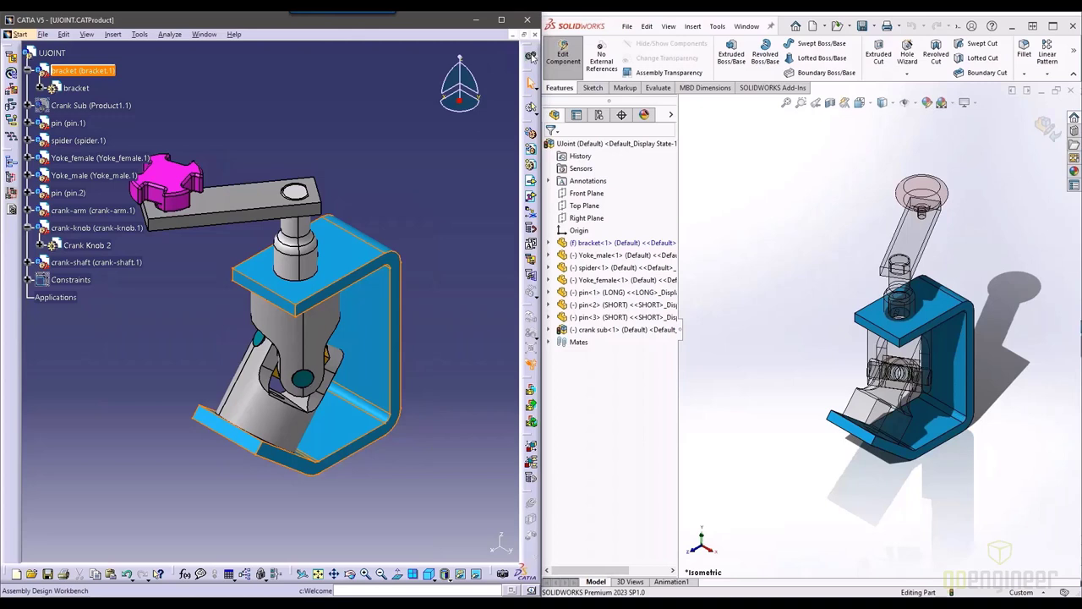
left_click(142, 94)
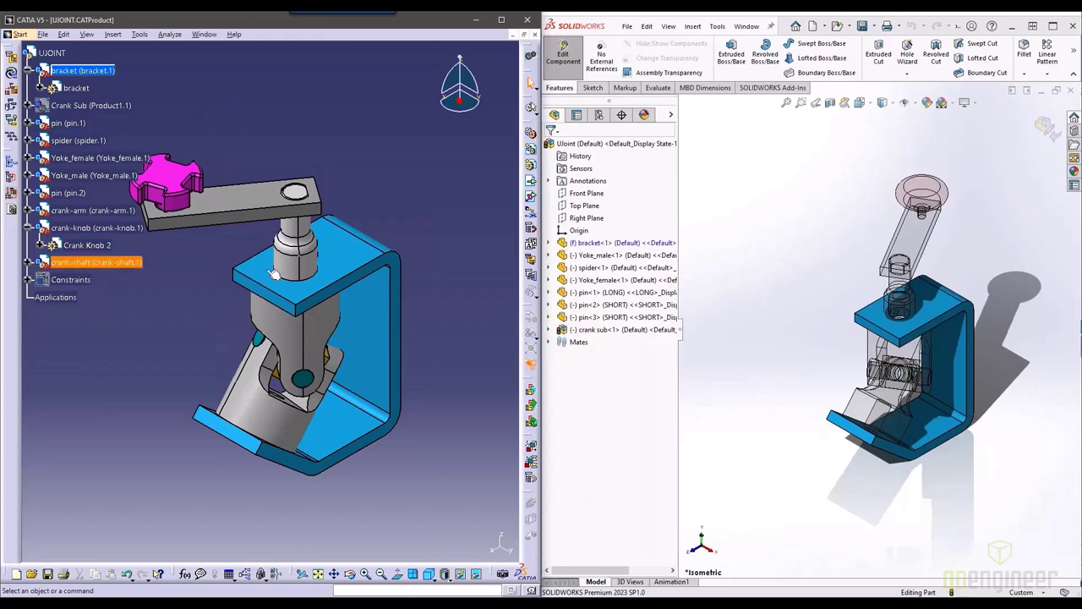
middle_click_drag(279, 275, 329, 241)
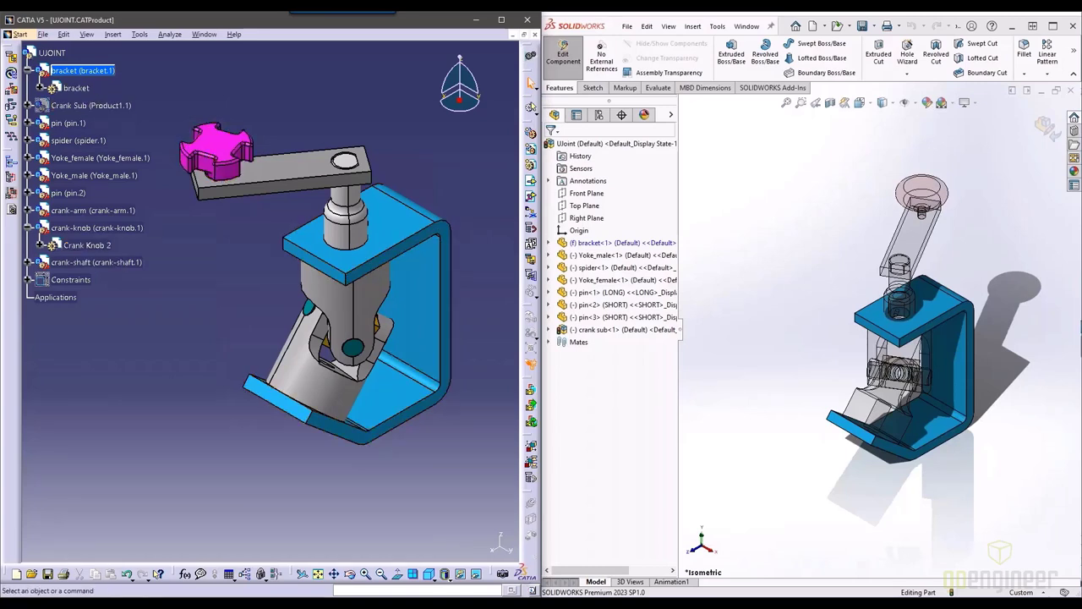
double_click(93, 245)
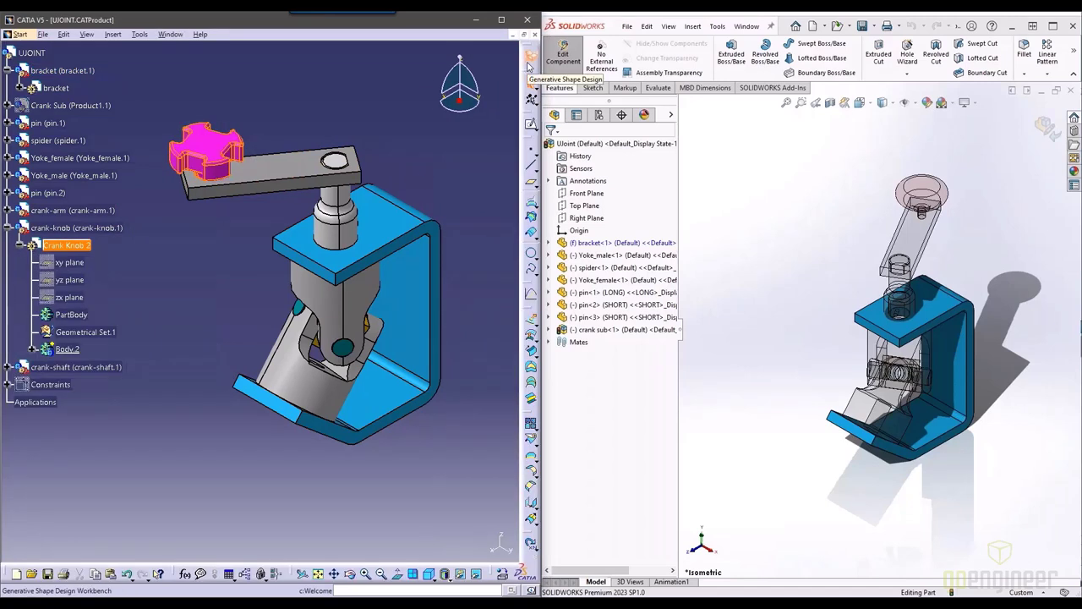
left_click(347, 61)
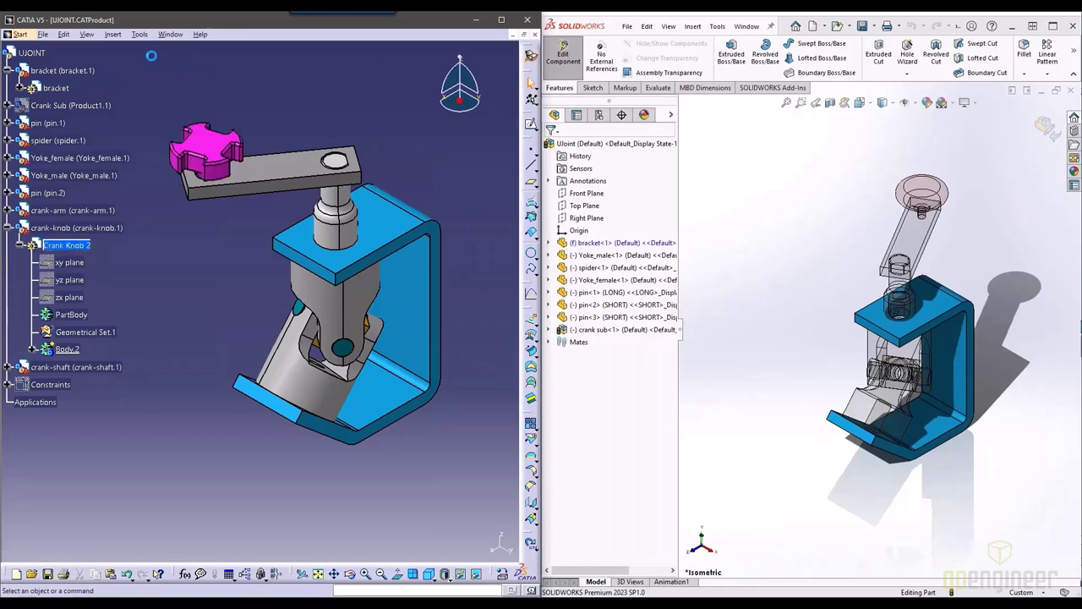
Switch to the Part Design workbench from Start > Mechanical Design.
left_click(19, 34)
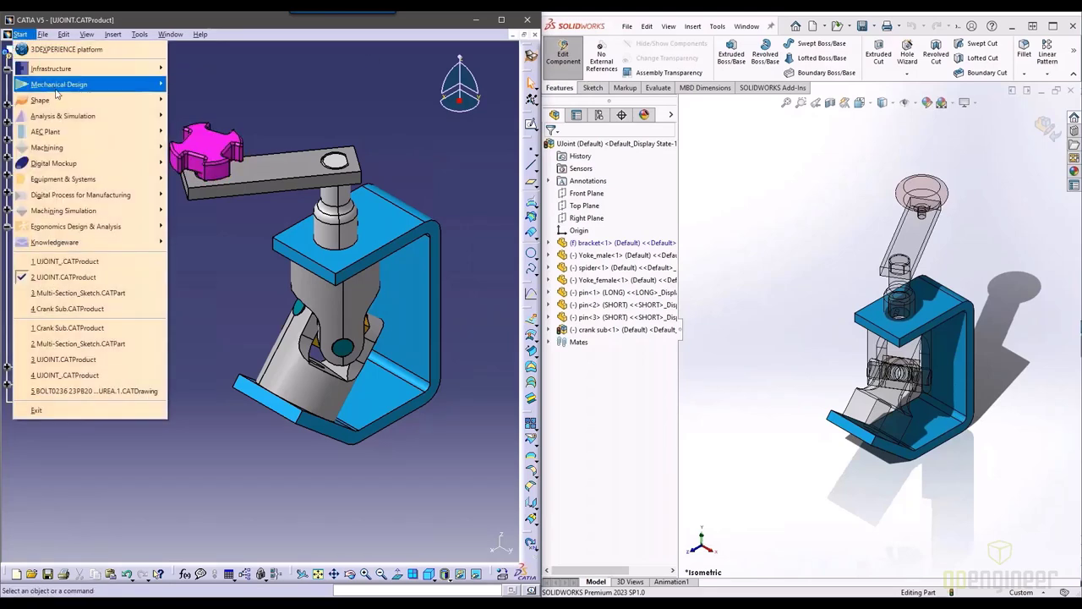
mouse_move(73, 87)
left_click(203, 84)
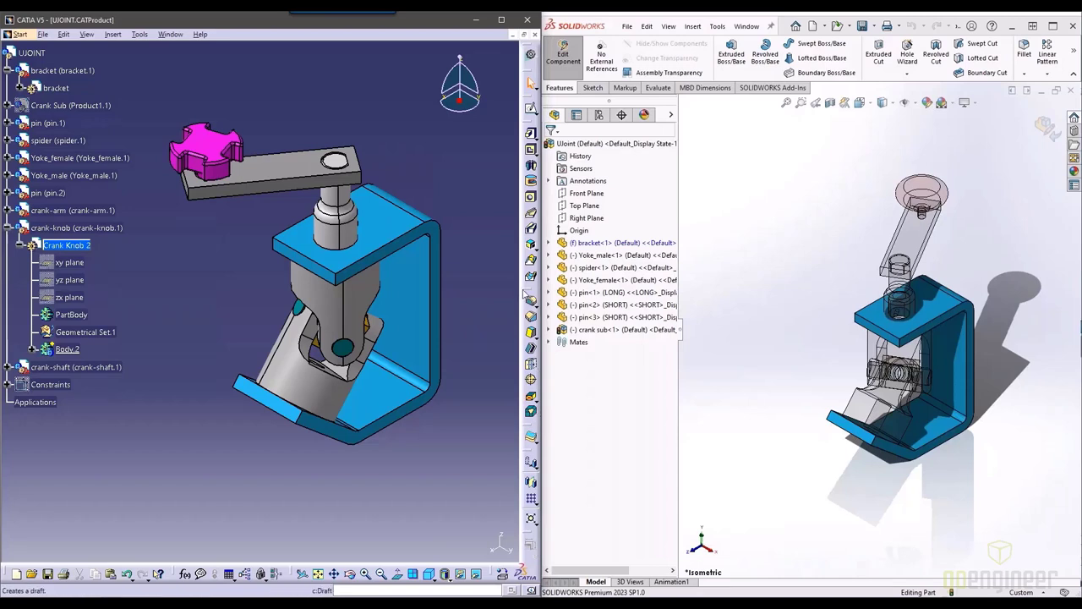
Move the Dress-Up Features toolbar off the right dock into its own vertical column.
left_click_drag(526, 292, 473, 170)
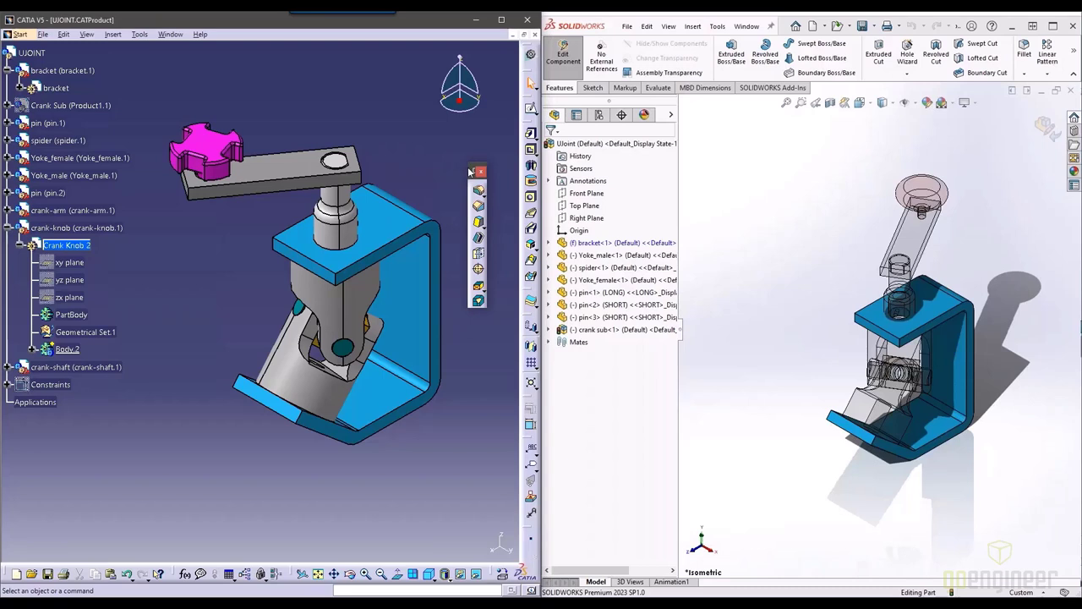
left_click_drag(473, 175, 277, 35)
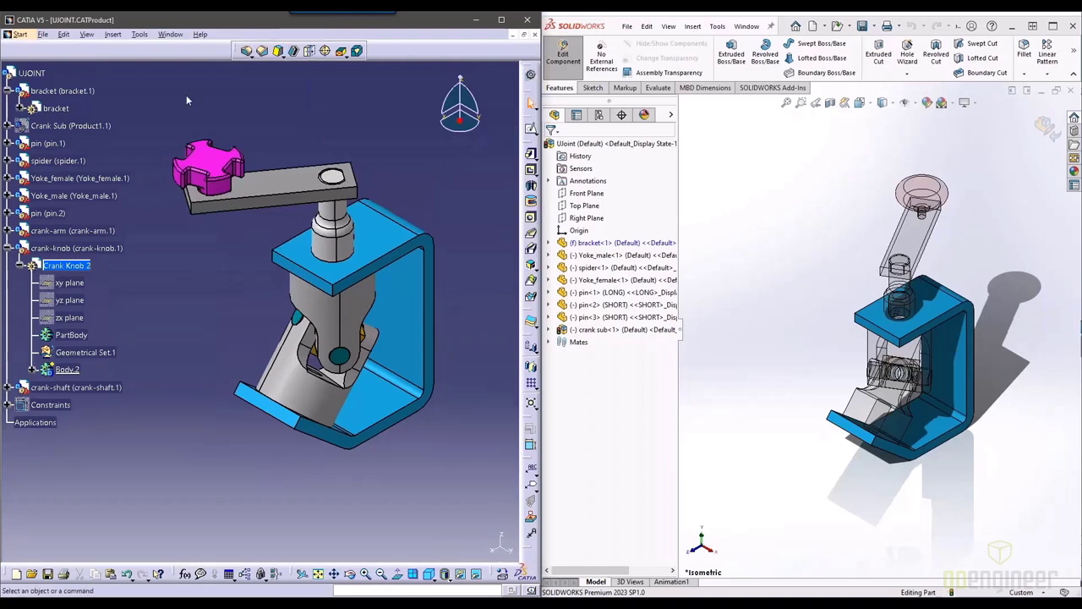
left_click_drag(4, 193, 514, 88)
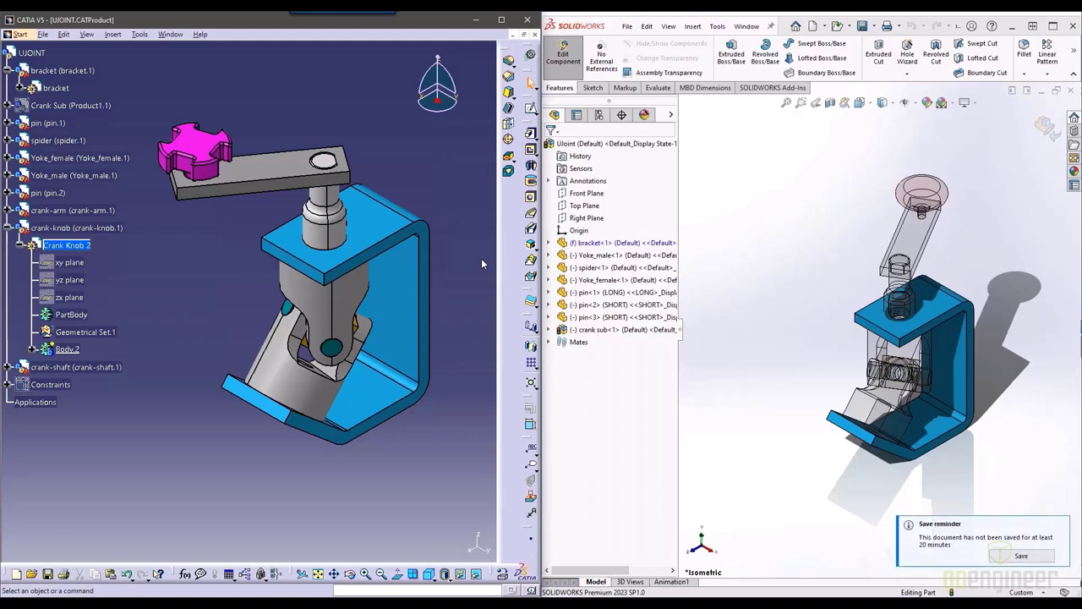
Toggle the Boolean Operations toolbar and dock the Wireframe and body transformation toolbars higher up.
right_click(507, 225)
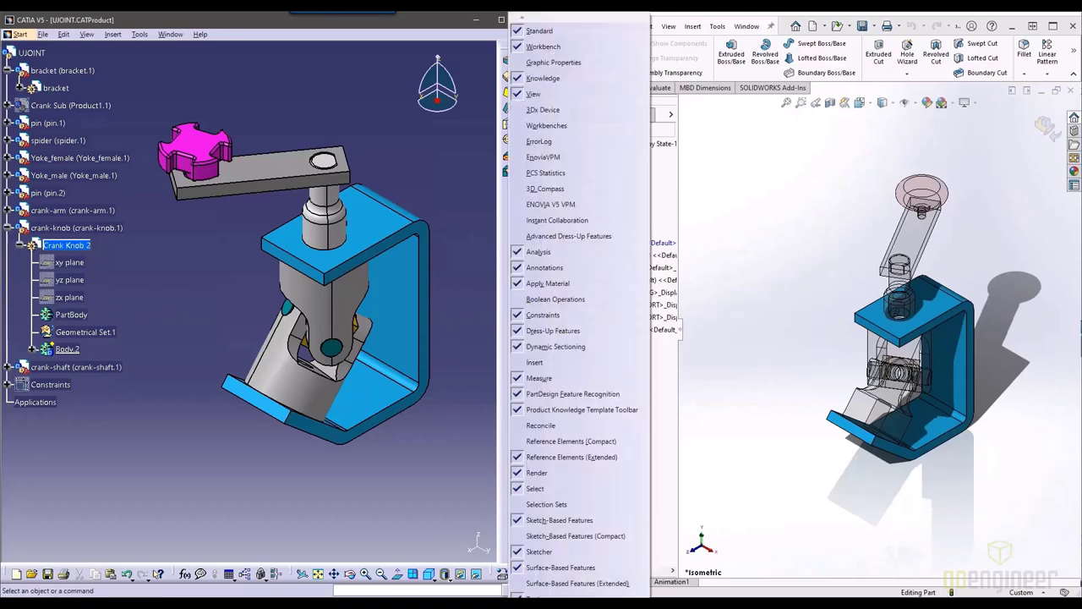
left_click(541, 300)
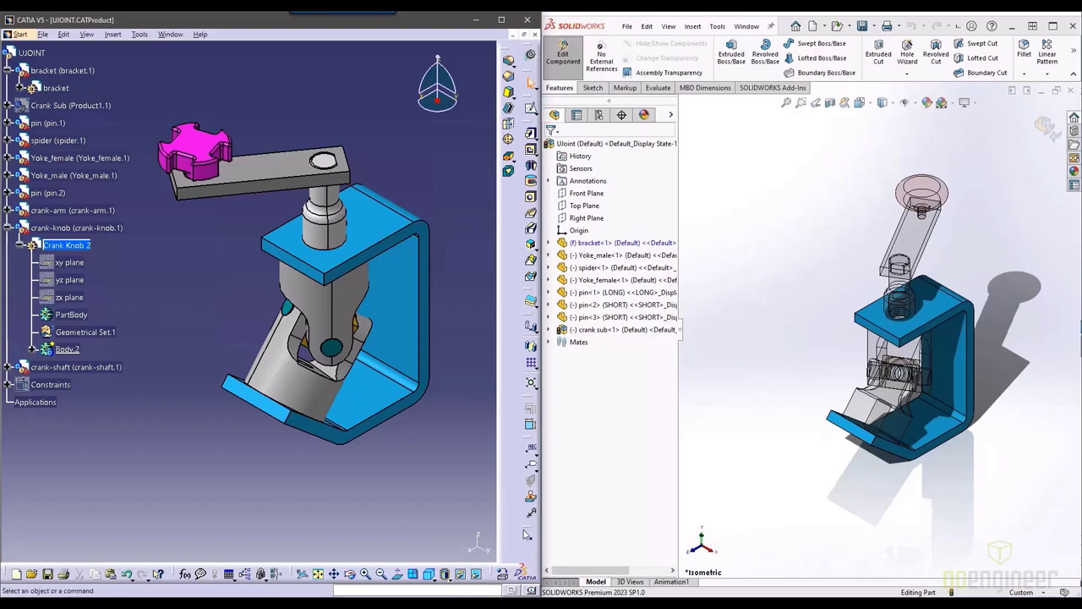
left_click_drag(514, 512, 510, 211)
left_click_drag(524, 523, 505, 247)
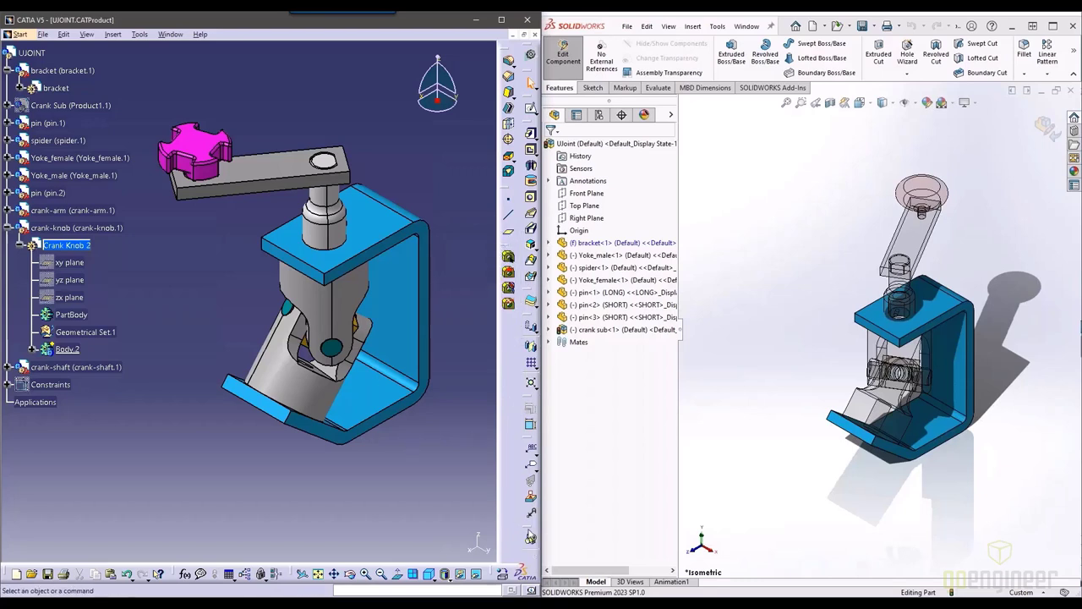
left_click_drag(525, 537, 513, 372)
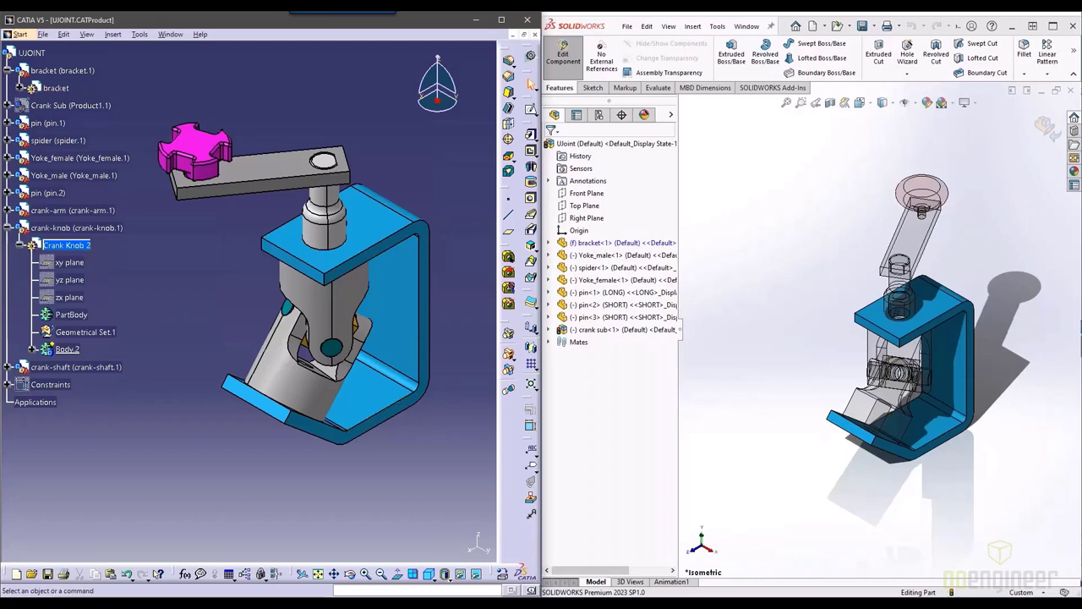
Hide the floating Boolean Operations toolbar and maximize CATIA over SOLIDWORKS.
right_click(509, 421)
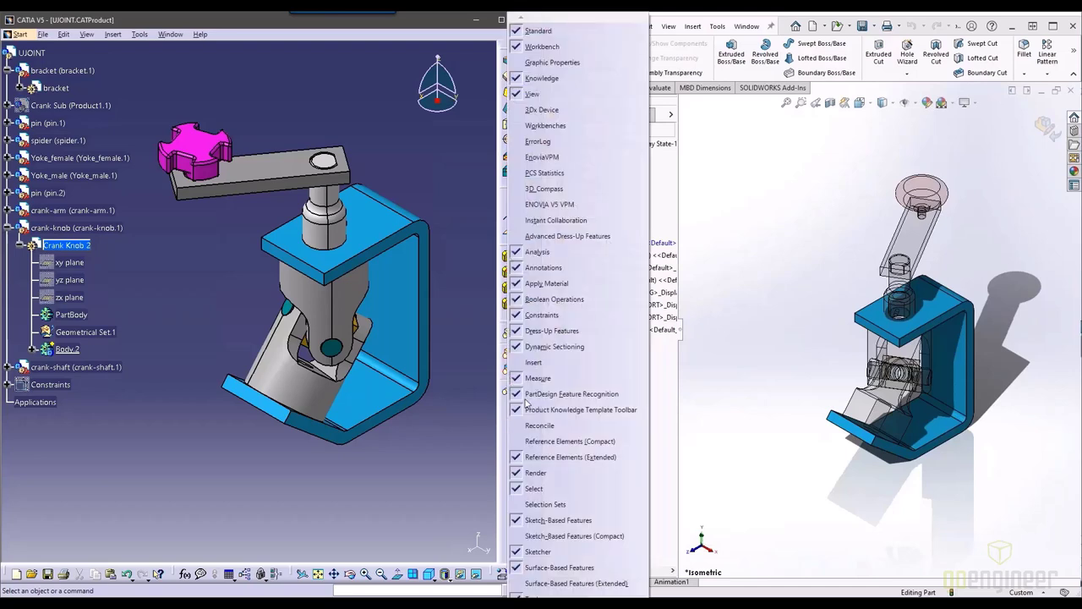
left_click(470, 354)
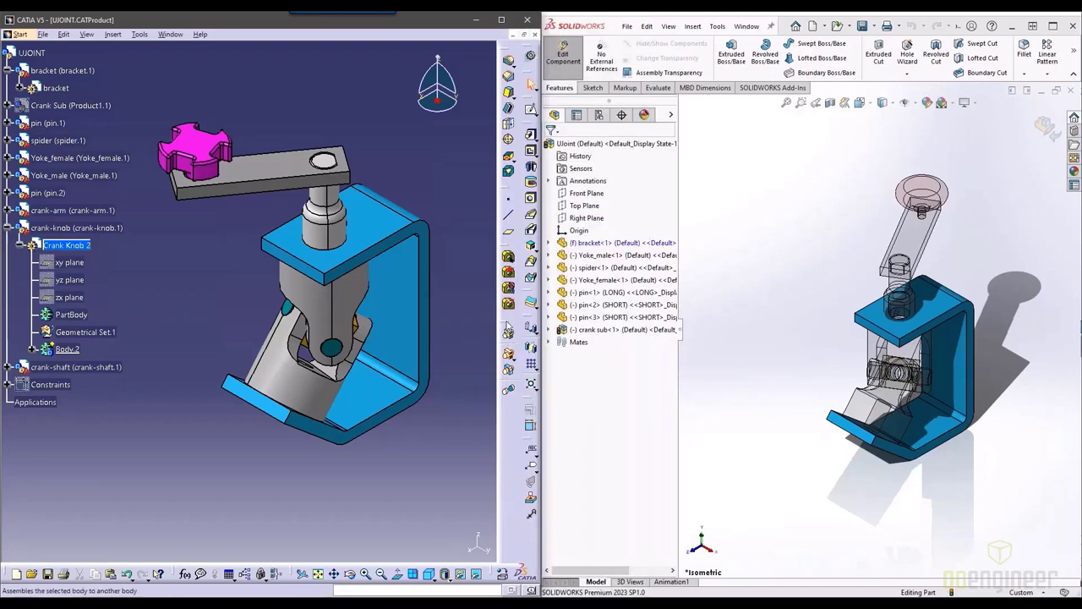
left_click_drag(508, 324, 427, 323)
right_click(513, 361)
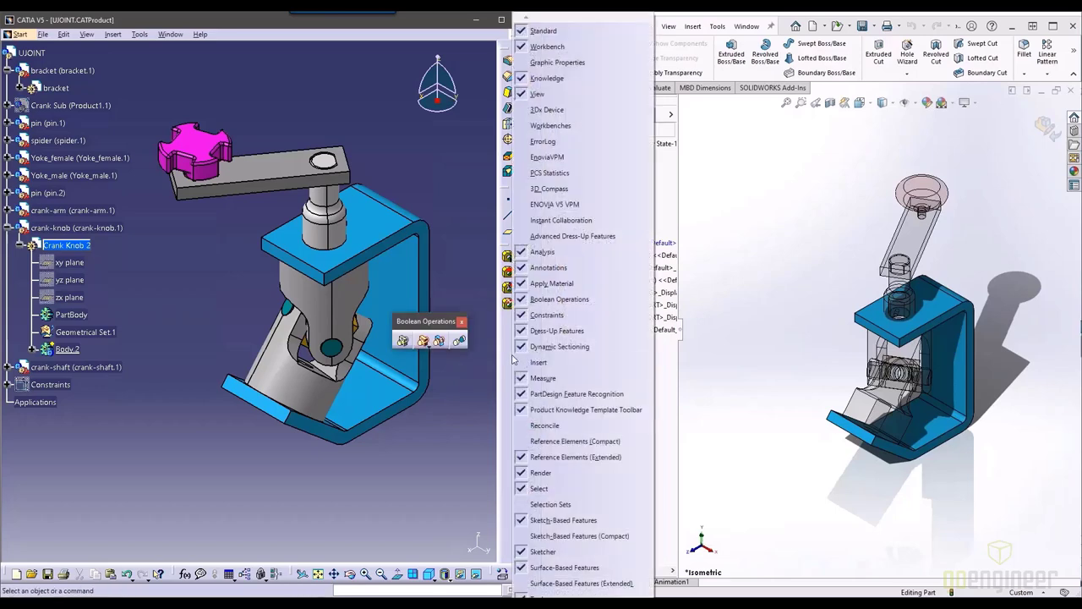
left_click(546, 302)
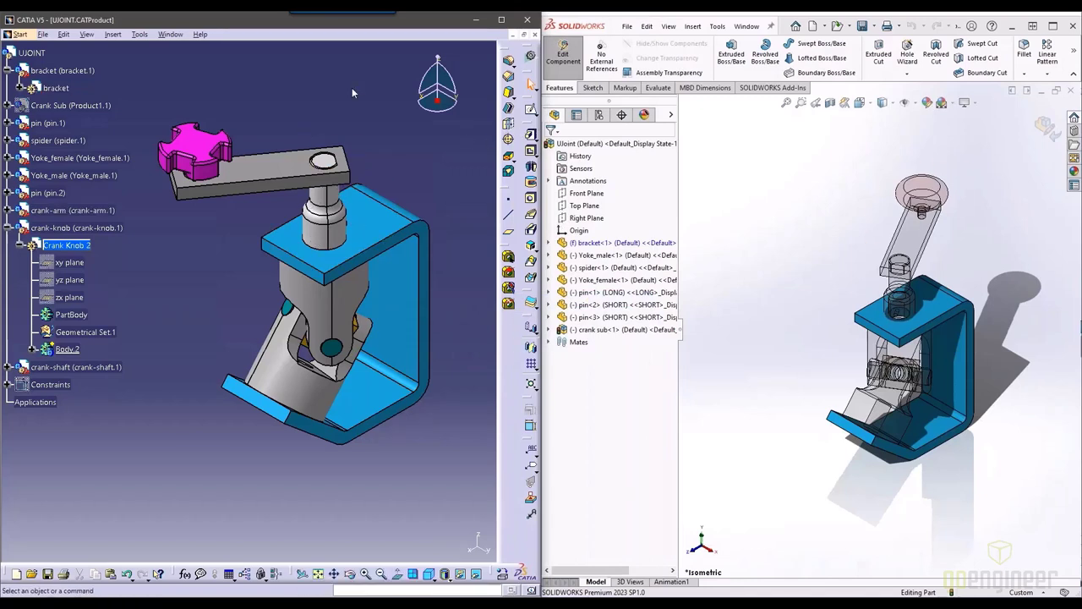
left_click(502, 18)
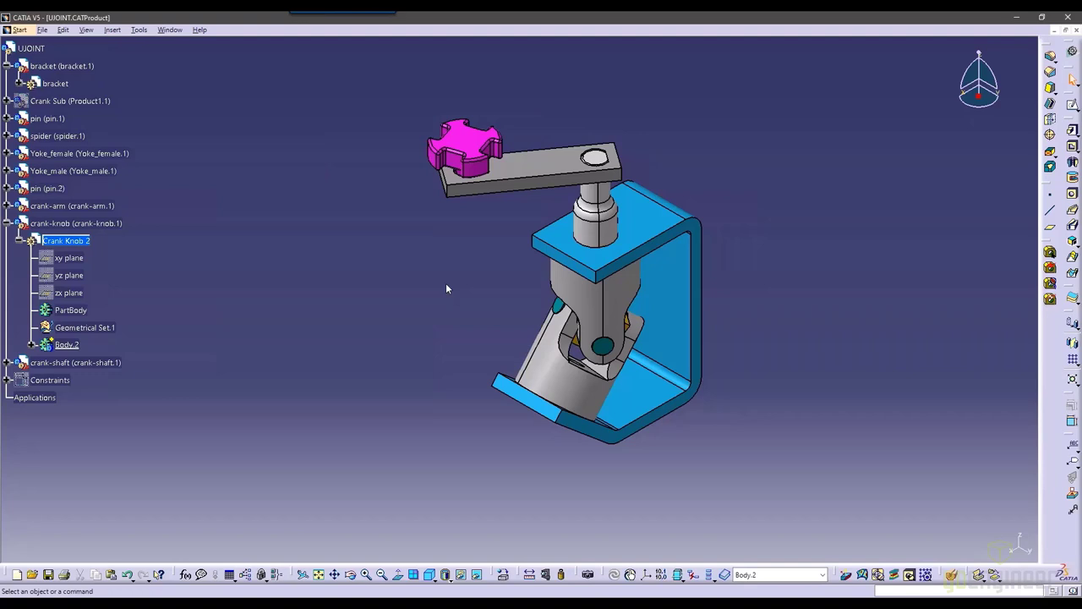
Activate the UJOINT root assembly and start Insert > Existing Component.
double_click(31, 50)
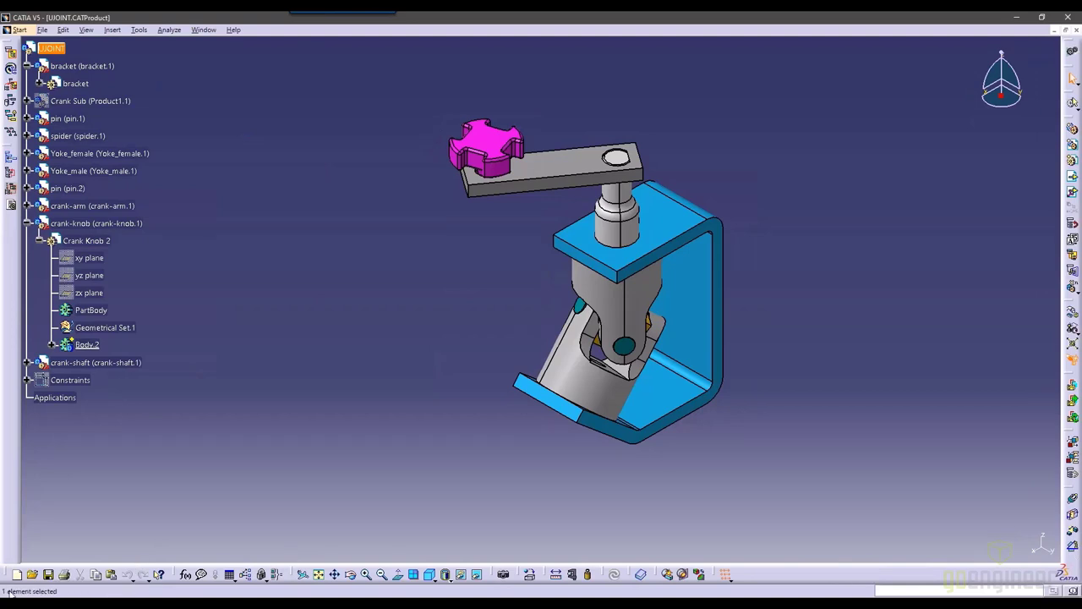
left_click(283, 316)
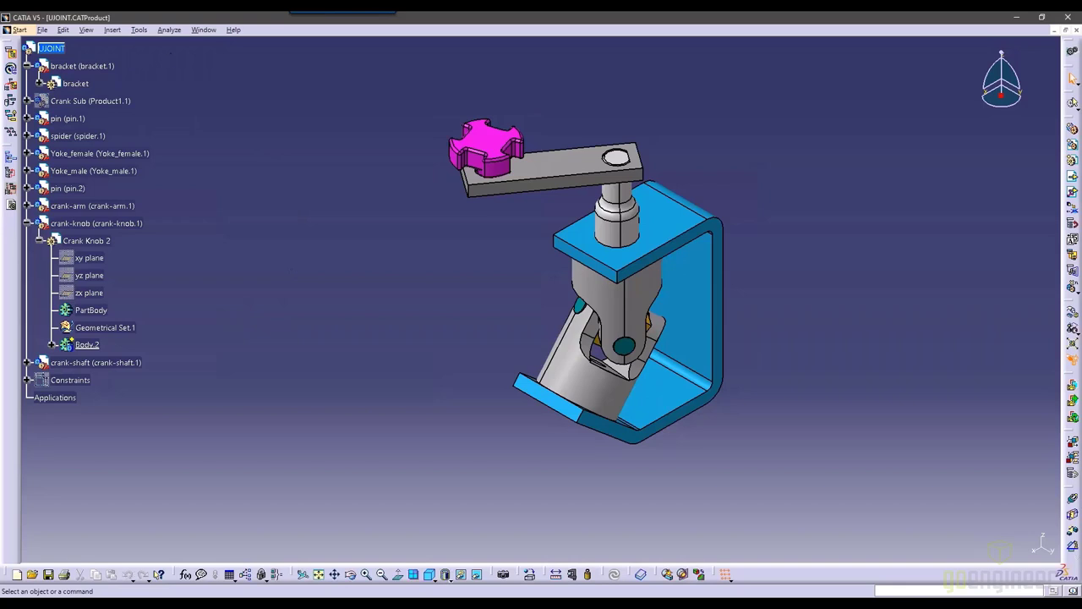
left_click(53, 48)
left_click(114, 31)
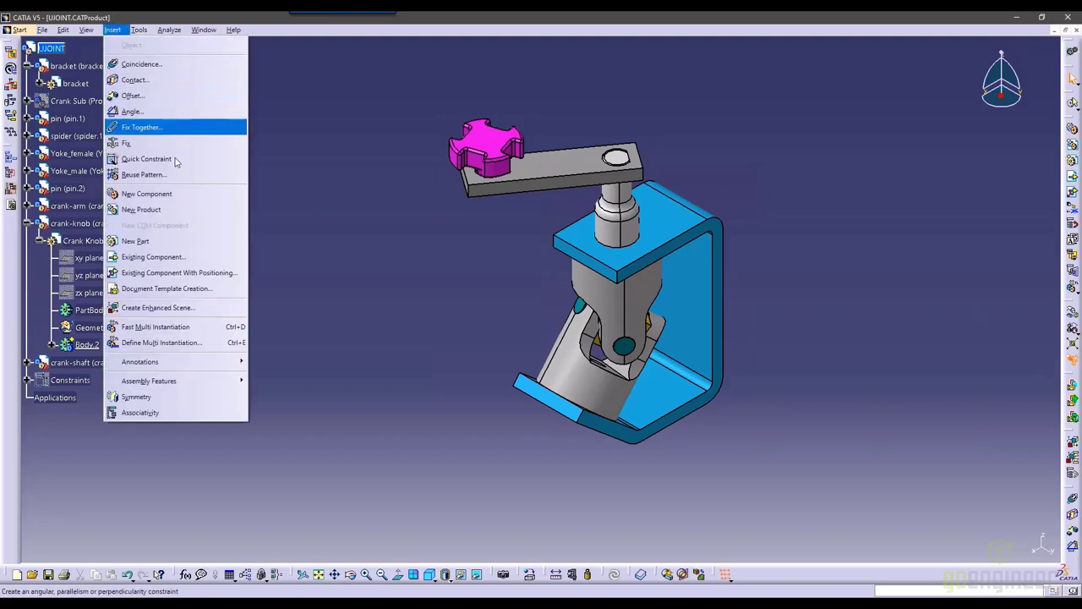
left_click(194, 257)
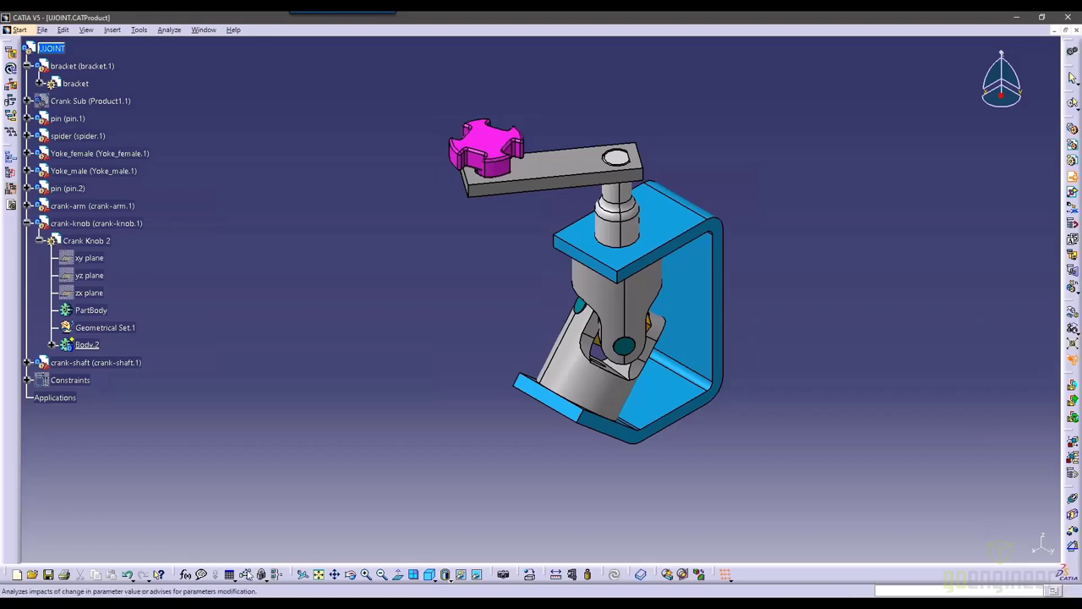
Cancel the component insertion, closing the File Selection dialog and the message box.
left_click(48, 49)
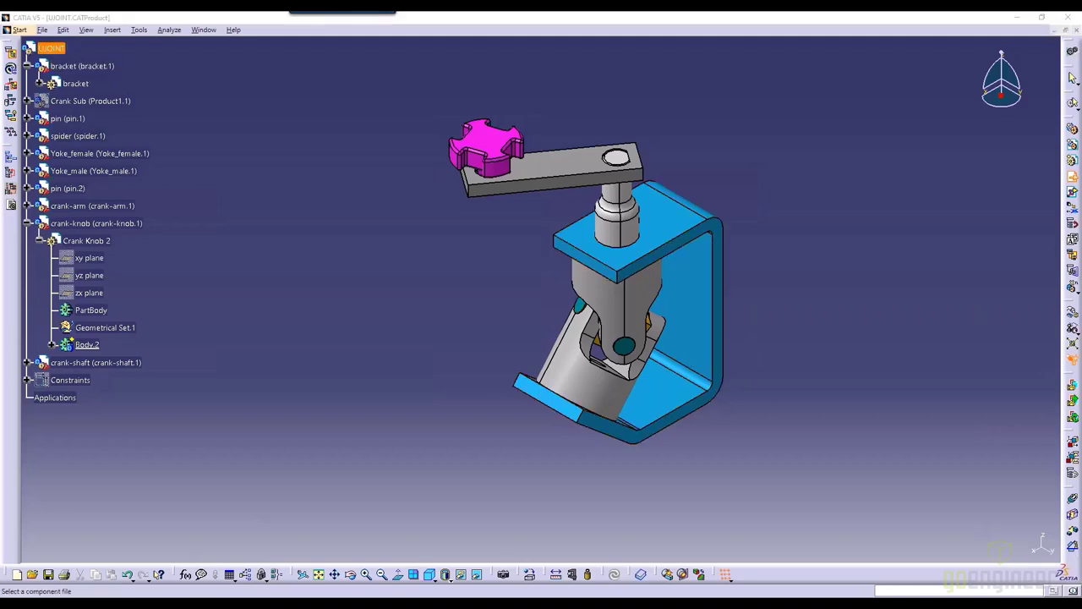
left_click(112, 29)
left_click(140, 80)
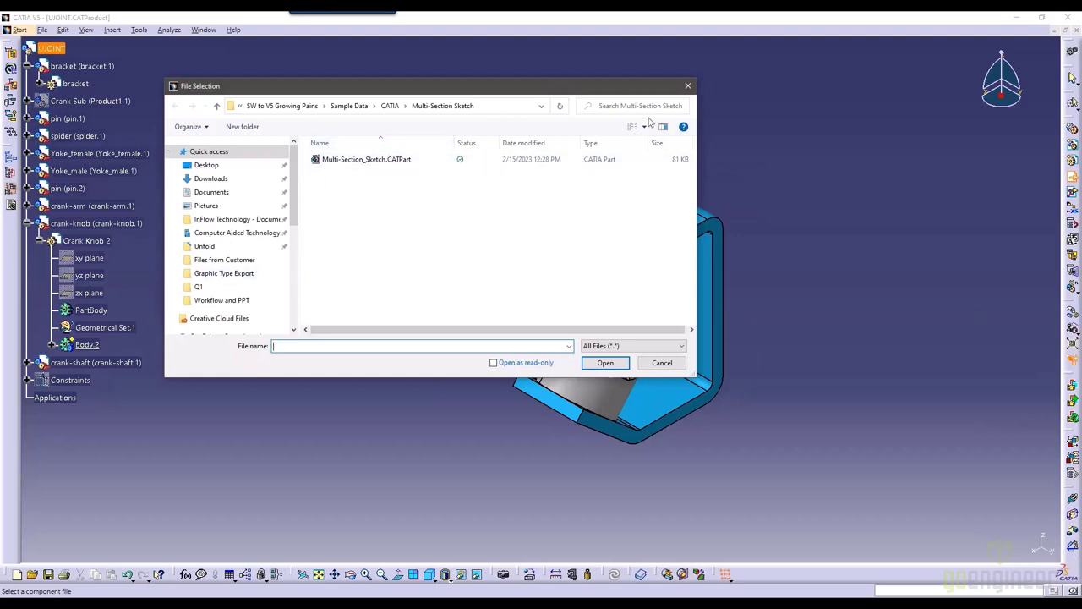
left_click(689, 85)
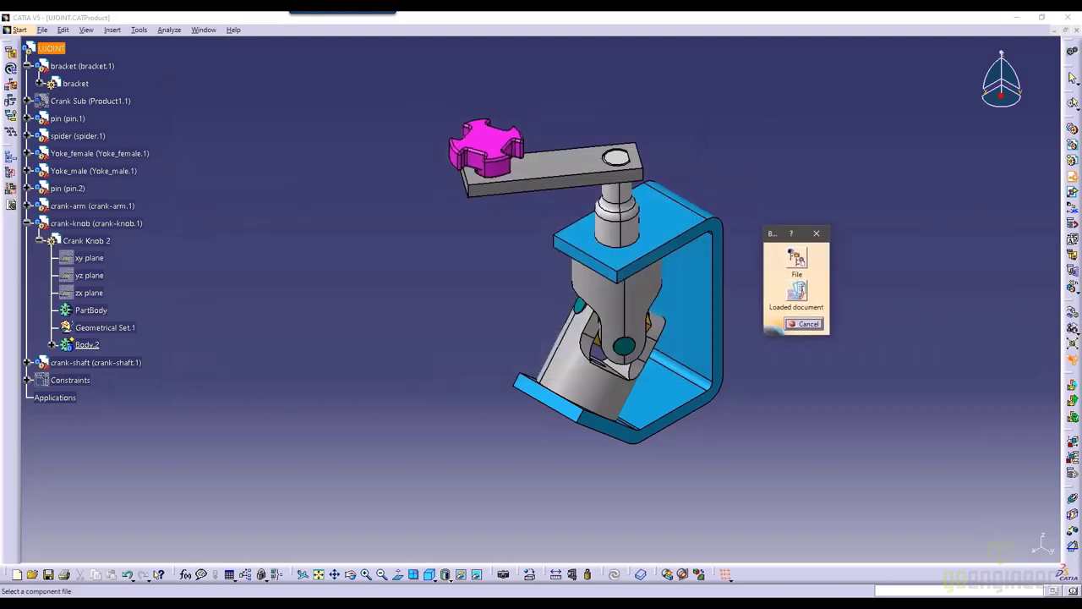
left_click(824, 230)
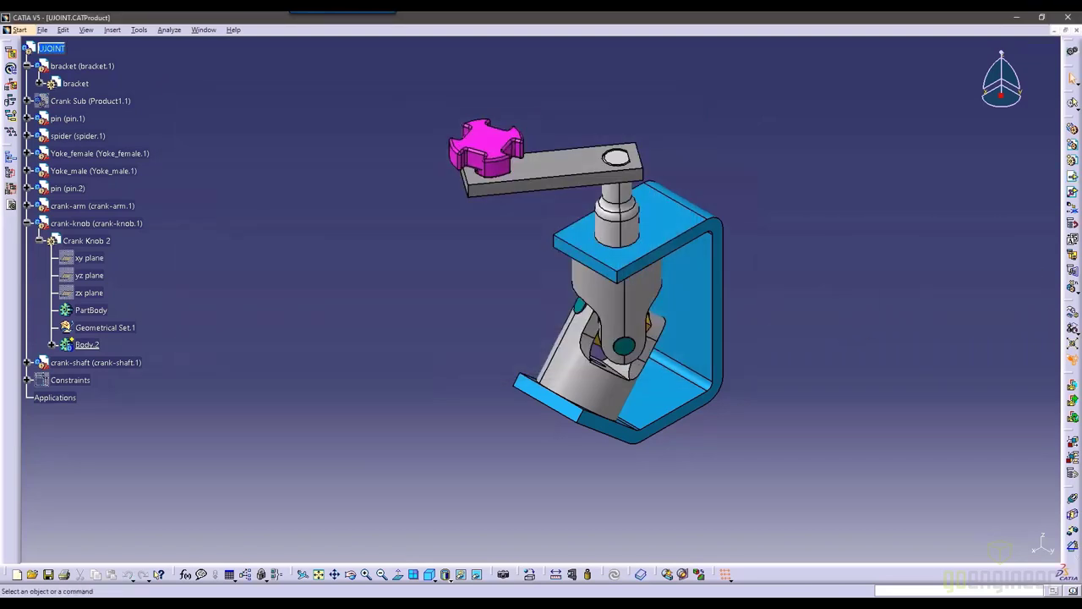
Collapse the crank-knob branch and tile CATIA left with SOLIDWORKS on the right.
left_click(27, 223)
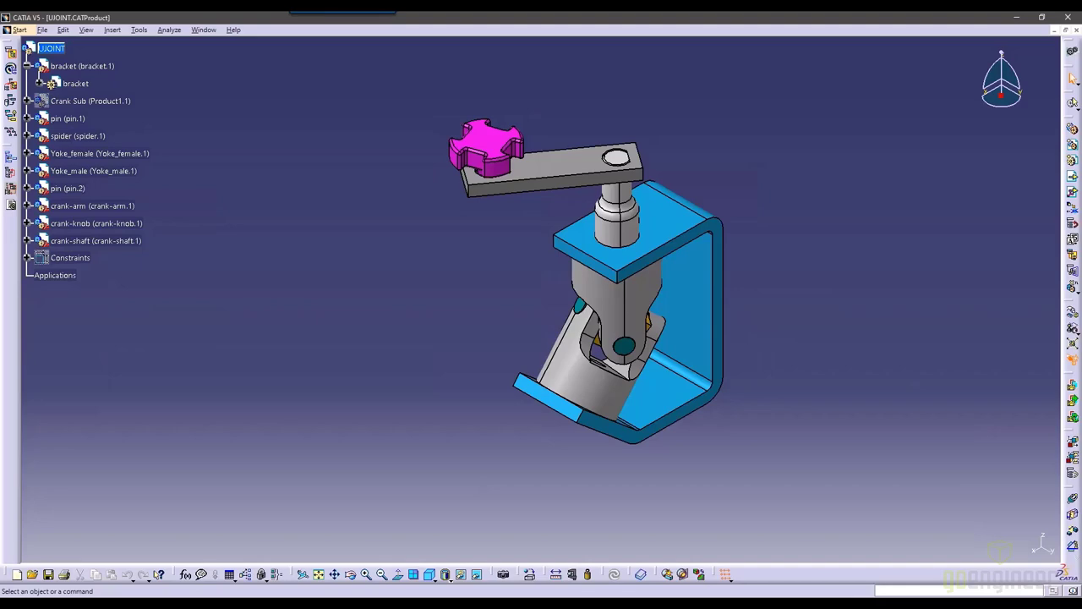
key("super+Left")
left_click(771, 203)
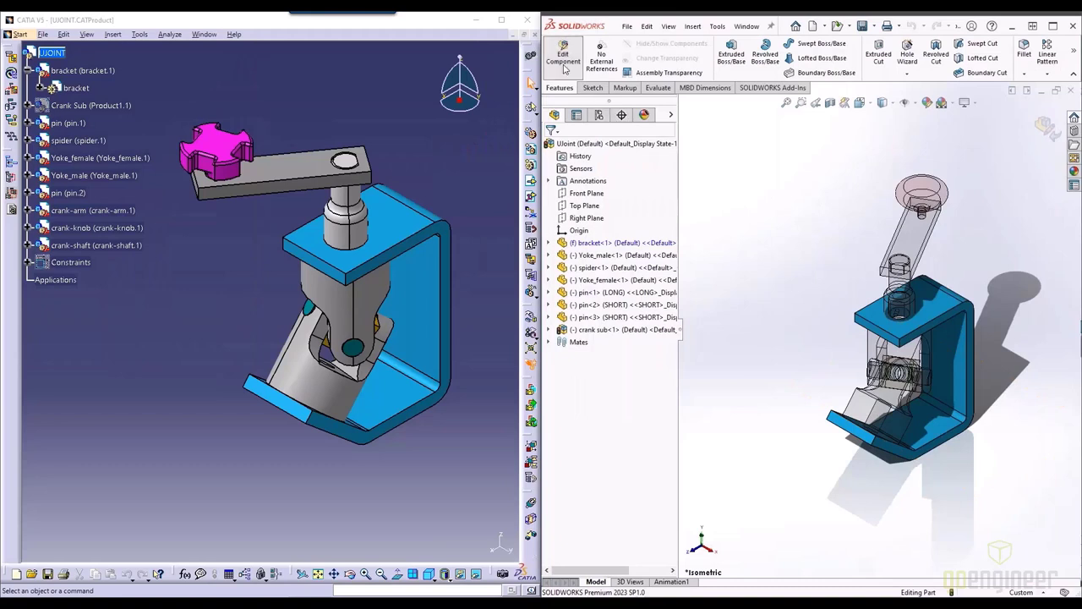
Exit Edit Component in SOLIDWORKS and inspect the assembly in Front and Isometric views.
left_click(563, 55)
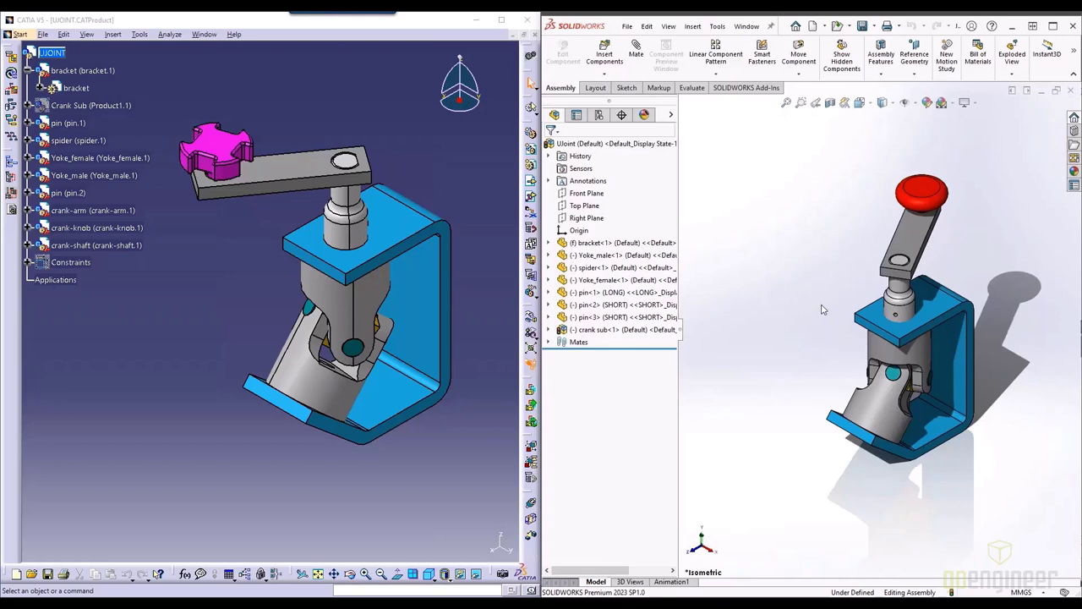
middle_click_drag(822, 310, 825, 250, "ctrl")
middle_click_drag(797, 265, 821, 283)
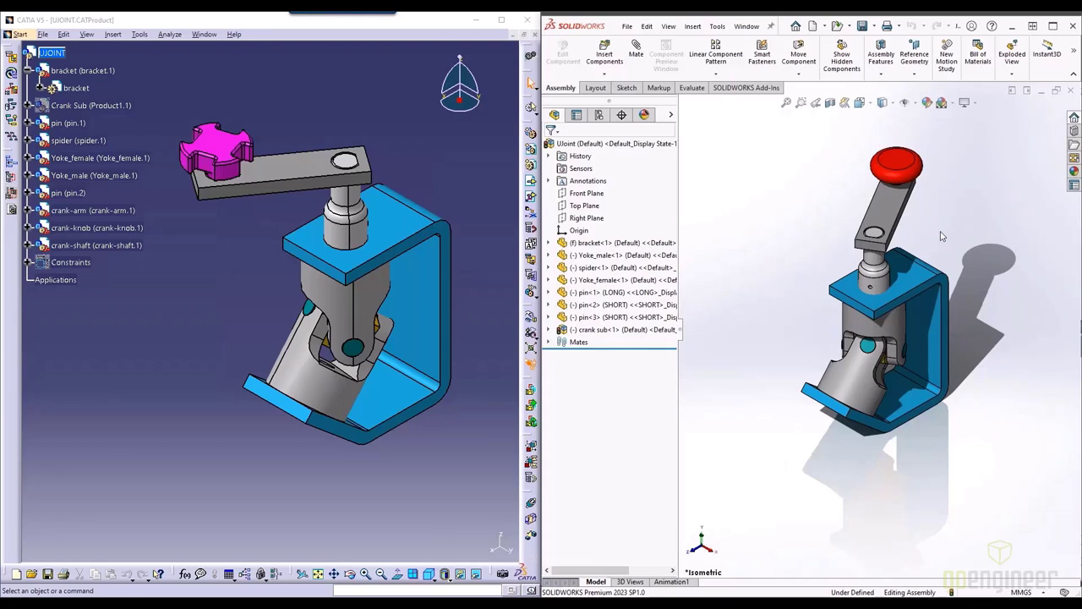
middle_click_drag(941, 236, 943, 299)
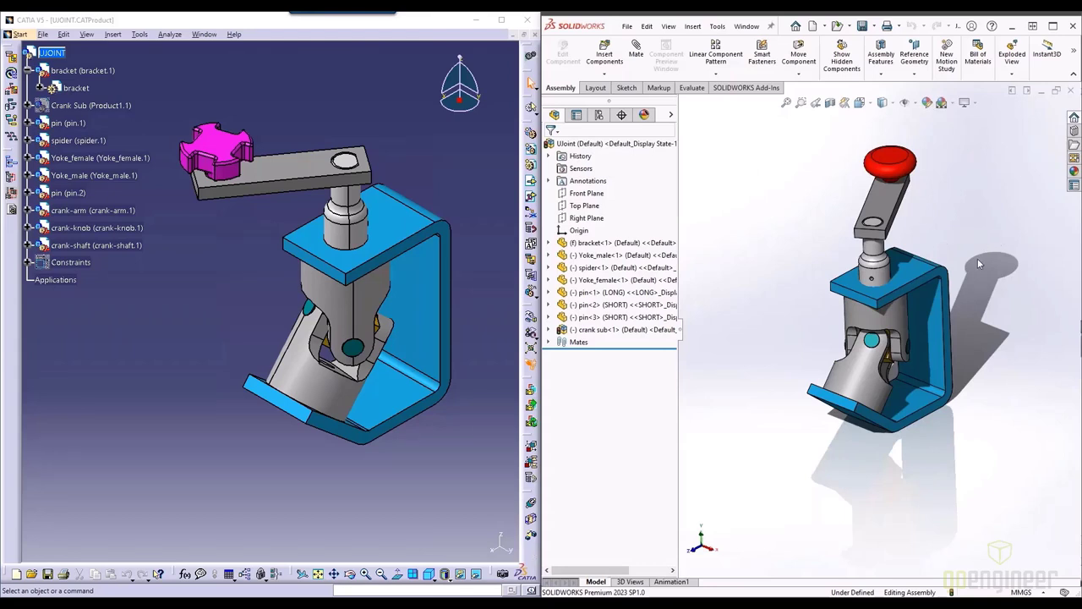
middle_click_drag(977, 247, 901, 282, "ctrl")
key("ctrl+1")
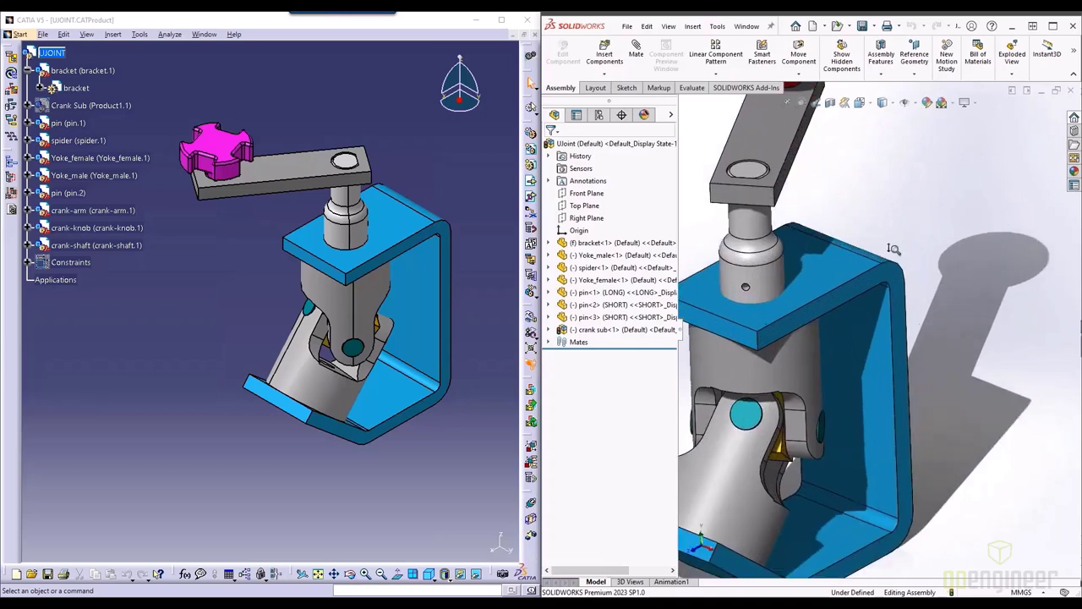
scroll(854, 355, "down", 2)
key("ctrl+7")
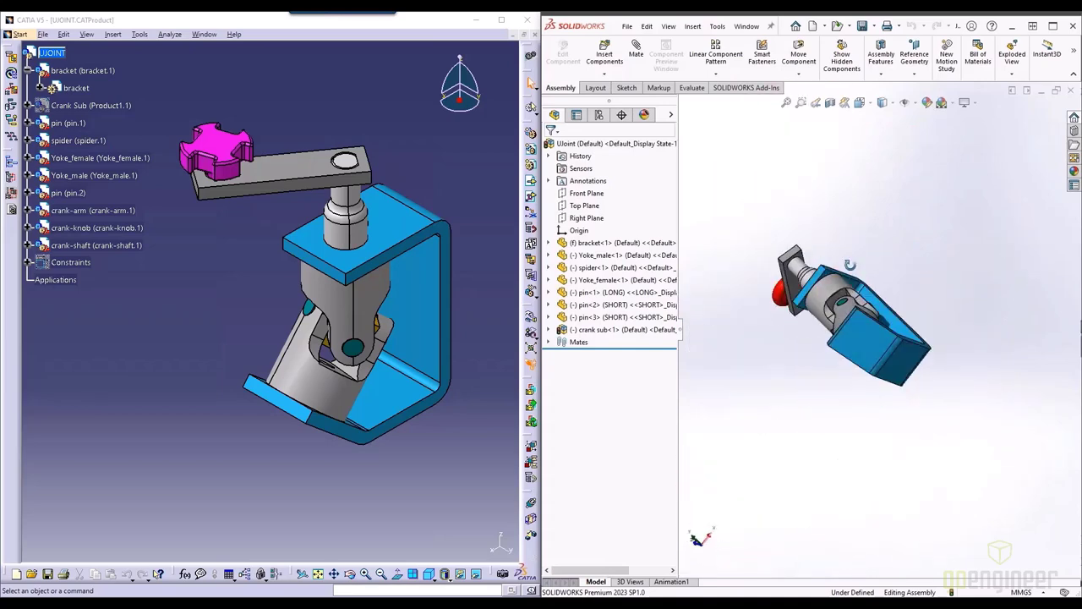
left_click(398, 121)
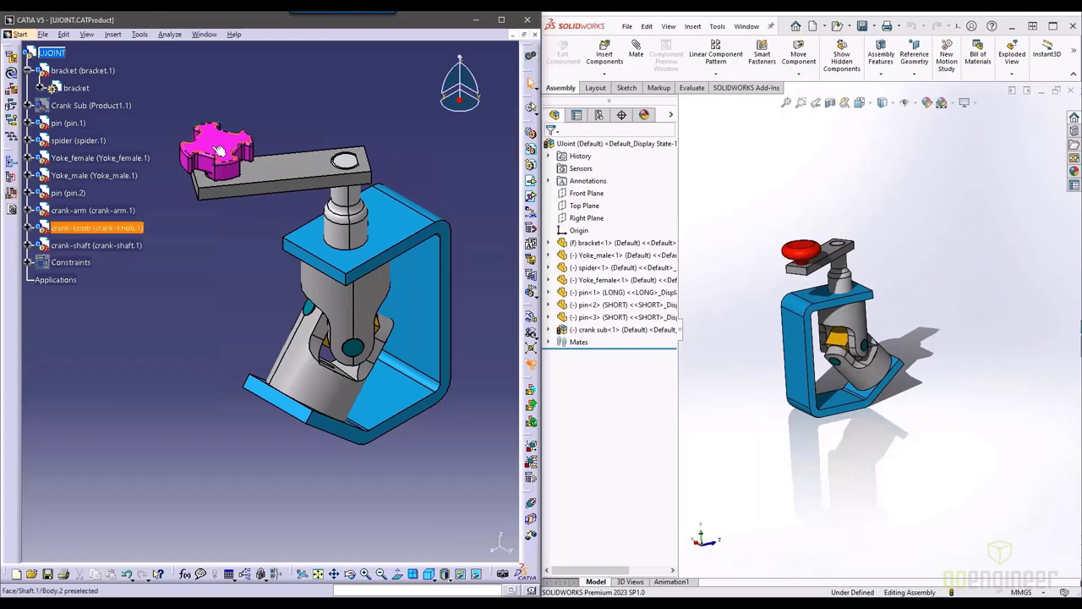
middle_click_drag(219, 146, 277, 306)
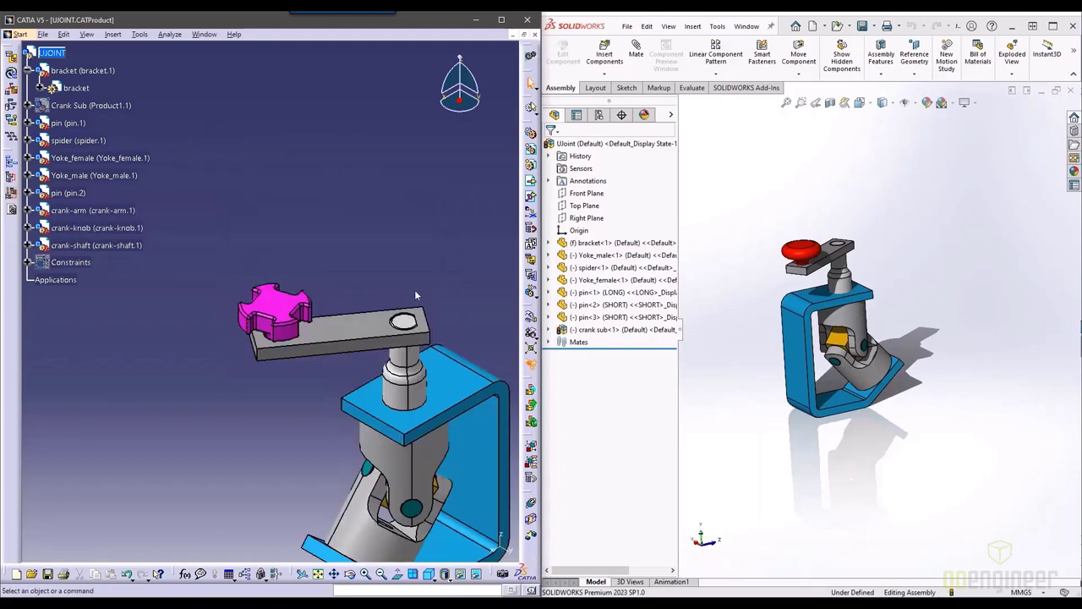
middle_click_drag(390, 287, 293, 239)
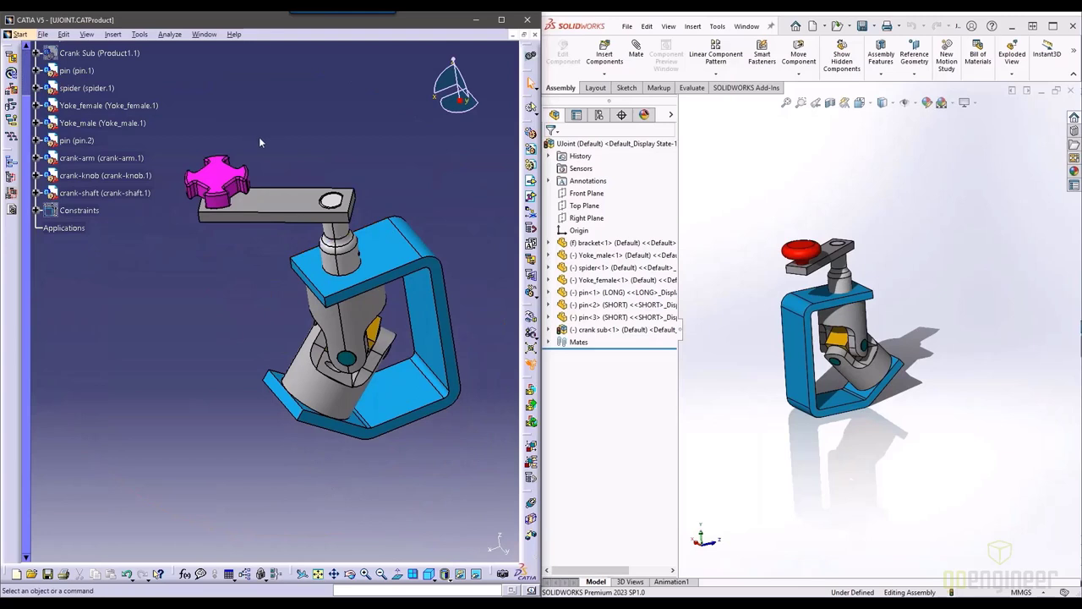
left_click(98, 217)
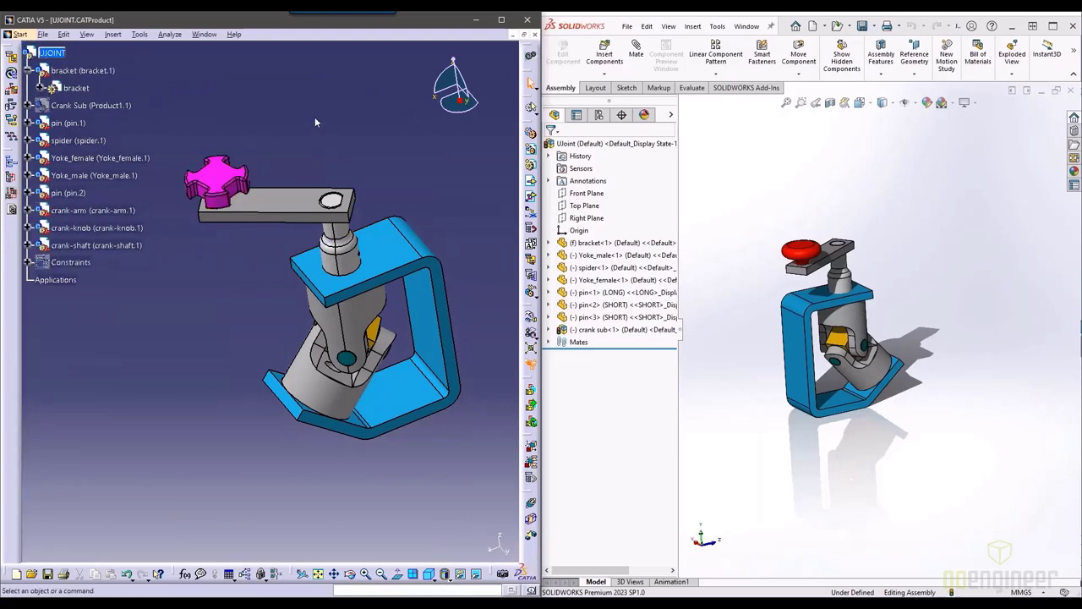
middle_click_drag(381, 212, 341, 189)
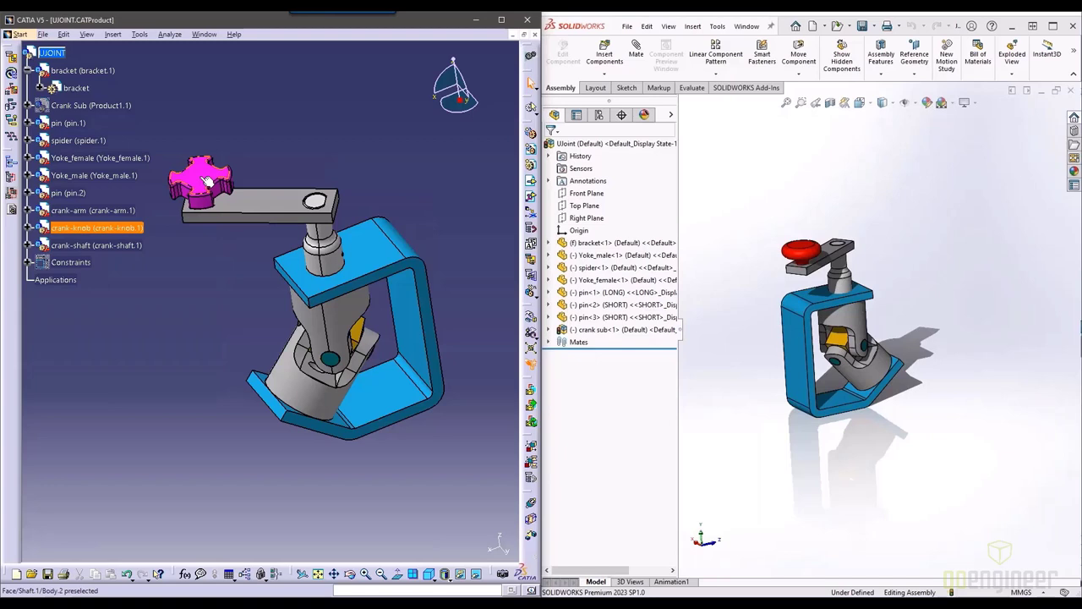
middle_click_drag(308, 78, 379, 203)
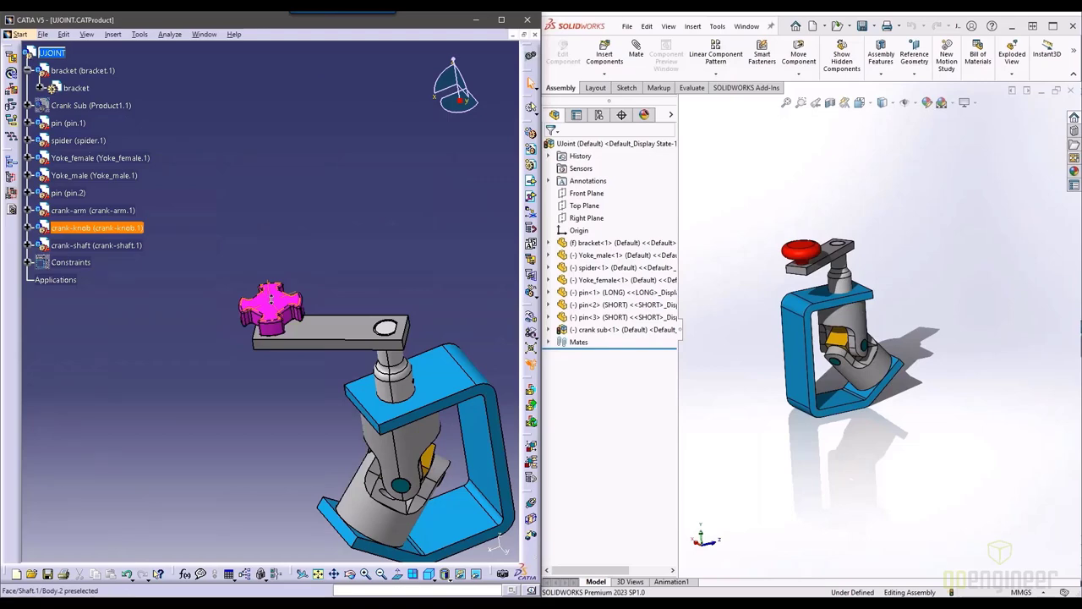
middle_click_drag(270, 298, 279, 330)
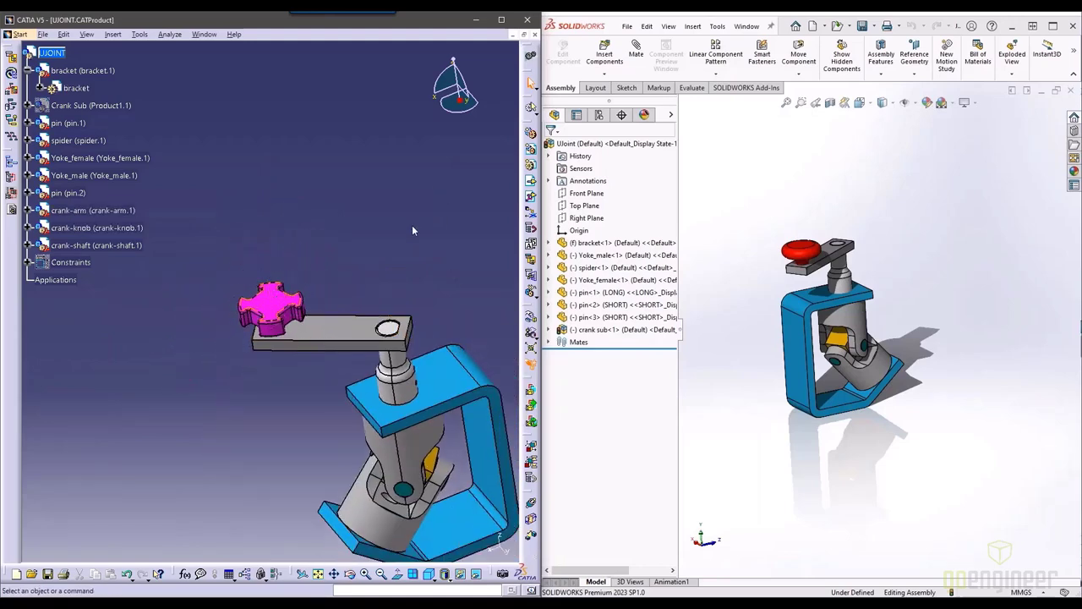
middle_click(391, 329)
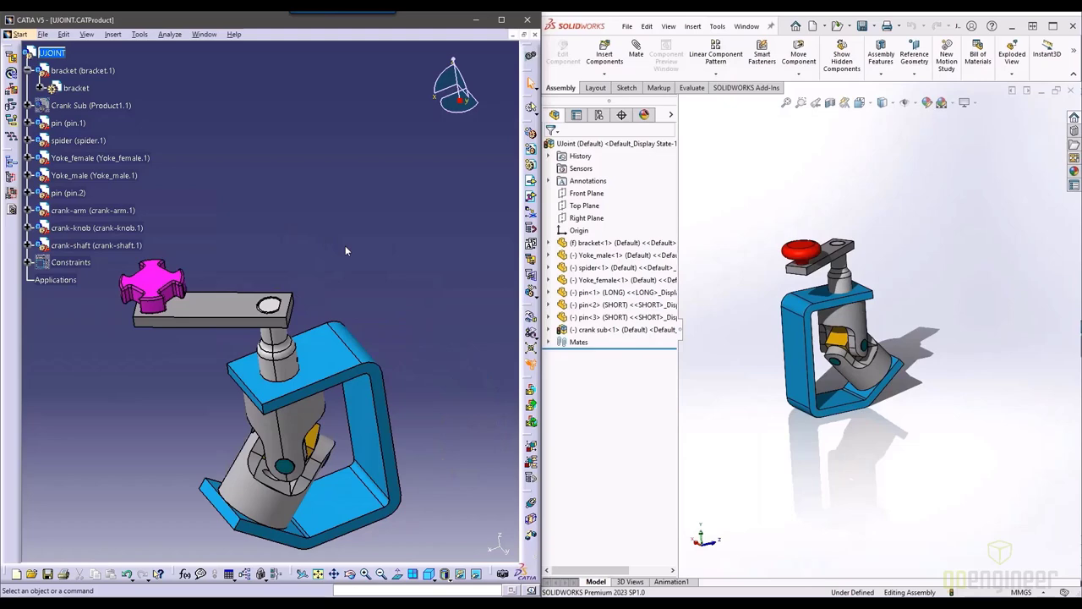
middle_click_drag(347, 248, 433, 276)
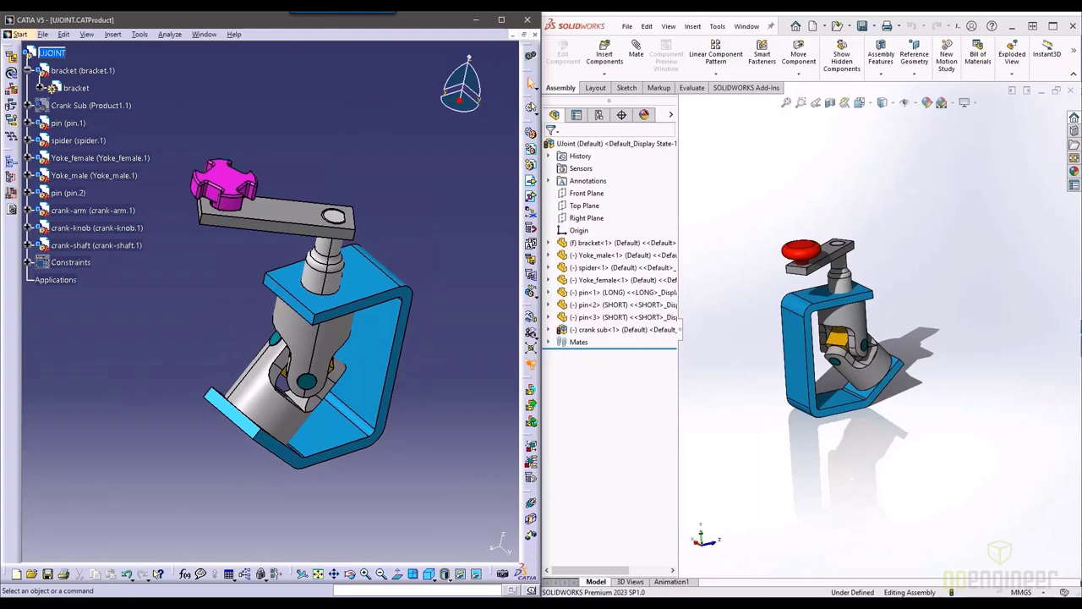
middle_click_drag(434, 276, 444, 252)
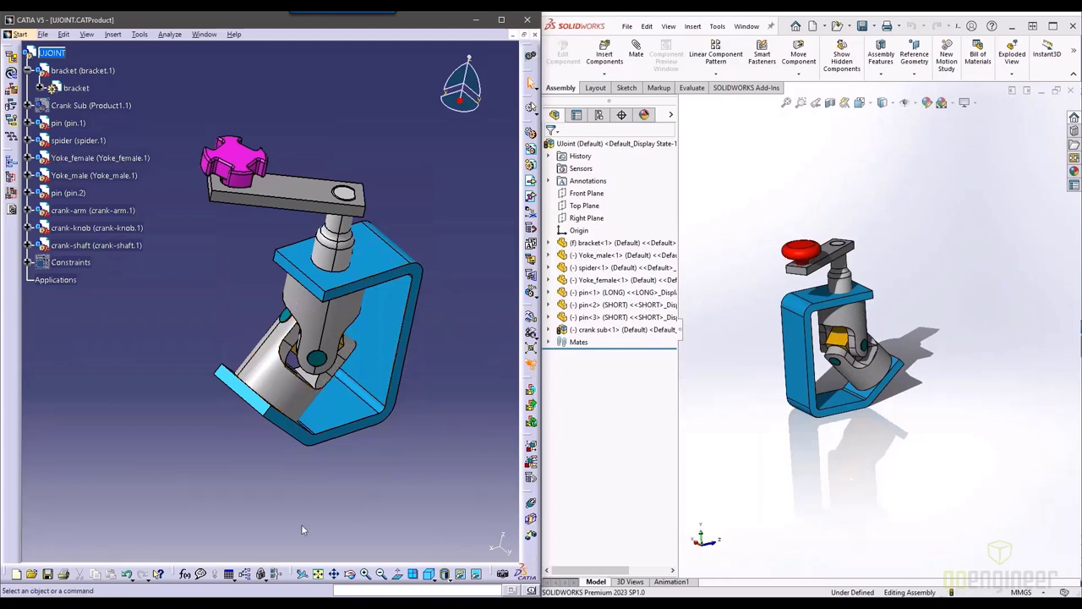
Pan, rotate and snap the assembly to isometric, then dock the floating View toolbar at the bottom.
left_click_drag(445, 490, 247, 517)
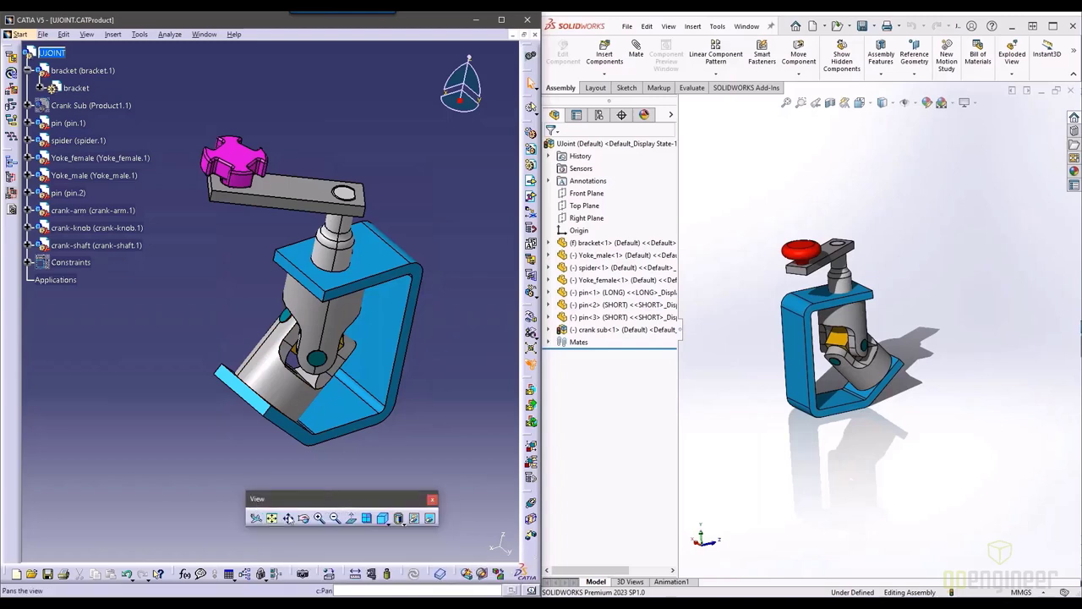
left_click(288, 518)
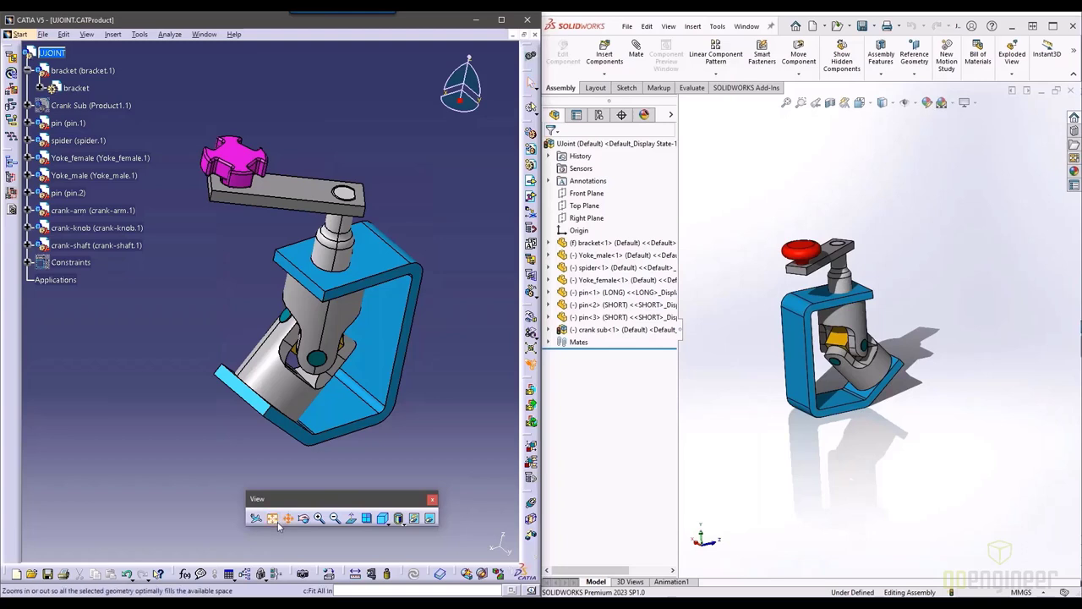
left_click_drag(329, 492, 292, 512)
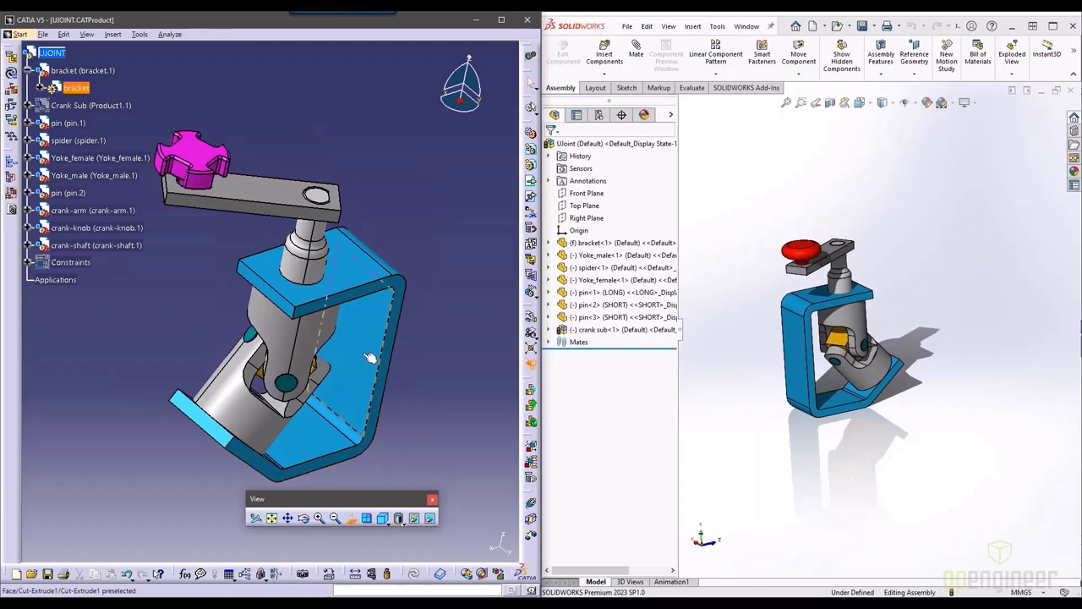
middle_click_drag(348, 269, 491, 364)
left_click(398, 518)
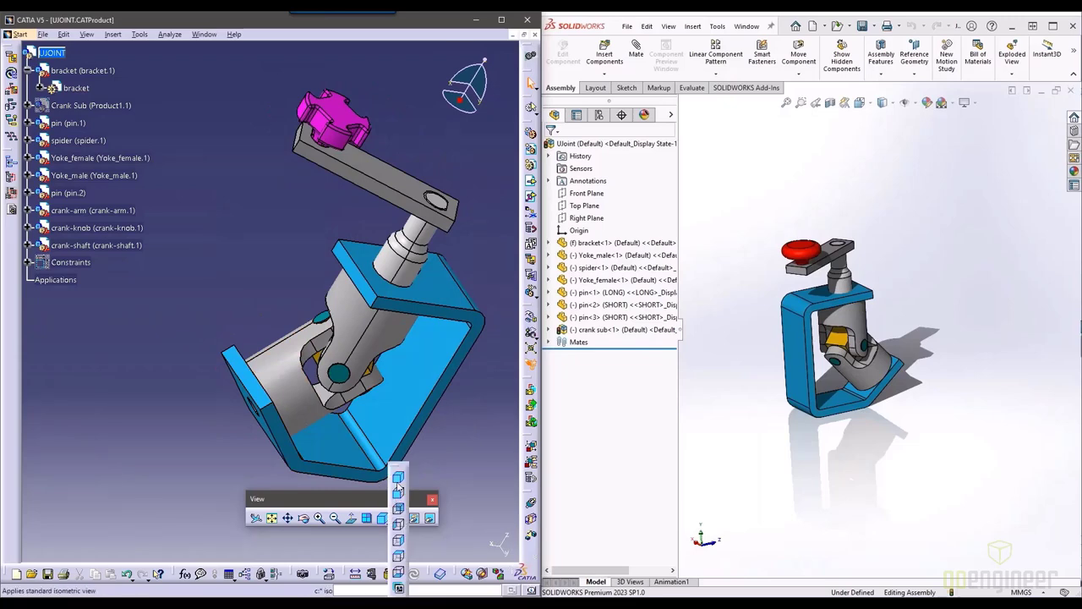
left_click(399, 478)
left_click(398, 518)
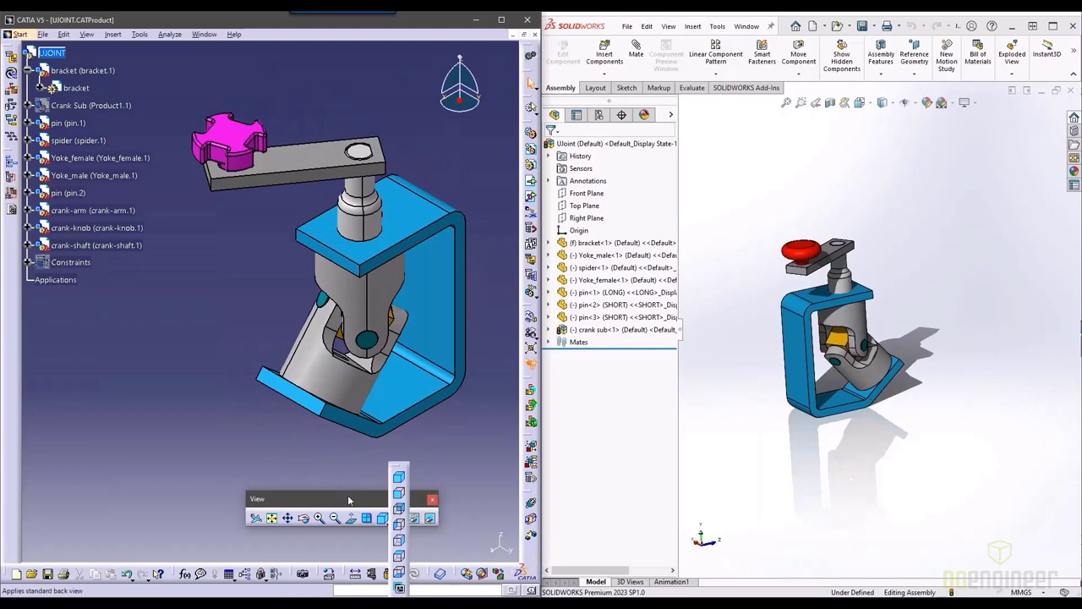
left_click_drag(353, 499, 409, 555)
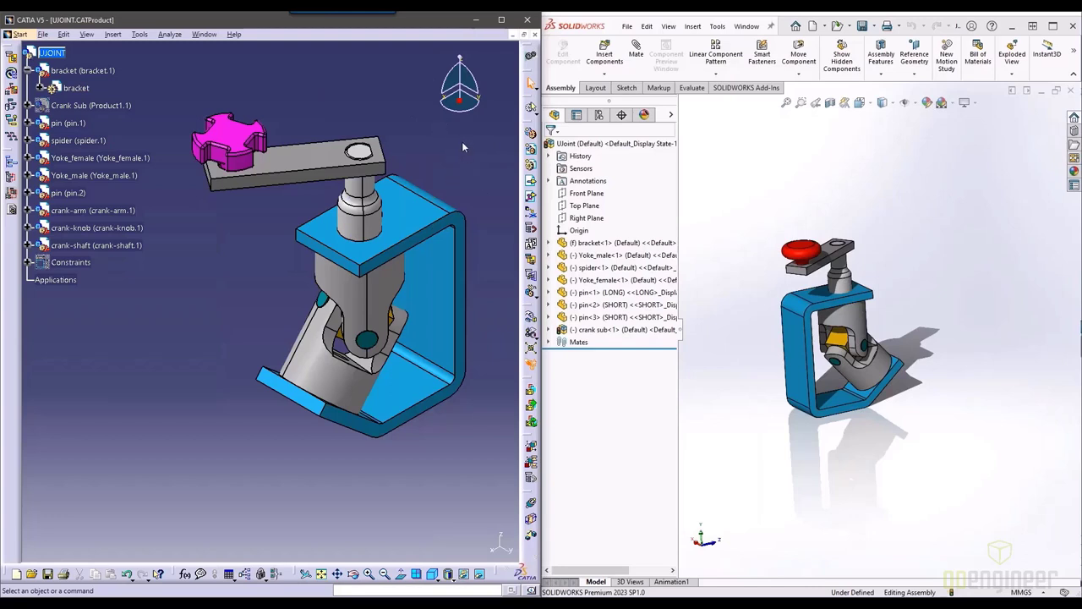
Orbit and recenter the U-joint to bring the pink crank knob into view.
middle_click_drag(423, 160, 258, 292)
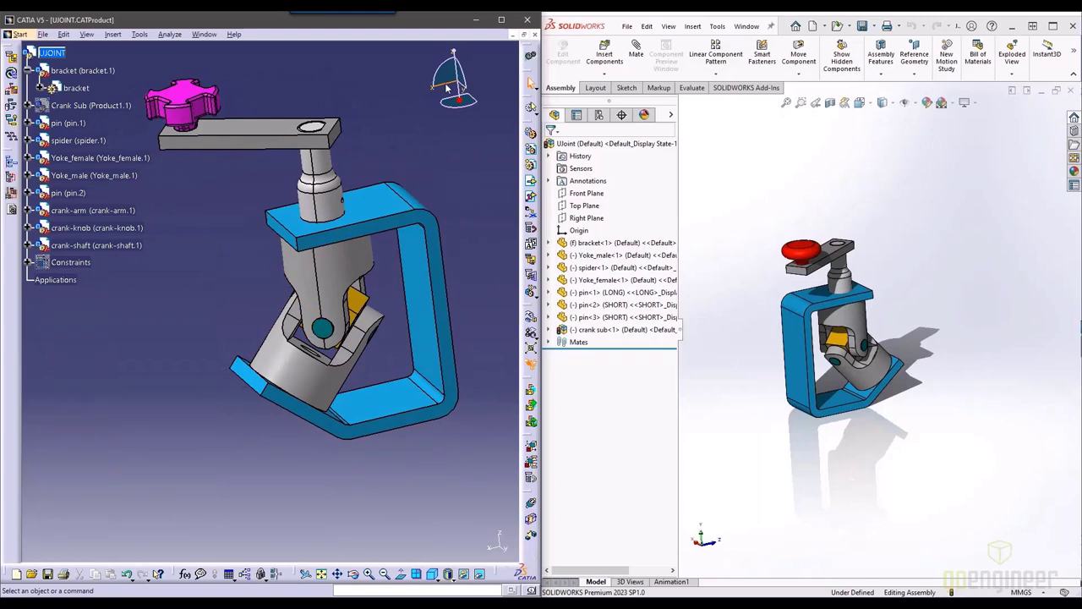
left_click_drag(446, 88, 368, 125)
middle_click_drag(258, 161, 409, 116)
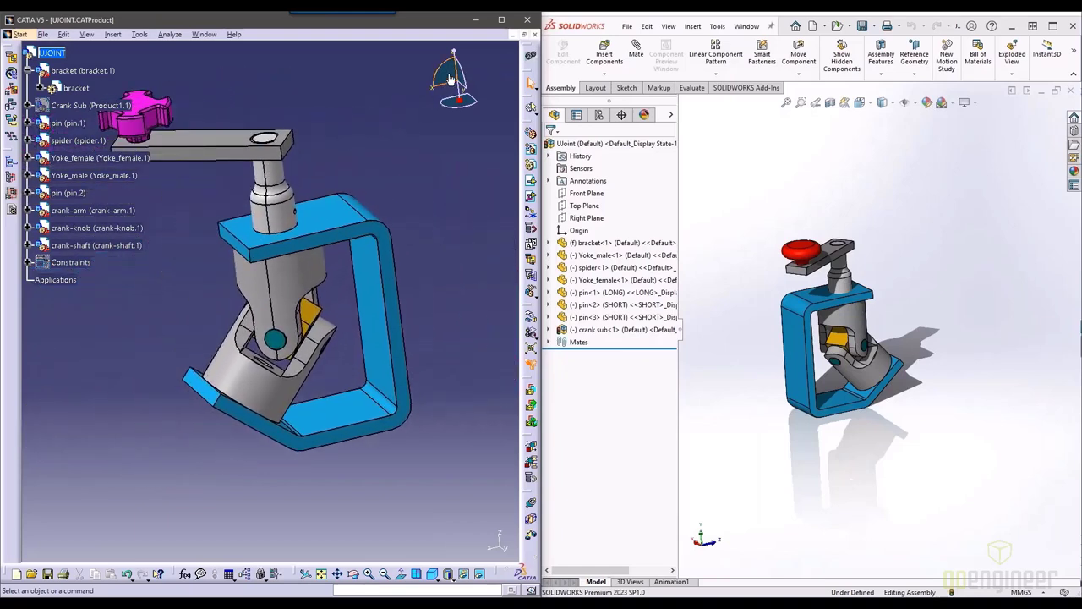
left_click_drag(451, 79, 393, 168)
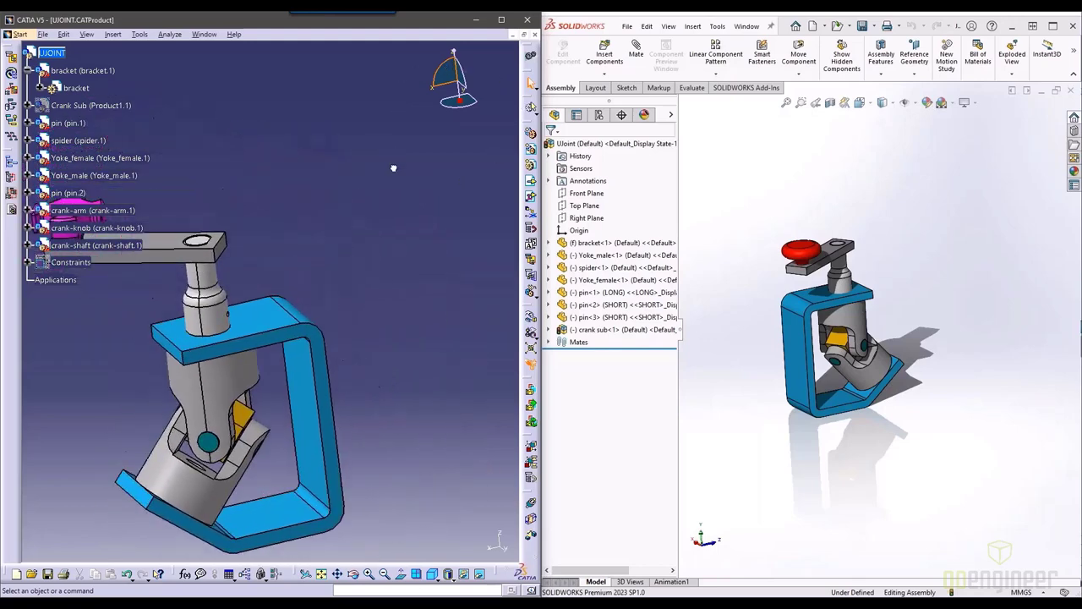
middle_click_drag(393, 168, 523, 94)
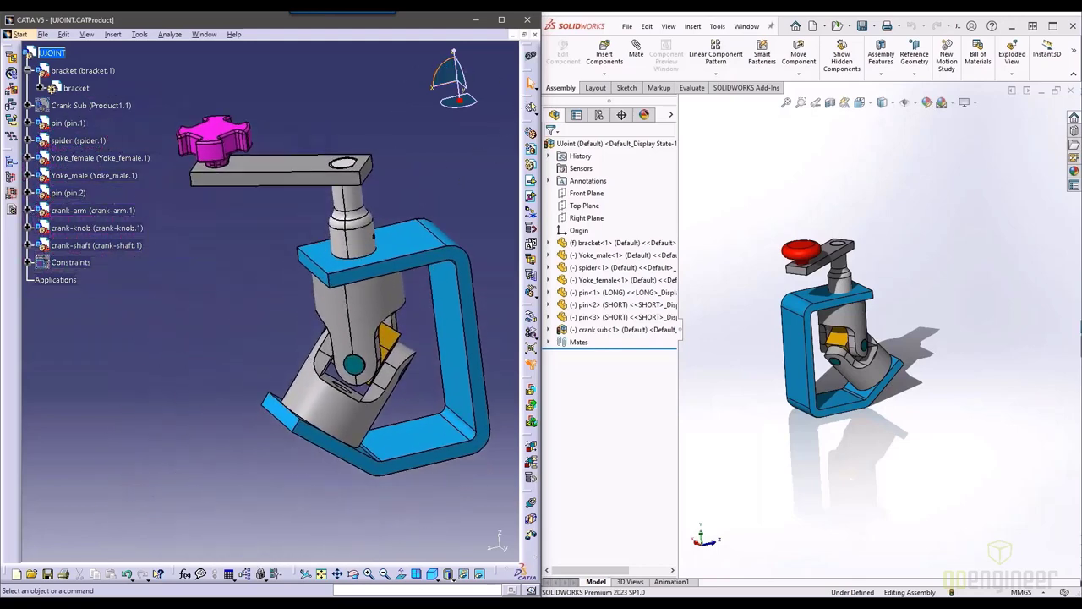
left_click_drag(453, 56, 435, 77)
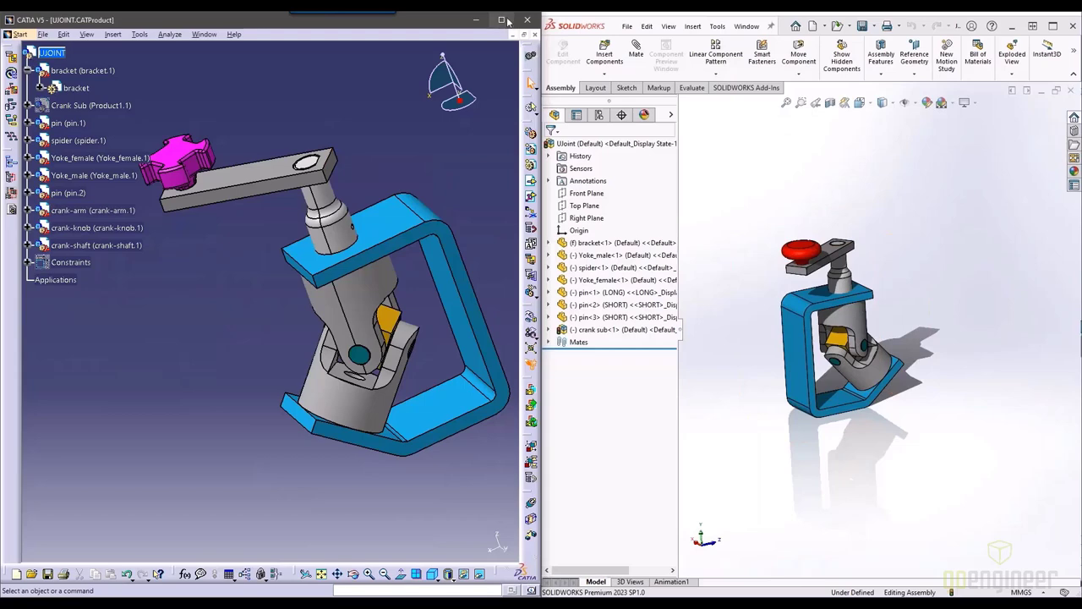
Maximize CATIA over SOLIDWORKS and enlarge the assembly tree with the model dimmed.
left_click(508, 21)
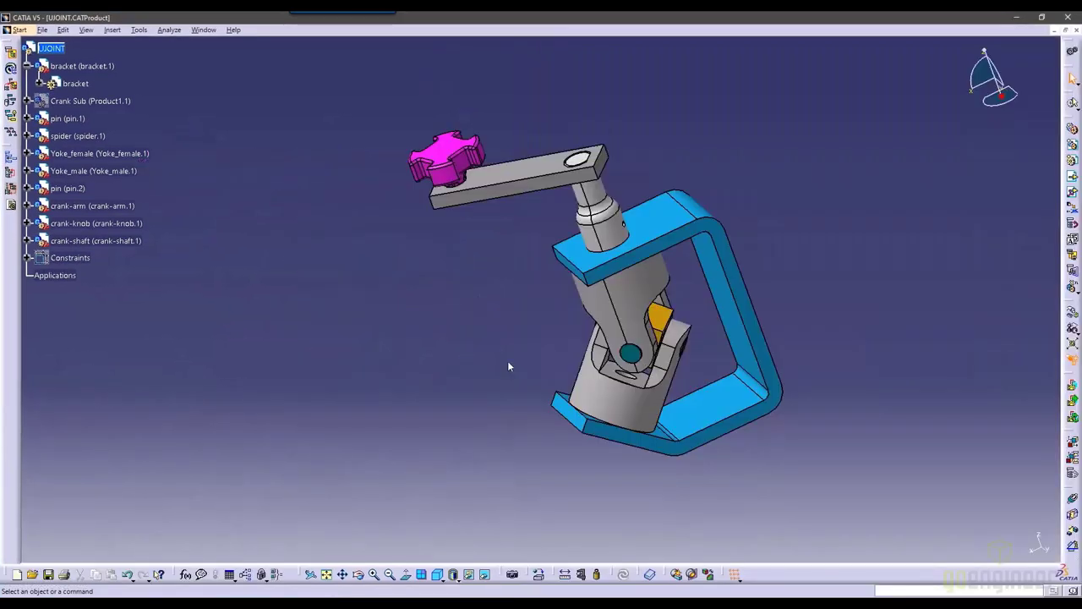
middle_click_drag(507, 360, 592, 439)
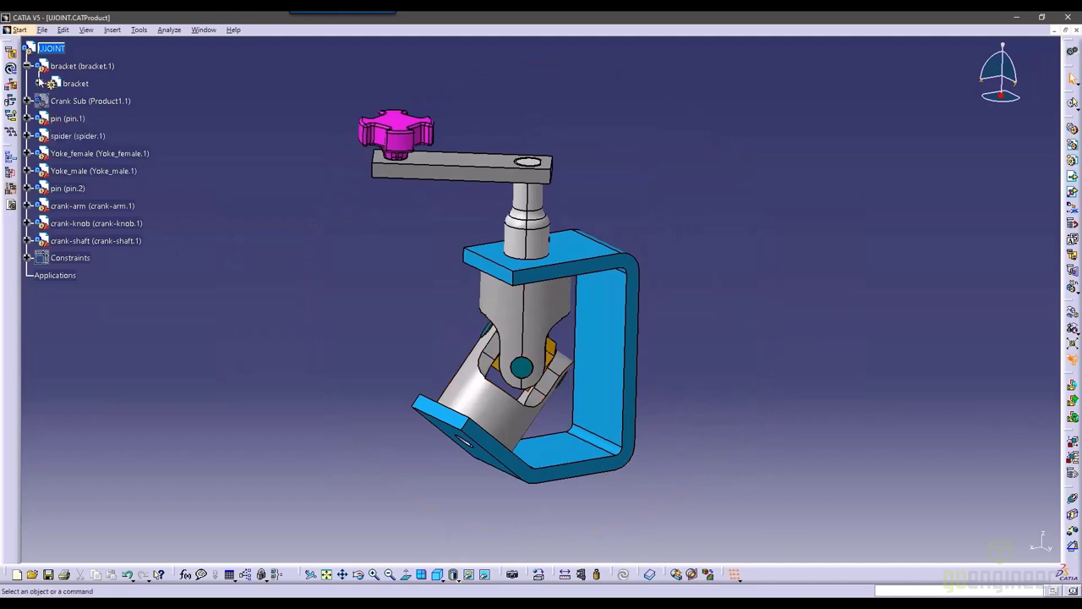
double_click(40, 81)
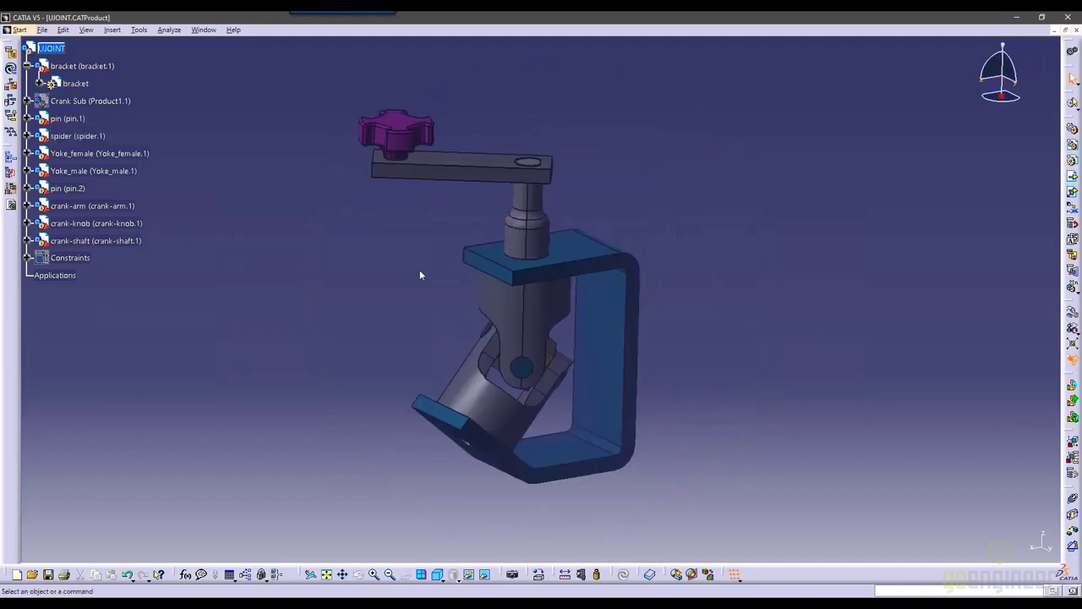
middle_click_drag(365, 289, 418, 257)
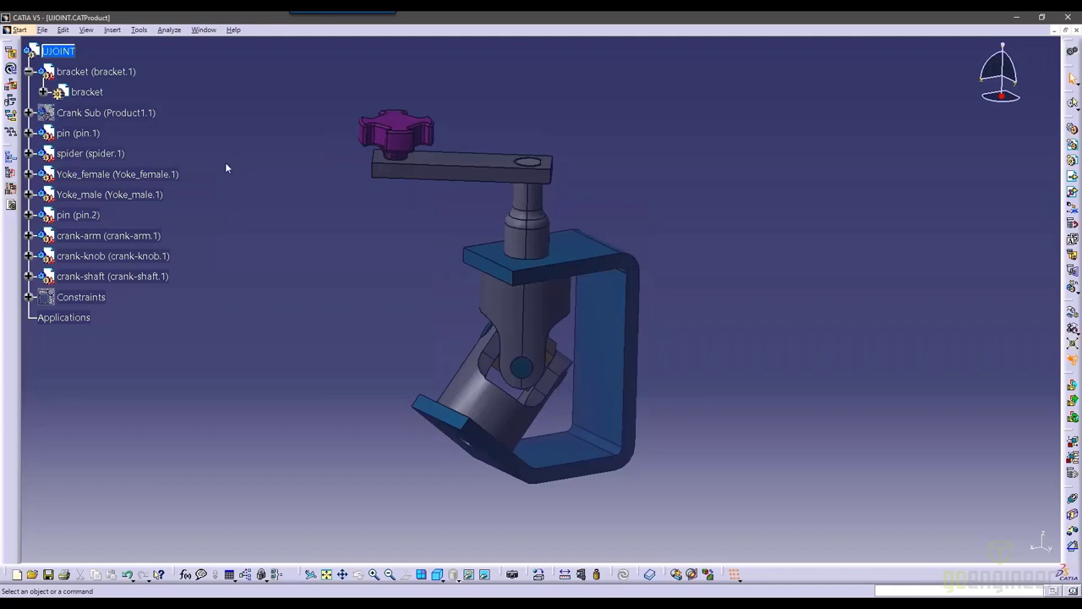
Restore the tree size and expand the bracket part to list its planes, Cut-Extrude1 and Geometrical Set.1.
left_click_drag(240, 190, 217, 251)
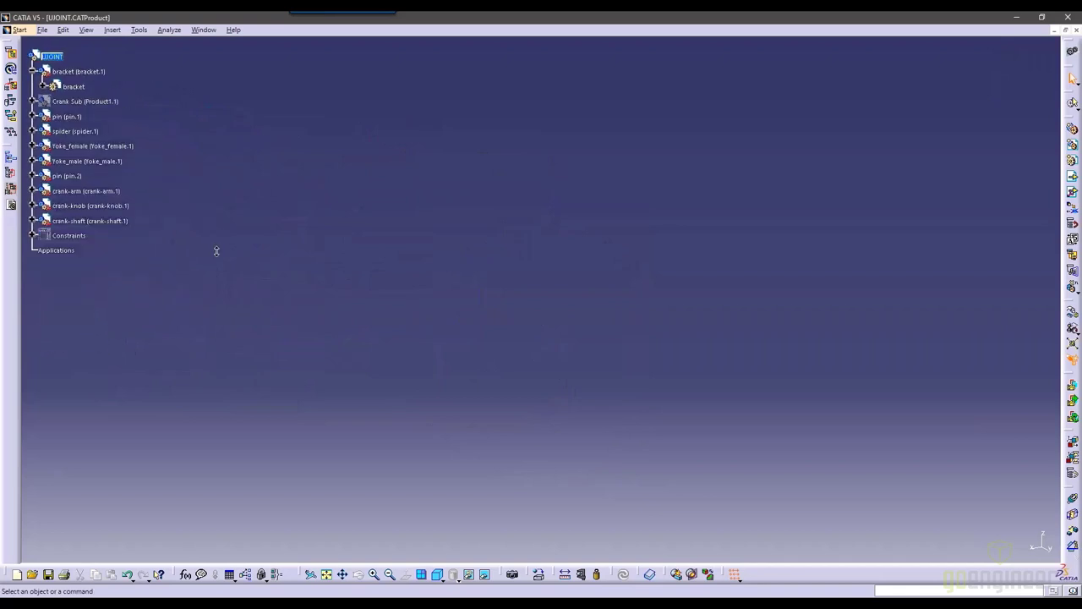
left_click(44, 86)
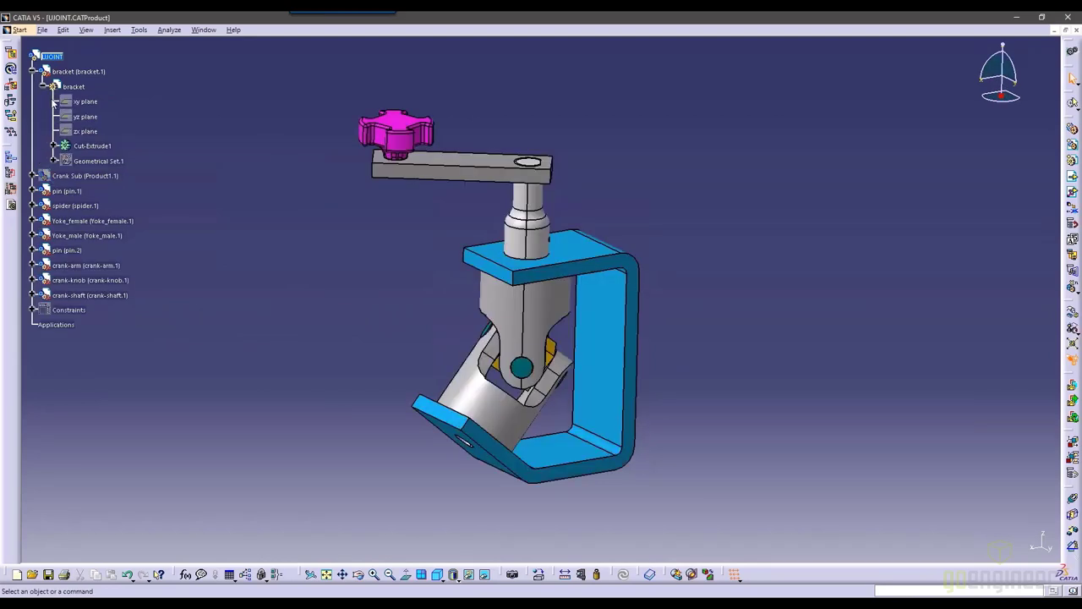
middle_click_drag(644, 309, 580, 290)
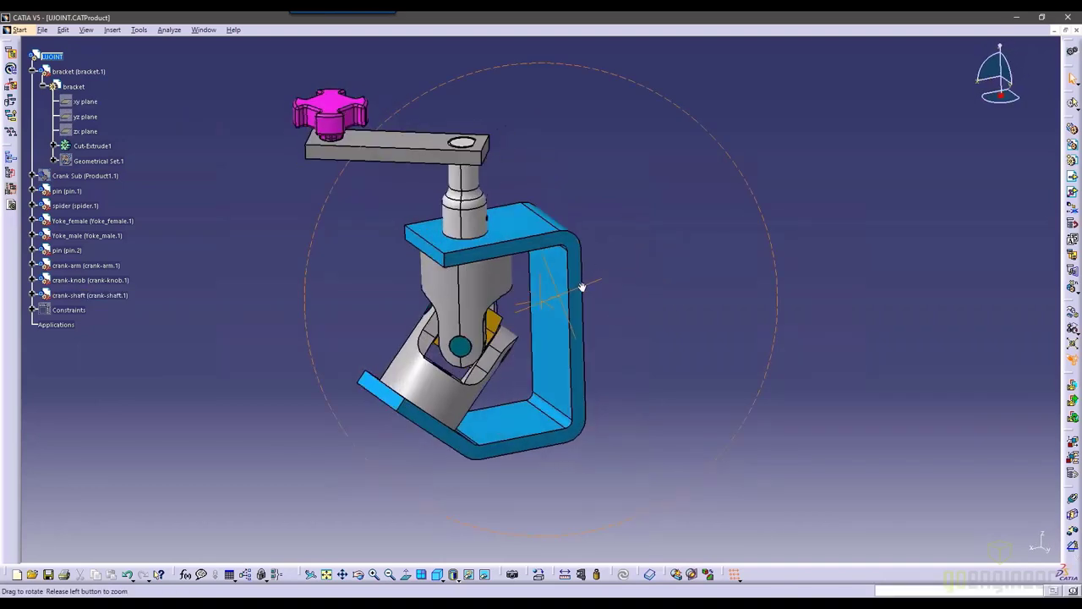
left_click(44, 86)
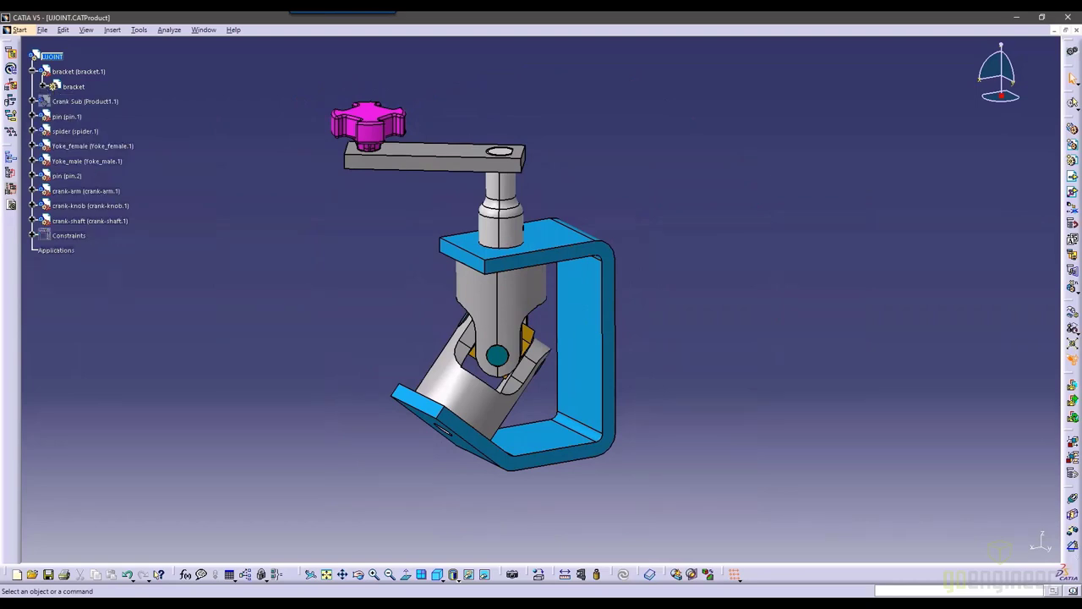
left_click(44, 87)
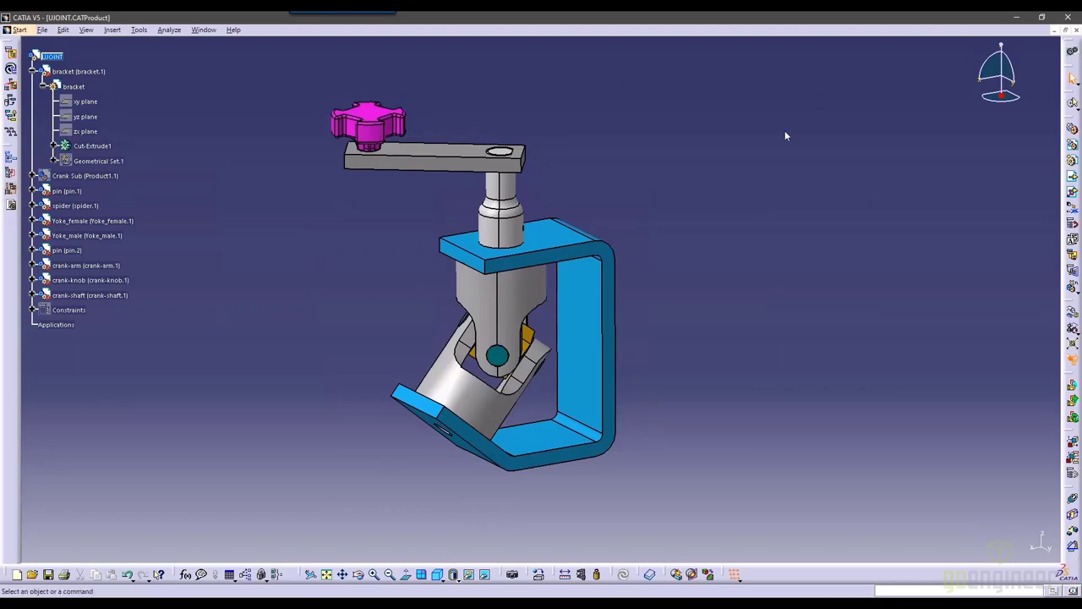
left_click(200, 31)
Switch to Multi-Section_Sketch.CATPart, zoom in on the shape frame, and open the With Output Features sketch's edit menu.
left_click(246, 143)
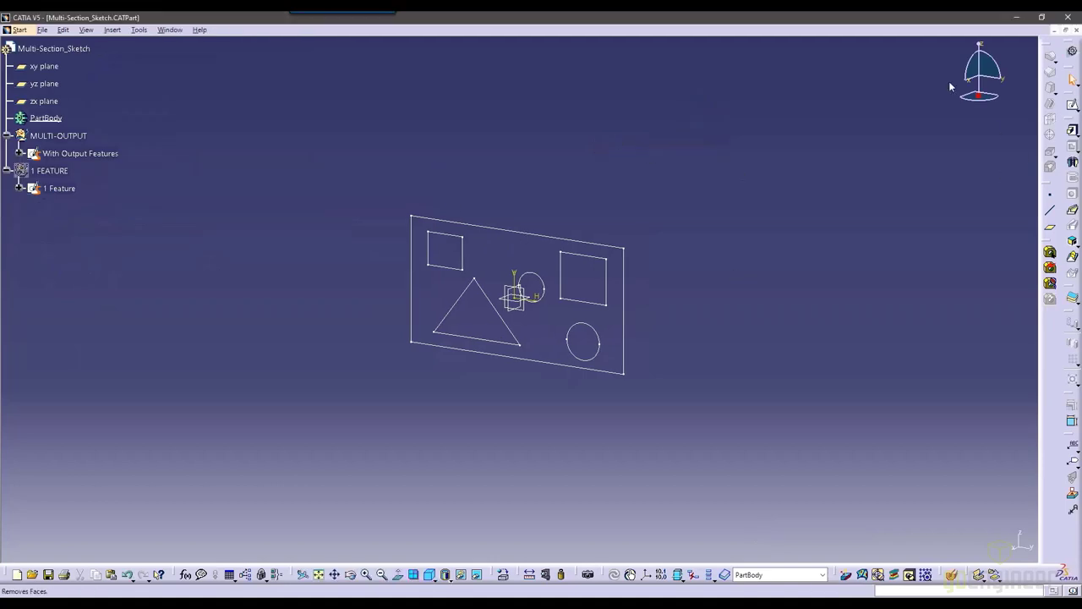
middle_click_drag(718, 220, 718, 127, "ctrl")
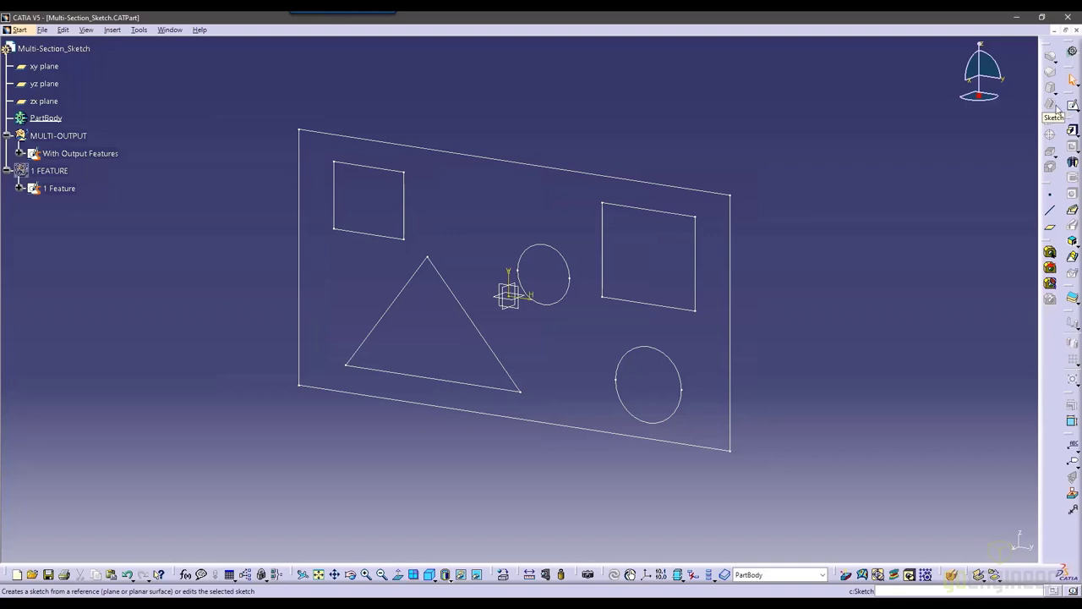
left_click(88, 153)
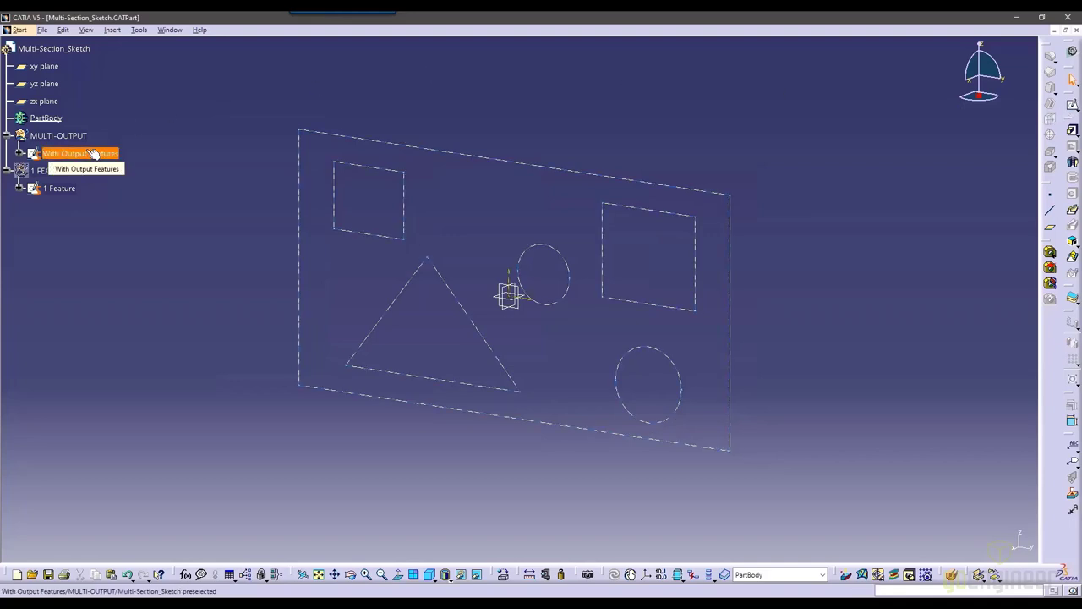
right_click(88, 153)
mouse_move(169, 397)
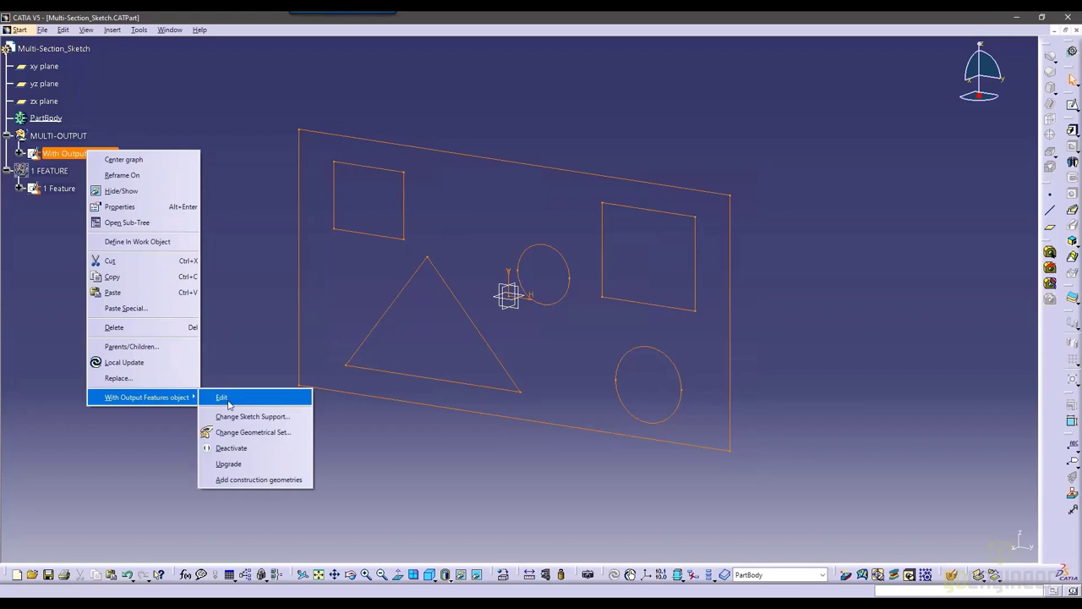
Edit the With Output Features sketch, exit to Part Design, then reopen it in the Sketcher.
left_click(226, 402)
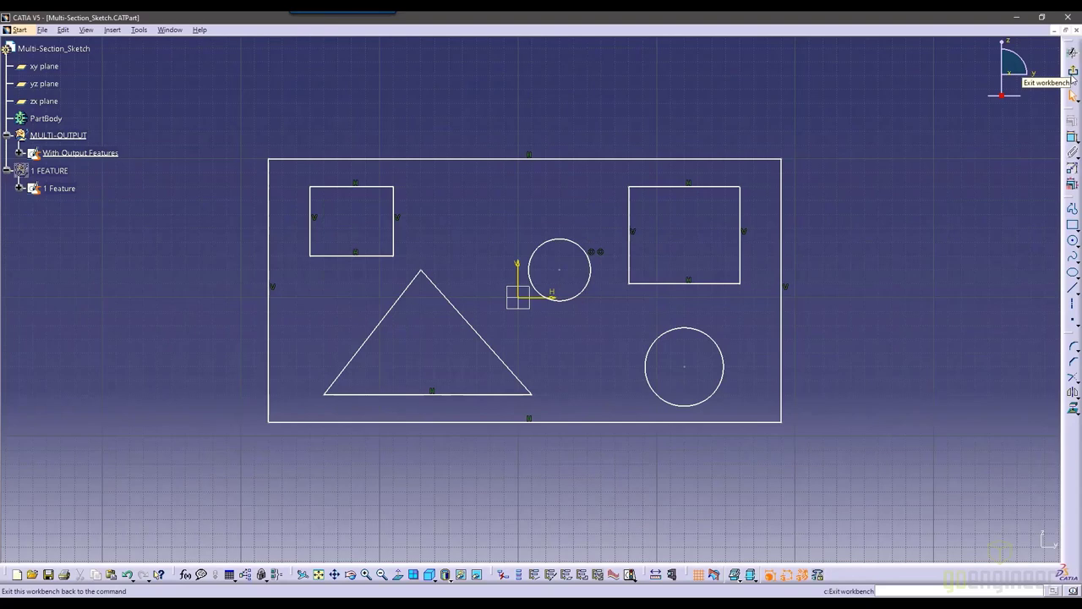
left_click(1072, 75)
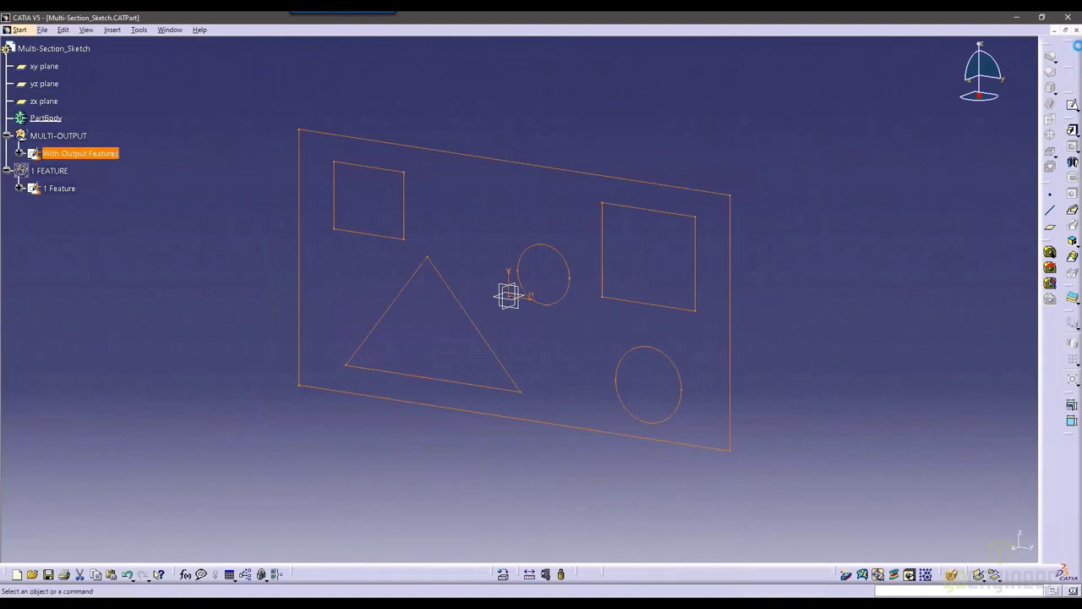
left_click(1072, 104)
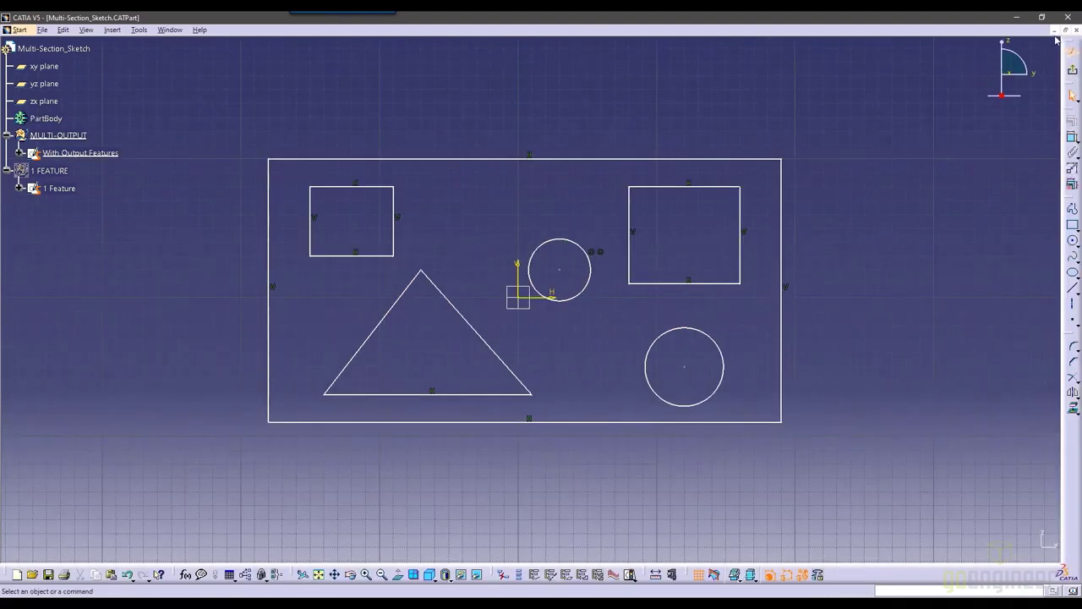
mouse_move(906, 64)
left_mouse_down()
mouse_move(892, 83)
mouse_move(942, 63)
mouse_move(899, 68)
mouse_move(931, 59)
mouse_move(1069, 44)
left_mouse_up()
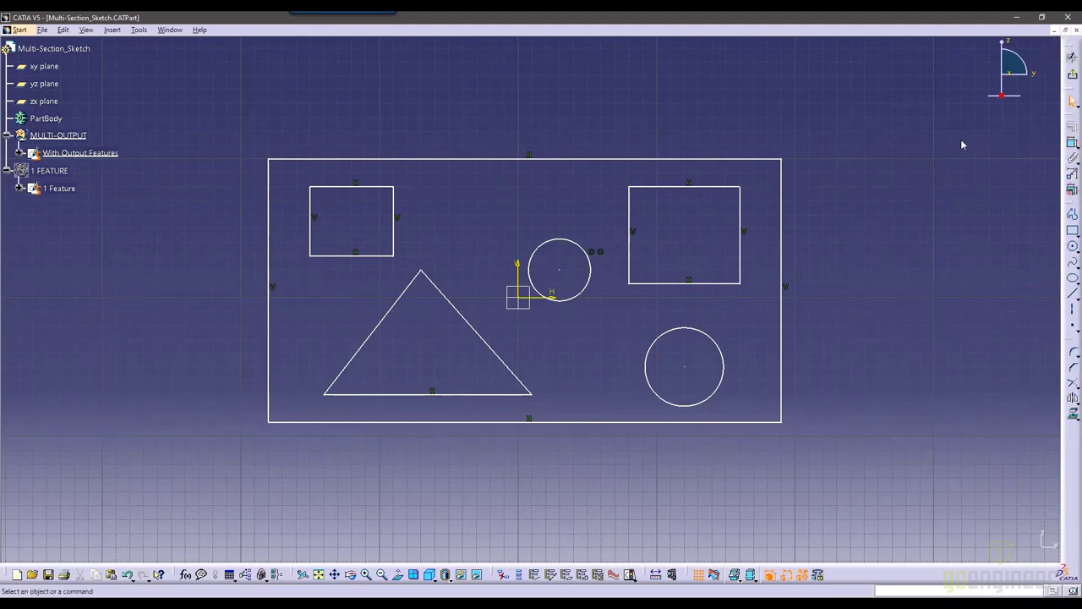
Draw a new circle to the right of the shape frame.
middle_click(766, 321)
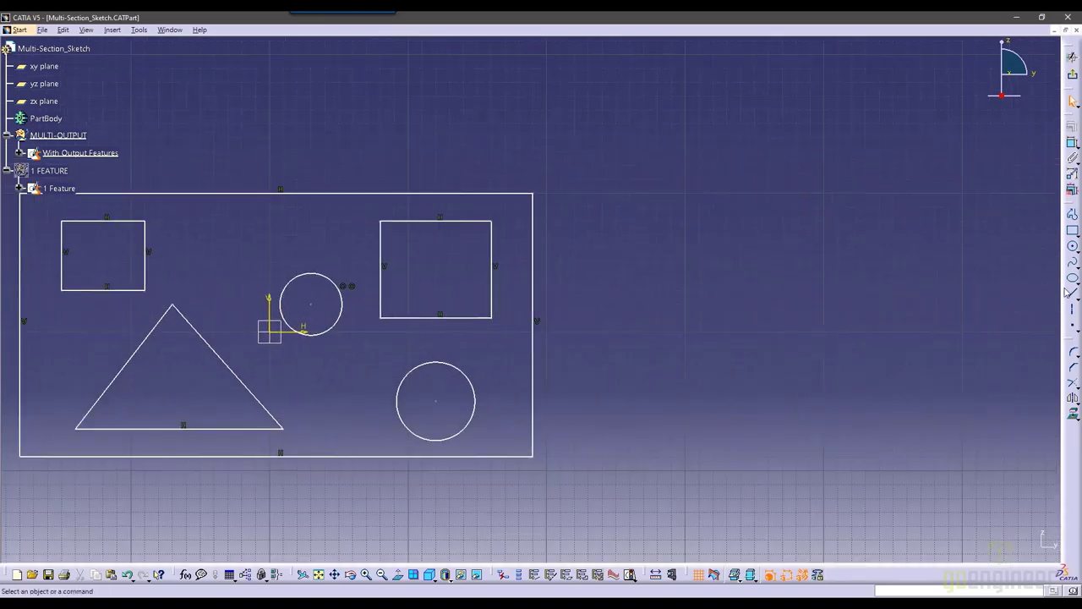
left_click(1072, 246)
left_click(658, 387)
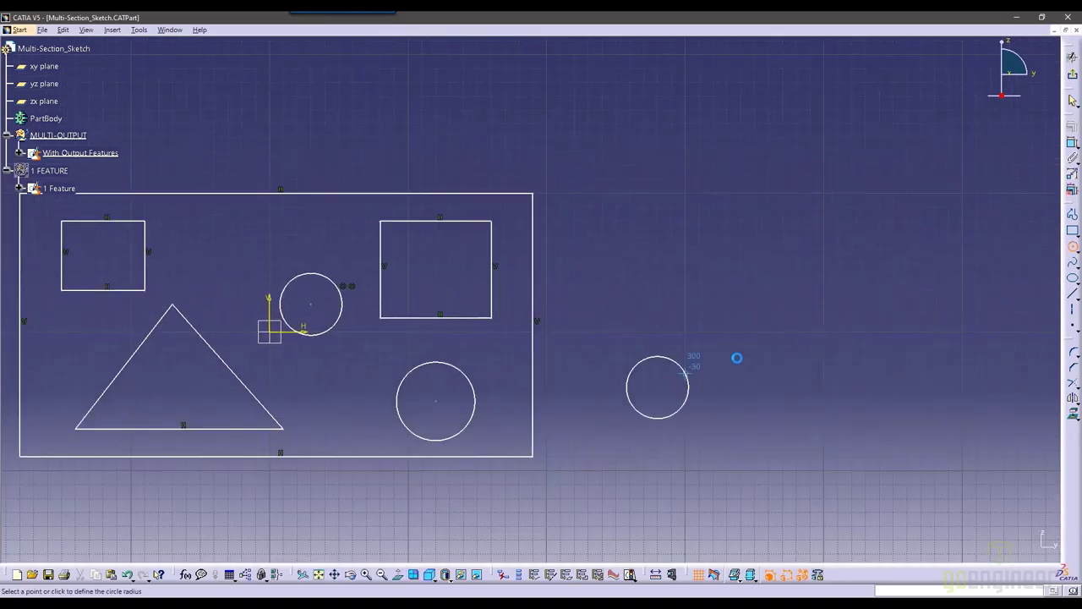
left_click(737, 358)
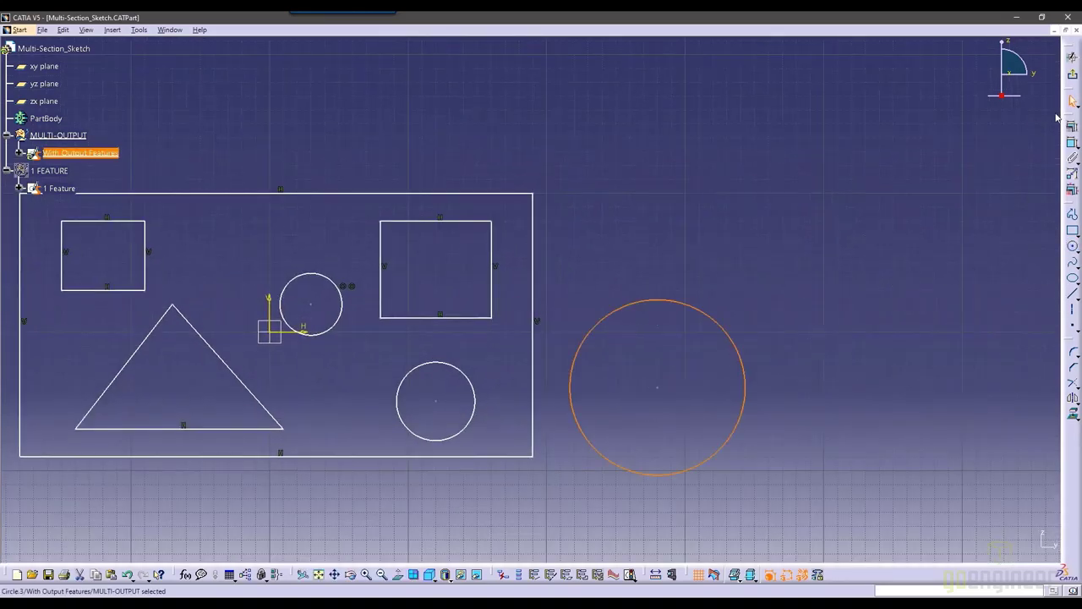
left_click(963, 208)
Float the constraint tools and add a diameter dimension to the new circle.
left_click_drag(1071, 115, 837, 146)
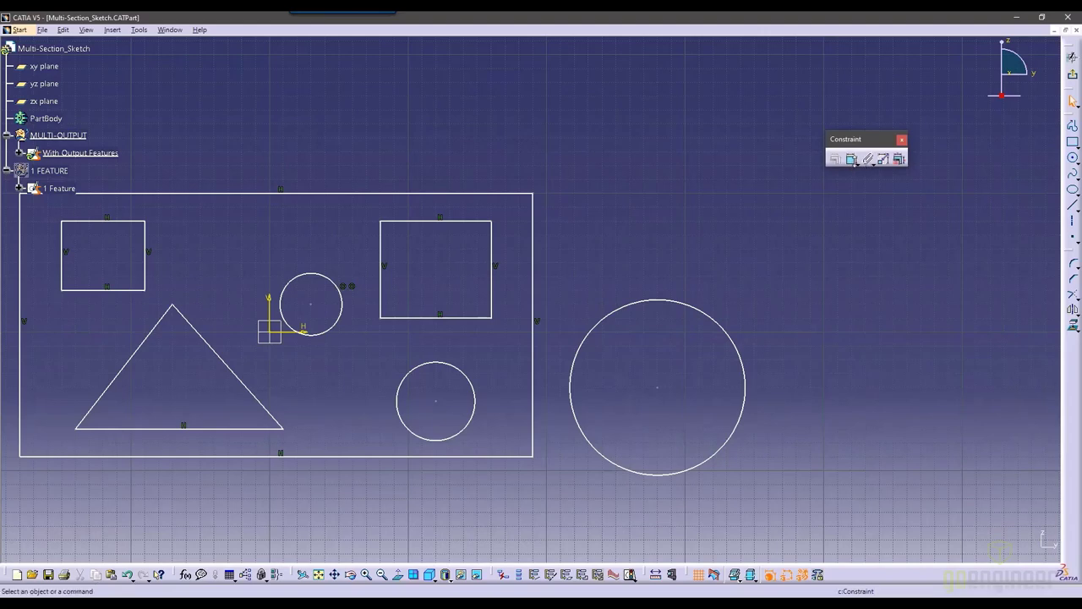
left_click(852, 160)
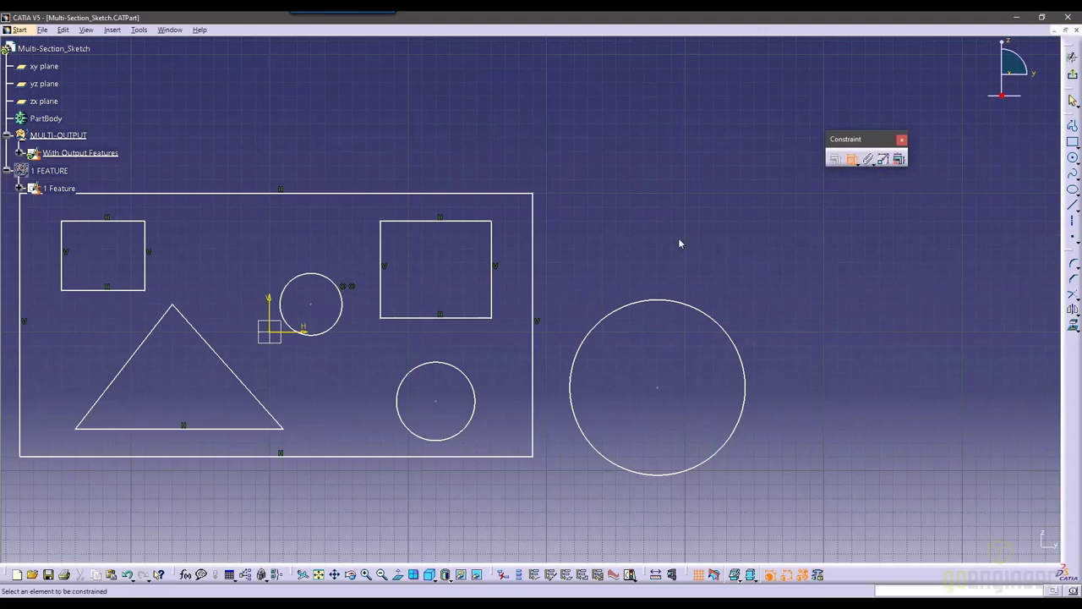
left_click(707, 313)
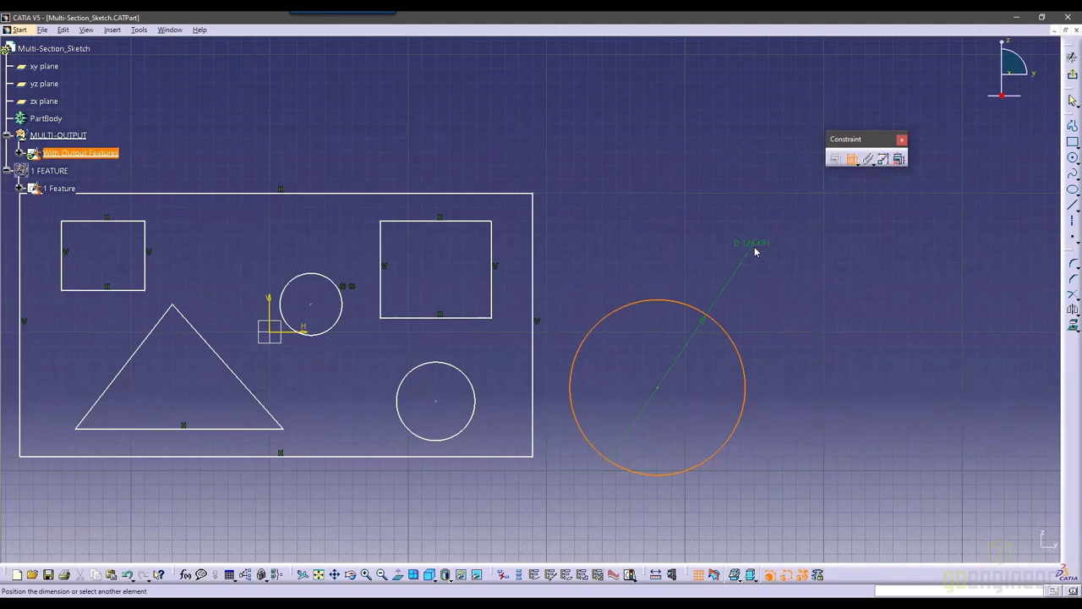
left_click(758, 234)
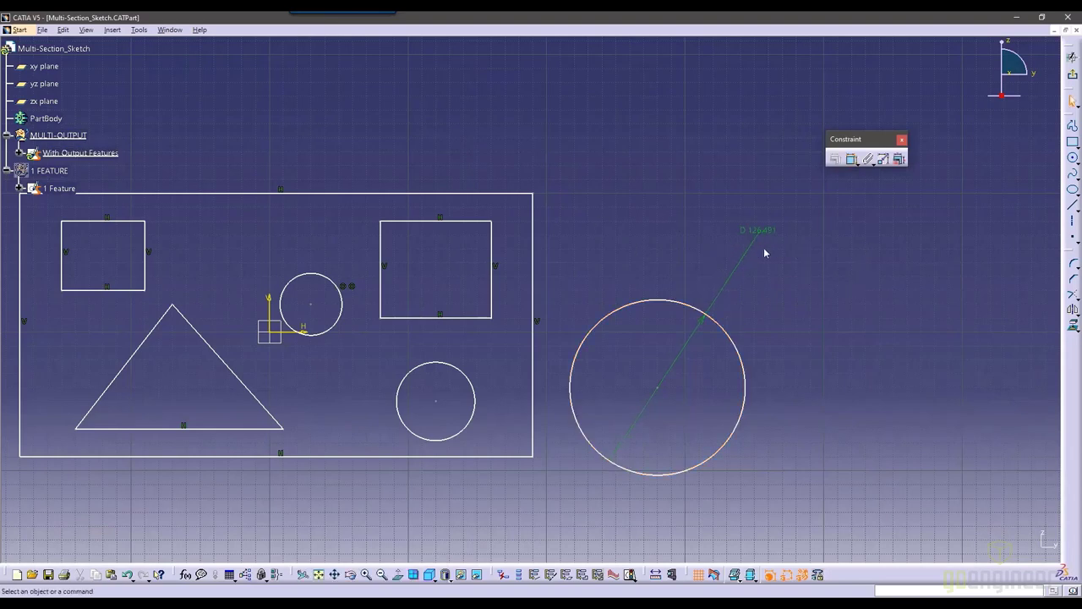
Set the circle's dimension to a 127 mm diameter.
double_click(770, 226)
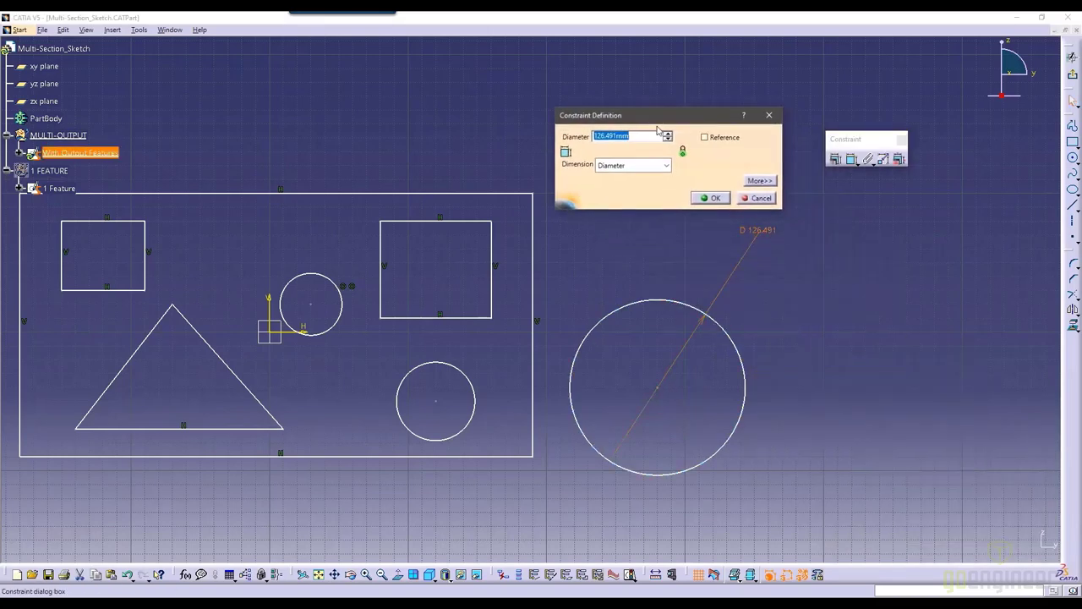
mouse_move(640, 139)
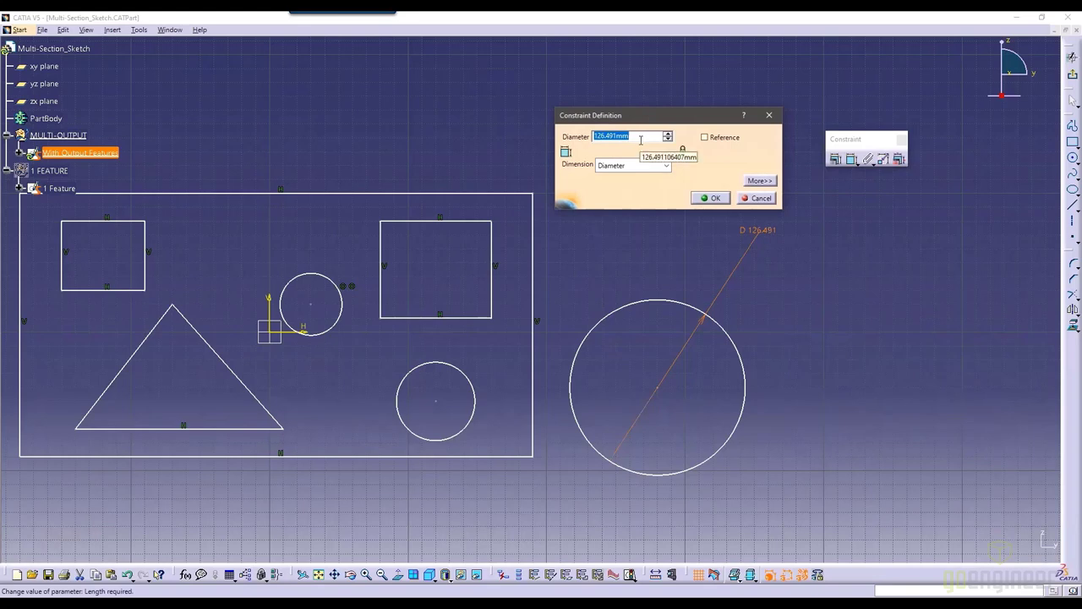
type("127")
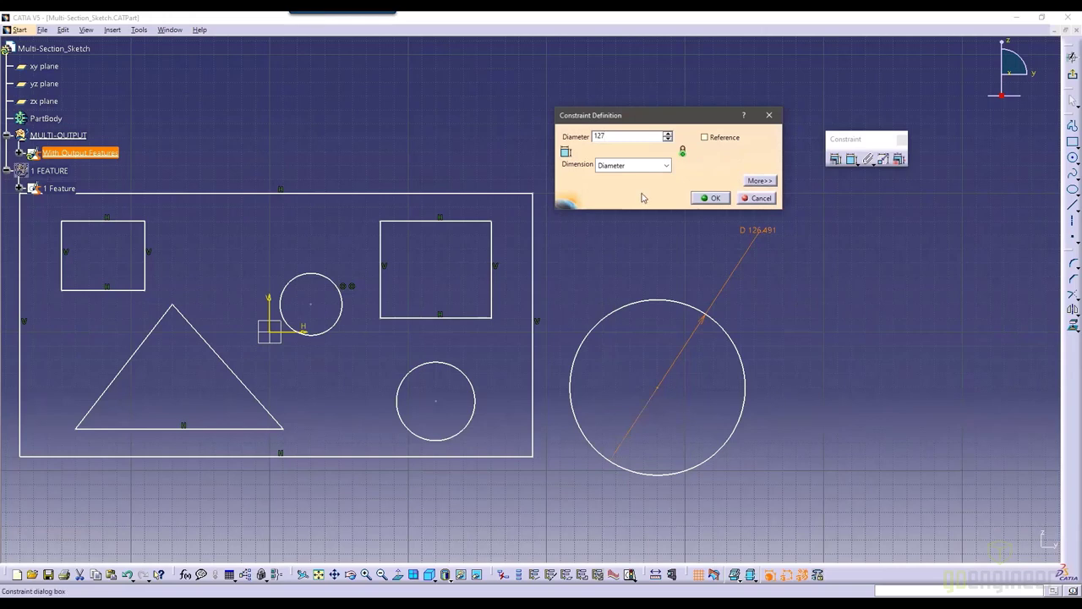
left_click(666, 165)
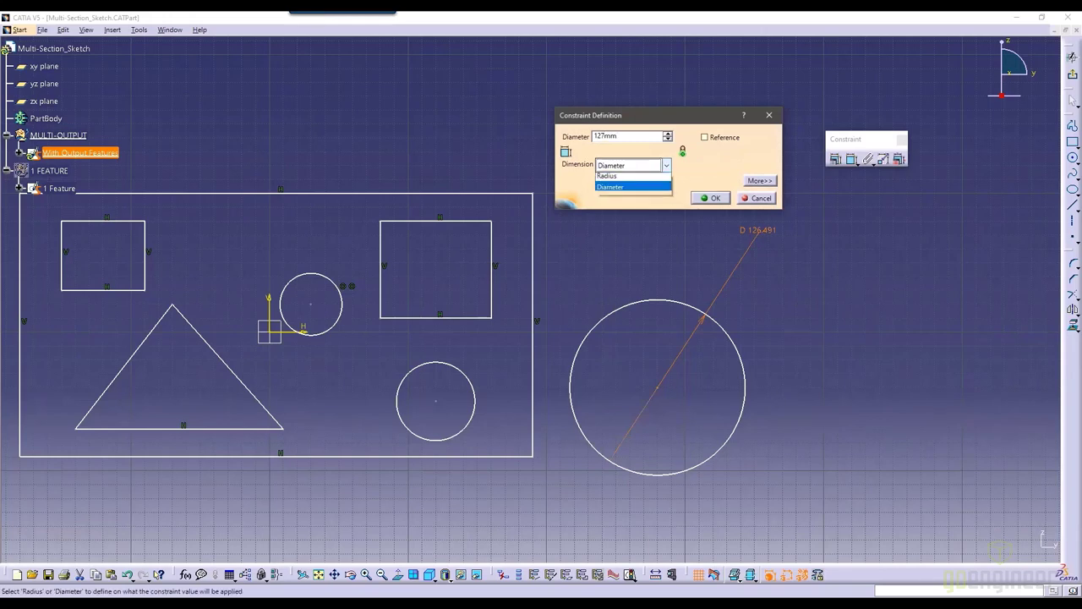
left_click(628, 181)
left_click(634, 165)
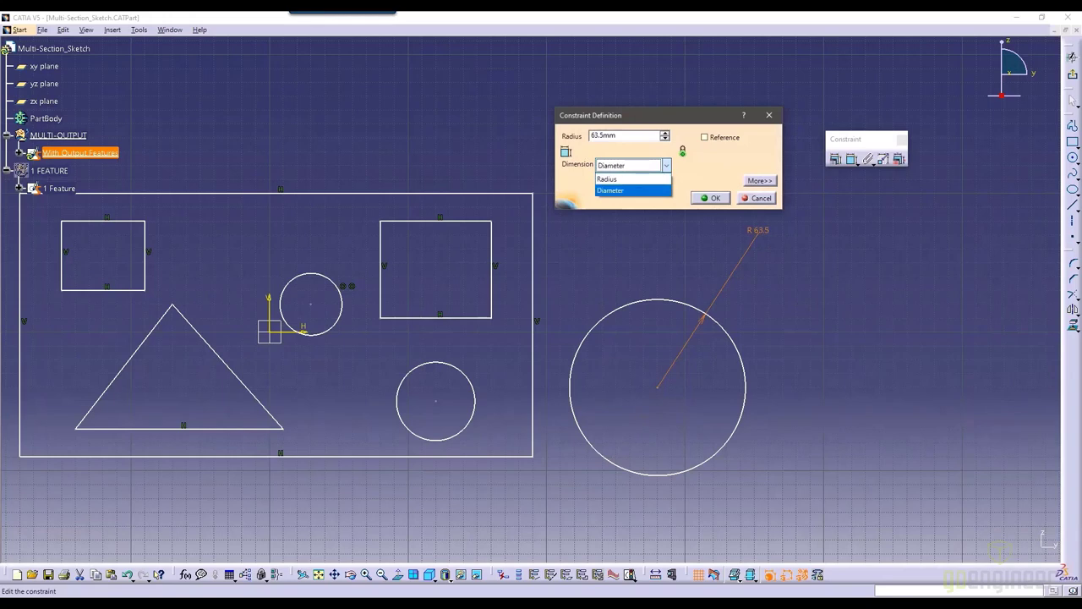
left_click(630, 186)
left_click(716, 197)
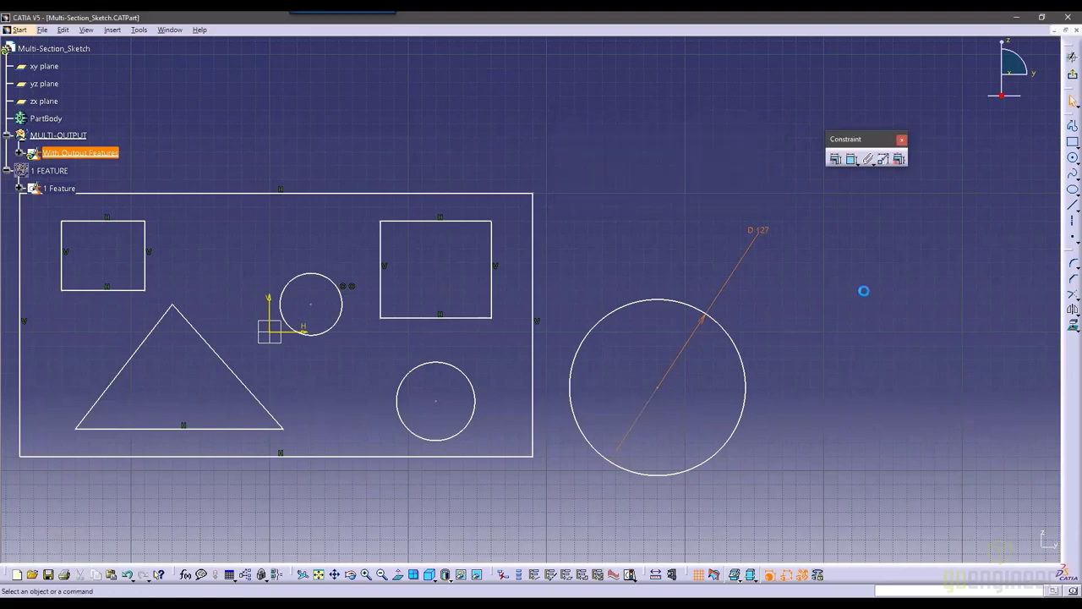
Draw an inclined line beside the circle and check its available constraints without applying any.
left_click(1071, 211)
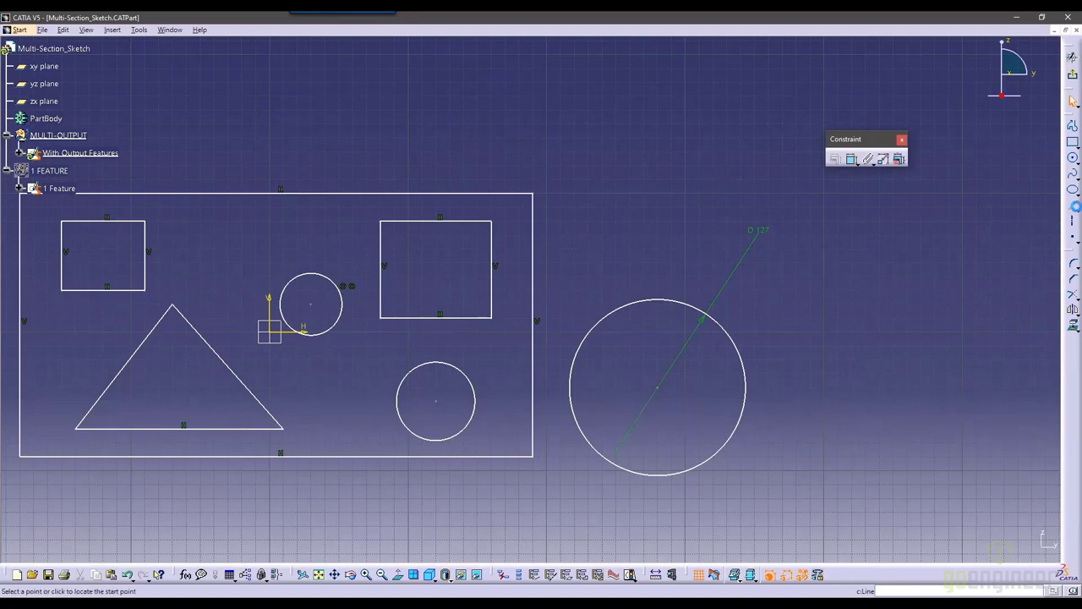
left_click(882, 328)
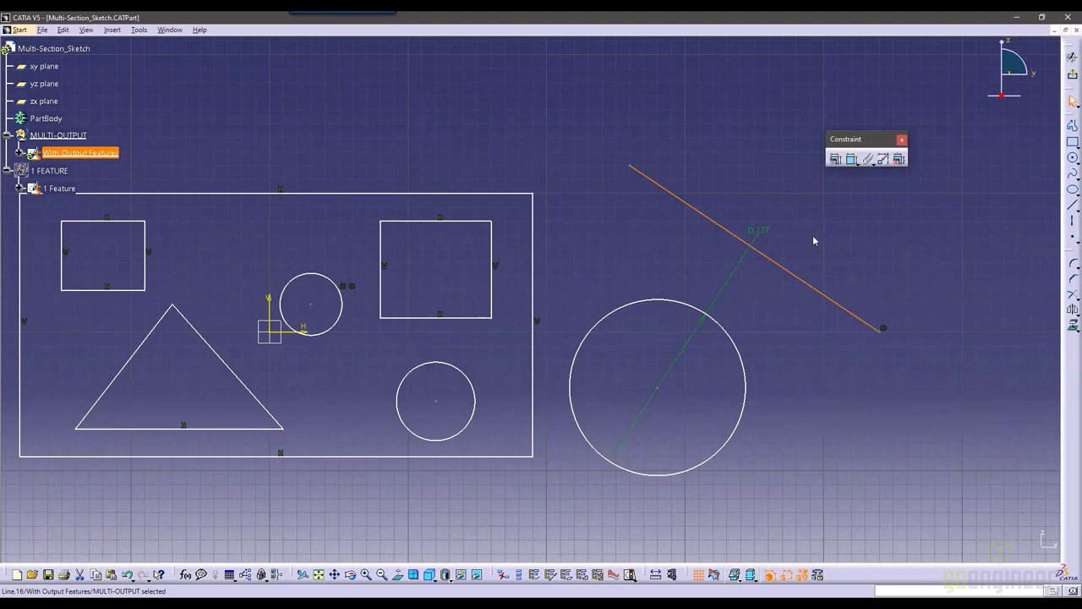
left_click(692, 157)
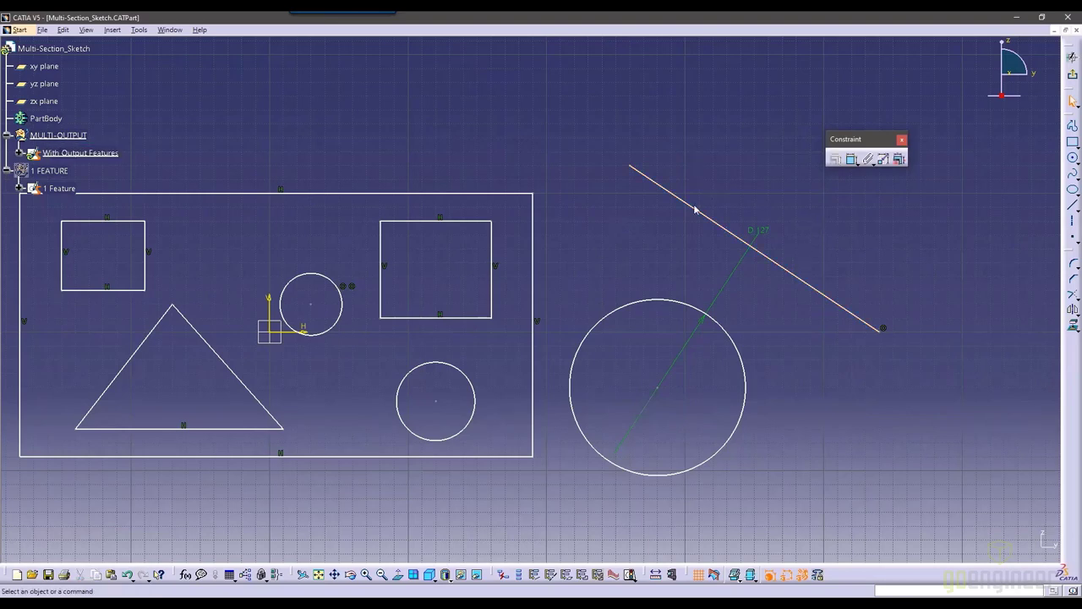
left_click(800, 275)
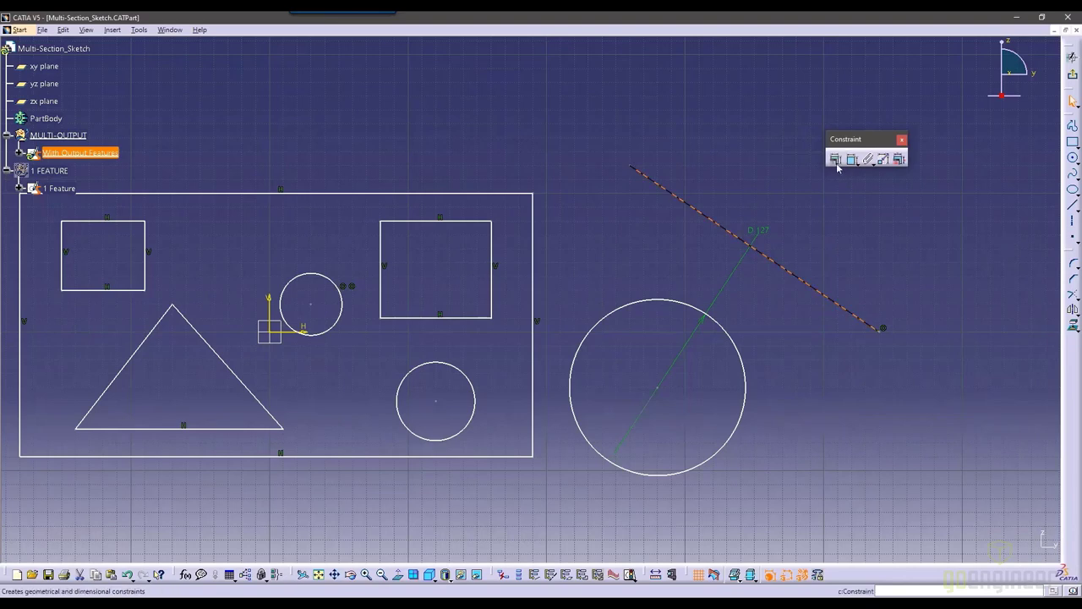
left_click(837, 161)
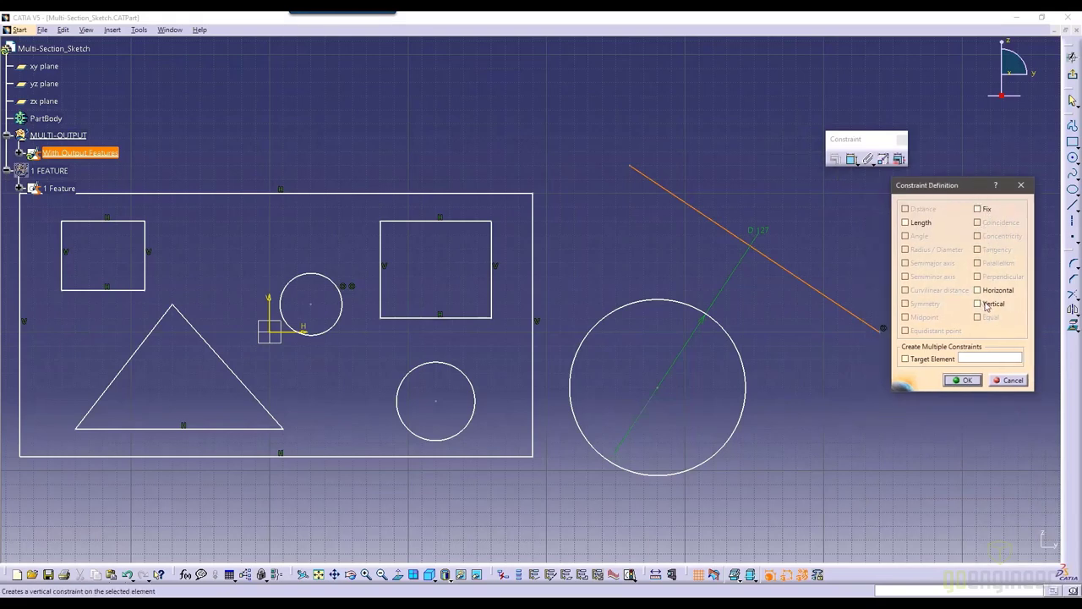
left_click(1012, 381)
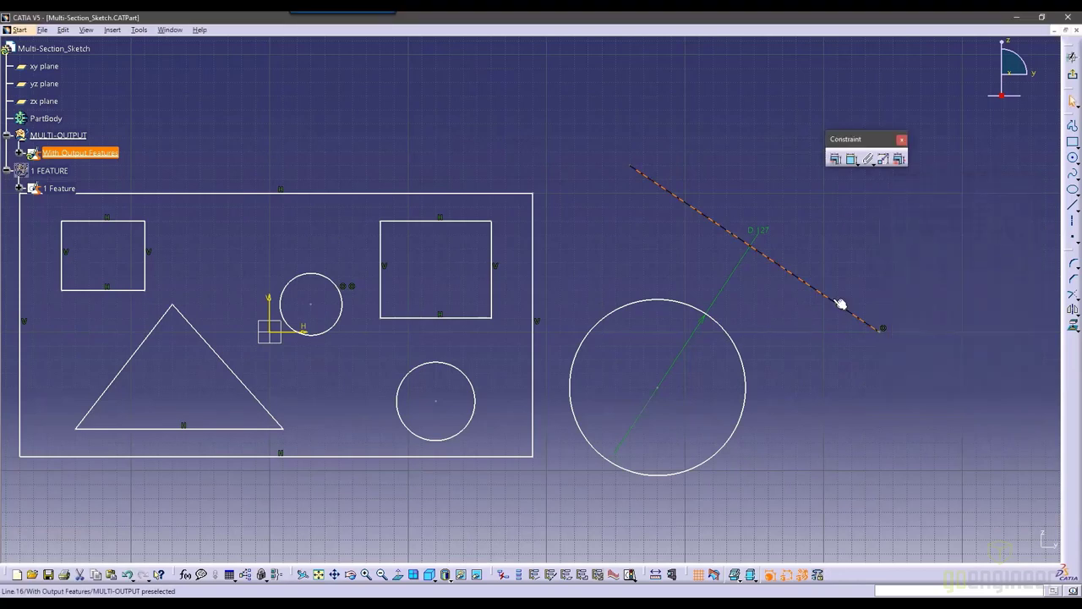
Make the large circle tangent to the line, then box-select both.
left_click(732, 342, "ctrl")
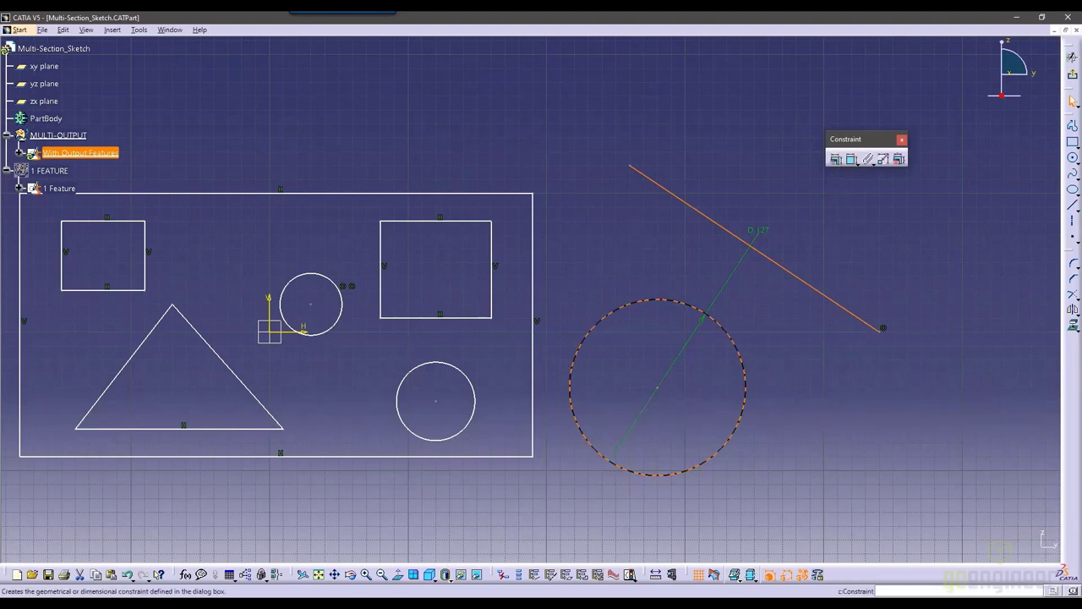
left_click(835, 158)
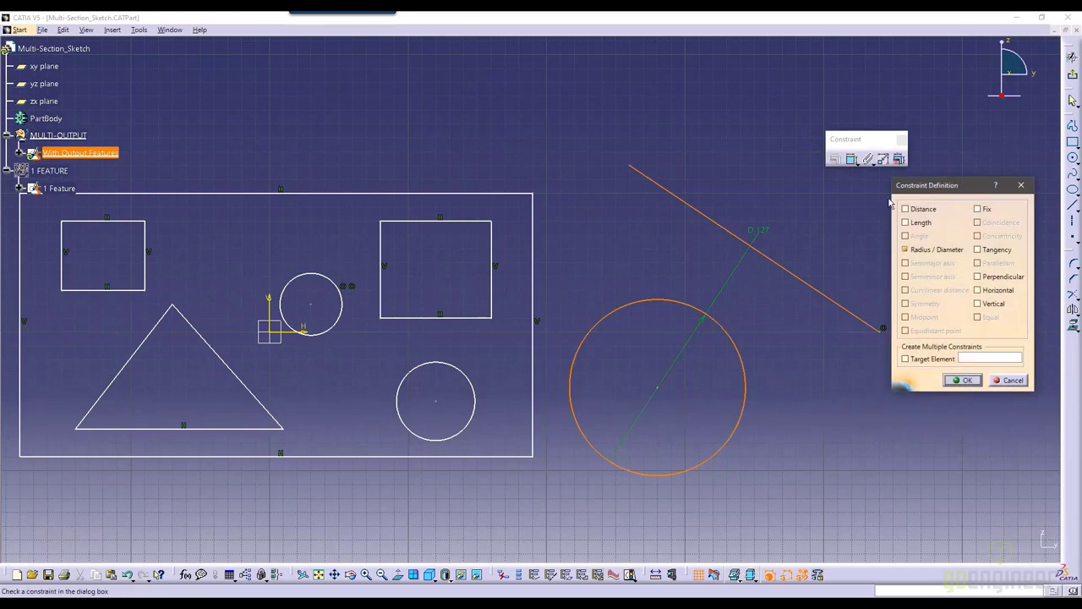
left_click(998, 250)
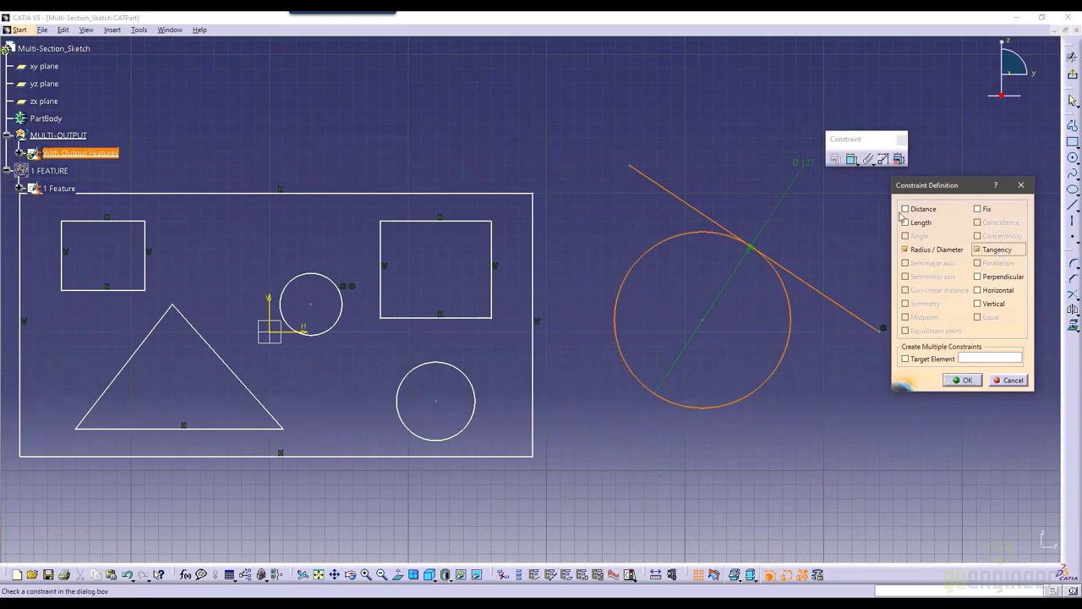
left_click(967, 381)
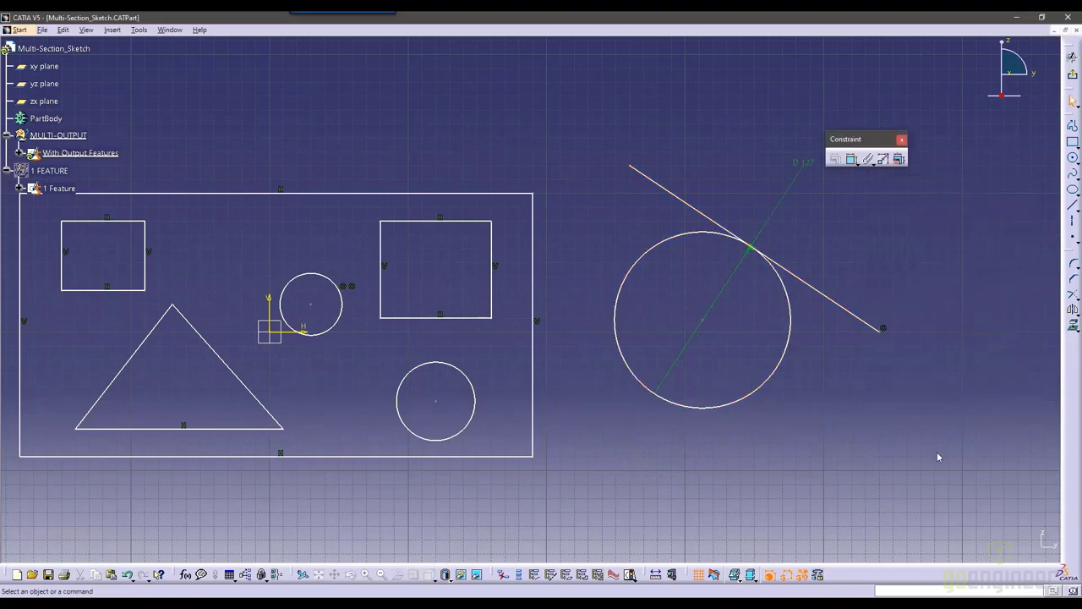
mouse_move(955, 484)
left_mouse_down()
mouse_move(668, 256)
mouse_move(581, 140)
left_mouse_up()
Delete the circle and line, redock the constraint tools, and start an axis right of the frame.
key("Delete")
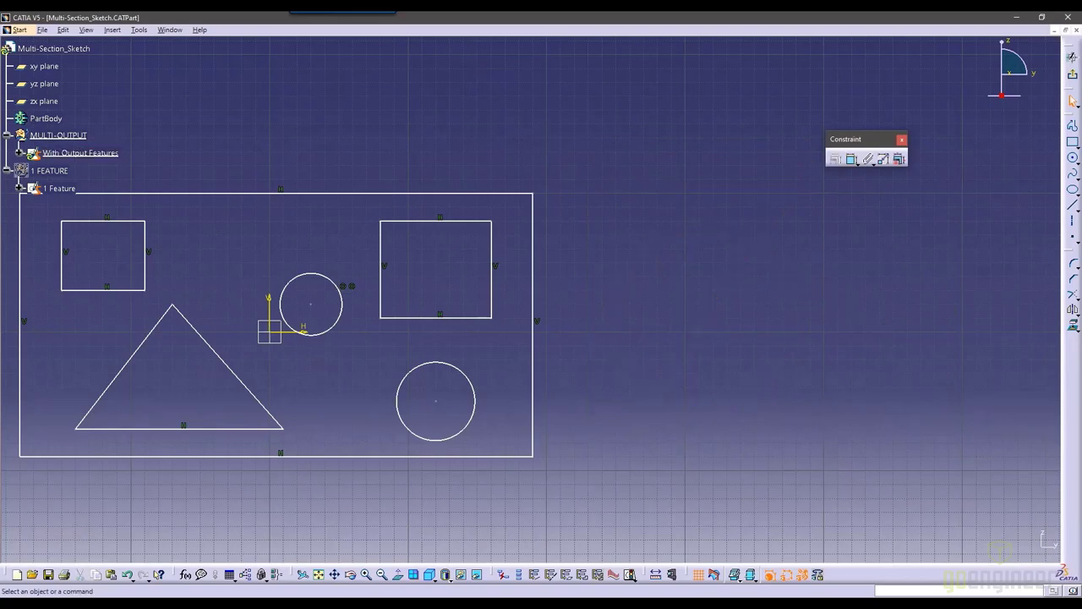
left_click_drag(847, 141, 1071, 140)
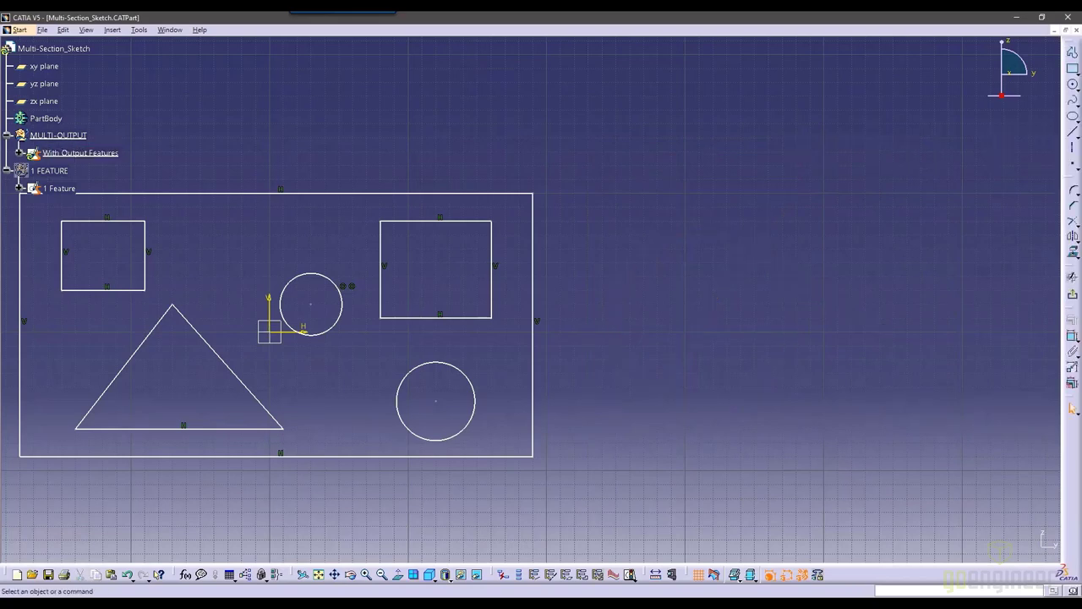
left_click(1073, 165)
left_click(632, 235)
scroll(686, 317, "up", 3)
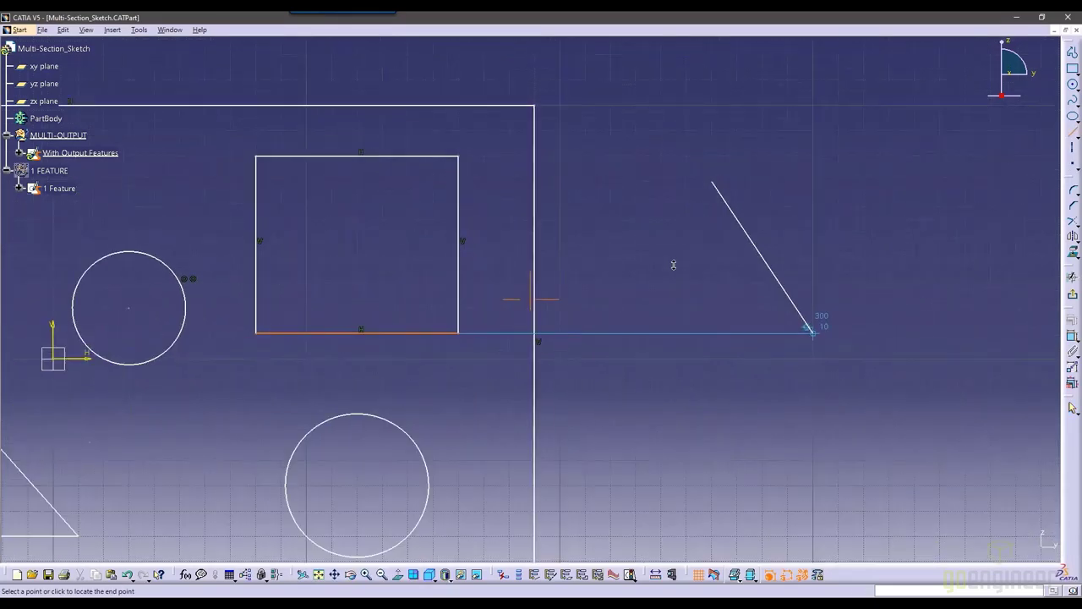
scroll(673, 265, "up", 2)
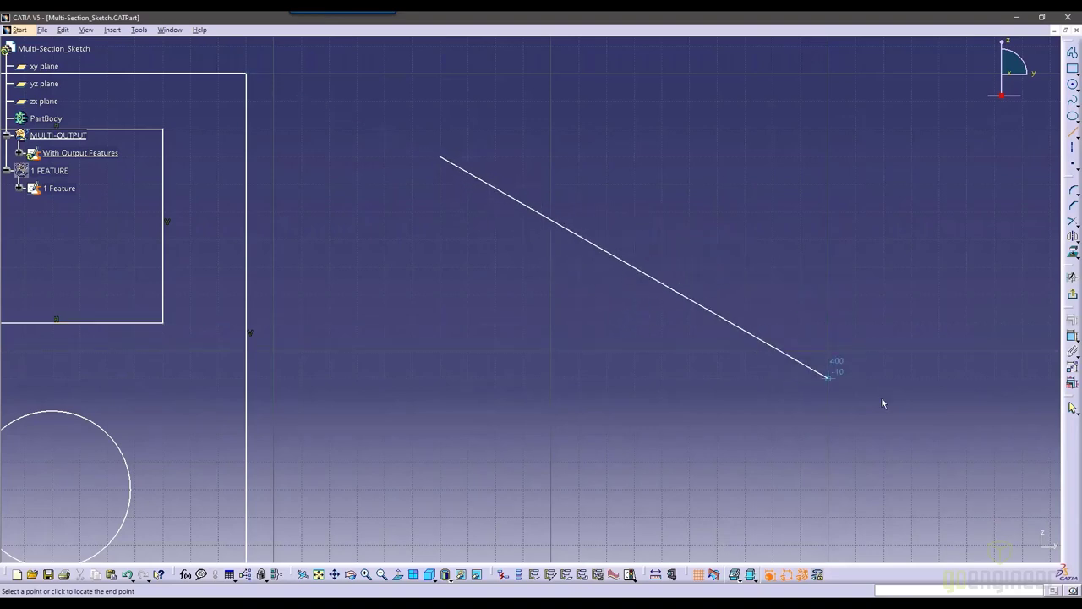
right_click(1067, 460)
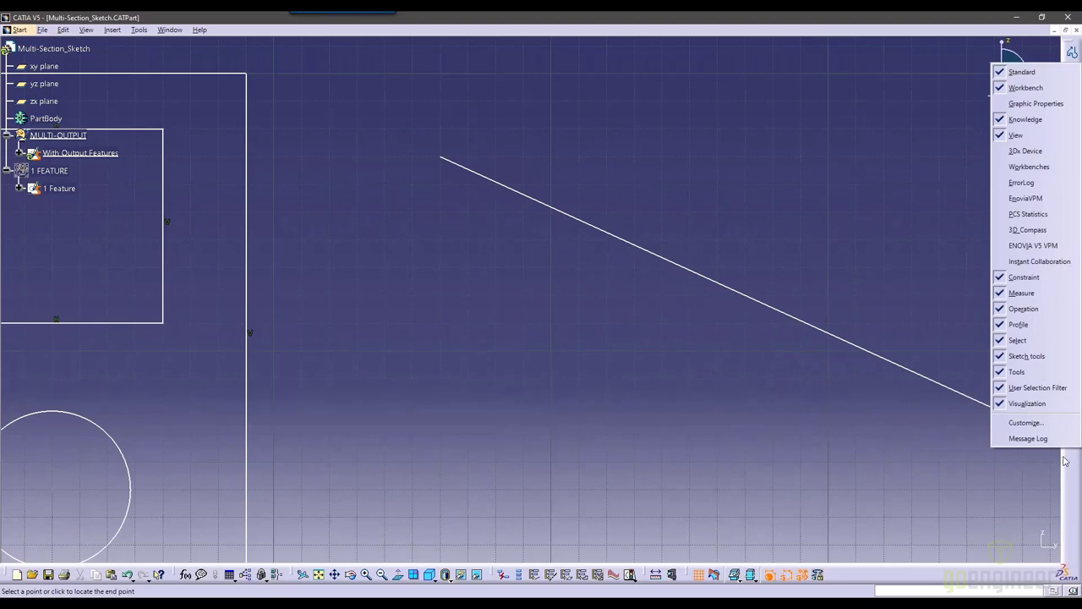
left_click(1063, 484)
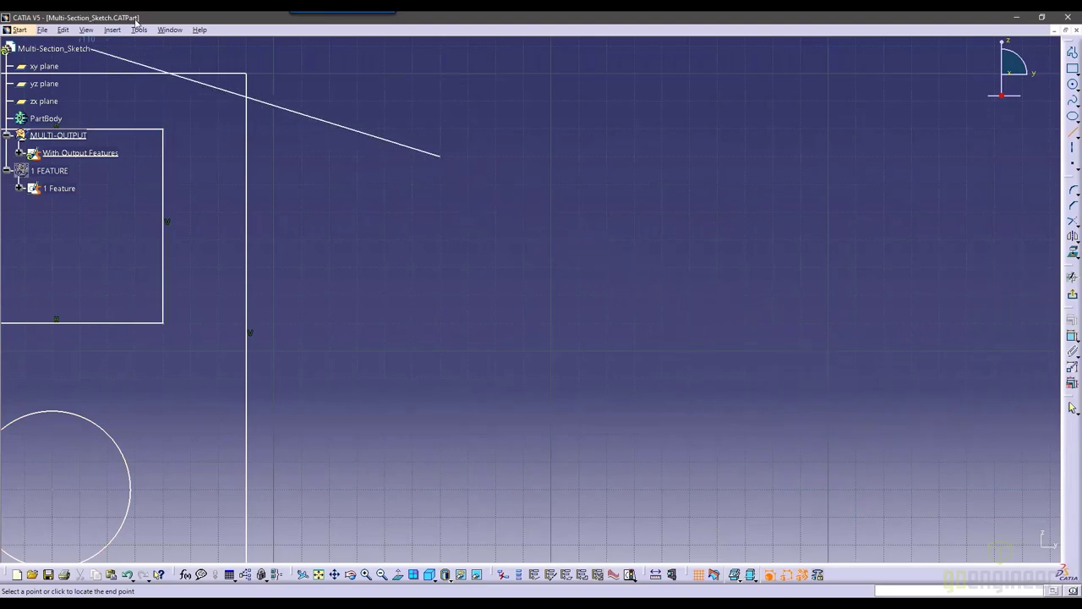
left_click(142, 30)
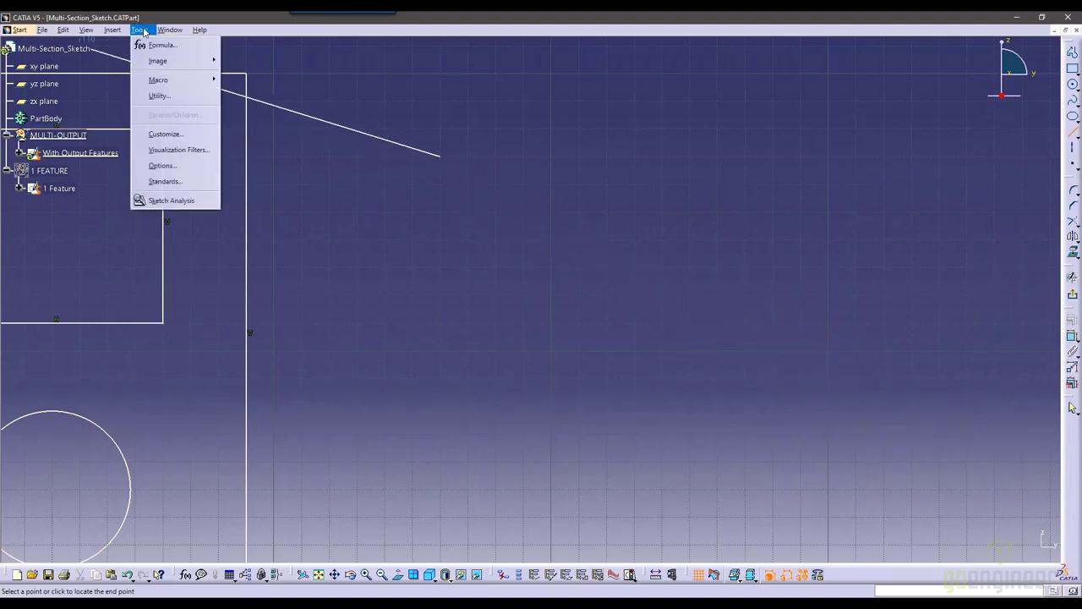
left_click(174, 166)
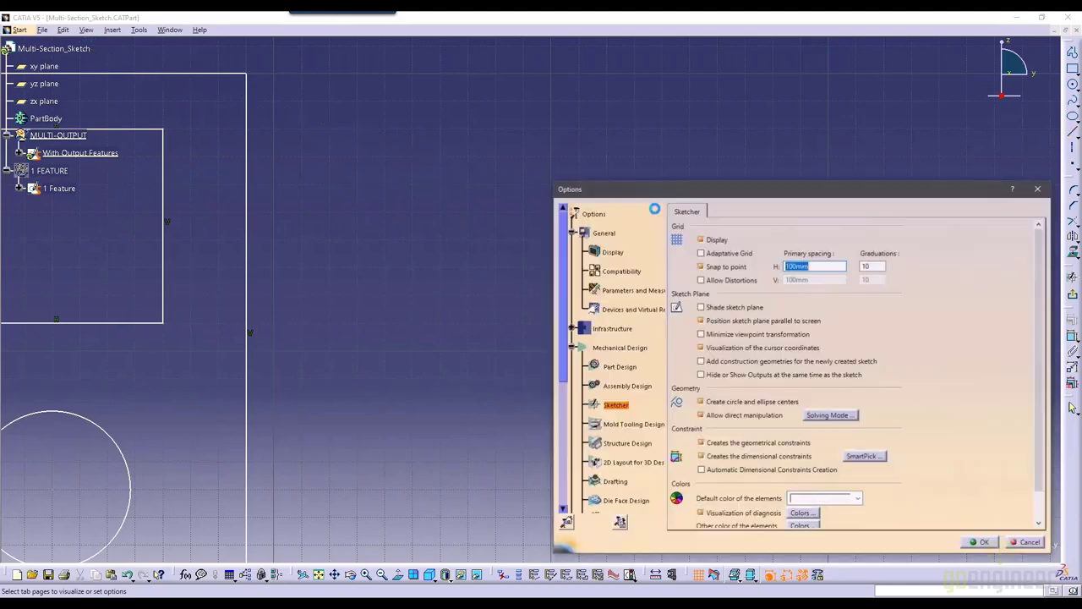
left_click(573, 233)
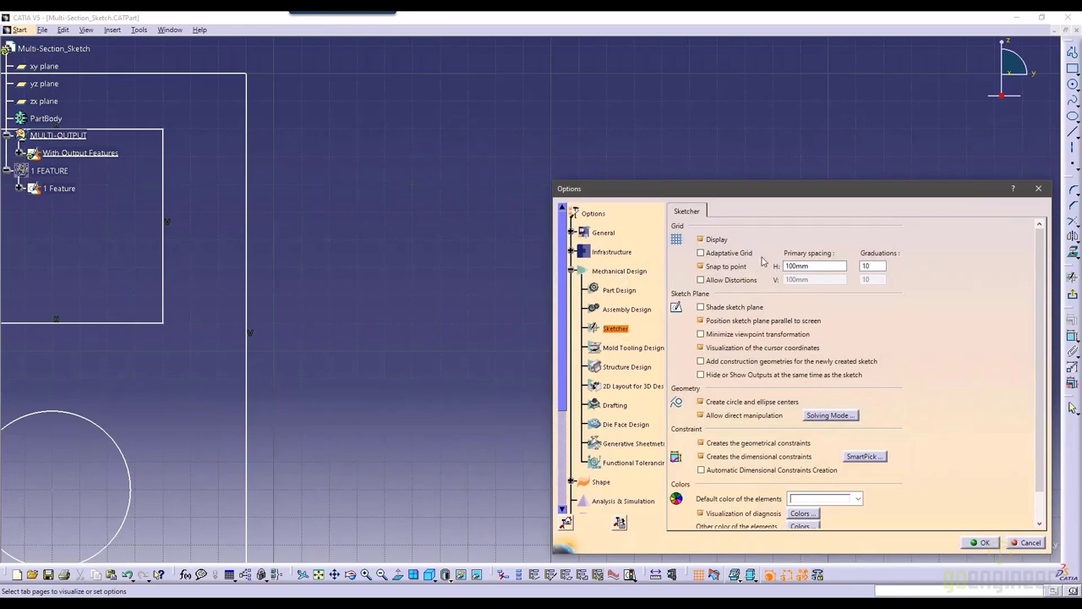
left_click(1038, 189)
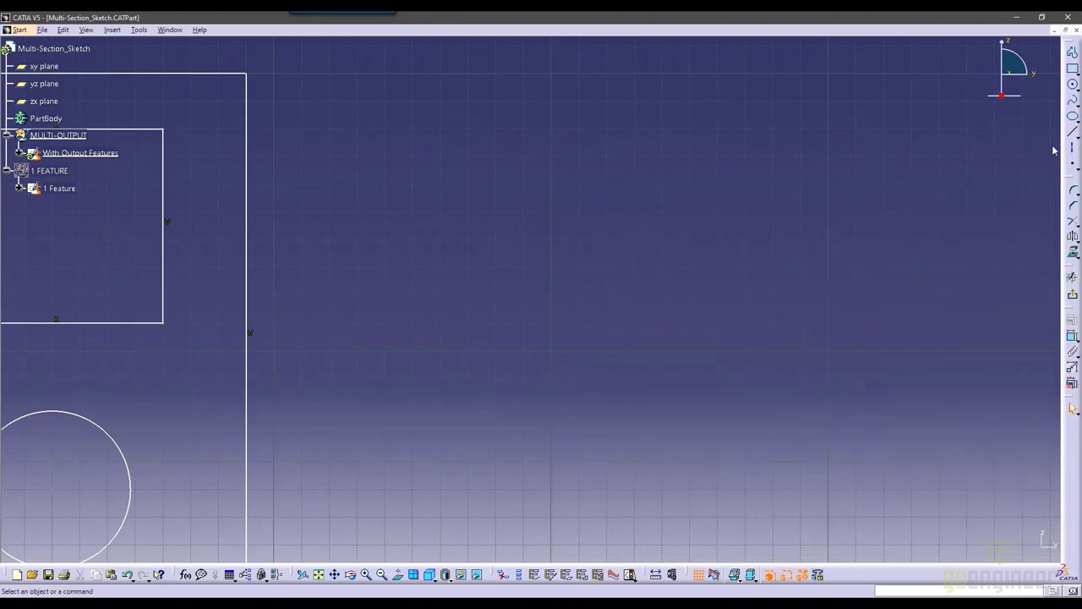
left_click(1072, 131)
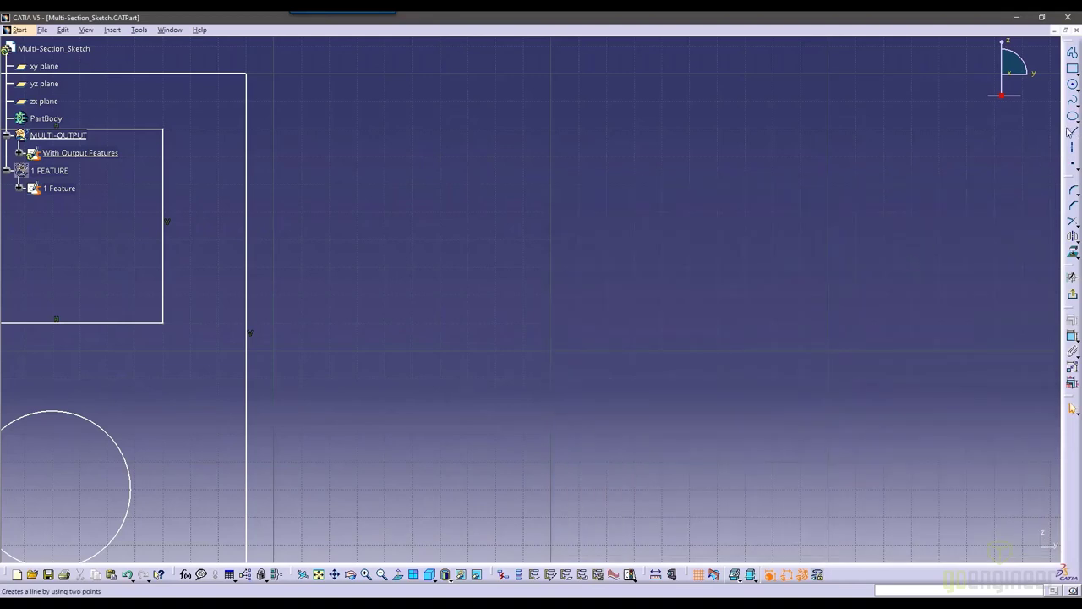
Draw a diagonal line right of the frame and fit the whole sketch in view.
left_click(385, 157)
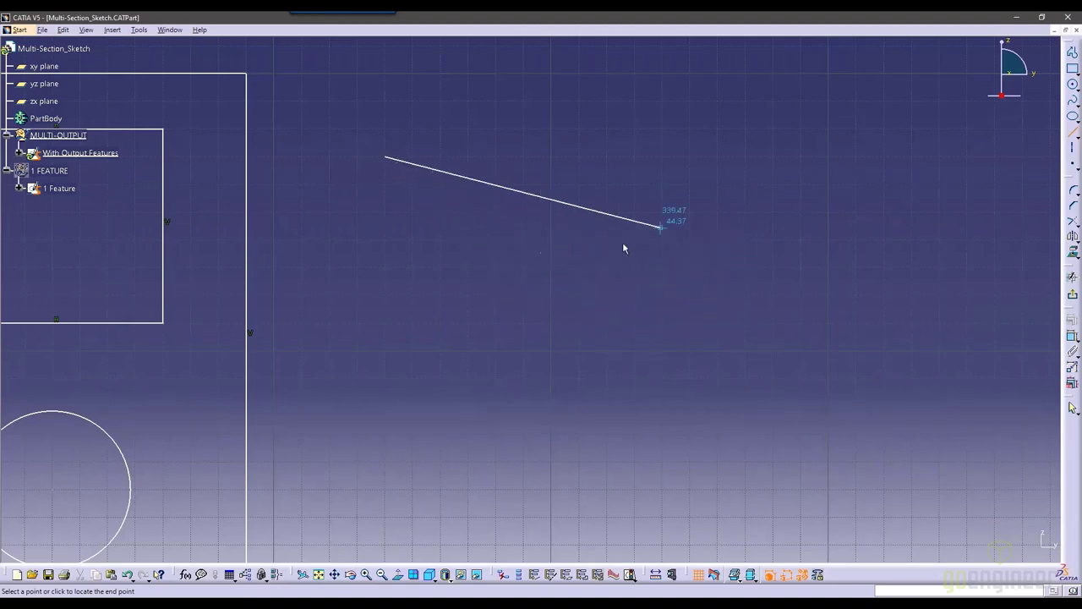
left_click(646, 308)
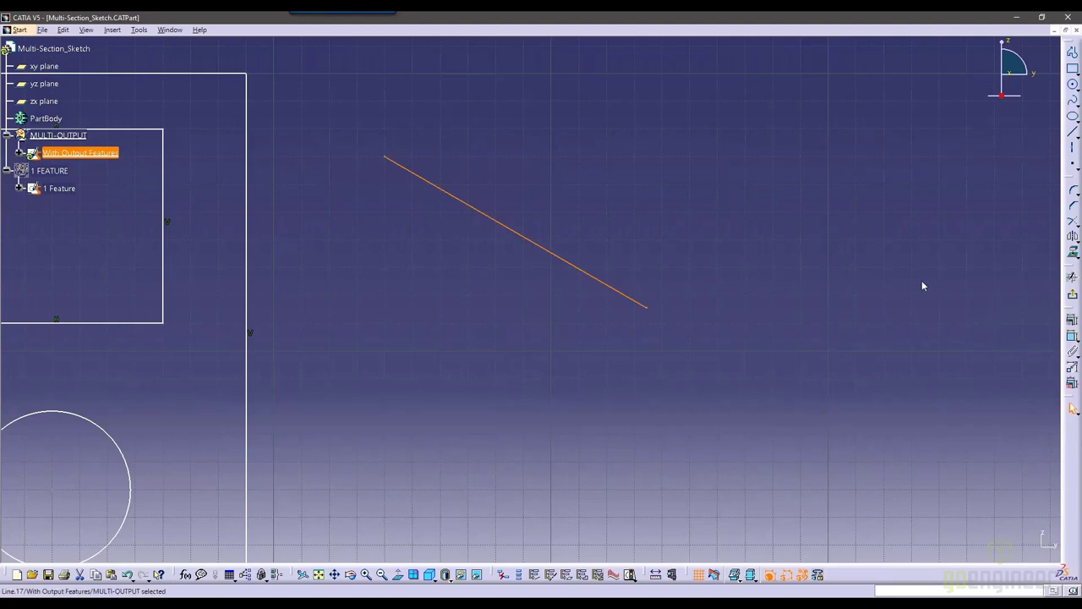
left_click(710, 282)
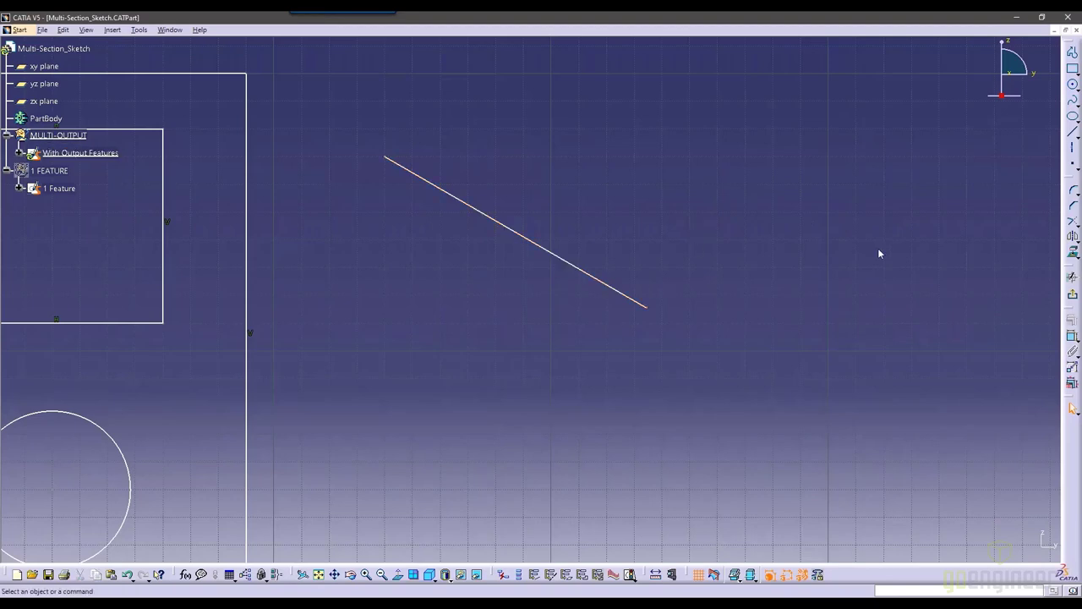
middle_click_drag(879, 254, 1063, 178)
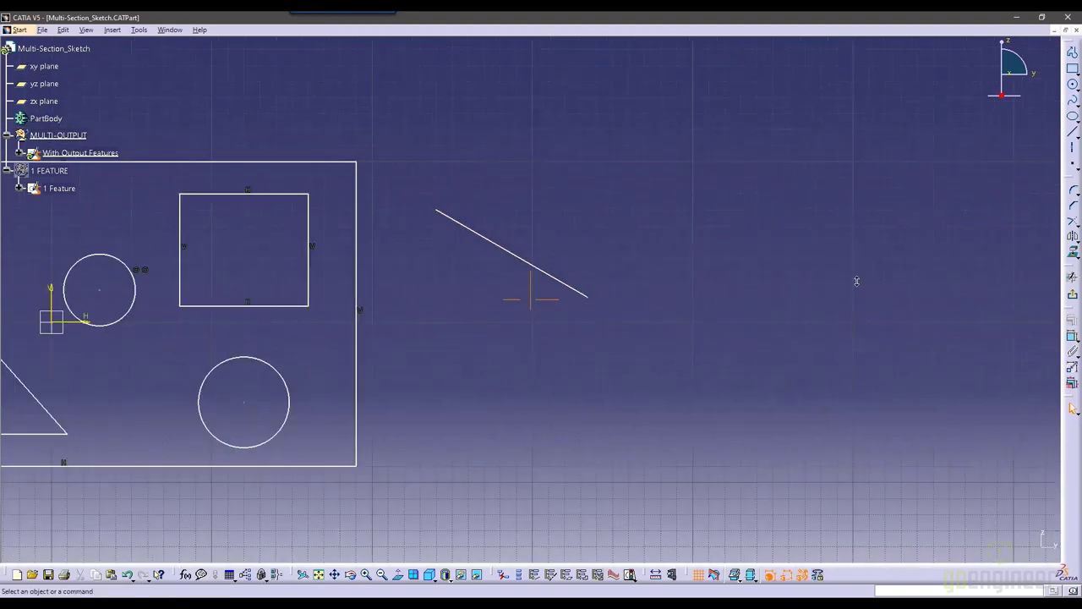
Draw a second diagonal line beside the first one.
left_click(1072, 131)
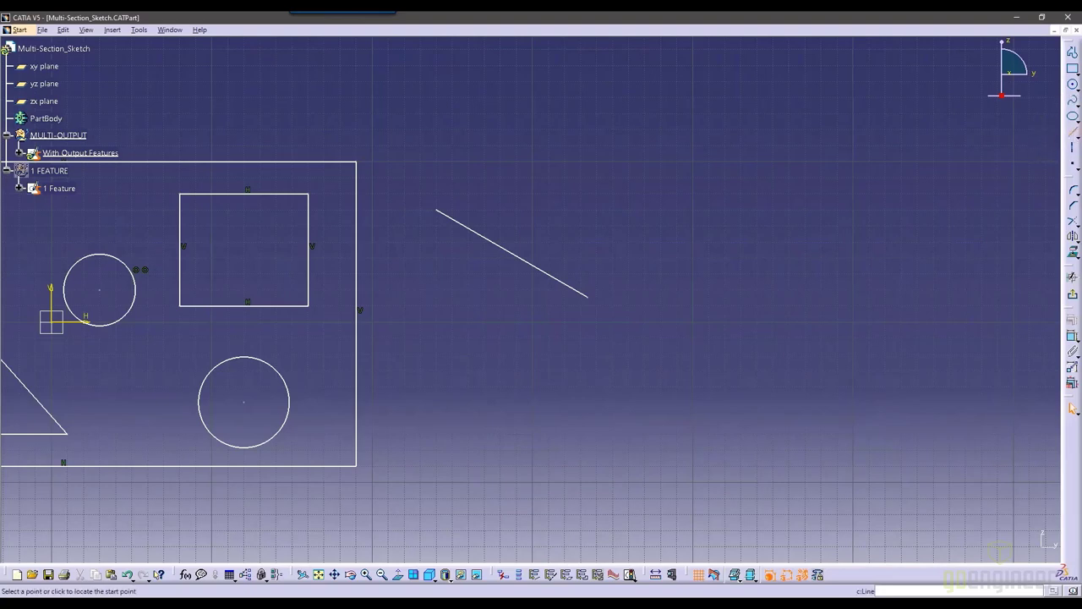
left_click(596, 161)
left_click(725, 258)
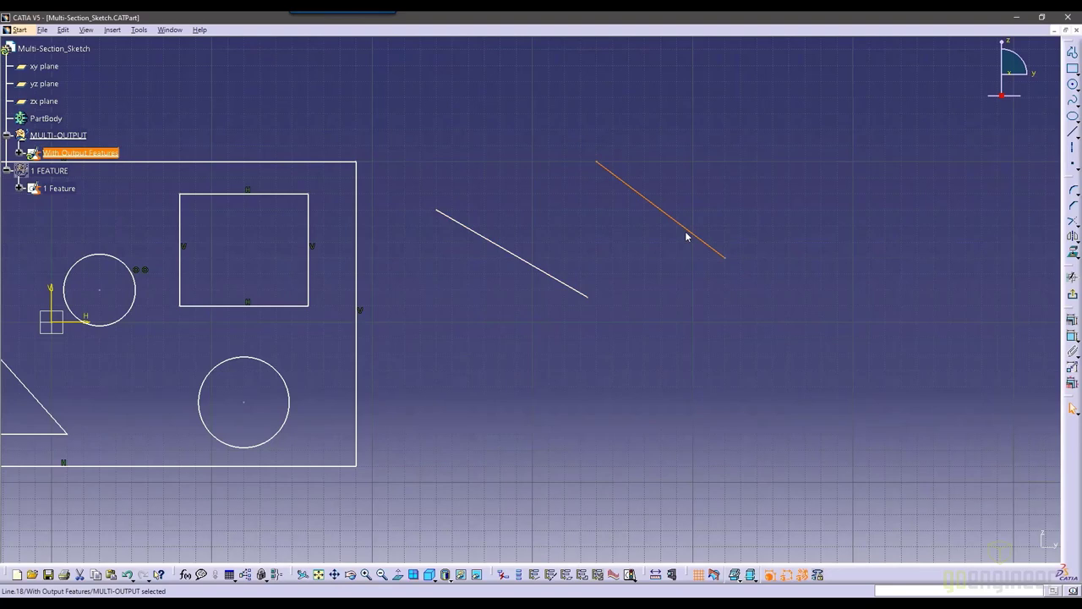
left_click(701, 305)
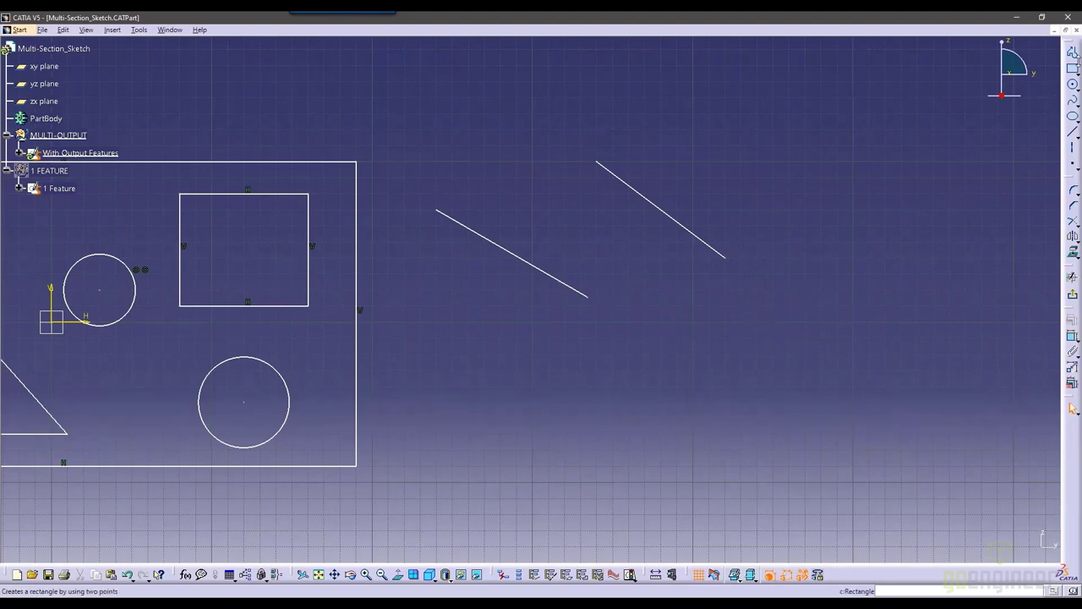
Draw a zigzag profile of connected lines right of the frame.
left_click(1073, 53)
left_click(548, 387)
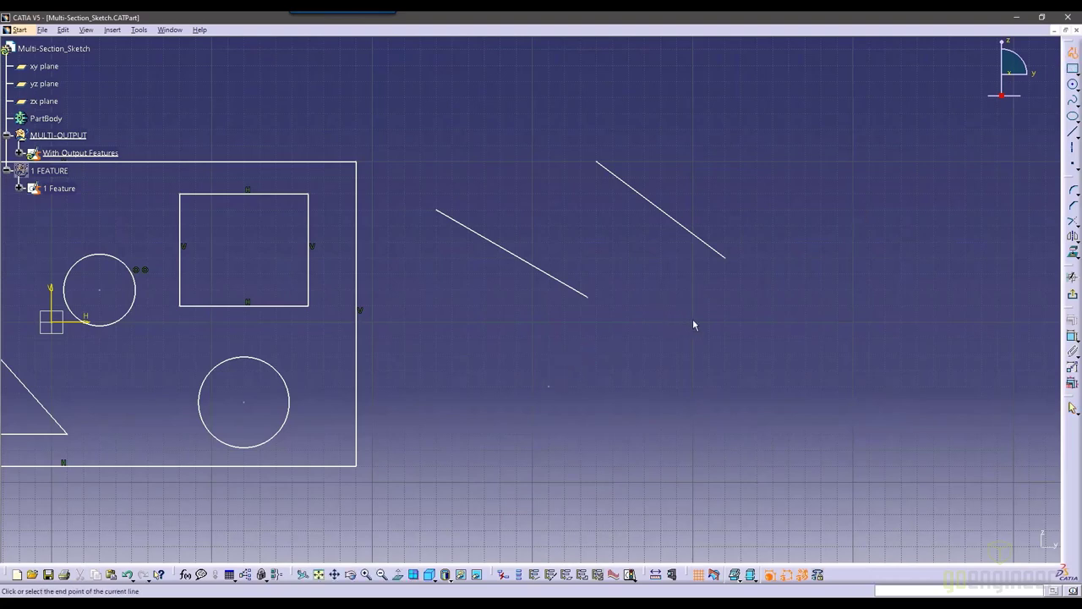
left_click(694, 322)
left_click(805, 374)
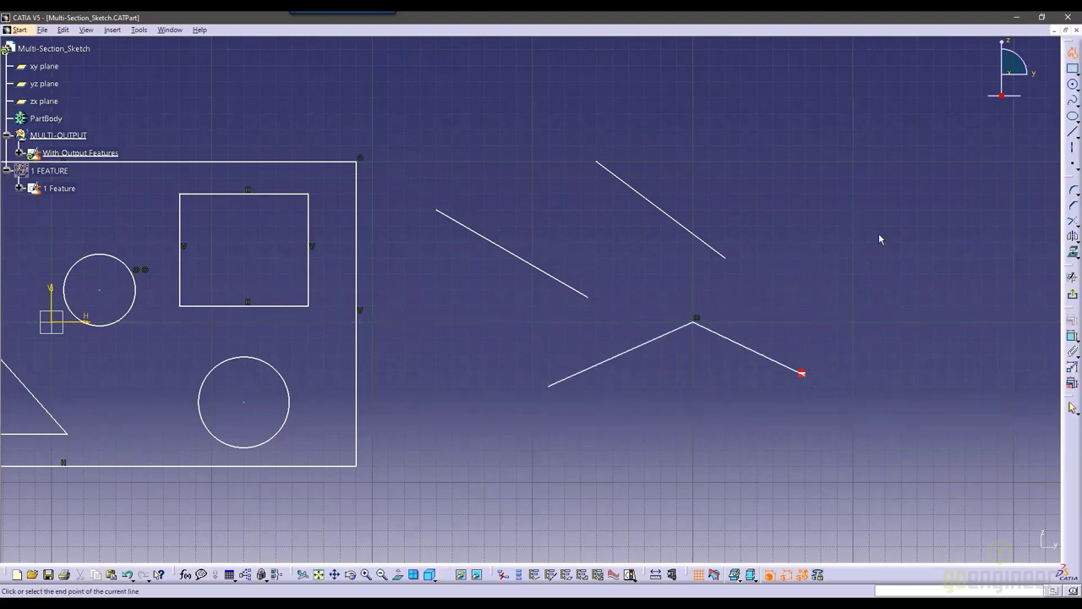
left_click(884, 242)
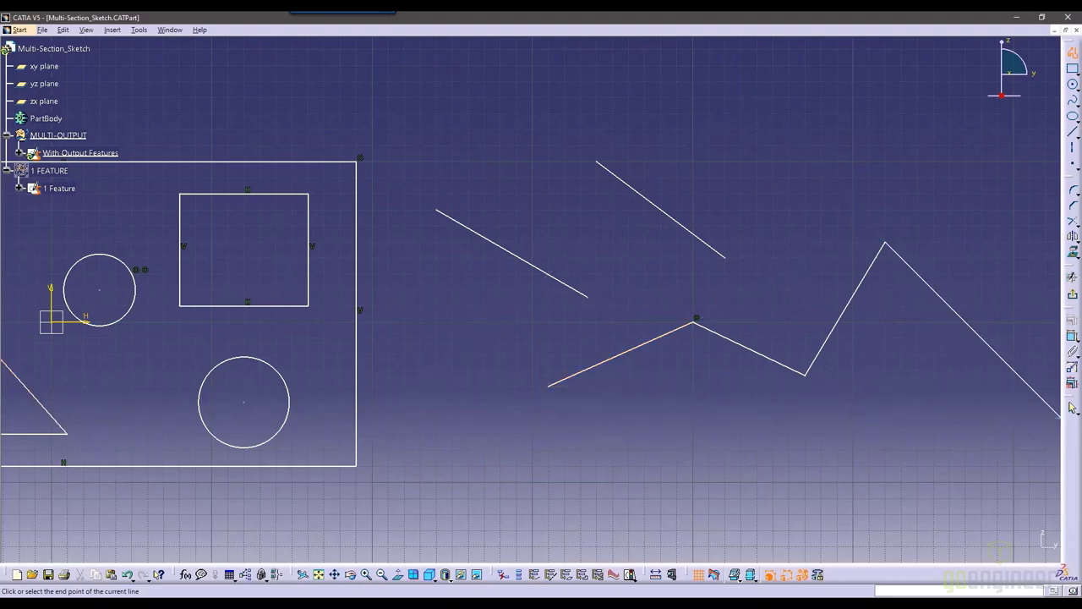
Try a tangent-arc segment, cancel the profile, and delete all lines right of the frame.
mouse_move(1058, 346)
left_mouse_down()
mouse_move(548, 229)
mouse_move(401, 105)
left_mouse_up()
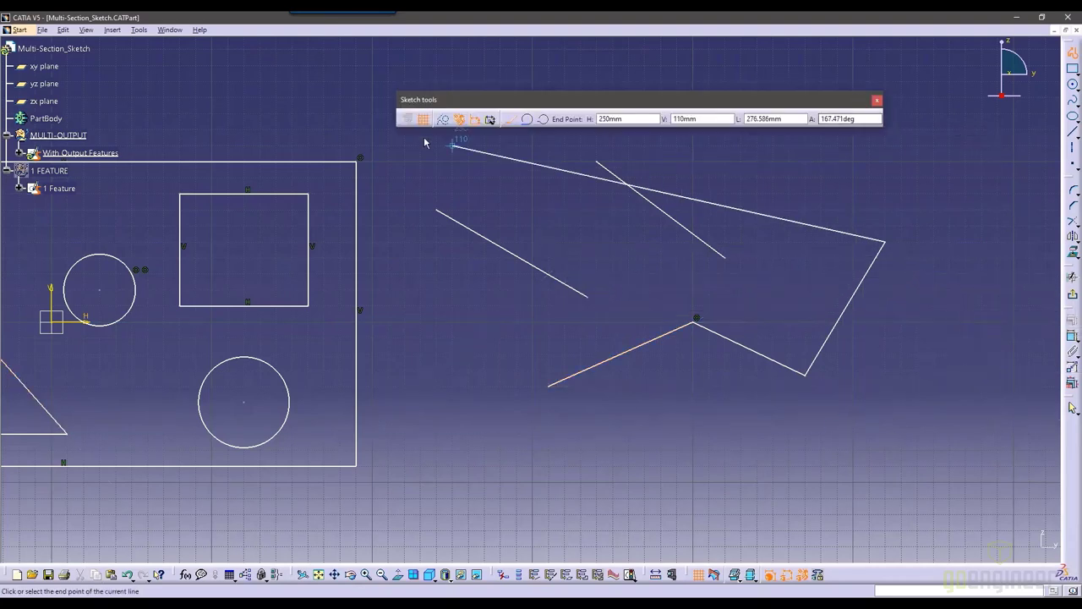
left_click(528, 122)
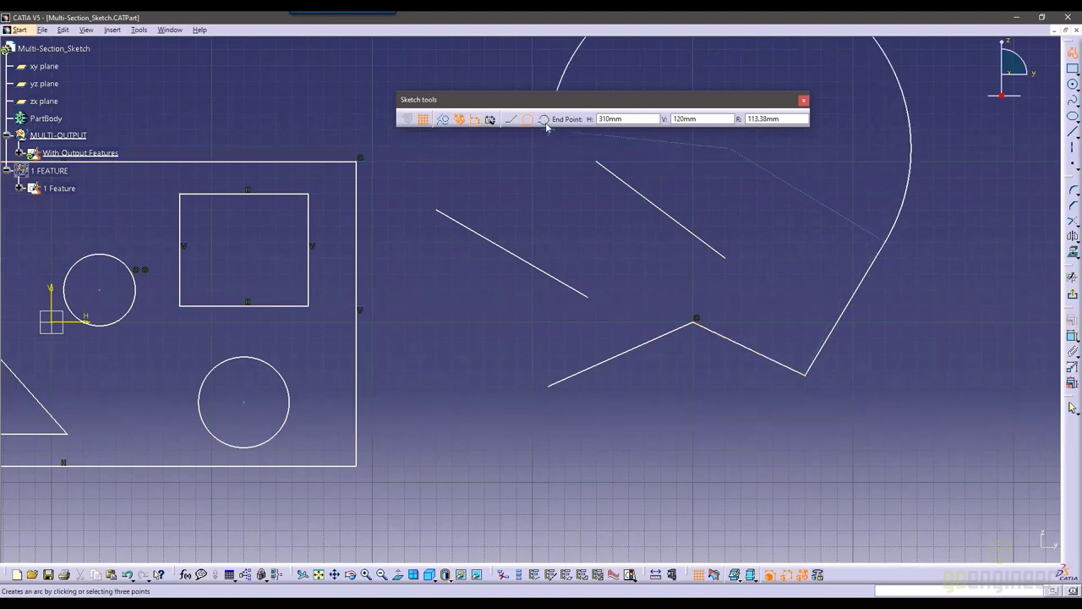
left_click(806, 100)
key("Escape")
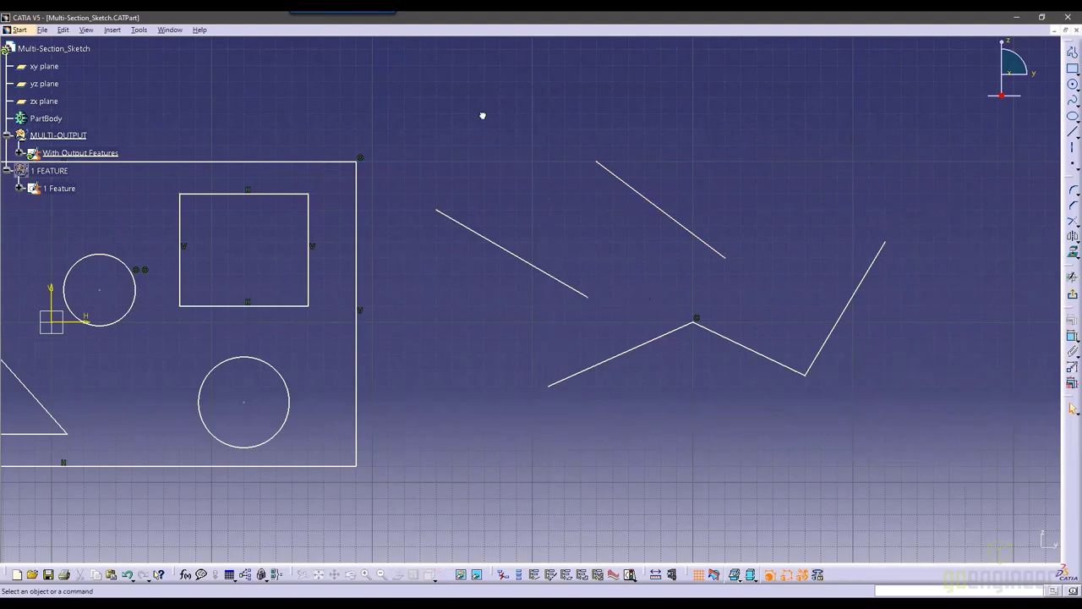
mouse_move(967, 522)
left_mouse_down()
mouse_move(415, 99)
mouse_move(435, 99)
left_mouse_up()
key("Delete")
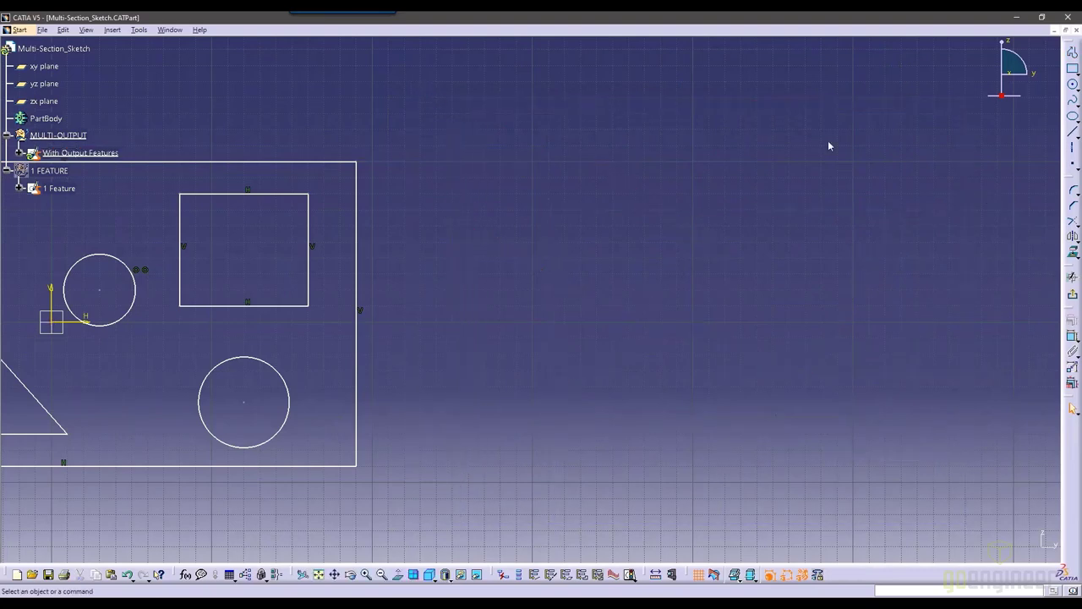
left_click(1073, 131)
left_click(629, 146)
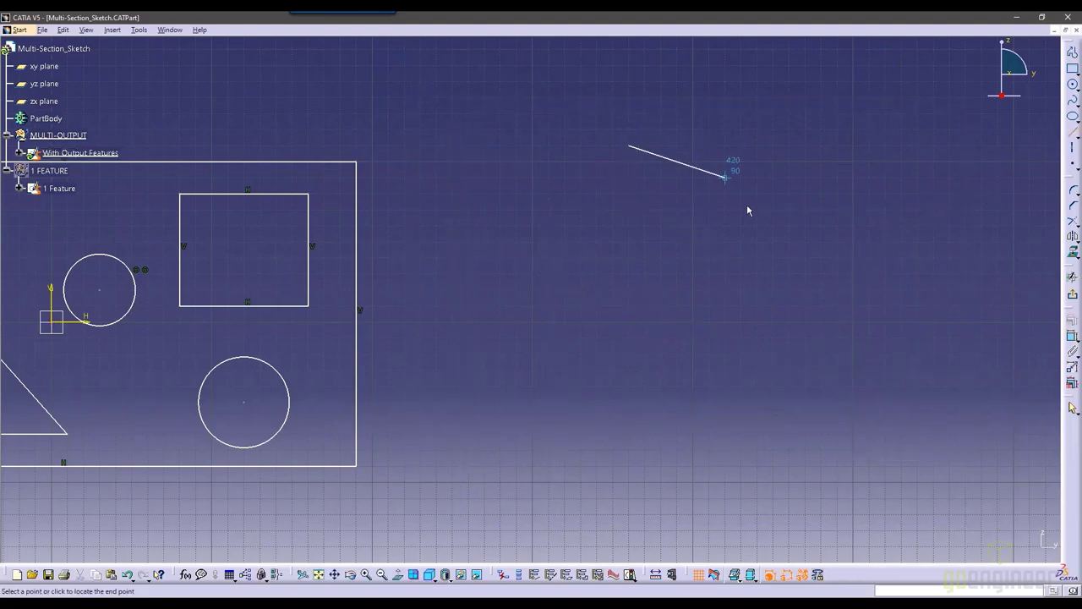
left_click(742, 210)
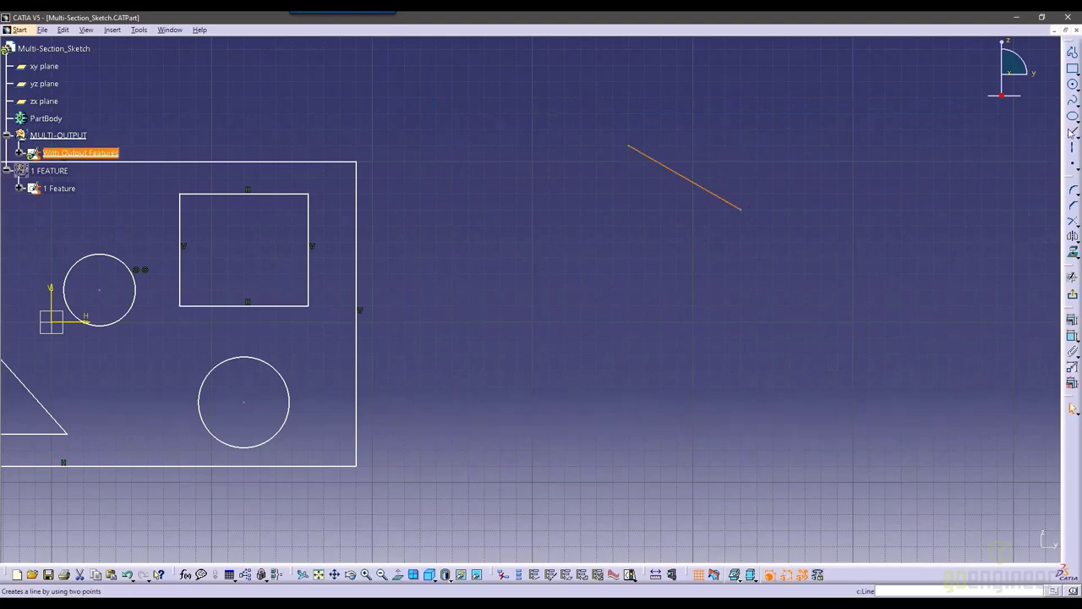
left_click(1072, 131)
left_click(612, 194)
left_click(772, 305)
left_click(834, 363)
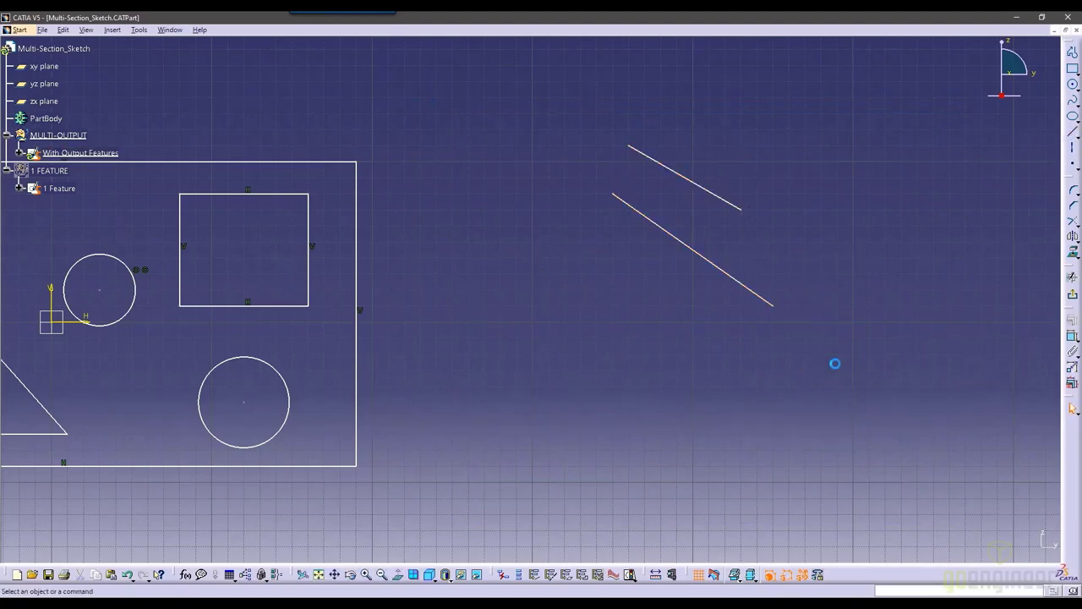
left_click_drag(835, 370, 568, 68)
key("Delete")
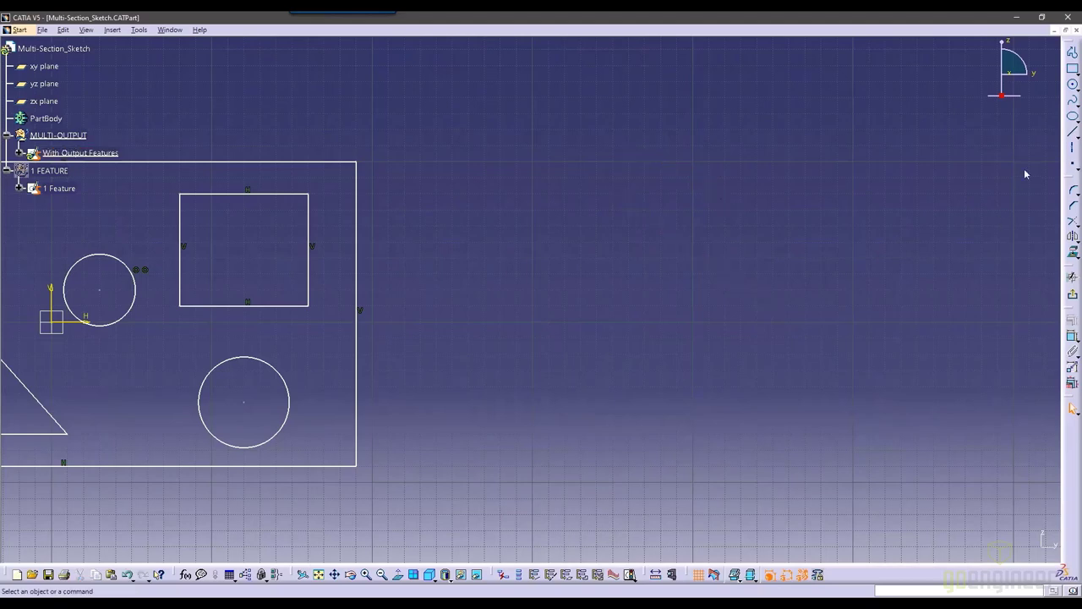
left_click(1072, 132)
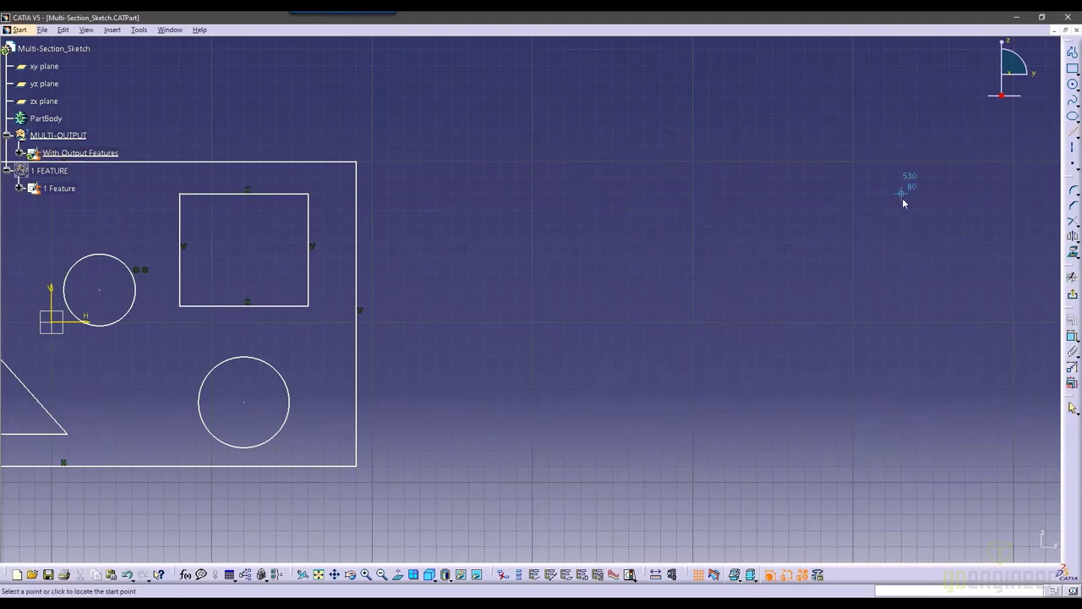
left_click(564, 161)
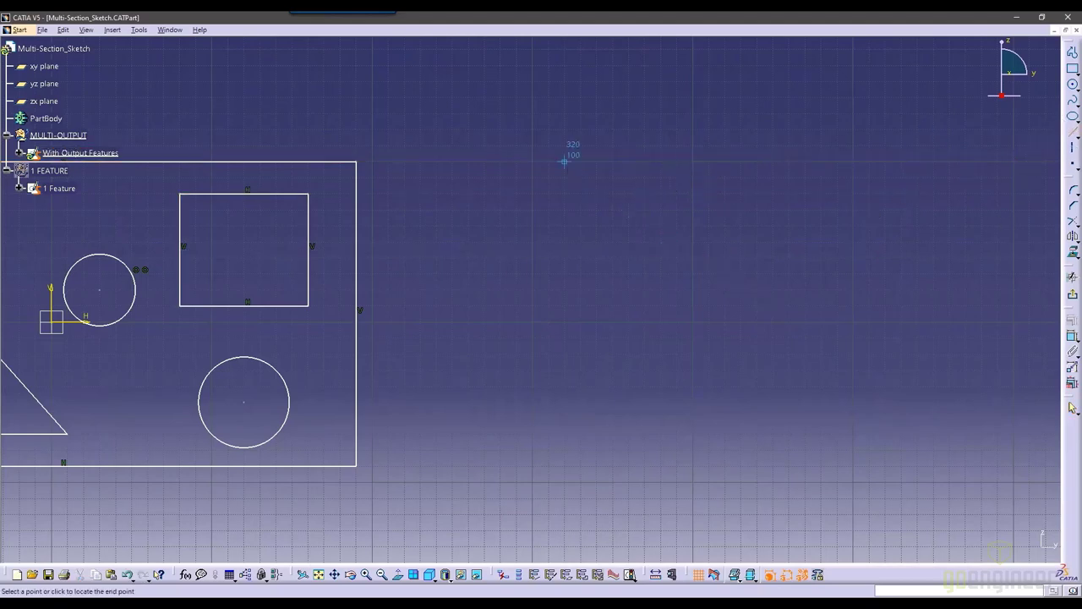
left_click(694, 256)
left_click(530, 211)
left_click(709, 321)
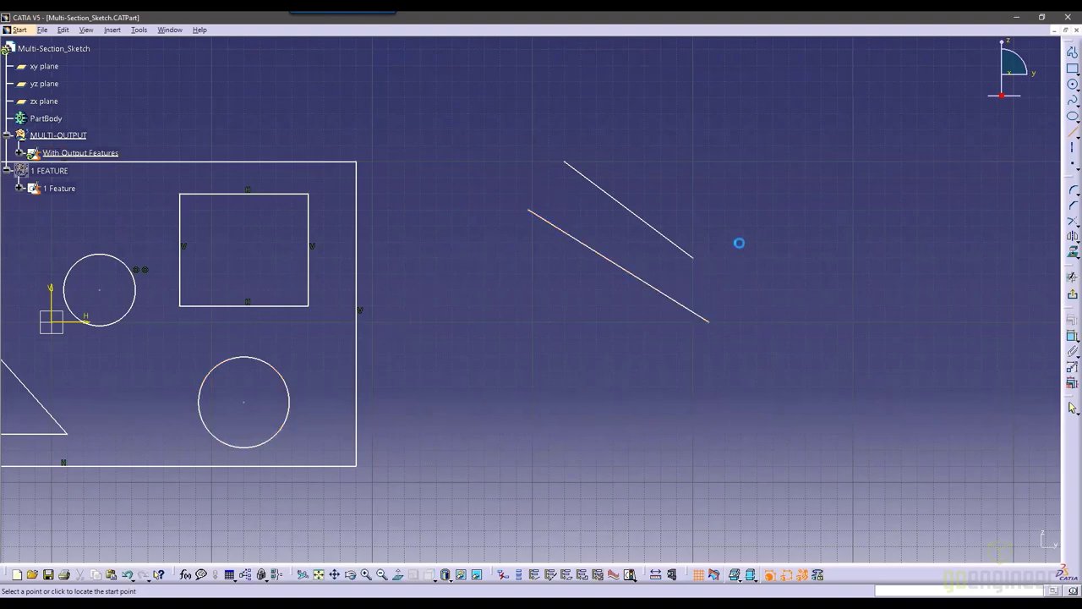
left_click(709, 178)
left_click(773, 290)
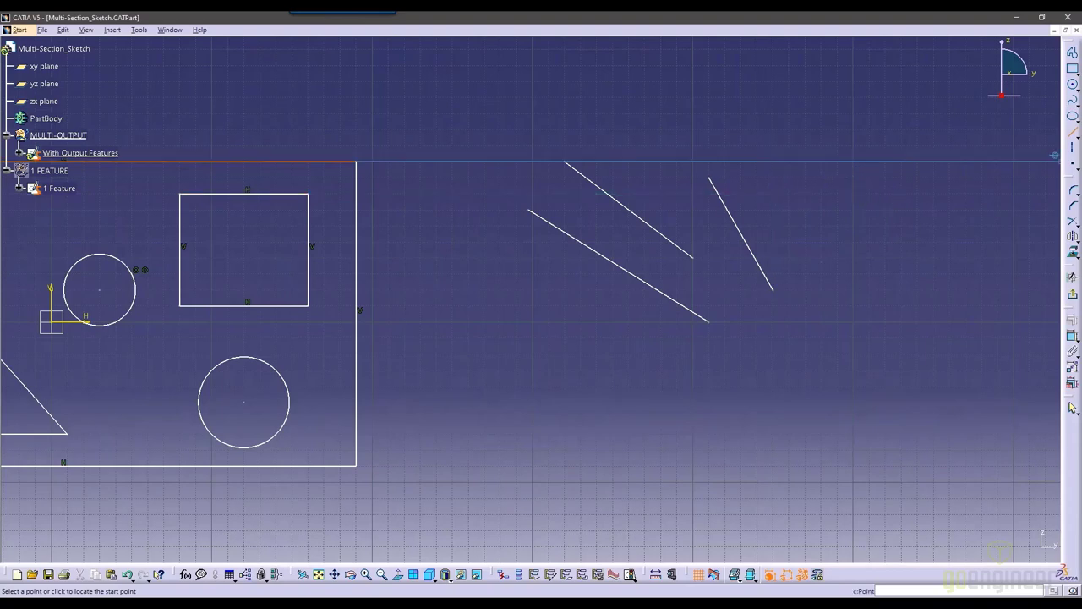
key("Escape")
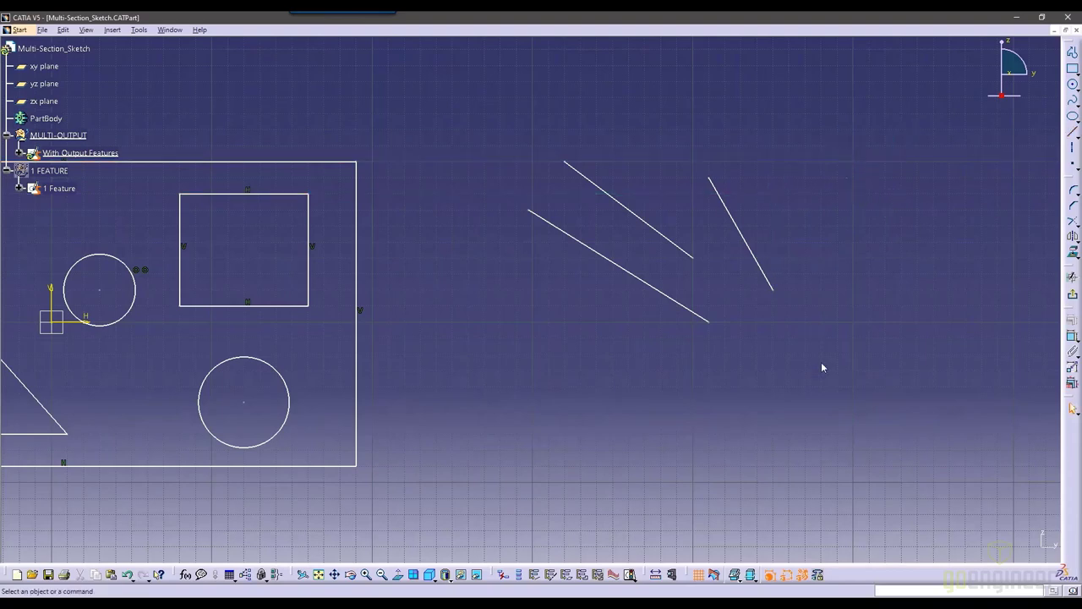
left_click_drag(845, 398, 567, 169)
key("Delete")
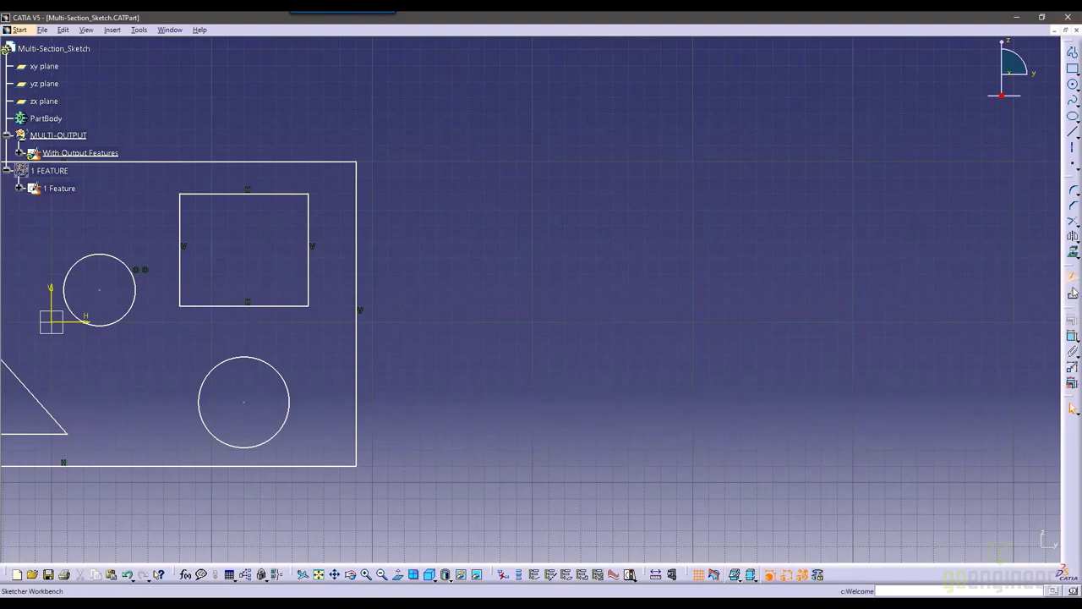
Exit the sketch to the part and float the Sketch-Based Features toolbar in the viewport.
left_click(1073, 293)
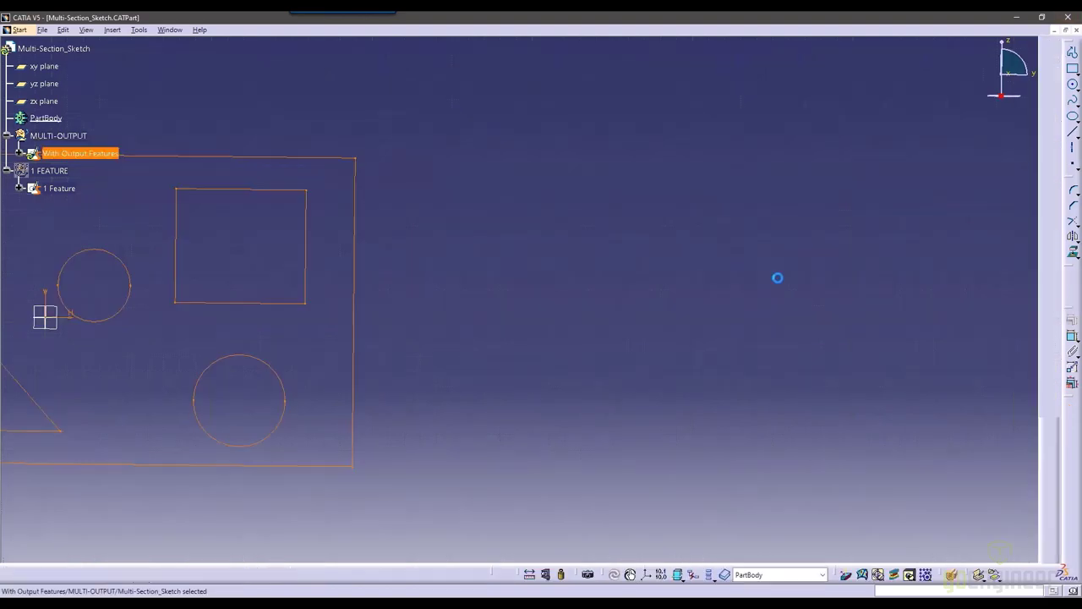
left_click(896, 300)
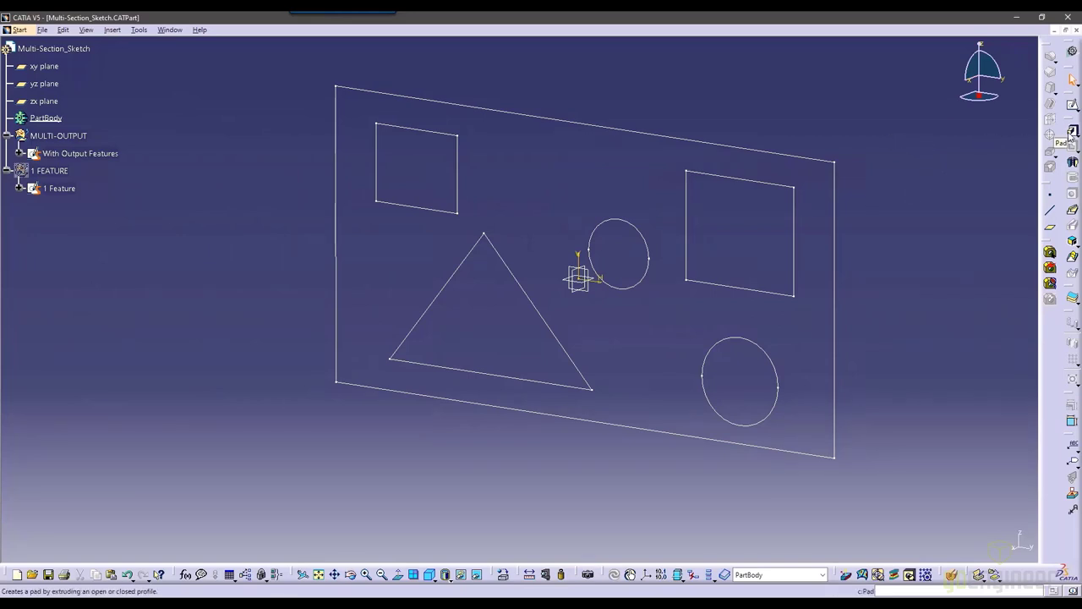
mouse_move(1030, 92)
left_mouse_down()
mouse_move(969, 284)
mouse_move(866, 110)
mouse_move(729, 101)
left_mouse_up()
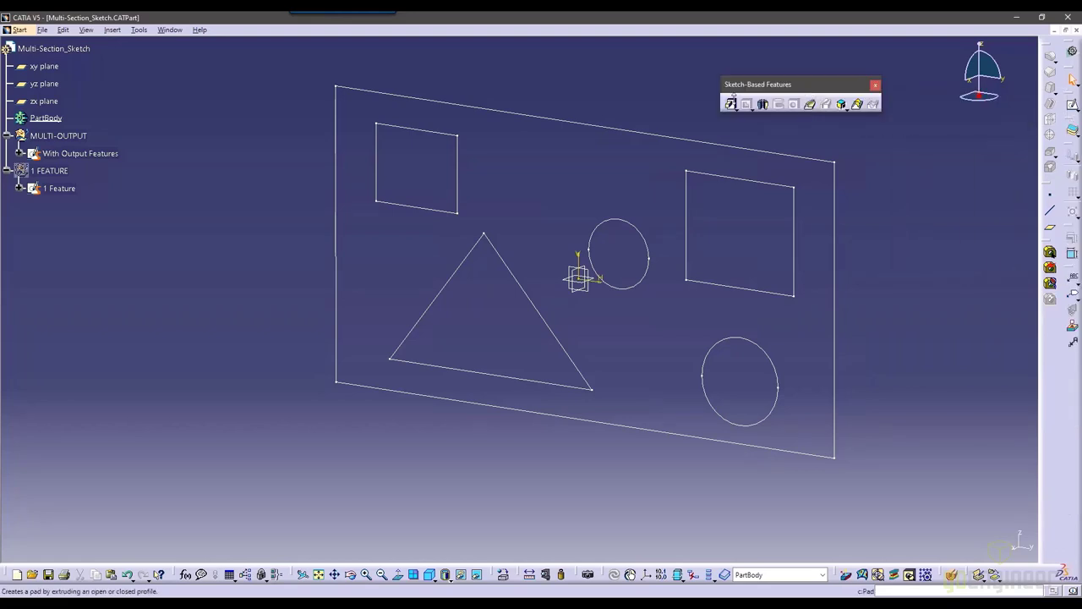
left_click(731, 102)
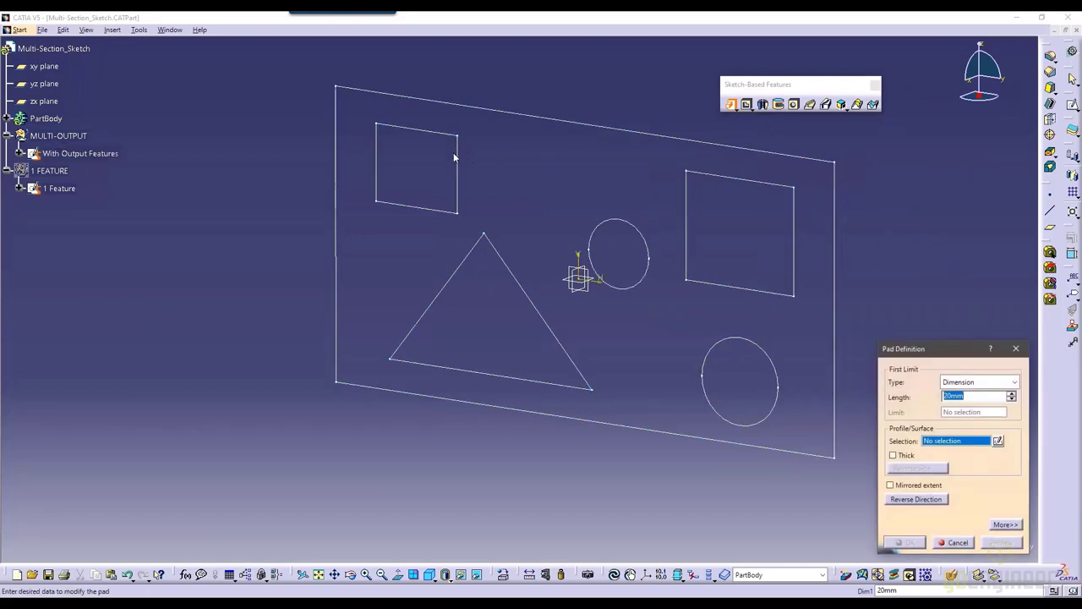
left_click(482, 244)
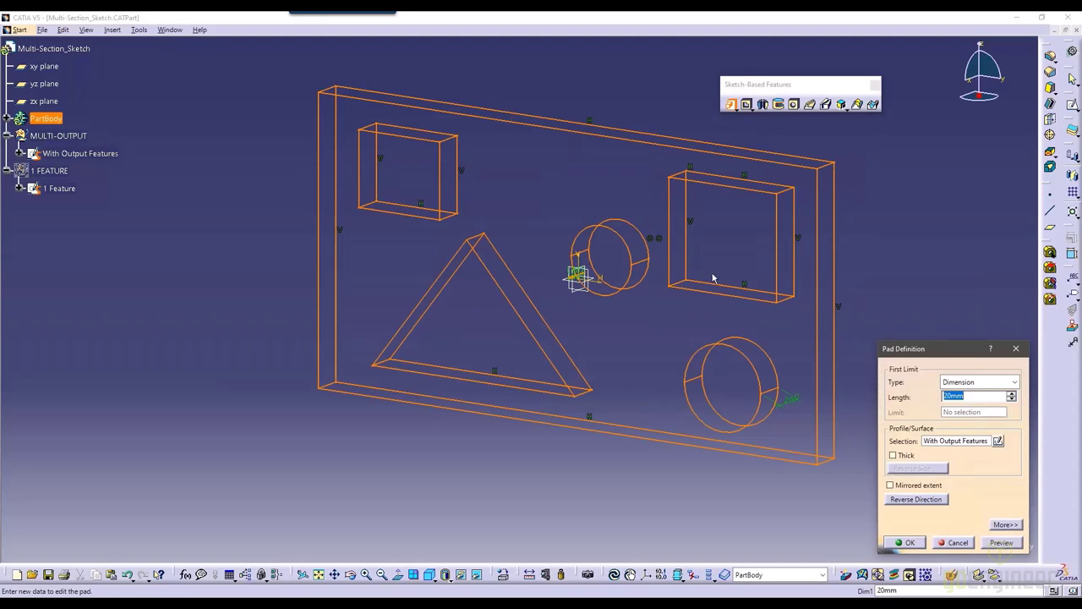
key("Escape")
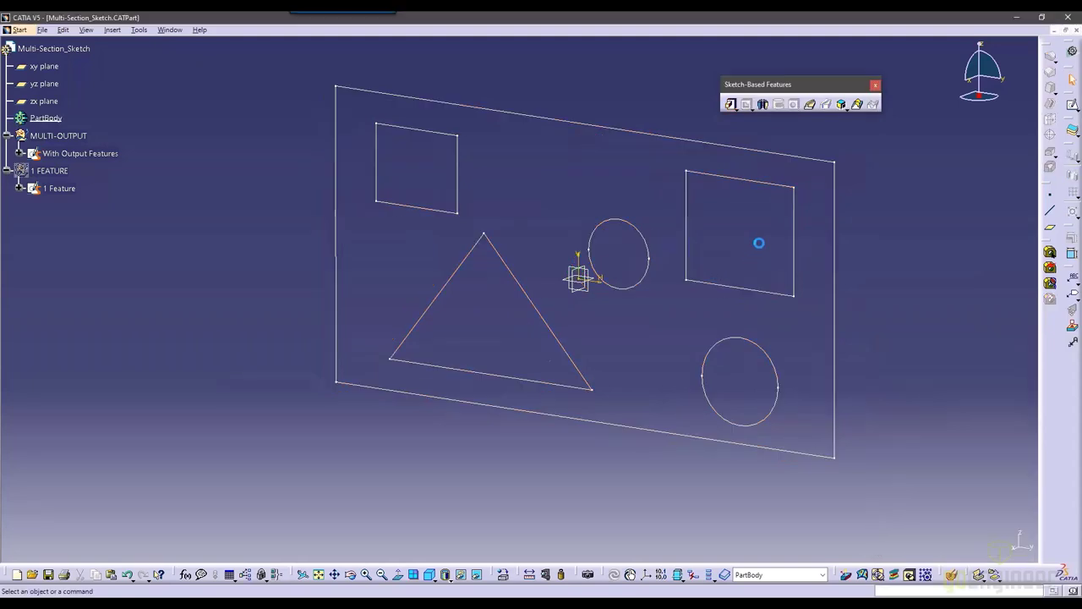
left_click(857, 239)
left_click(736, 109)
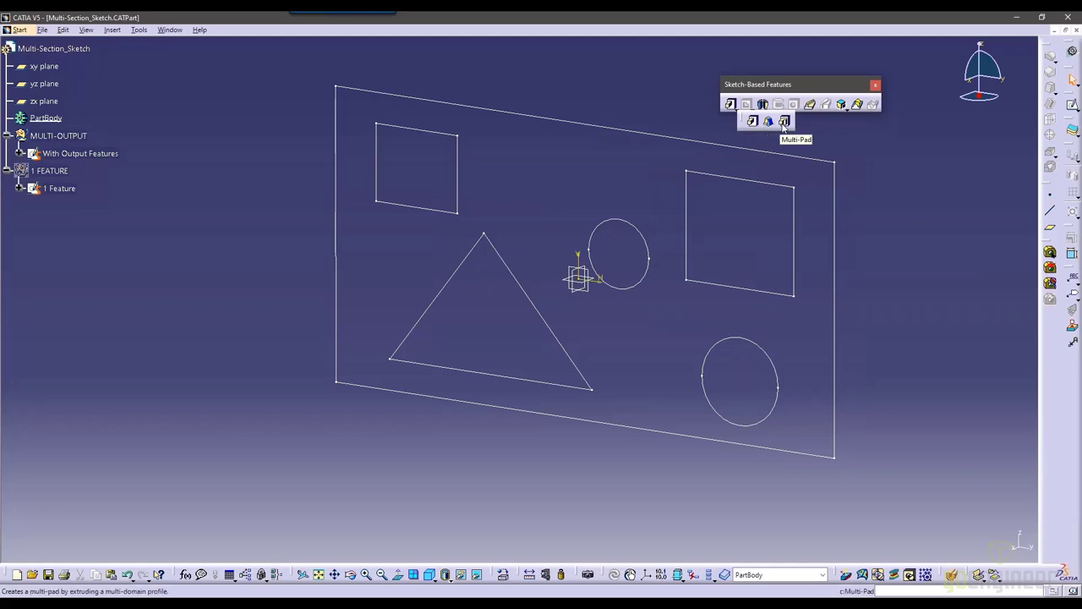
left_click(784, 122)
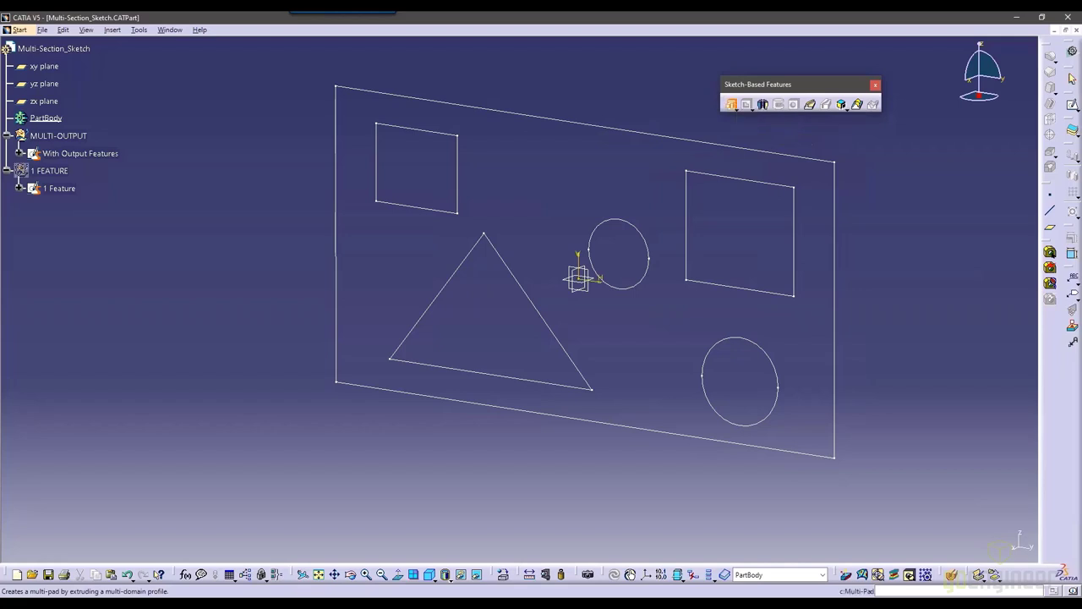
left_click(750, 150)
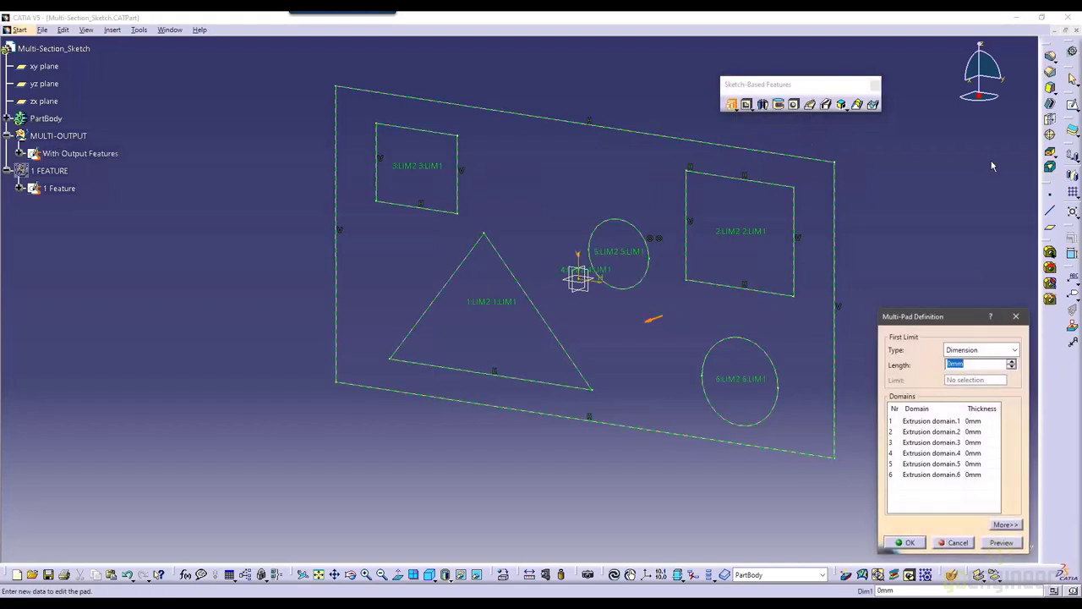
left_click(977, 423)
left_click(976, 431)
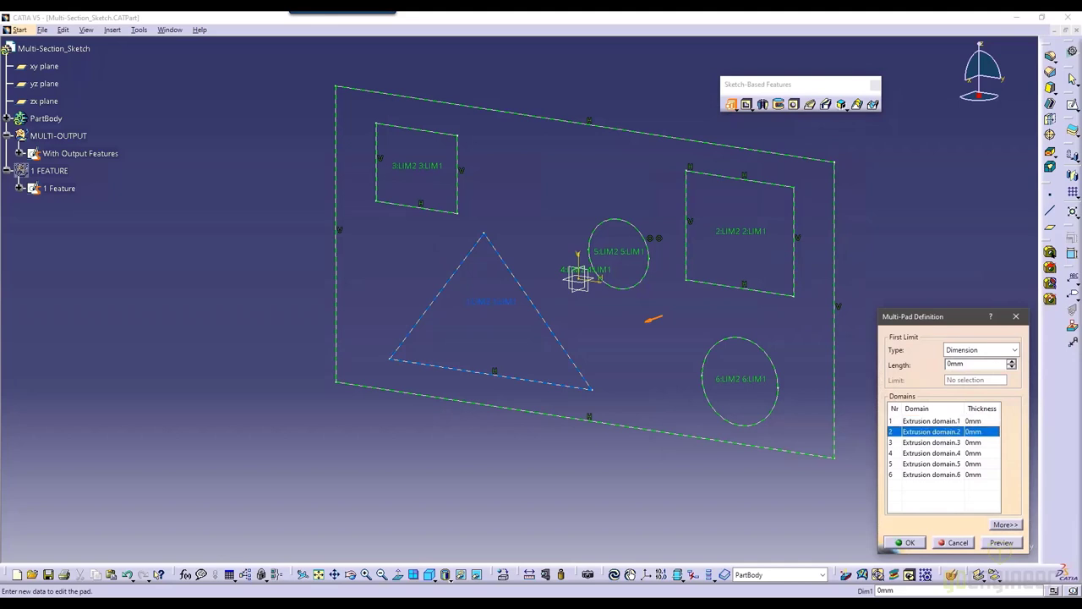
left_click(976, 442)
left_click(975, 453)
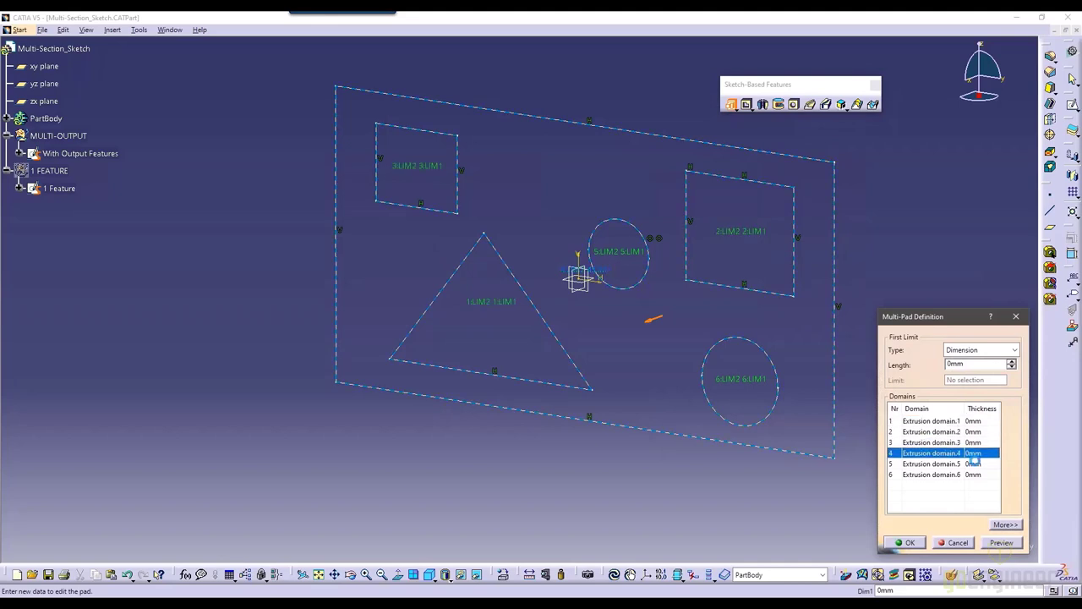
left_click(976, 463)
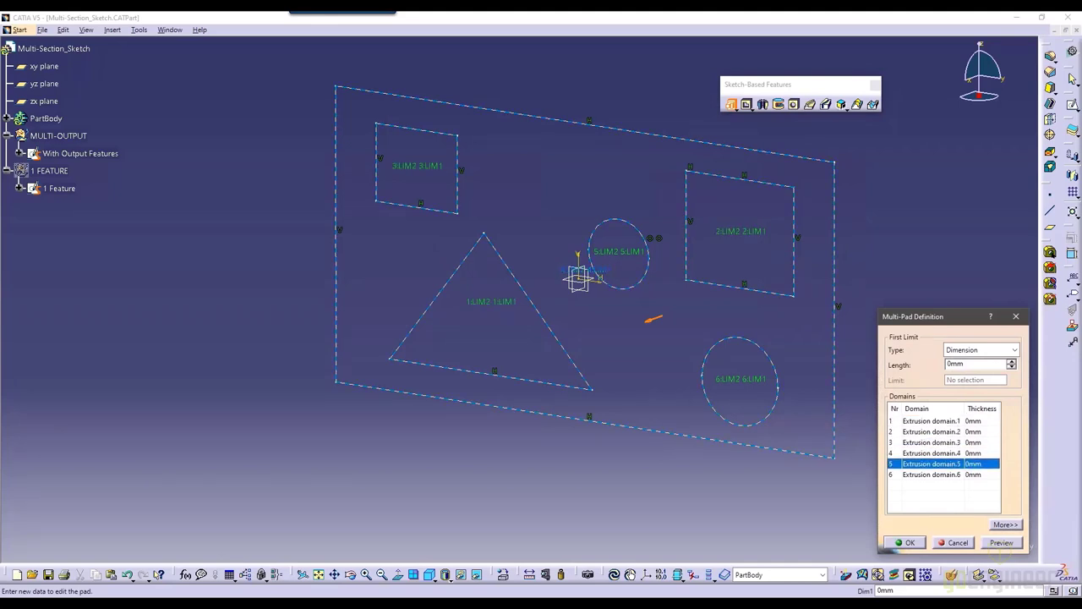
left_click(977, 475)
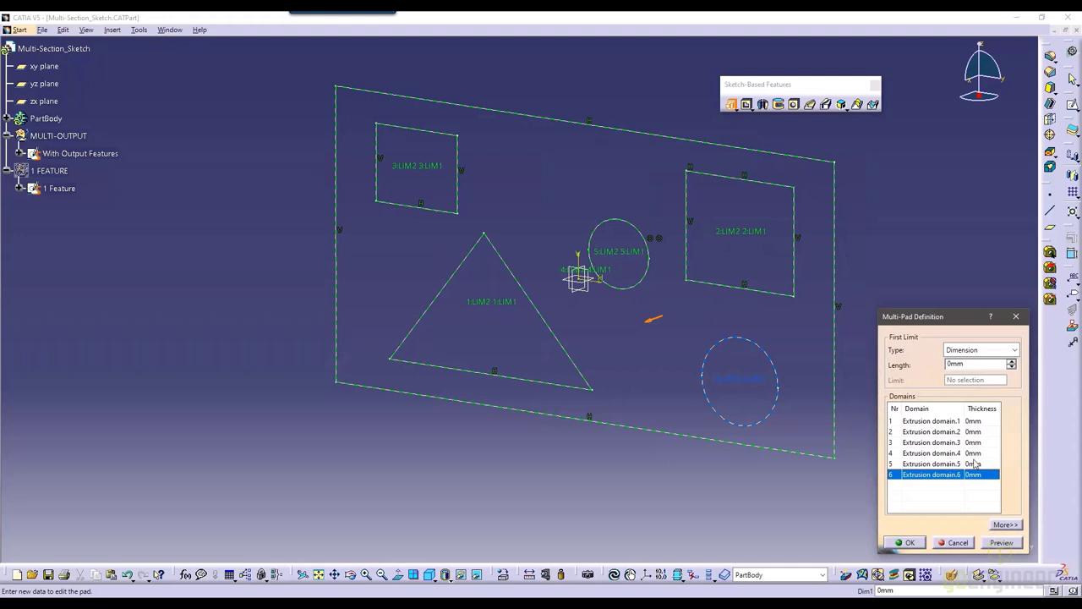
left_click(947, 542)
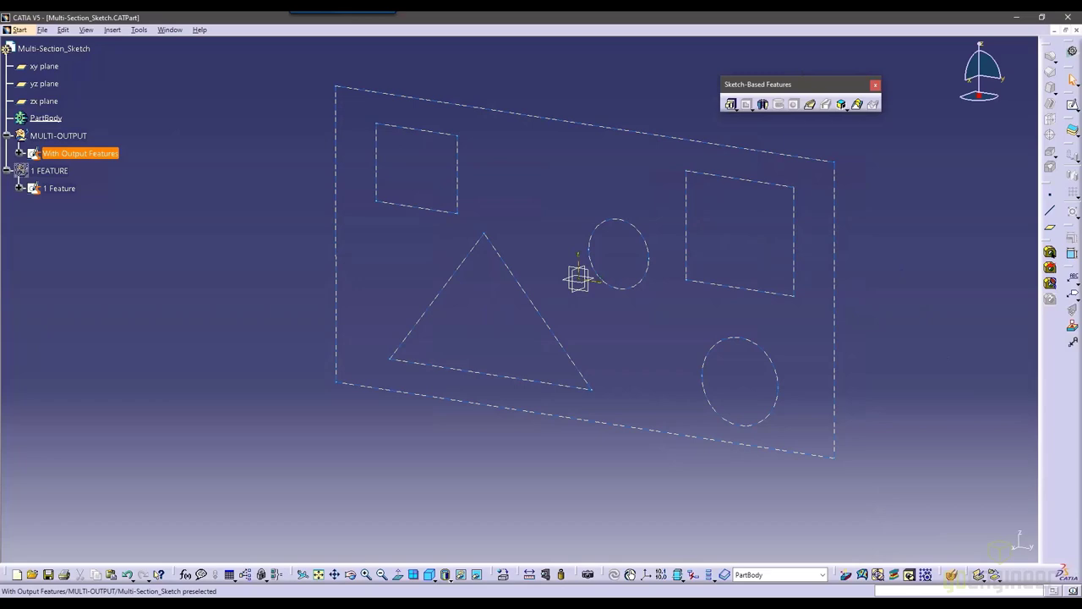
Reopen the sketch and make all six geometries, two circles and four implicit profiles, output profiles.
double_click(110, 155)
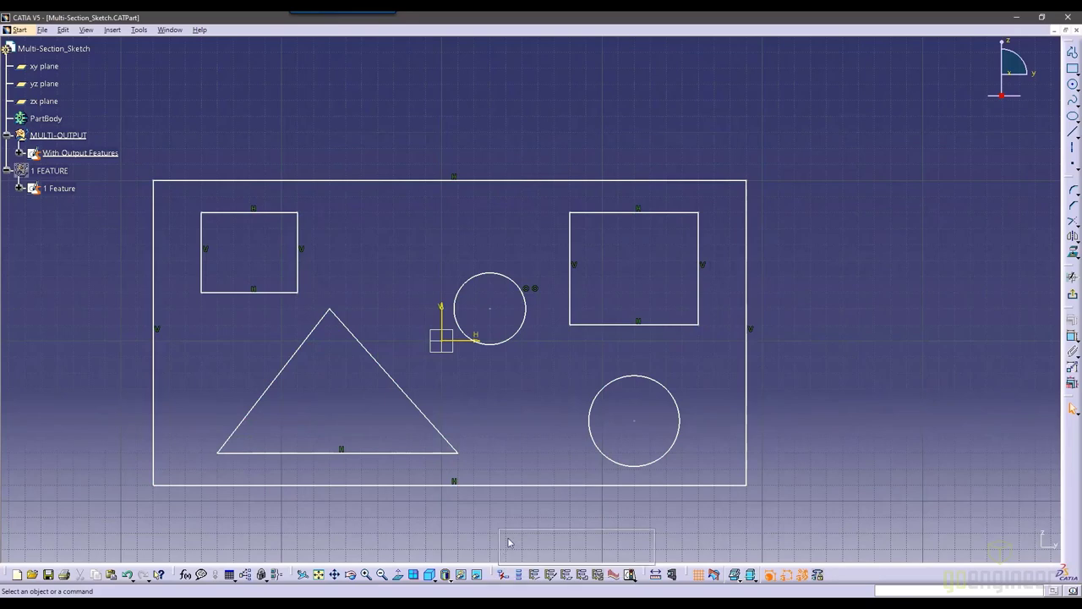
left_click_drag(509, 543, 508, 529)
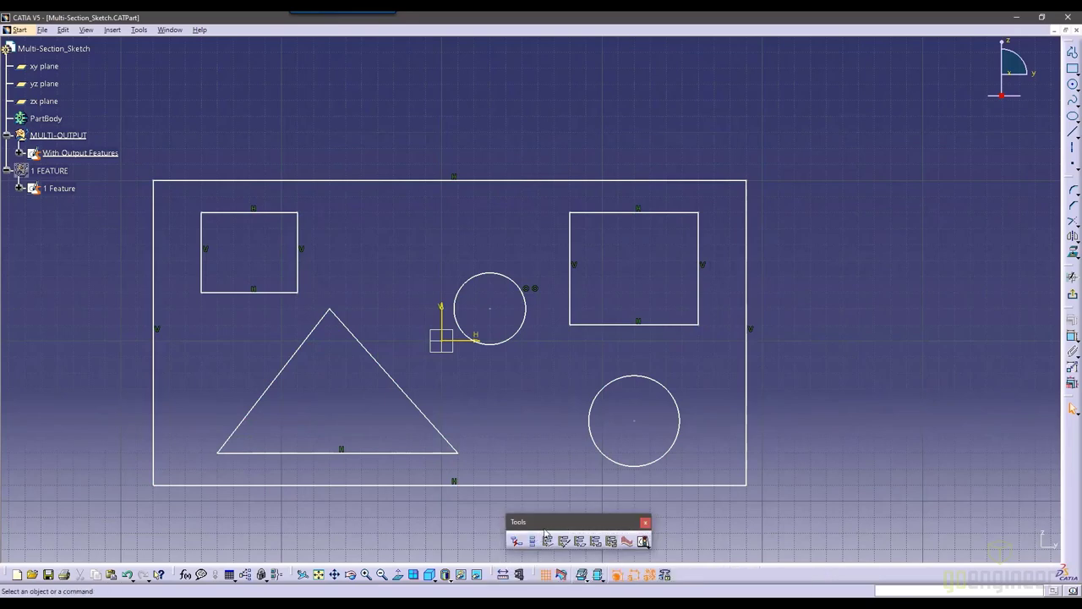
left_click(613, 542)
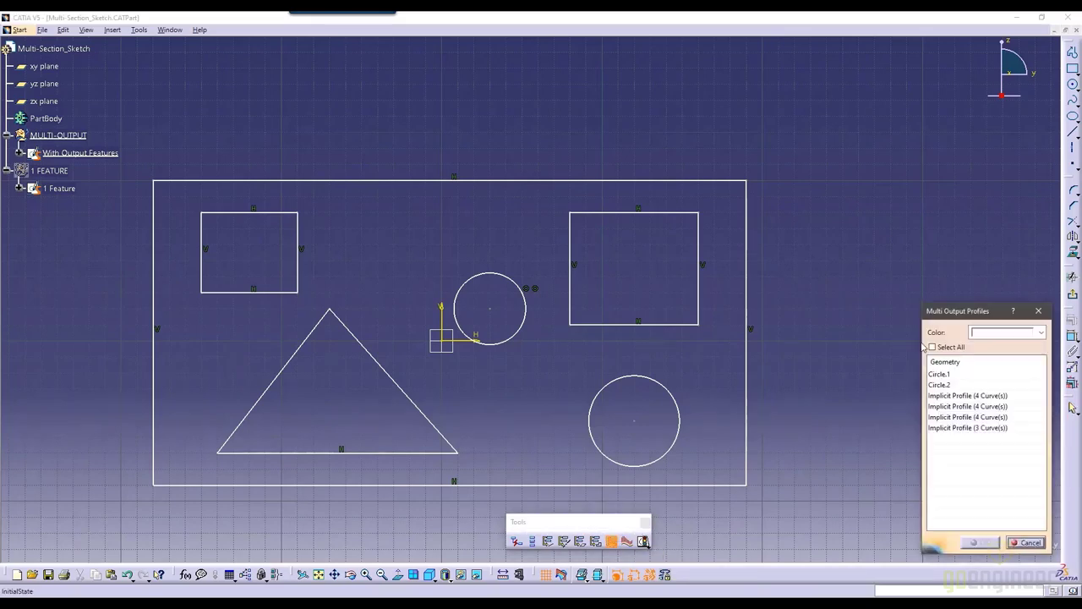
left_click(944, 375)
left_click(945, 385)
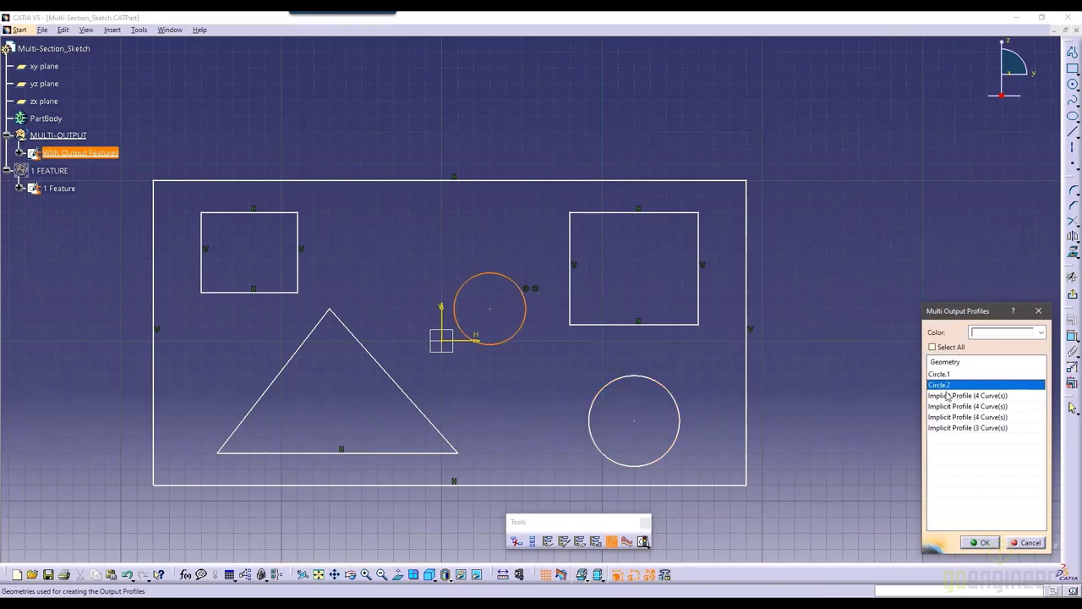
left_click(948, 395)
left_click(955, 406)
left_click(961, 417)
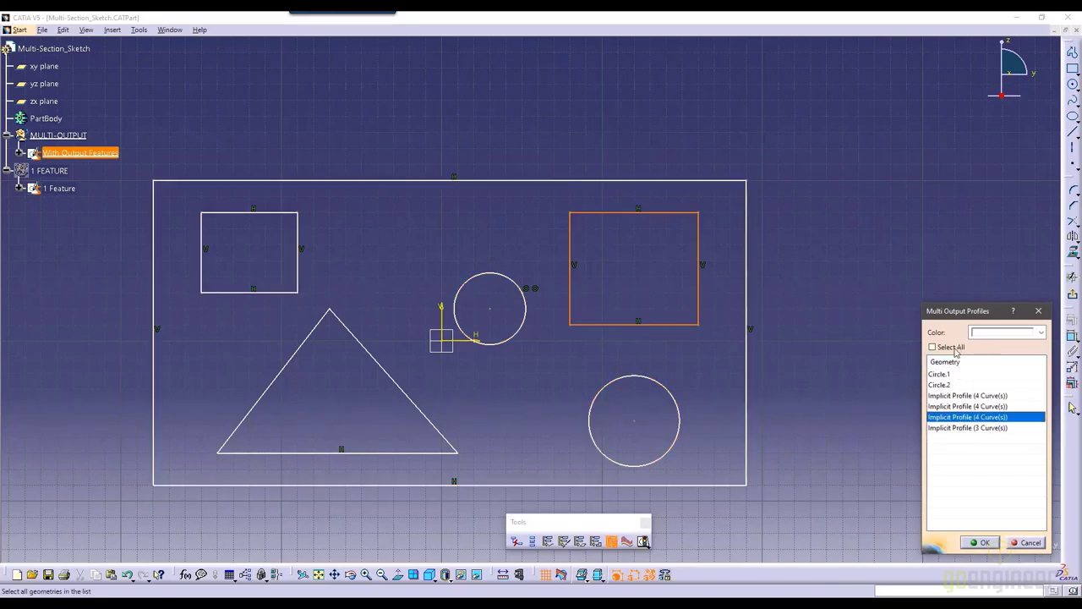
left_click(956, 350)
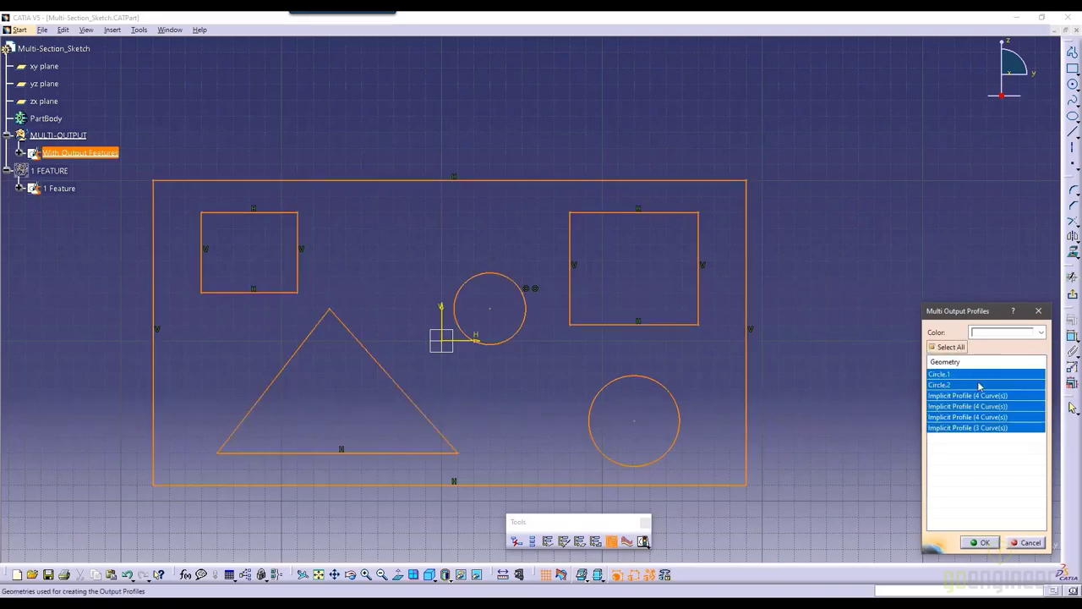
left_click(980, 543)
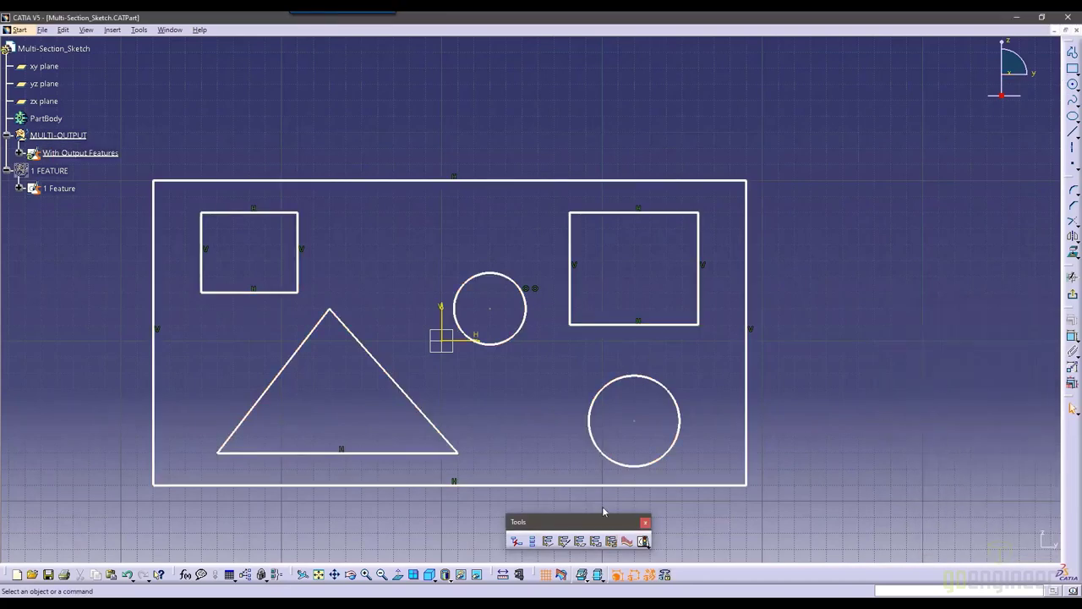
left_click_drag(603, 511, 787, 573)
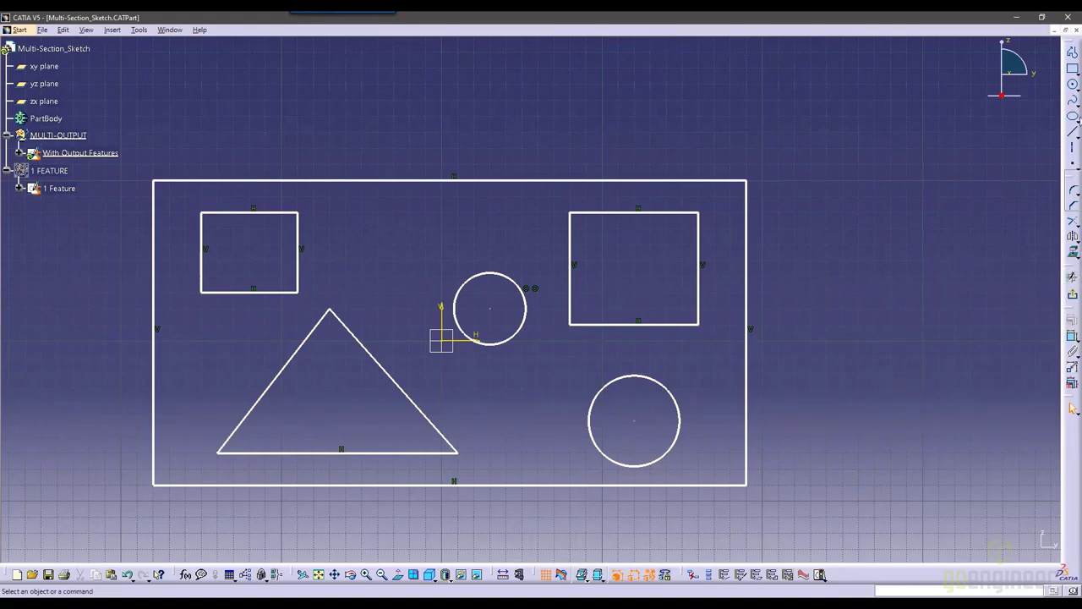
Exit the sketch, trial a Pad on the triangle profile, cancel it, and redock Sketch-Based Features.
left_click(1073, 41)
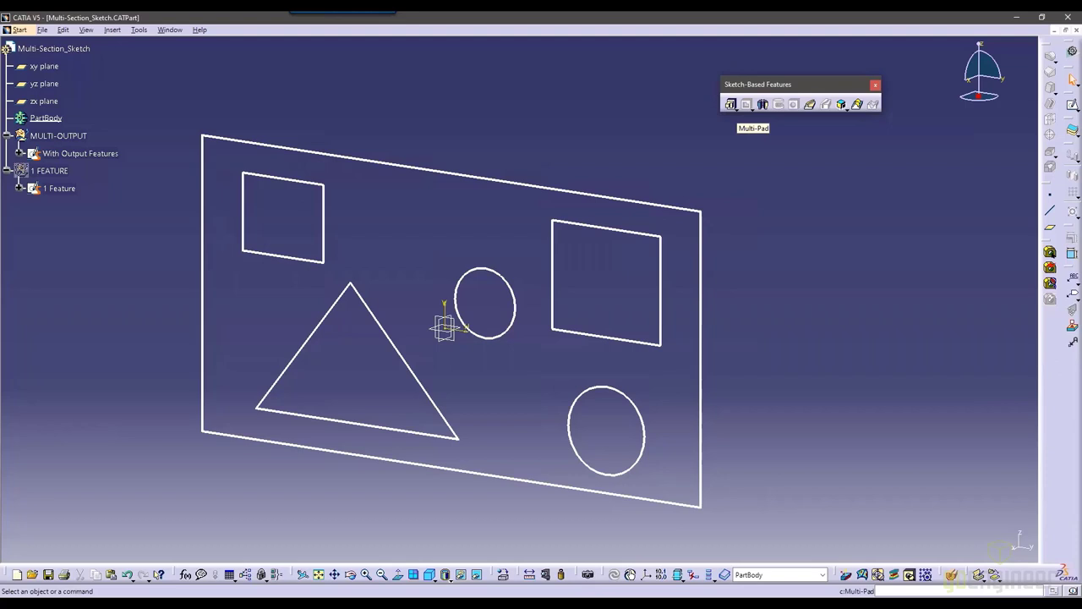
left_click(732, 107)
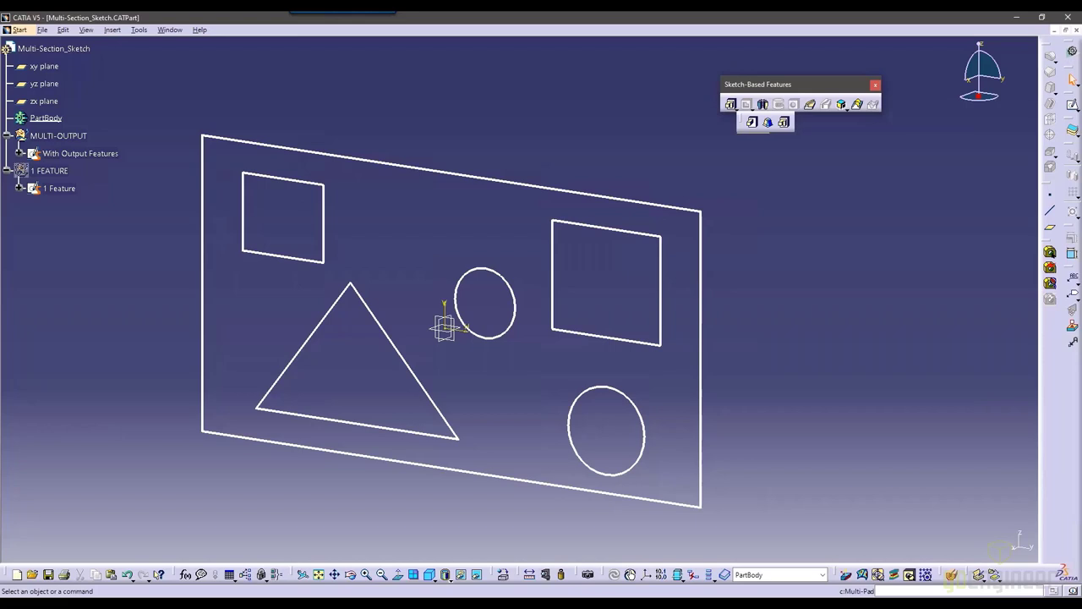
left_click(751, 121)
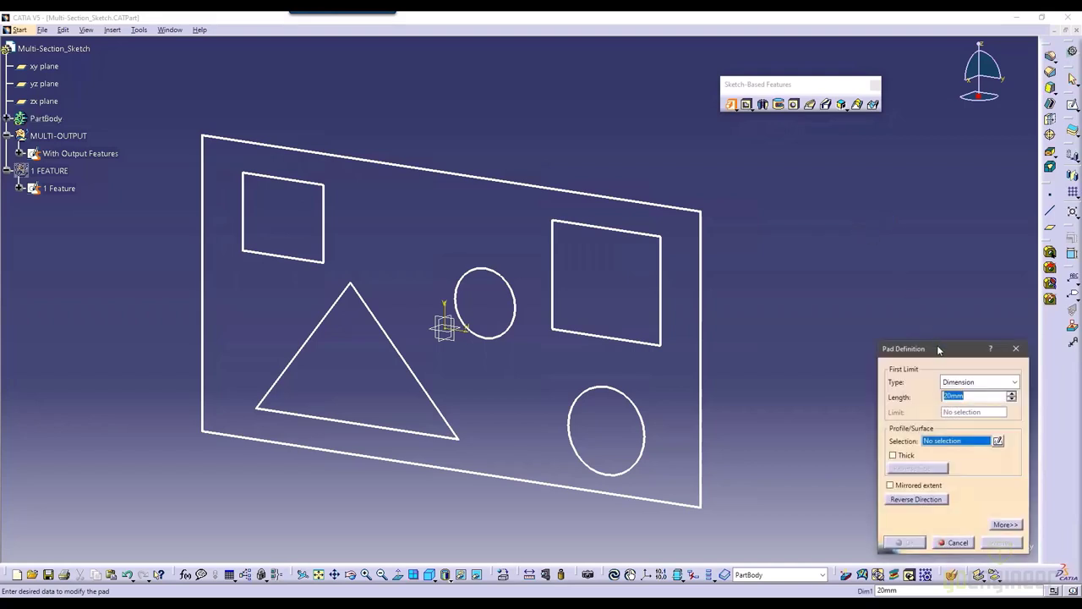
left_click_drag(938, 350, 872, 217)
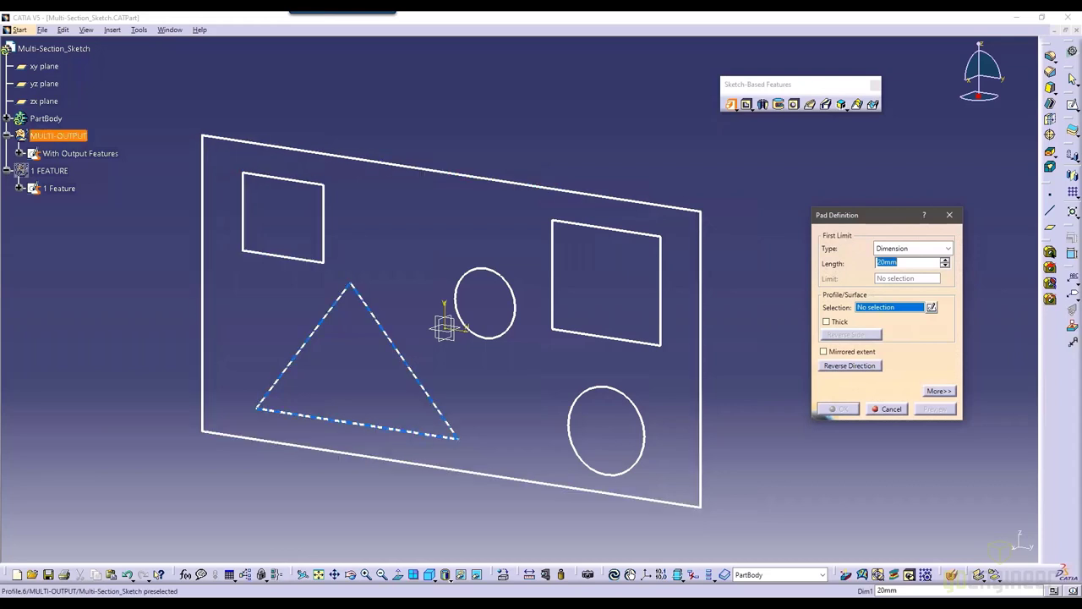
left_click(378, 328)
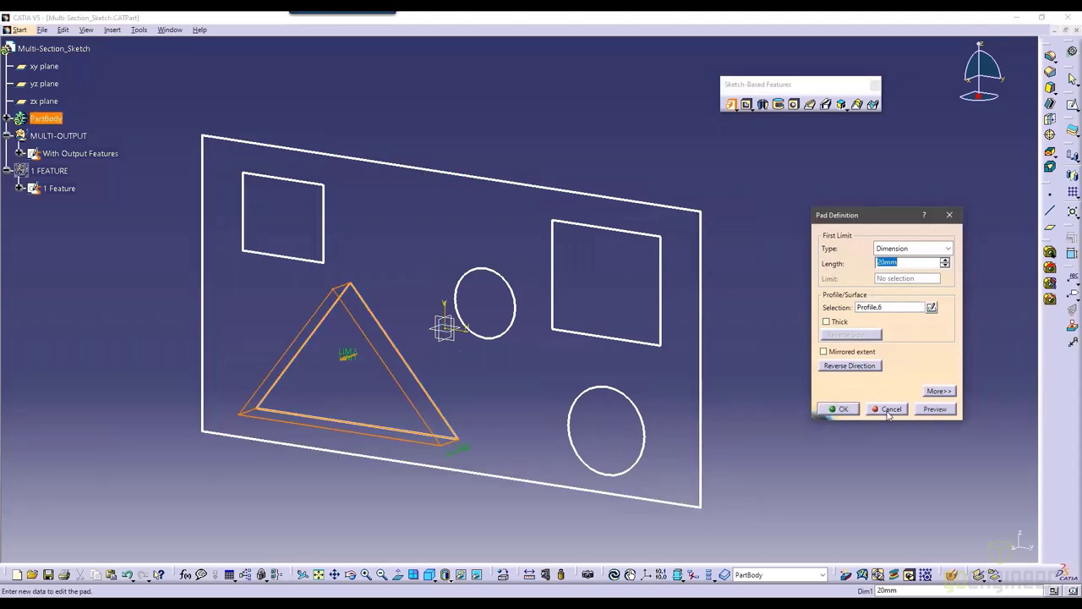
left_click(890, 408)
mouse_move(820, 104)
left_mouse_down()
mouse_move(1030, 311)
mouse_move(1057, 313)
mouse_move(1062, 268)
left_mouse_up()
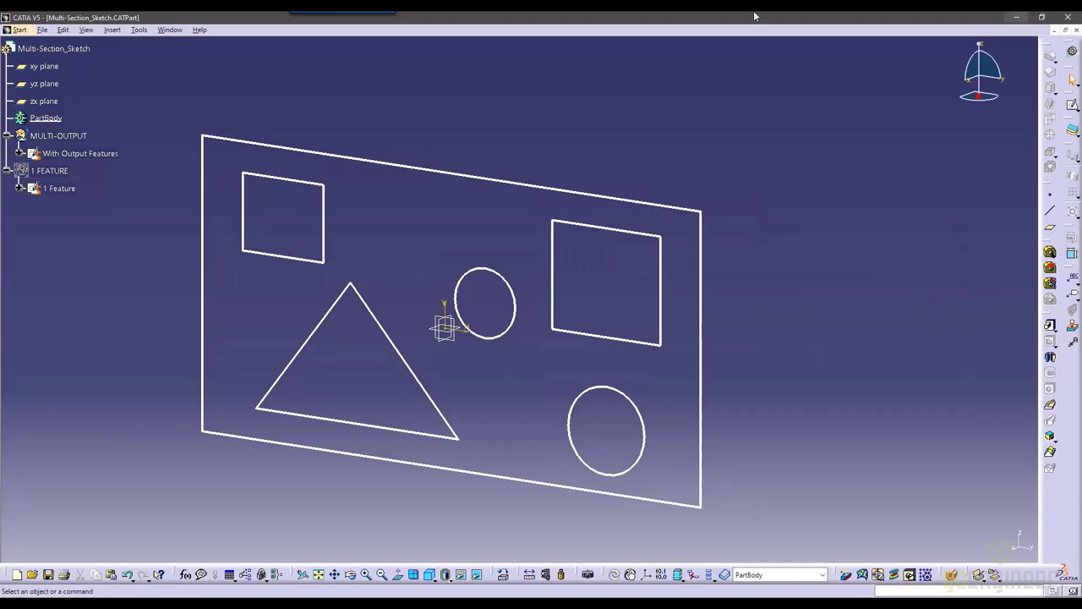
Tile CATIA beside SOLIDWORKS and expand bracket<1>, the pins and Yoke_female in the FeatureManager tree.
key("super+Left")
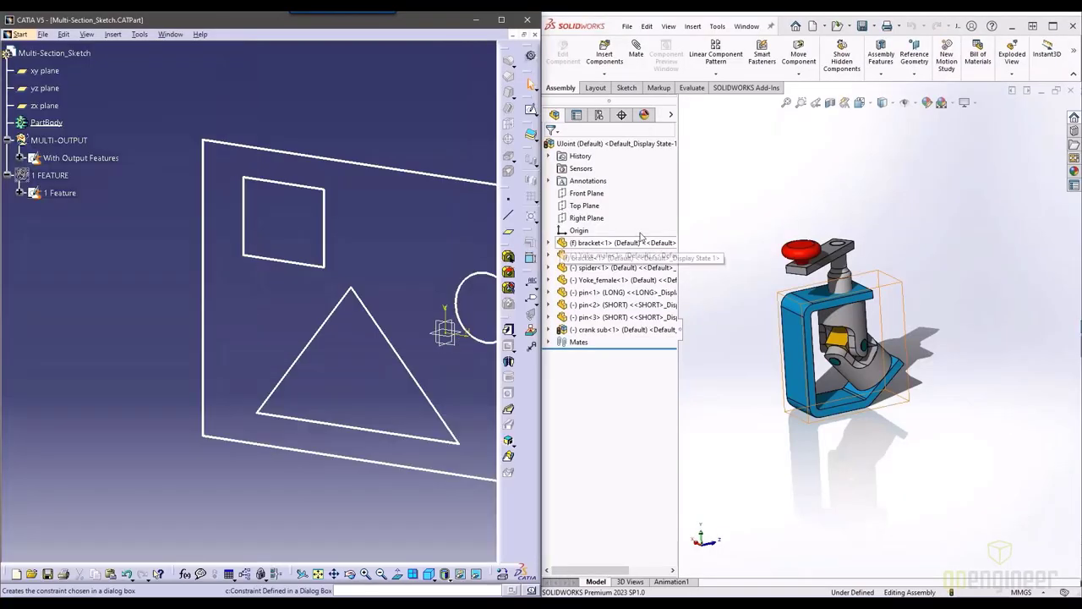
left_click(549, 243)
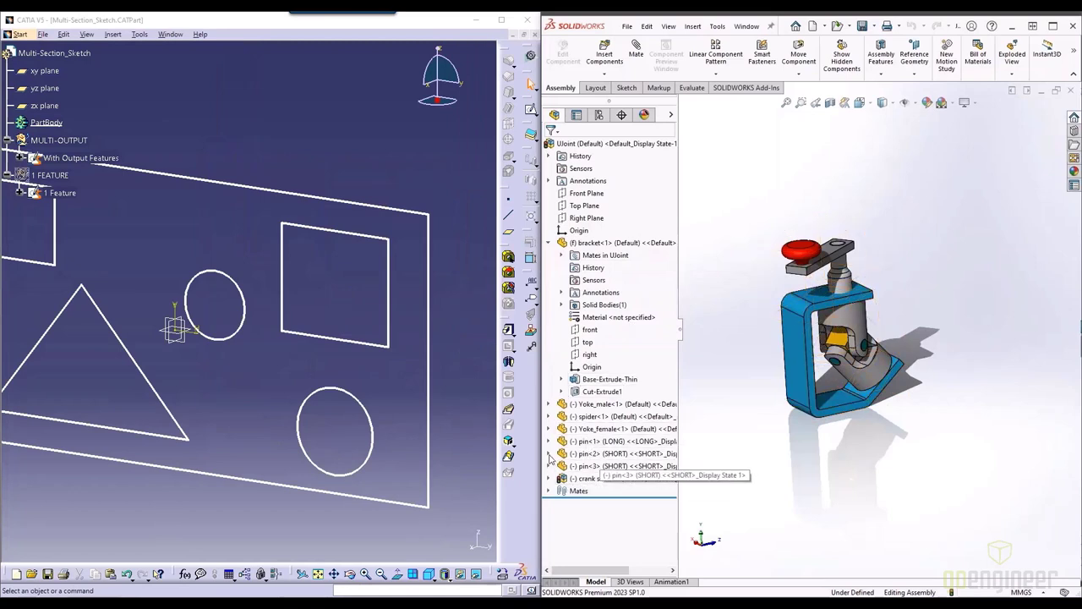
left_click(548, 454)
scroll(548, 490, "down", 2)
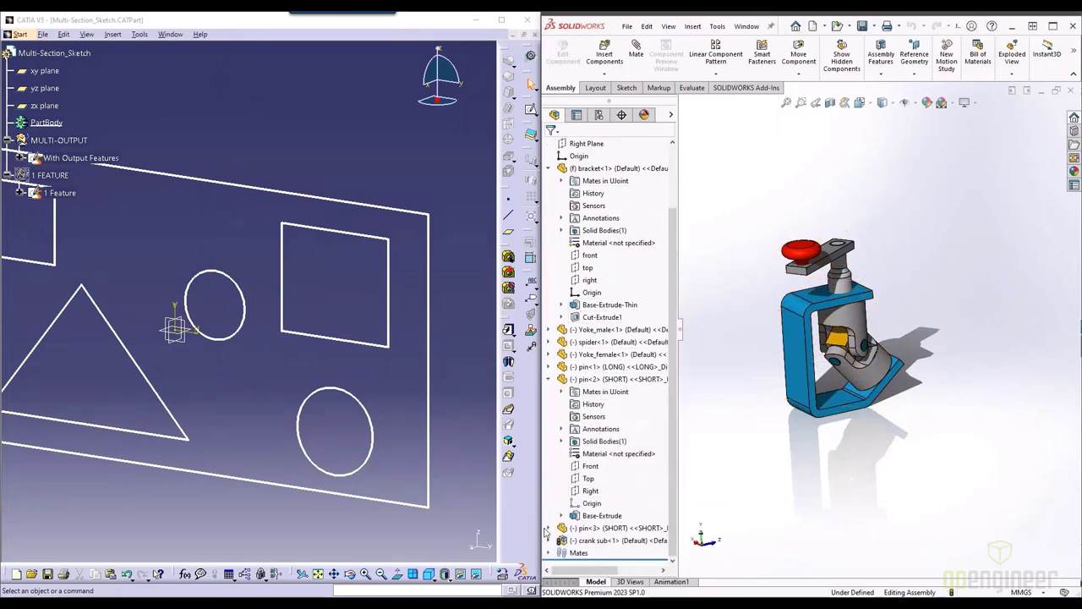
left_click(548, 528)
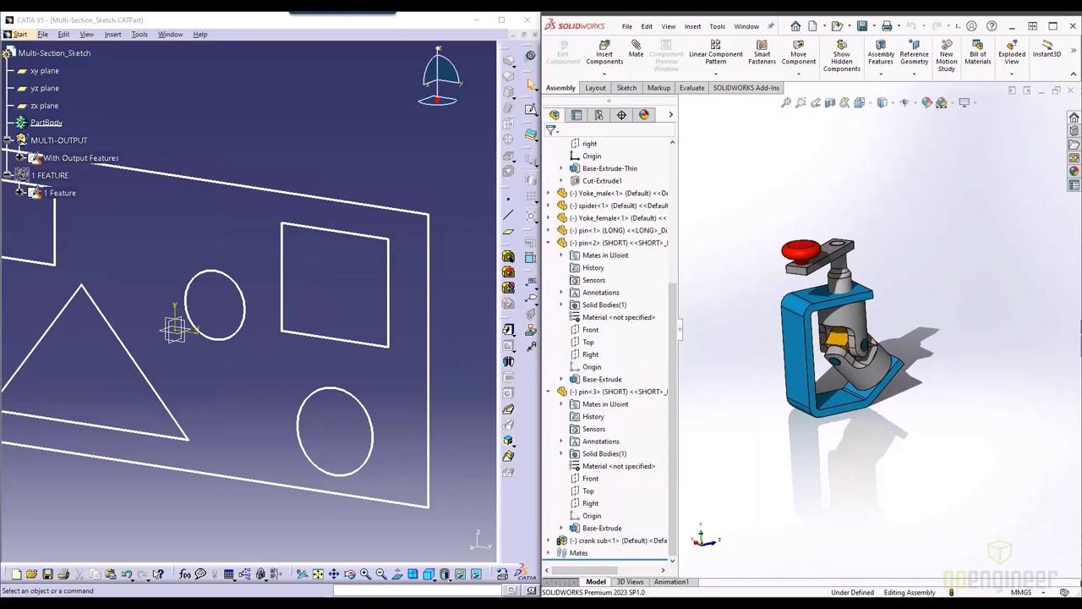
left_click(548, 218)
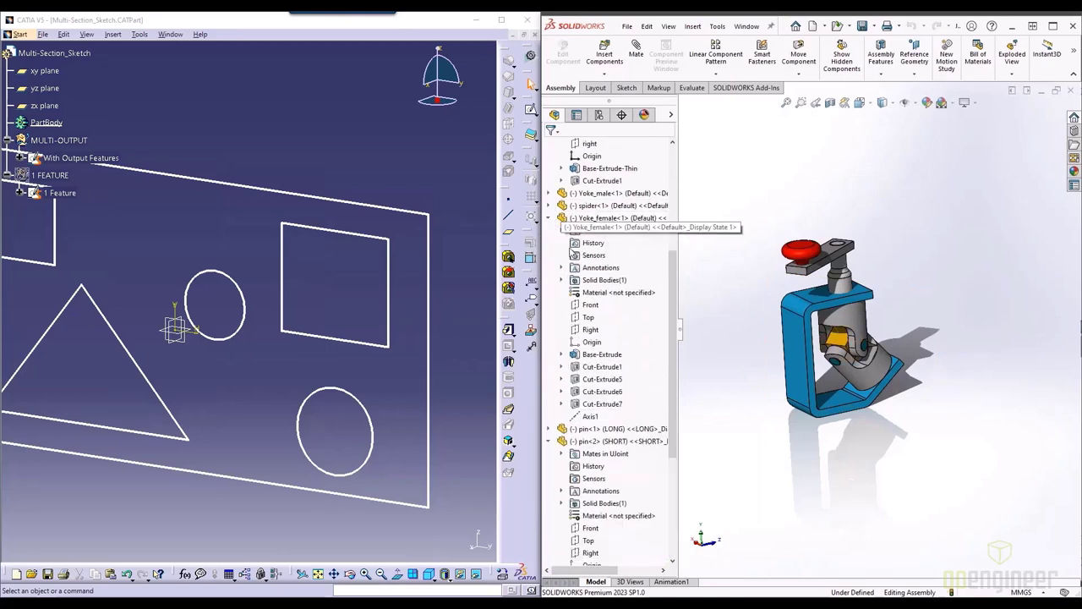
left_click(549, 429)
scroll(617, 436, "down", 5)
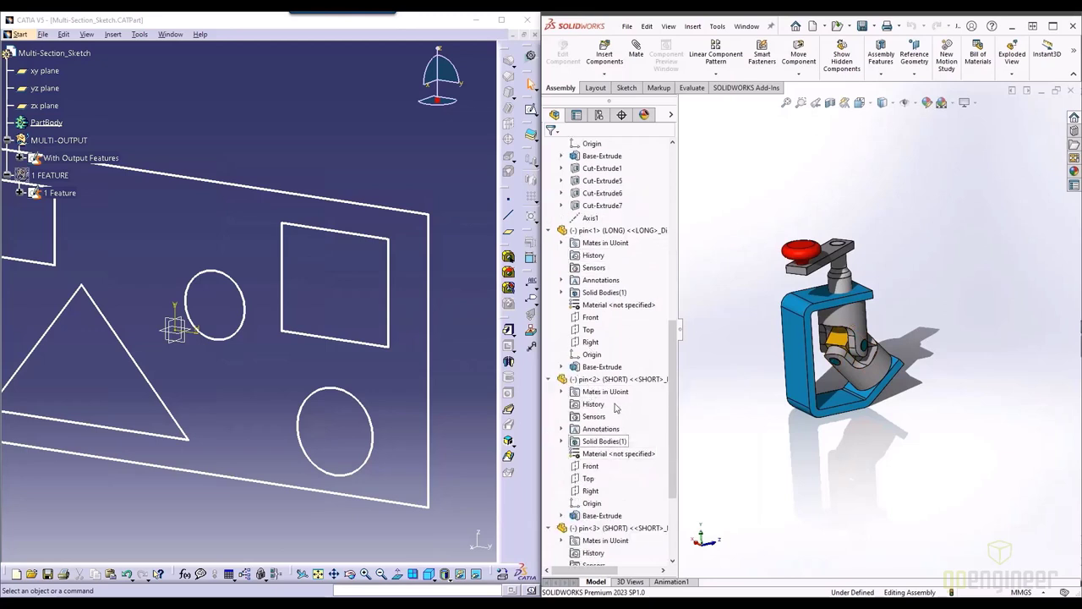
scroll(624, 437, "up", 5)
Edit Yoke_female, roll it back to Cut-Extrude1 and forward to restore all cuts, then maximize CATIA.
left_click(602, 205)
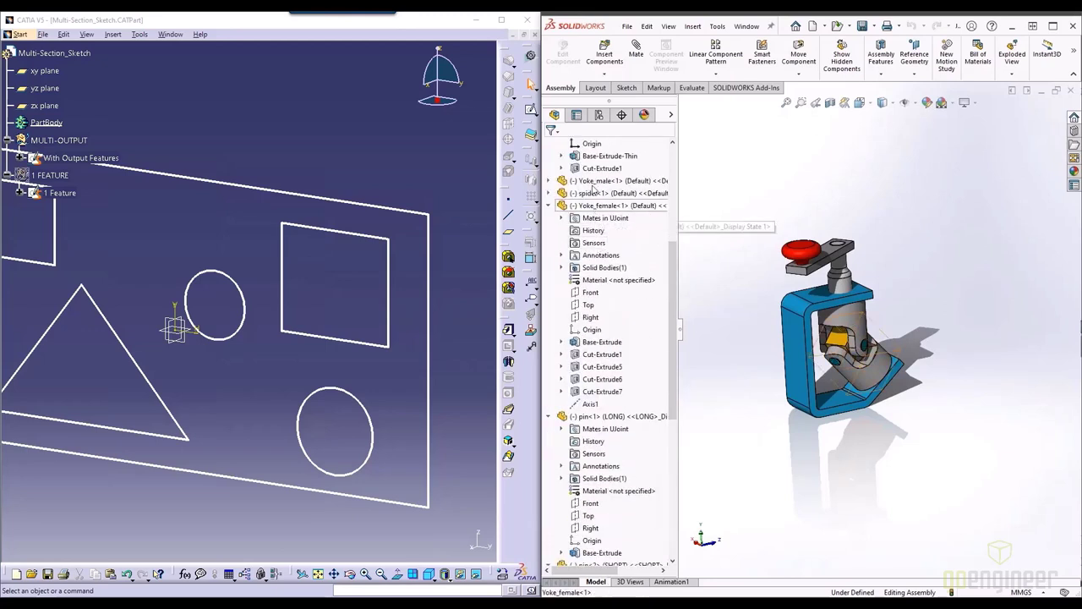
left_click(617, 187)
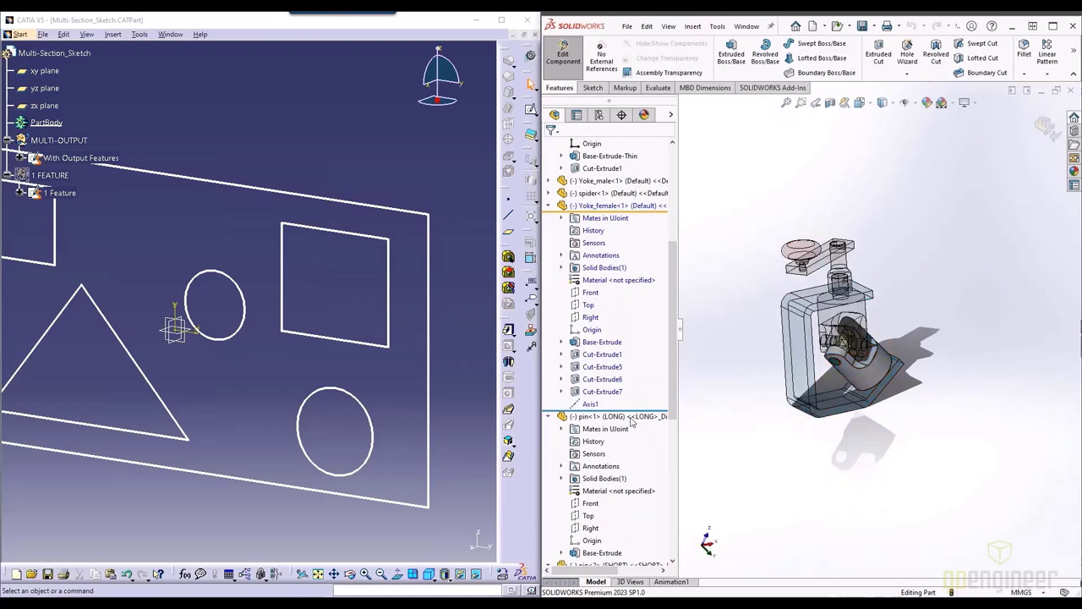
left_click_drag(630, 404, 622, 359)
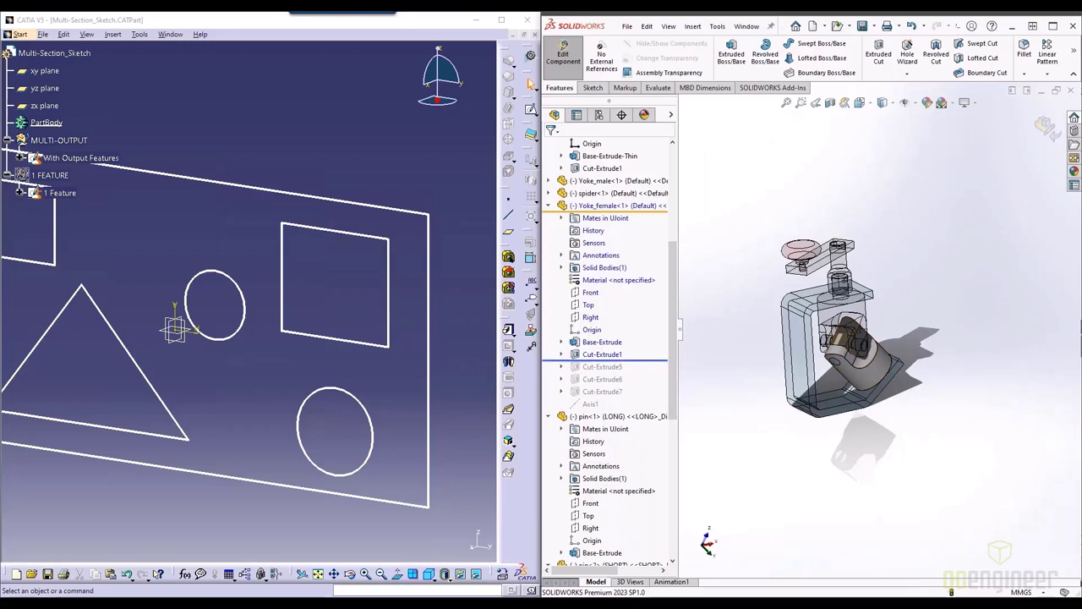
left_click_drag(640, 359, 644, 398)
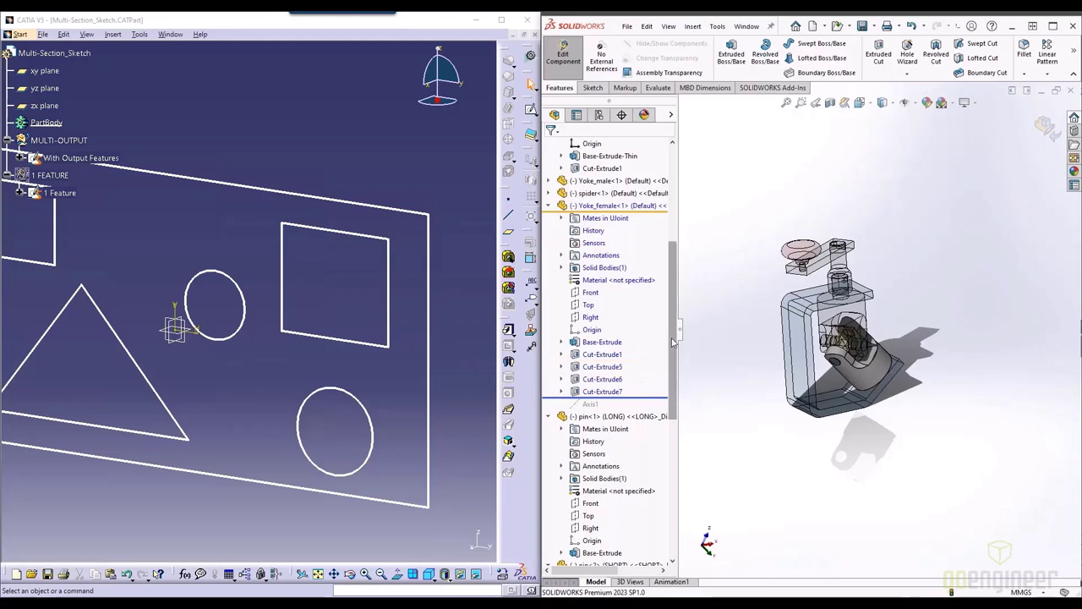
left_click(560, 57)
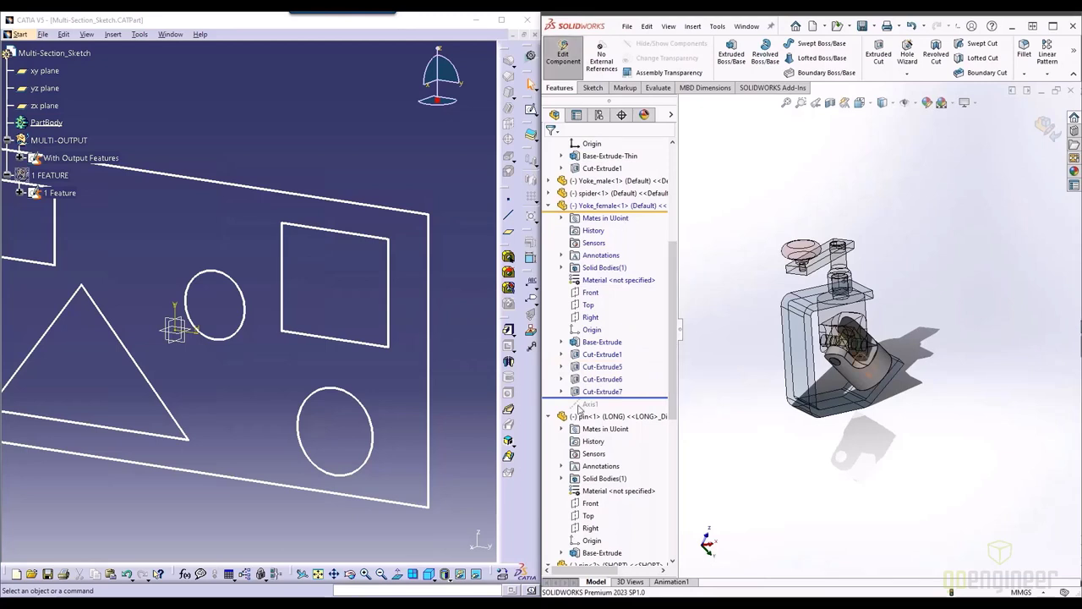
left_click_drag(644, 398, 642, 361)
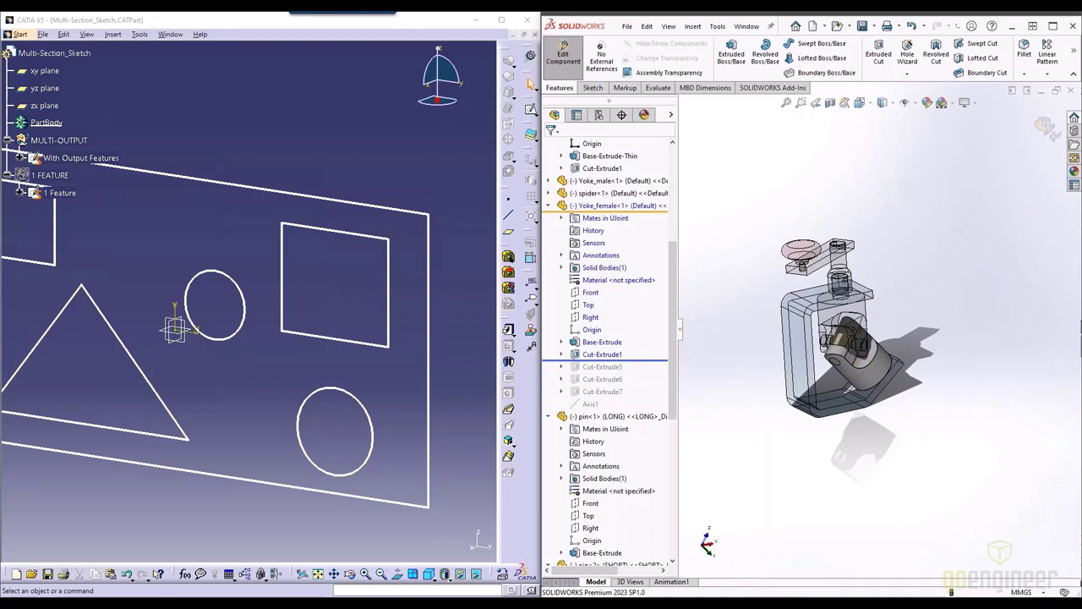
left_click_drag(647, 362, 648, 398)
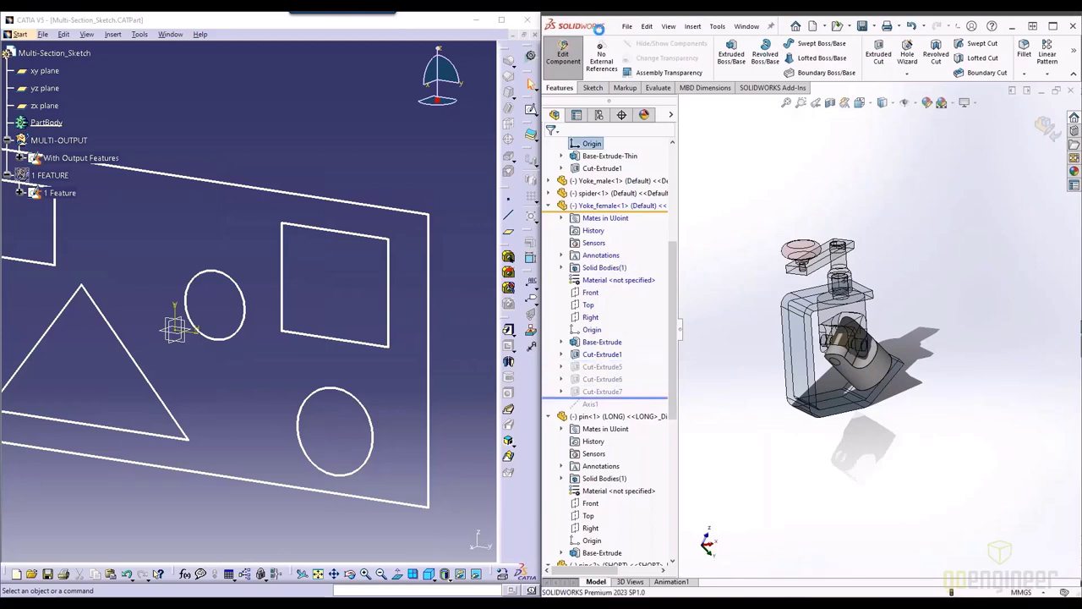
left_click(561, 56)
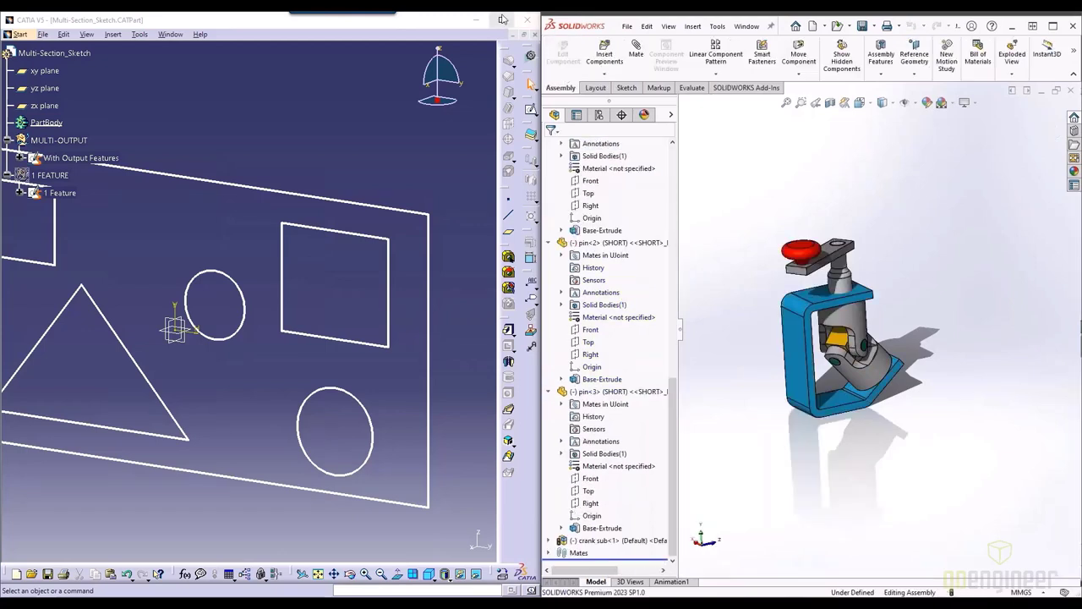
left_click(502, 19)
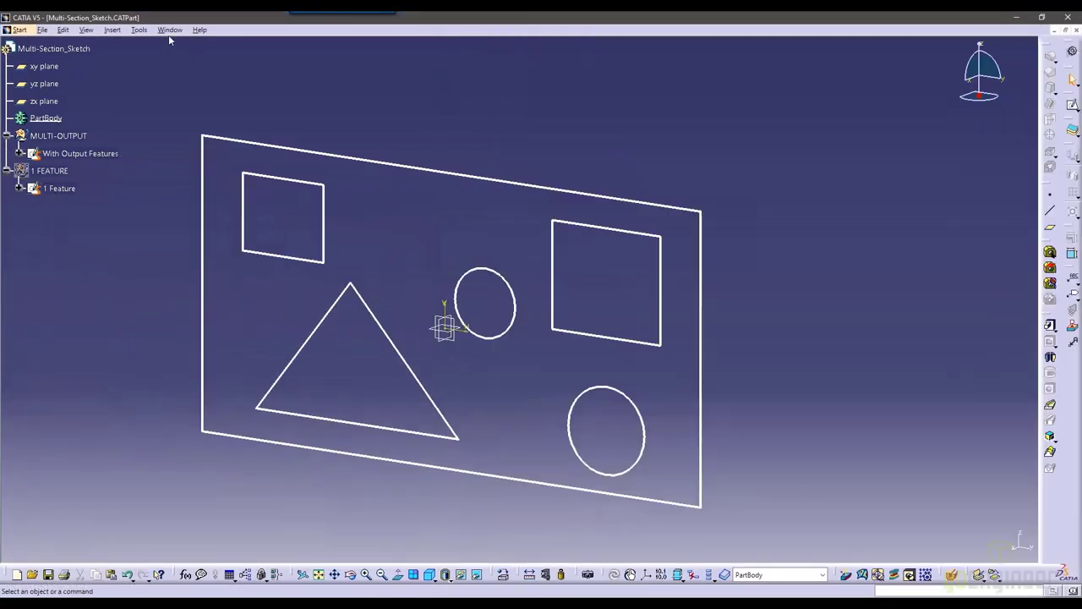
Switch to UJOINT.CATProduct, center the graph on the crank knob, collapse Shaft.1 and select Pocket.1.
left_click(169, 30)
left_click(211, 127)
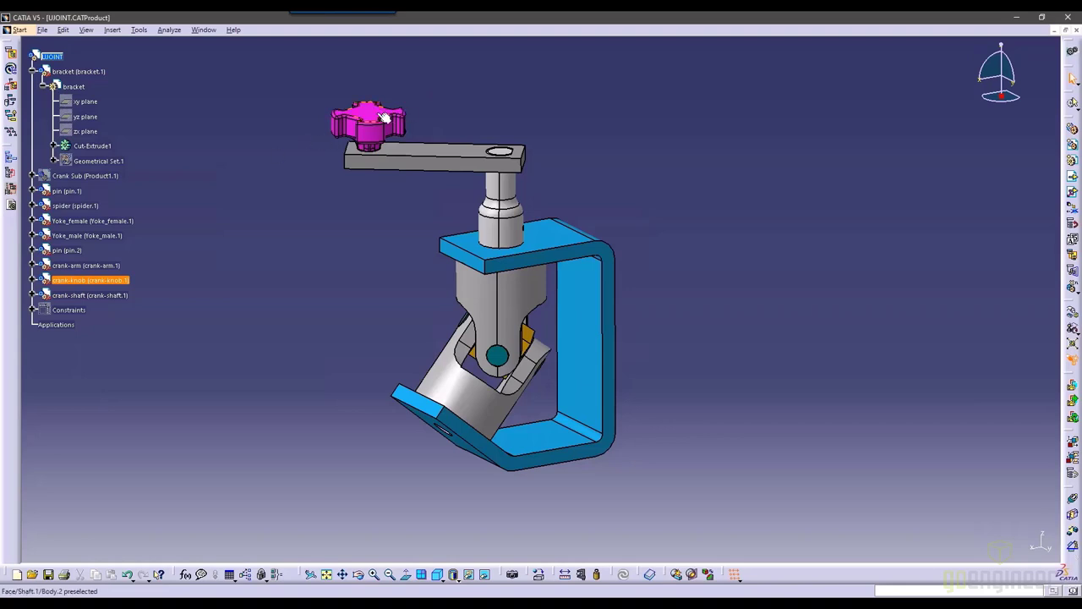
right_click(384, 117)
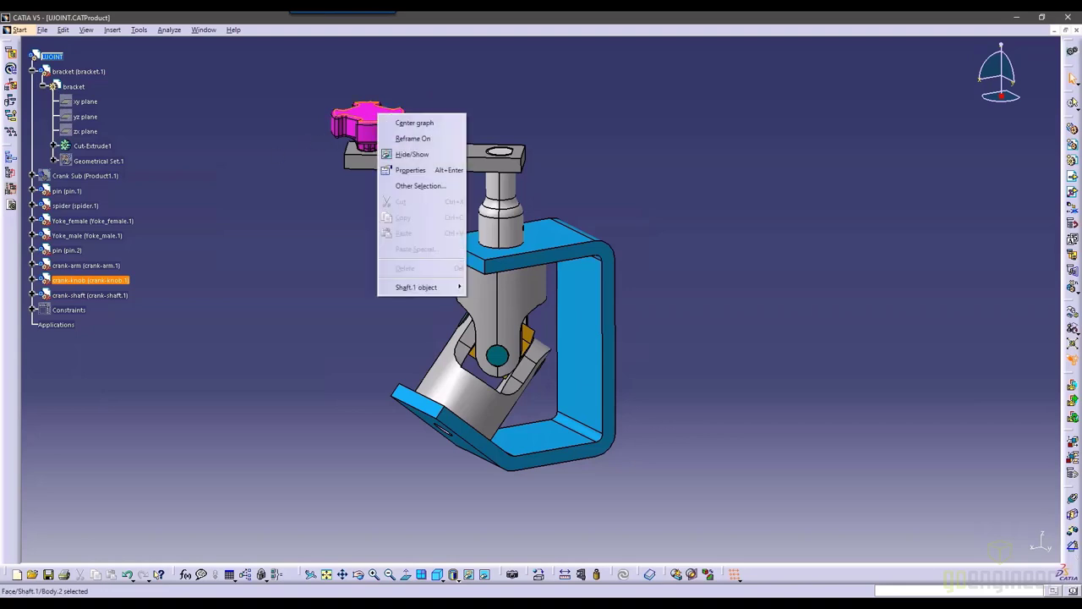
left_click(414, 123)
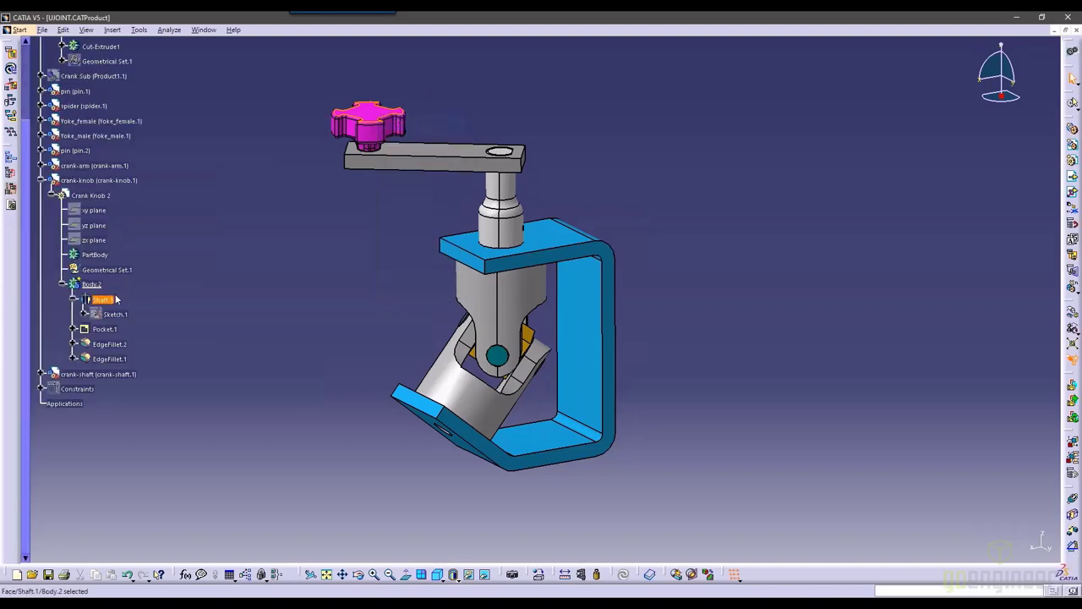
left_click(73, 300)
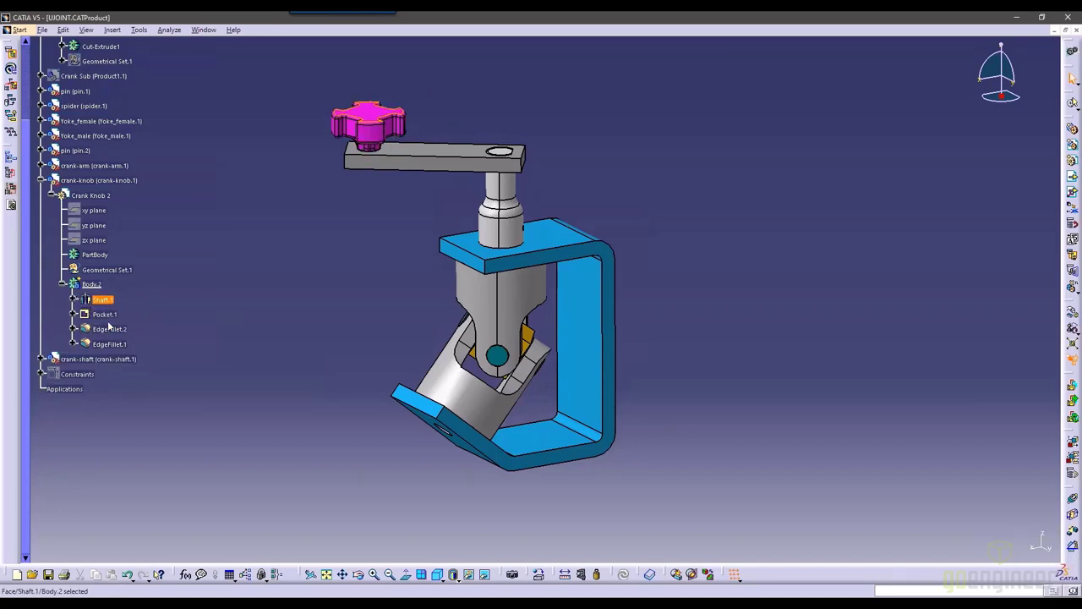
left_click(105, 314)
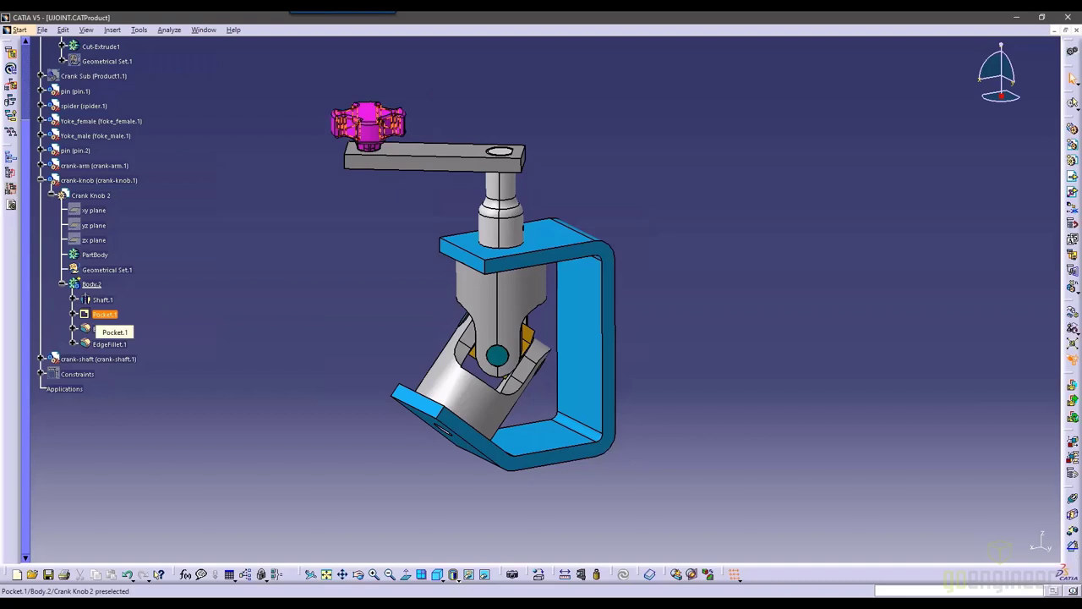
Activate Crank Knob 2, define Pocket.1 as its work object, and zoom in on the knob.
right_click(109, 317)
left_click(233, 283)
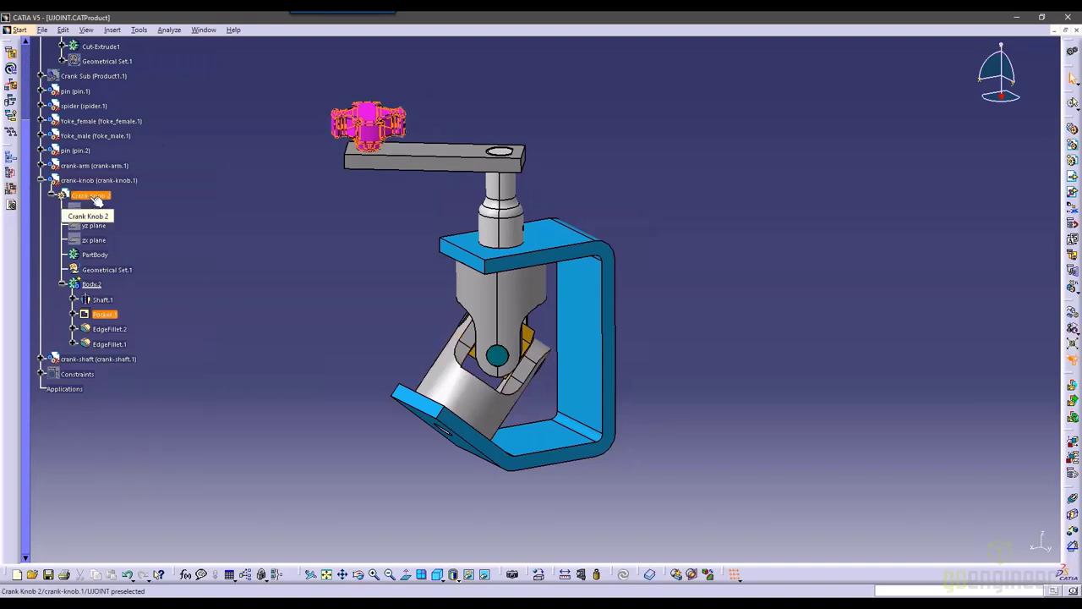
key("Escape")
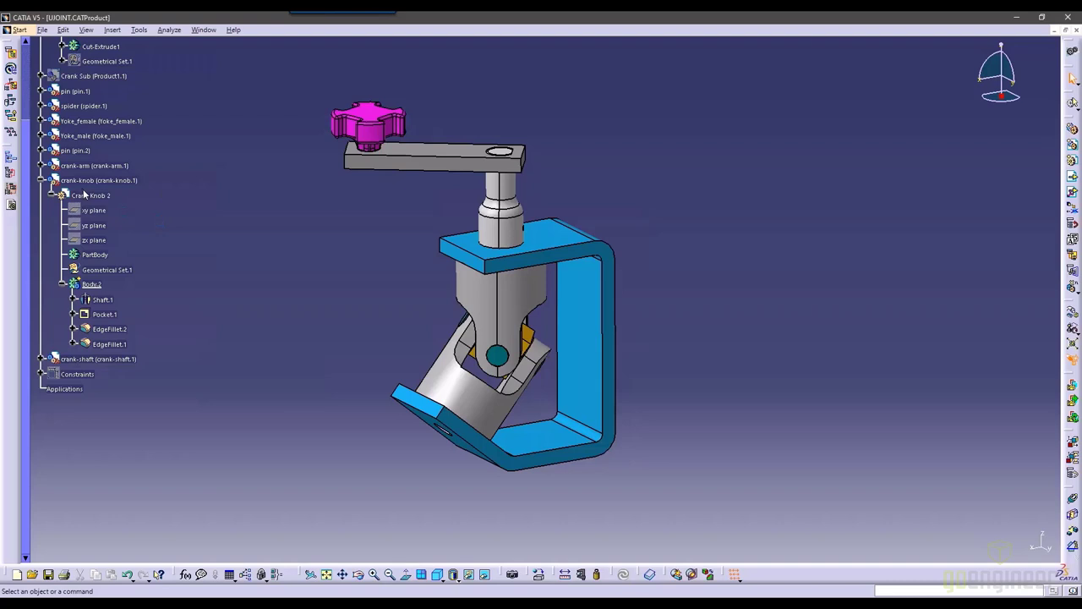
double_click(84, 194)
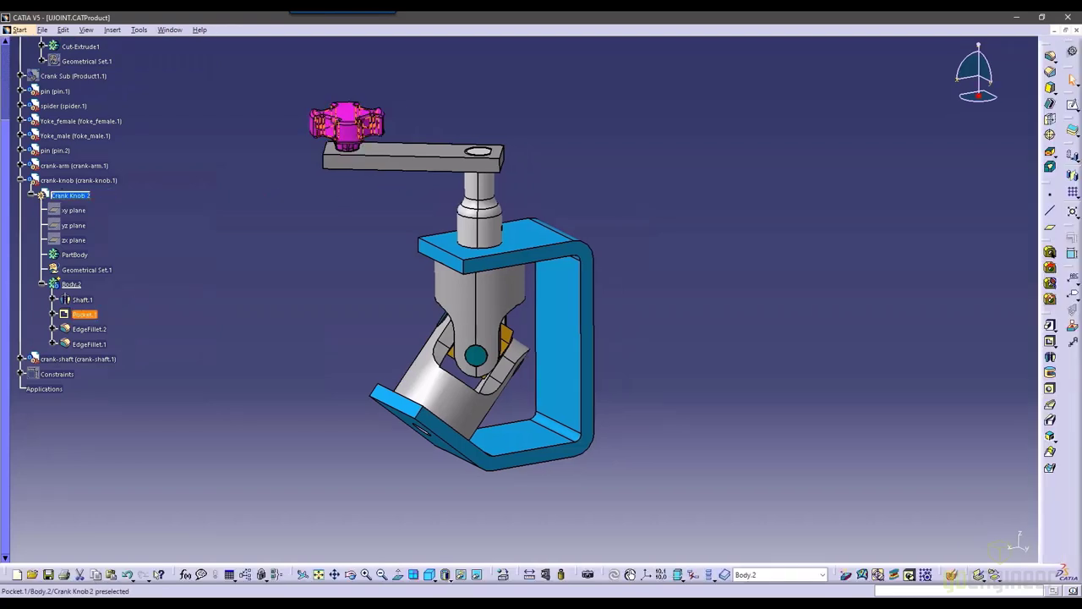
right_click(82, 315)
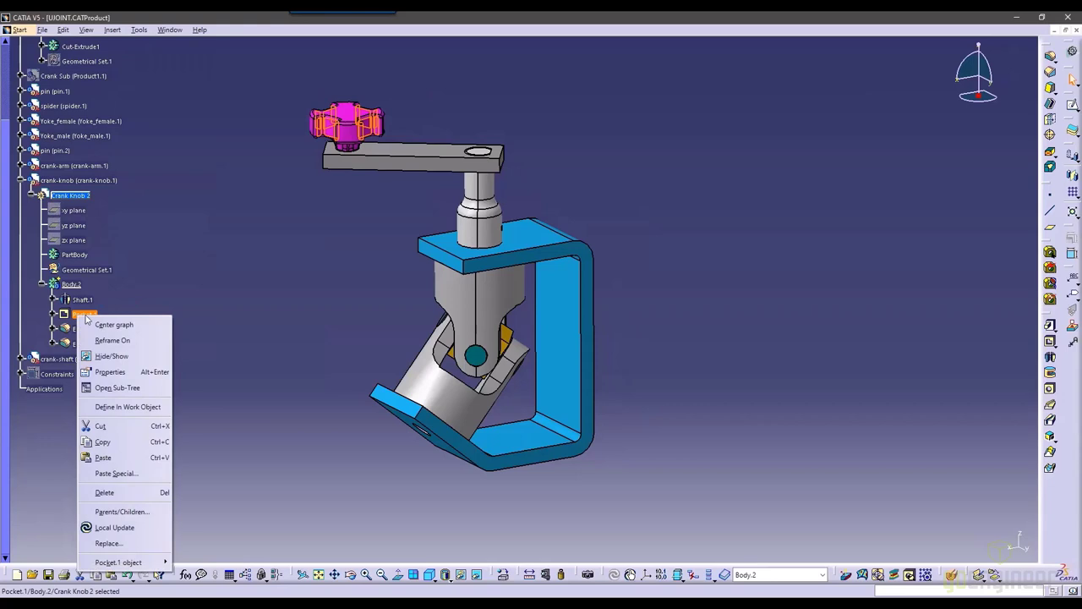
left_click(156, 406)
middle_click_drag(360, 237, 322, 318)
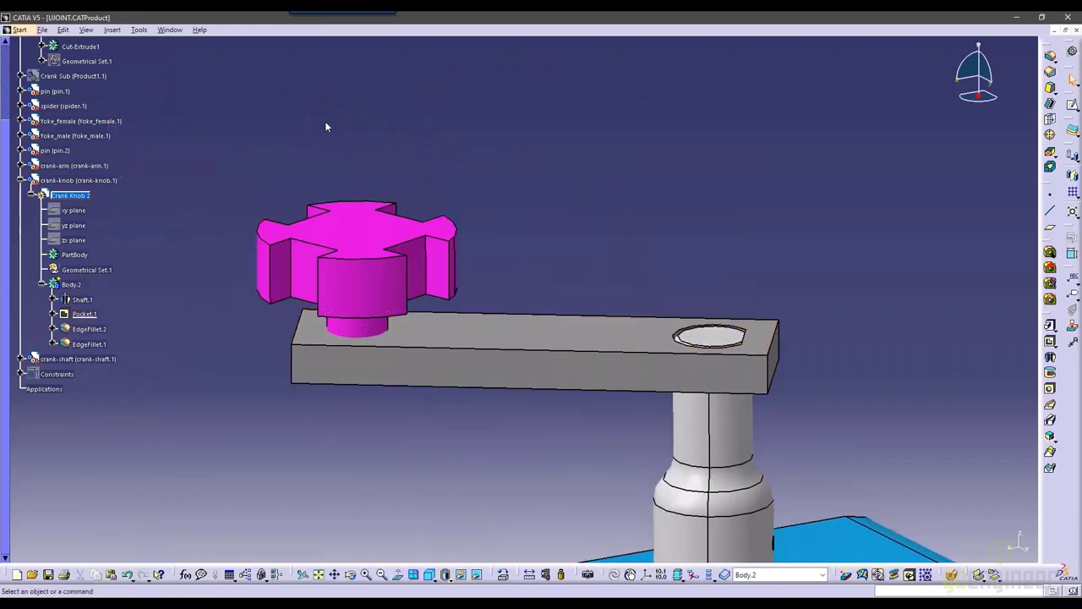
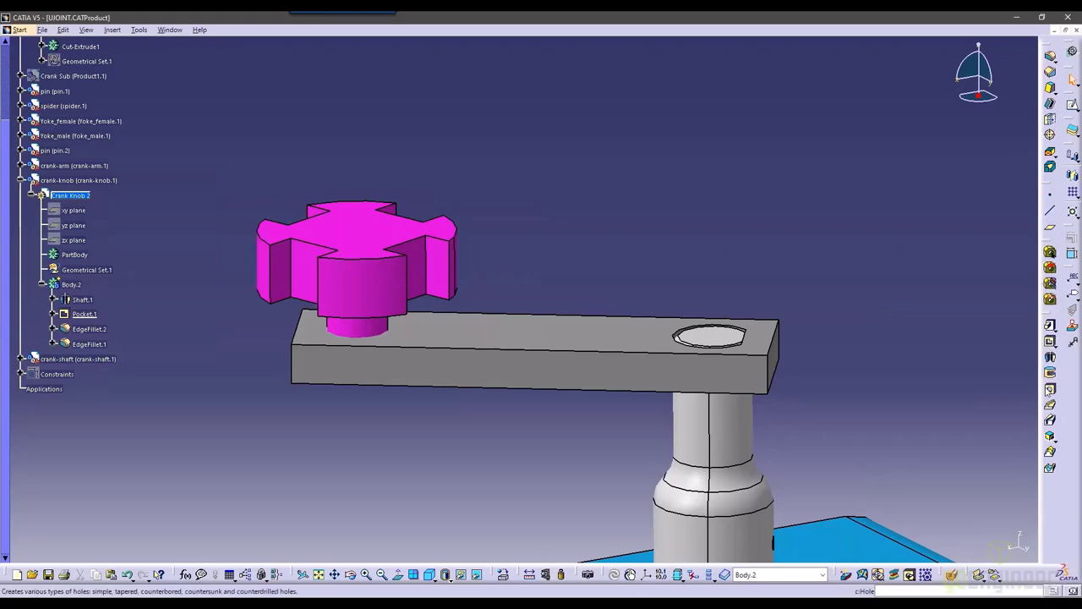
Start a hole on the knob's top face, then cancel it without creating it.
left_click(1051, 389)
left_click(357, 229)
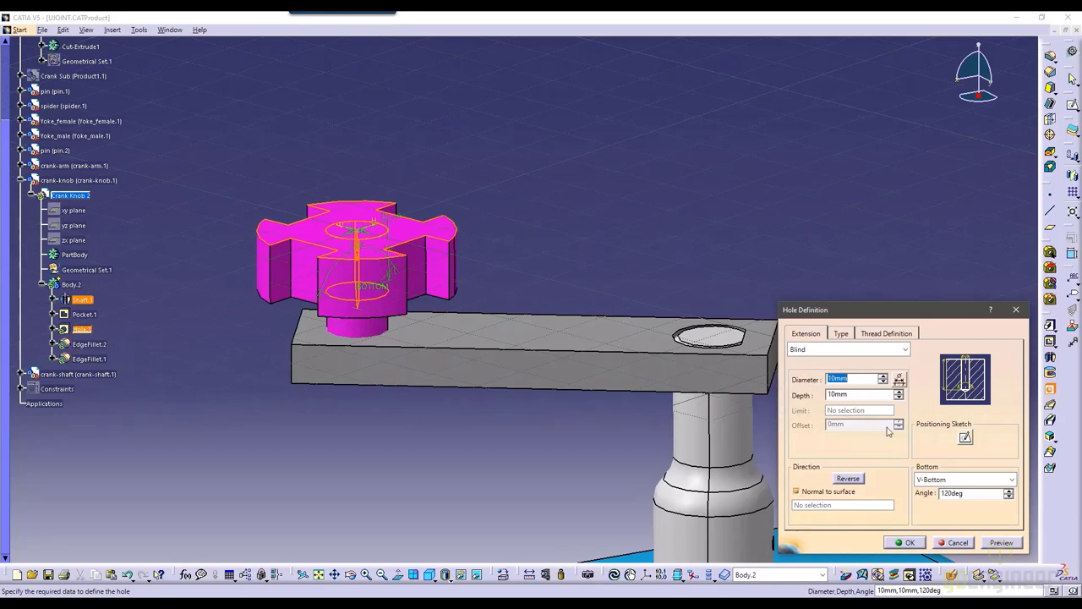
left_click(956, 542)
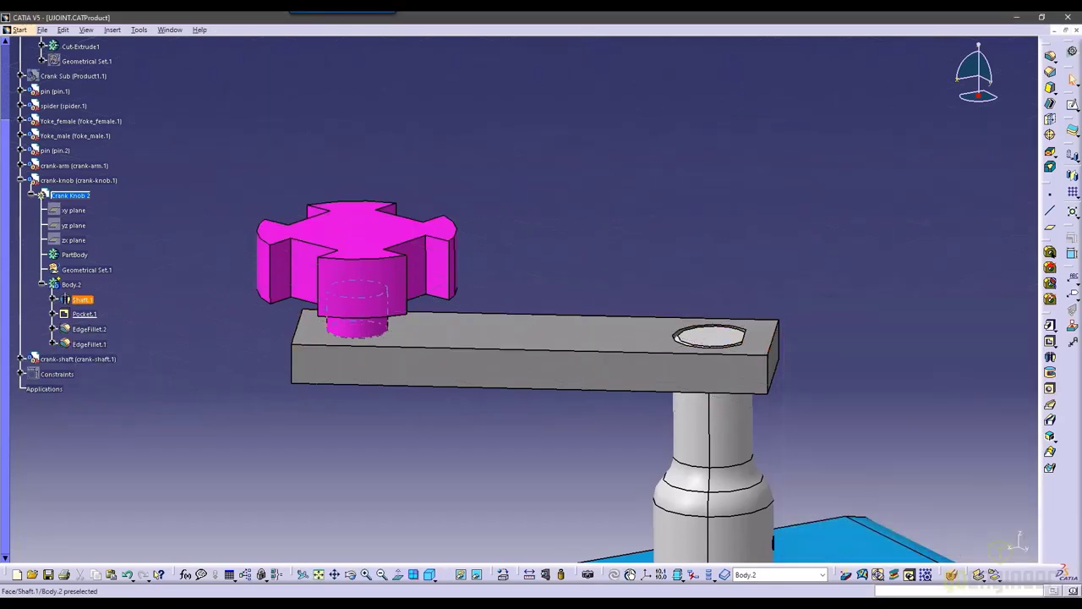
Define EdgeFillet.1, then Body.2 of Crank Knob 2, as the work object.
left_click(89, 344)
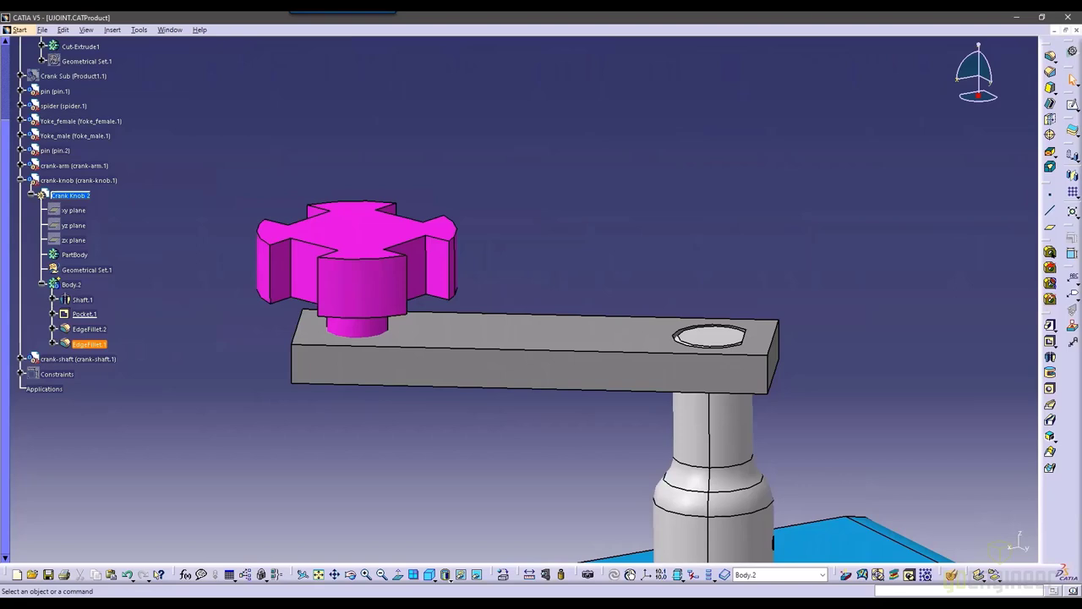
right_click(97, 343)
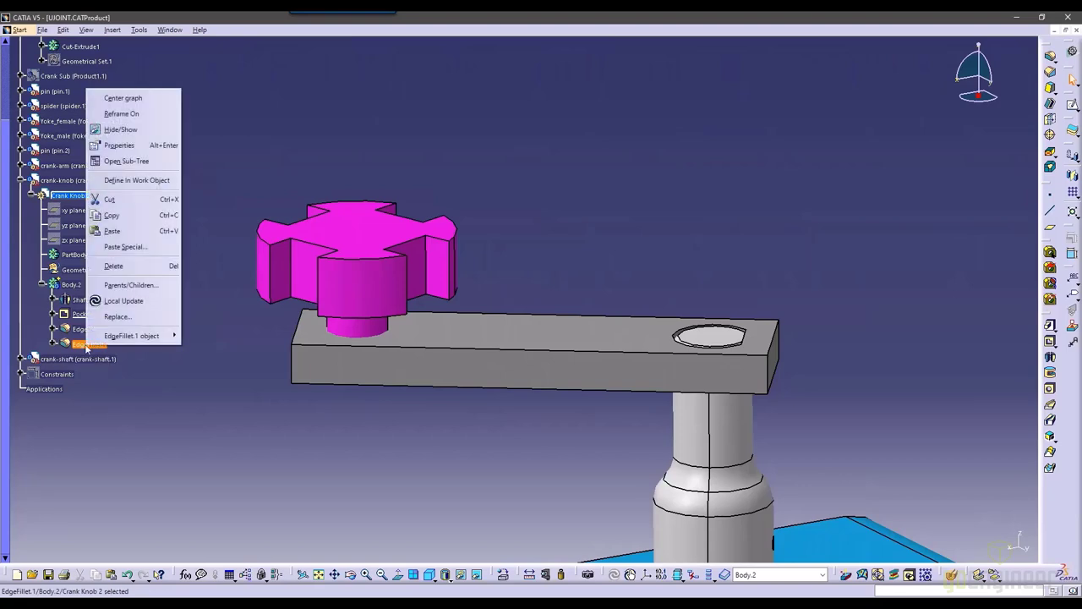
left_click(151, 181)
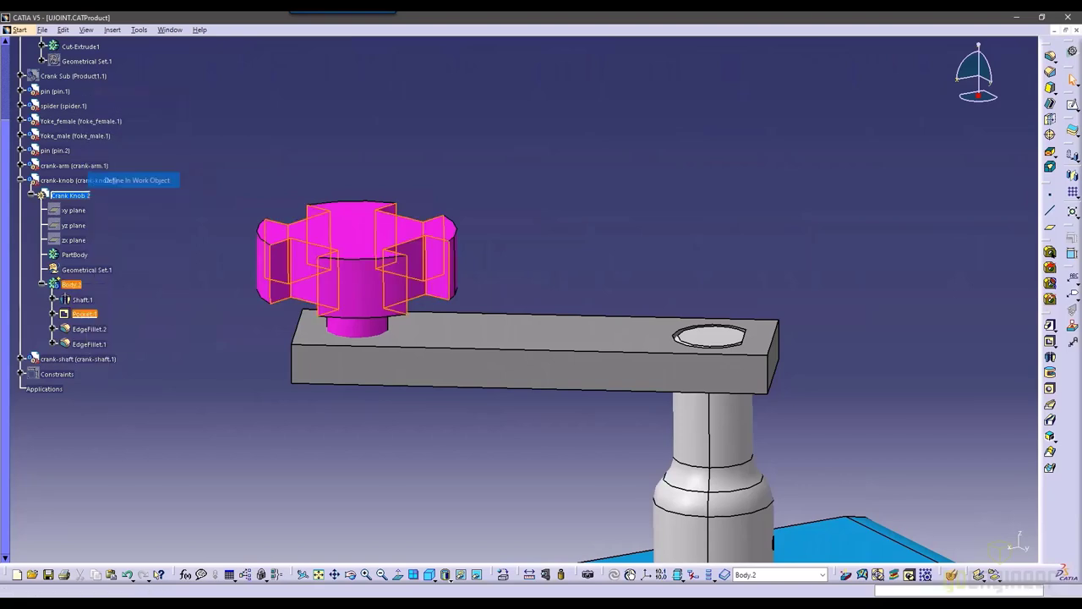
left_click(71, 284)
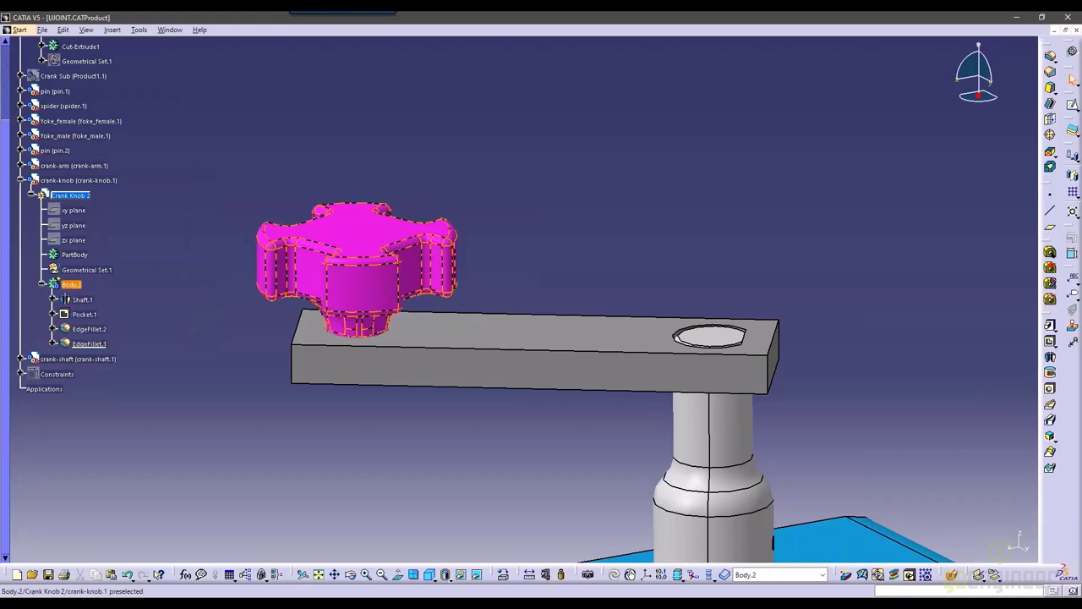
right_click(71, 284)
left_click(155, 376)
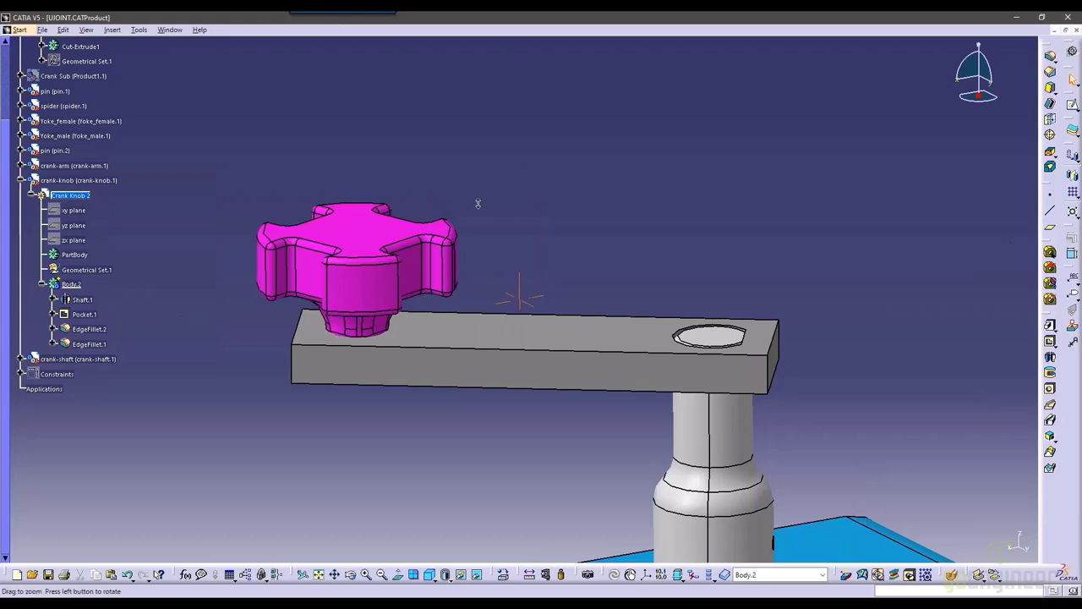
scroll(476, 200, "down", 3)
Tile CATIA left and switch both programs to their UJoint assembly documents.
key("super+Left")
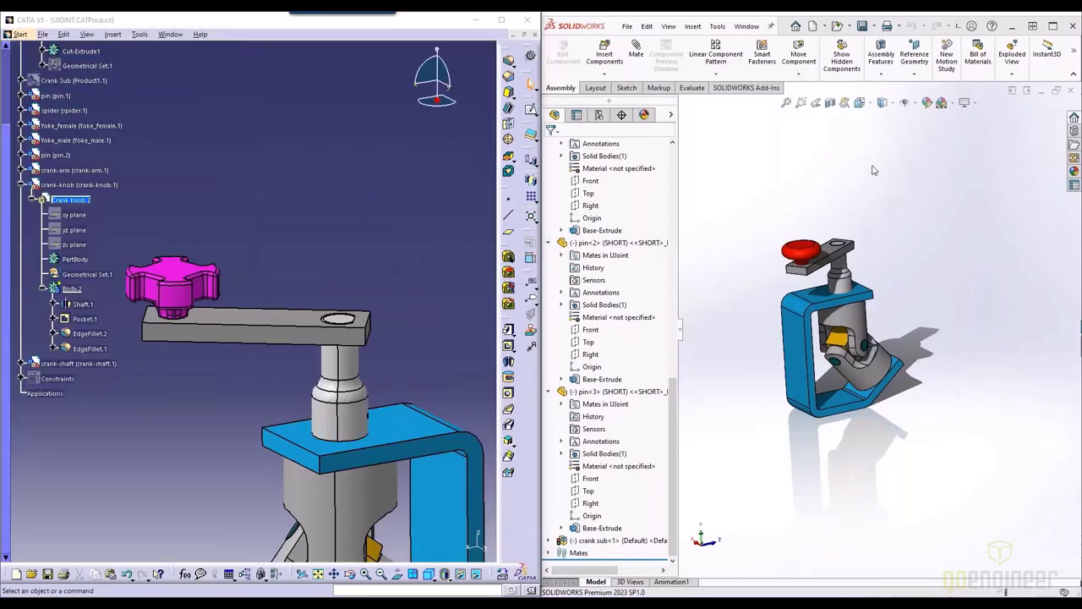
left_click(746, 26)
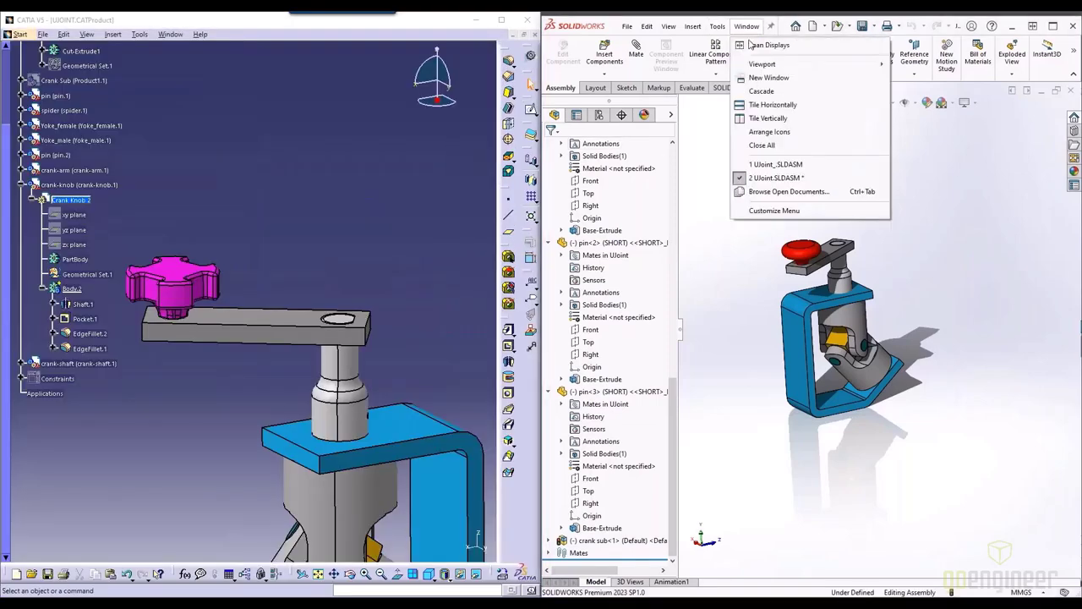
left_click(798, 165)
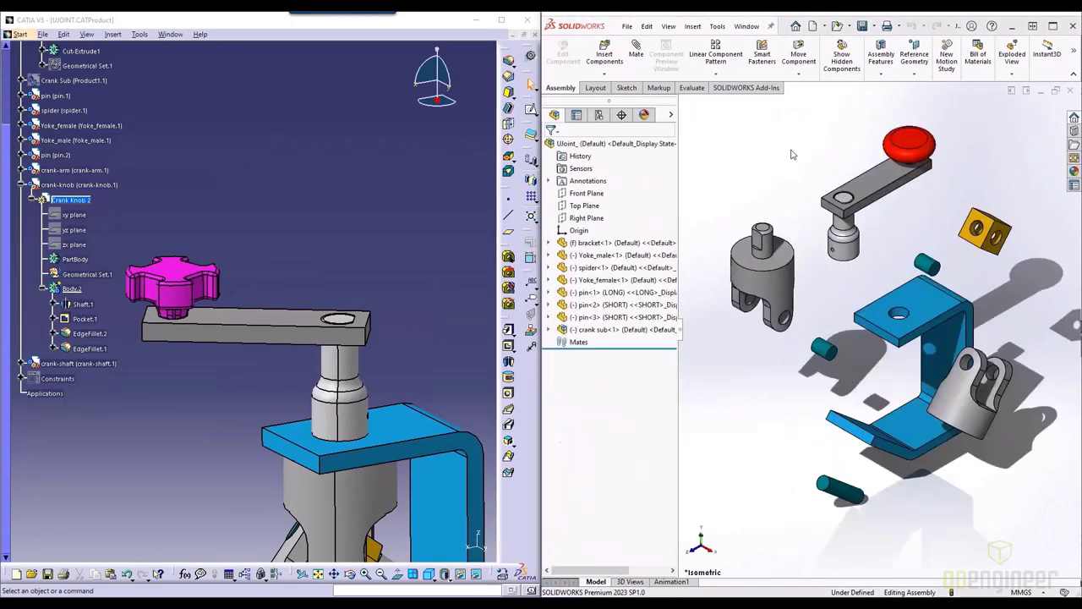
left_click(170, 34)
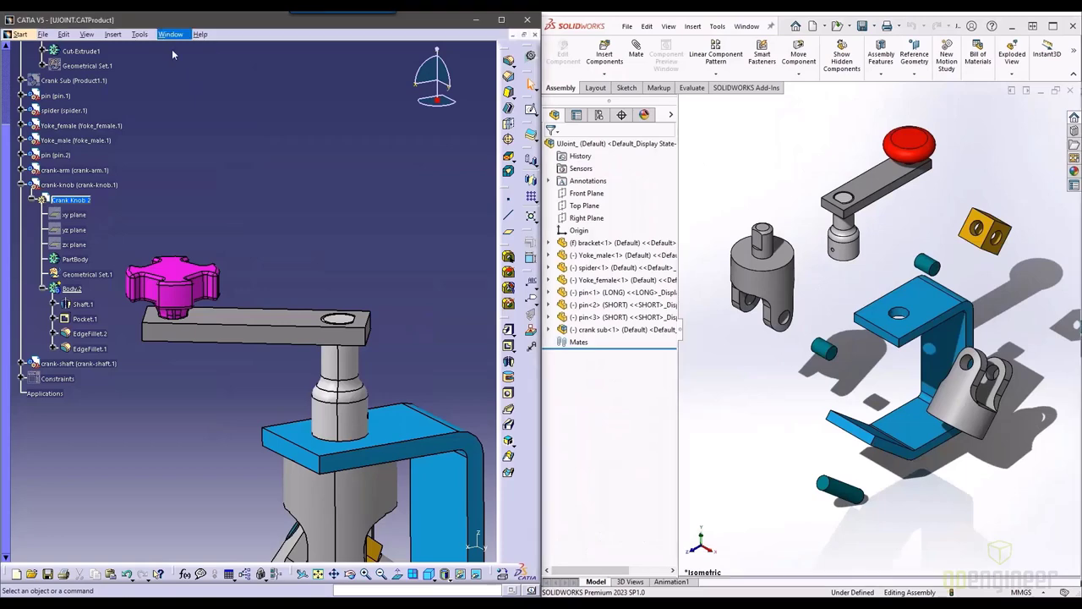
left_click(226, 118)
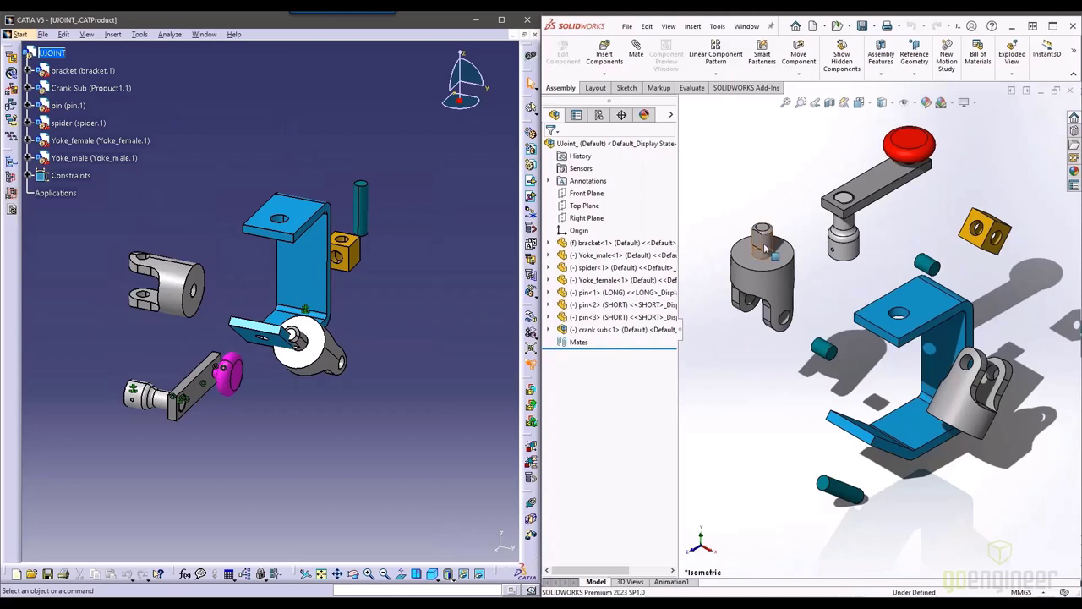
In SOLIDWORKS, drag Yoke_male and Yoke_female into the bracket and shift the crank and spider.
left_click_drag(766, 281, 900, 355)
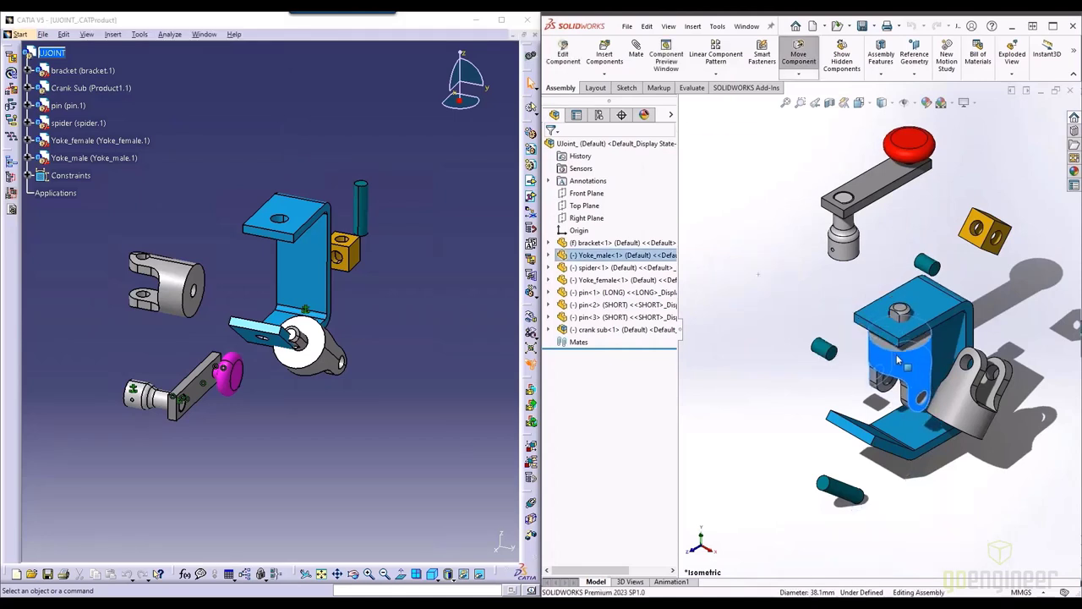
left_click_drag(972, 396, 884, 410)
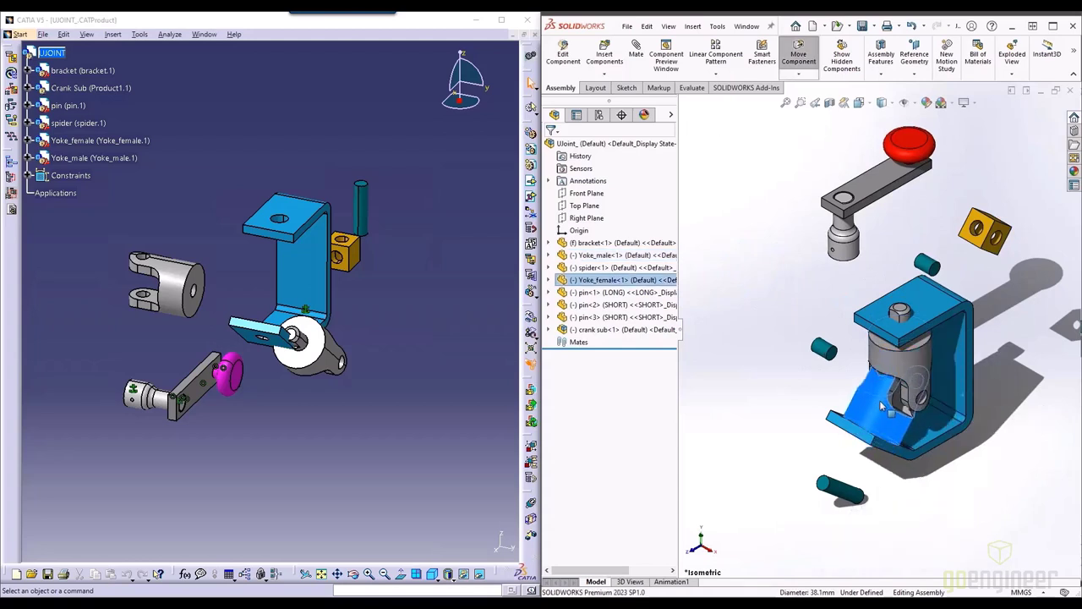
left_click(971, 484)
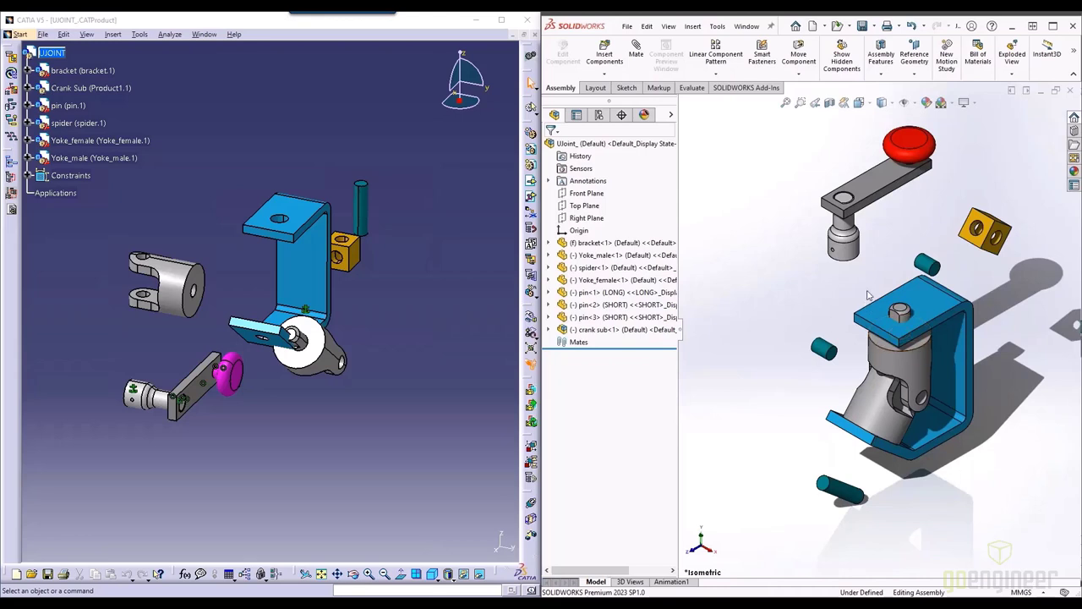
left_click_drag(864, 196, 854, 215)
left_click_drag(981, 230, 889, 269)
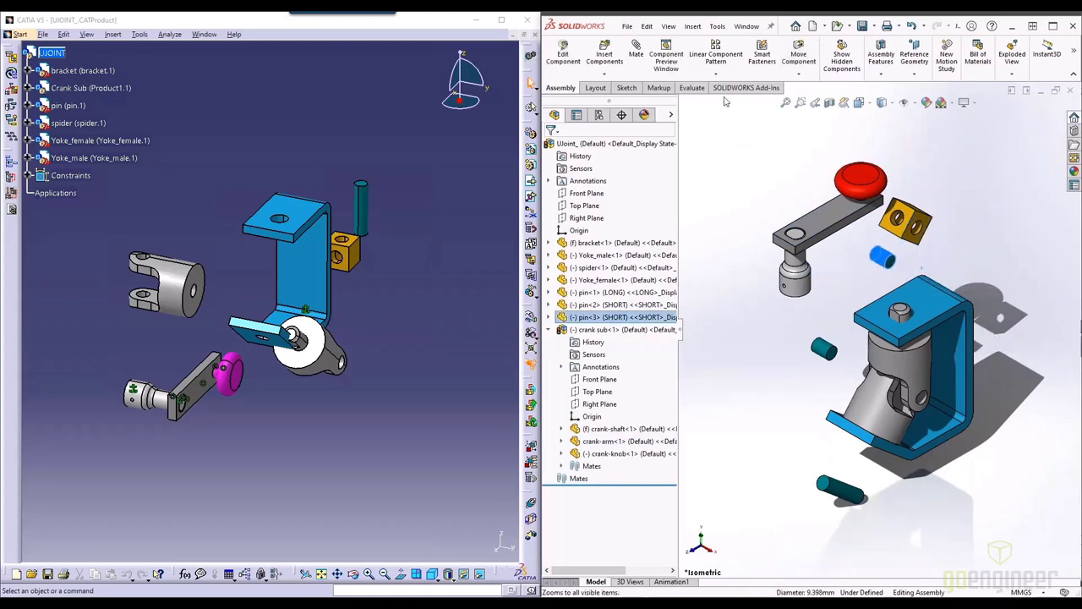
Bring CATIA forward, select the bracket and Yoke_female, and maximise it.
left_click(415, 135)
left_click(292, 218)
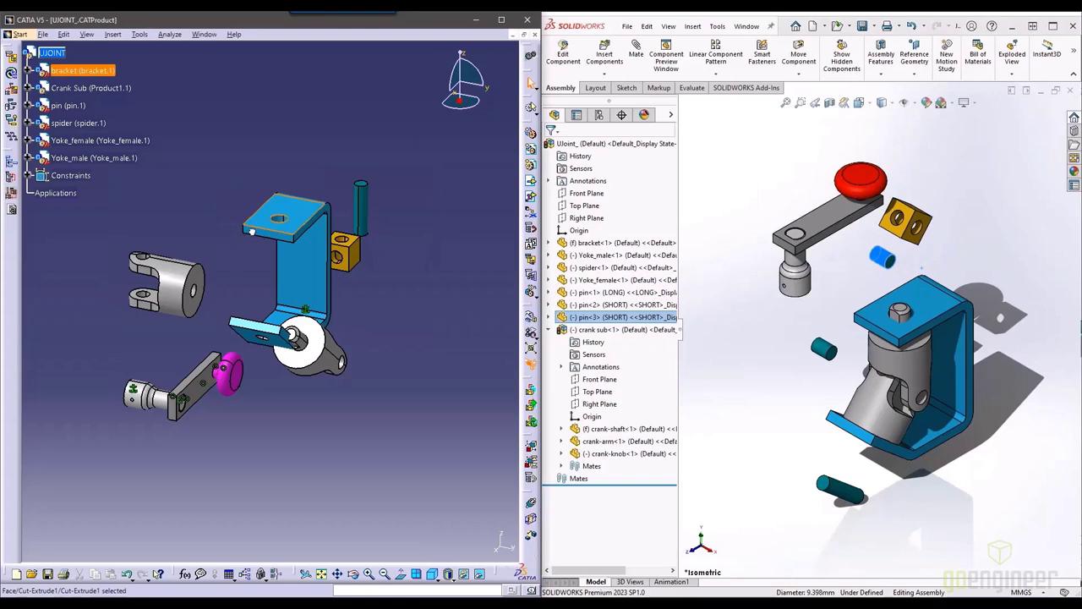
left_click(152, 305)
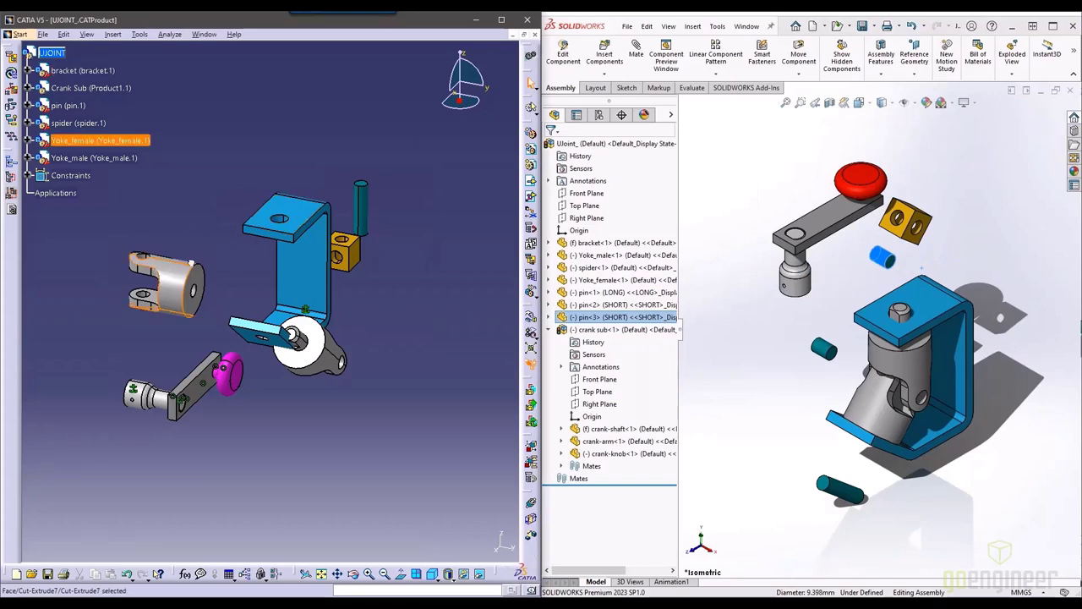
left_click(501, 19)
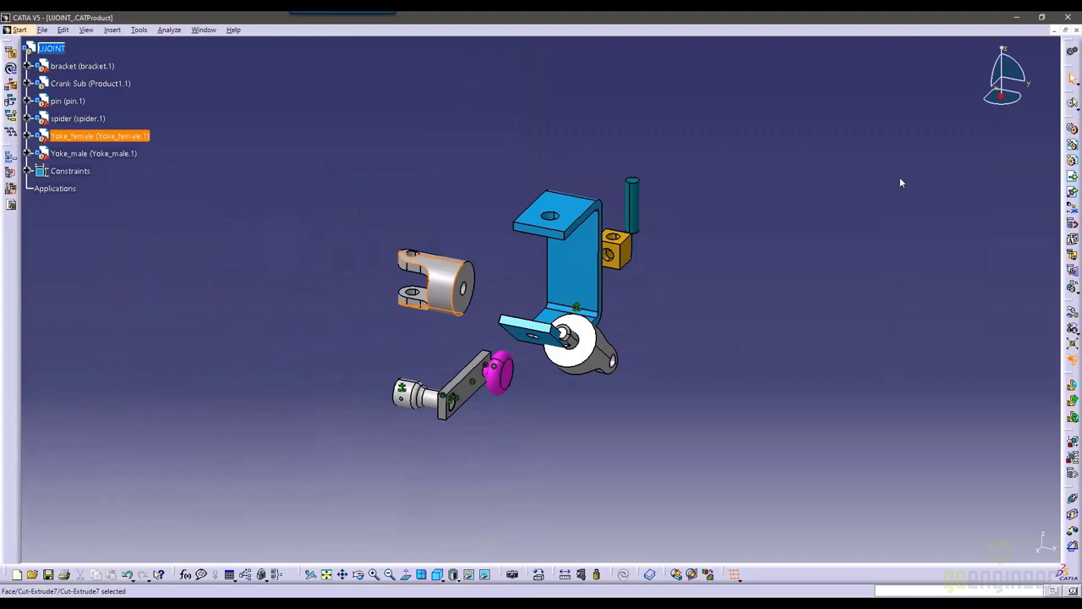
Clear the Yoke_female selection, float the Move toolbar over the viewport, and open Manipulation.
left_click(900, 182)
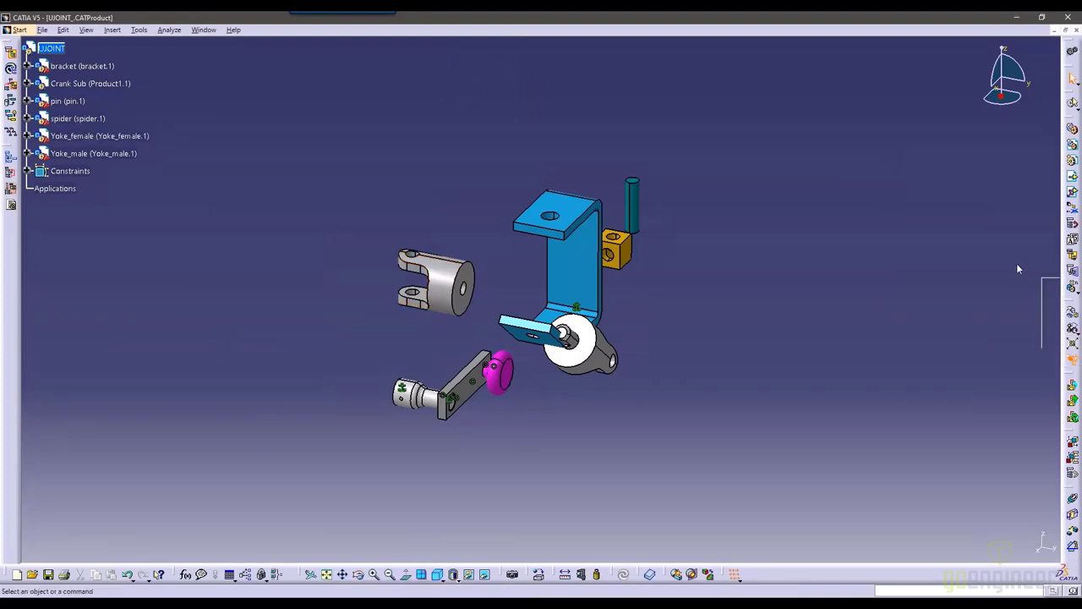
left_click_drag(1018, 266, 760, 135)
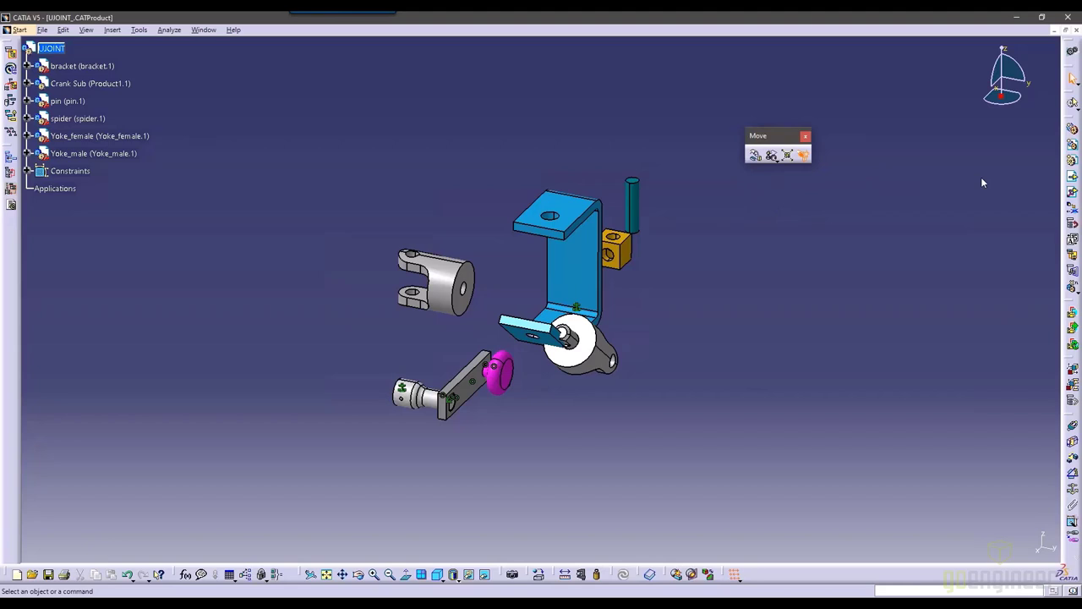
left_click(755, 155)
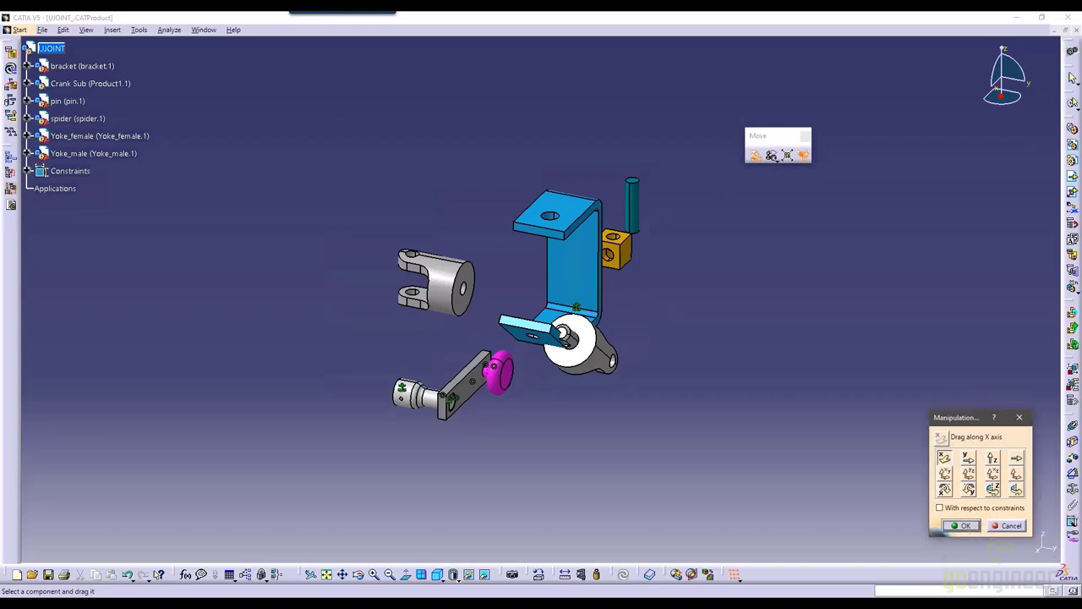
Rotate Yoke_female about the X axis so it stands up beside the bracket.
left_click_drag(976, 434, 727, 205)
left_click_drag(434, 272, 402, 298)
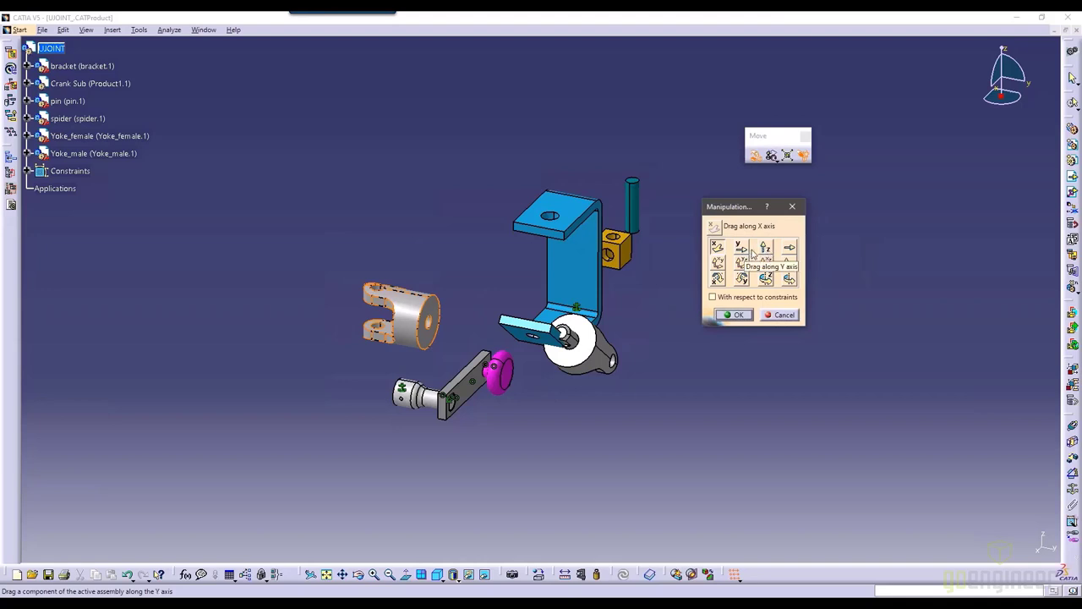
left_click(718, 263)
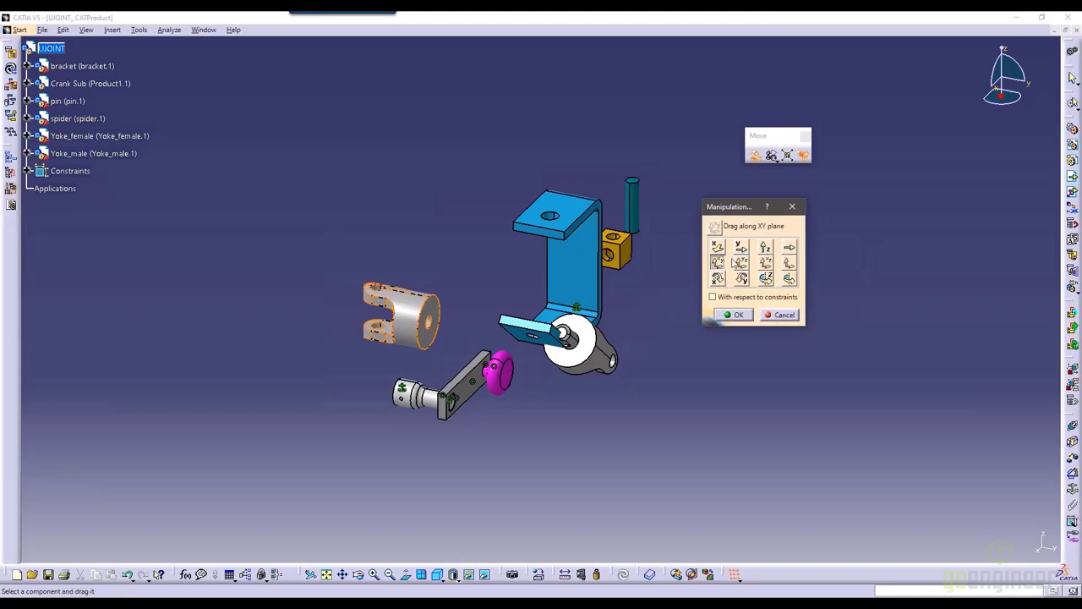
left_click(717, 278)
left_click_drag(406, 308, 464, 181)
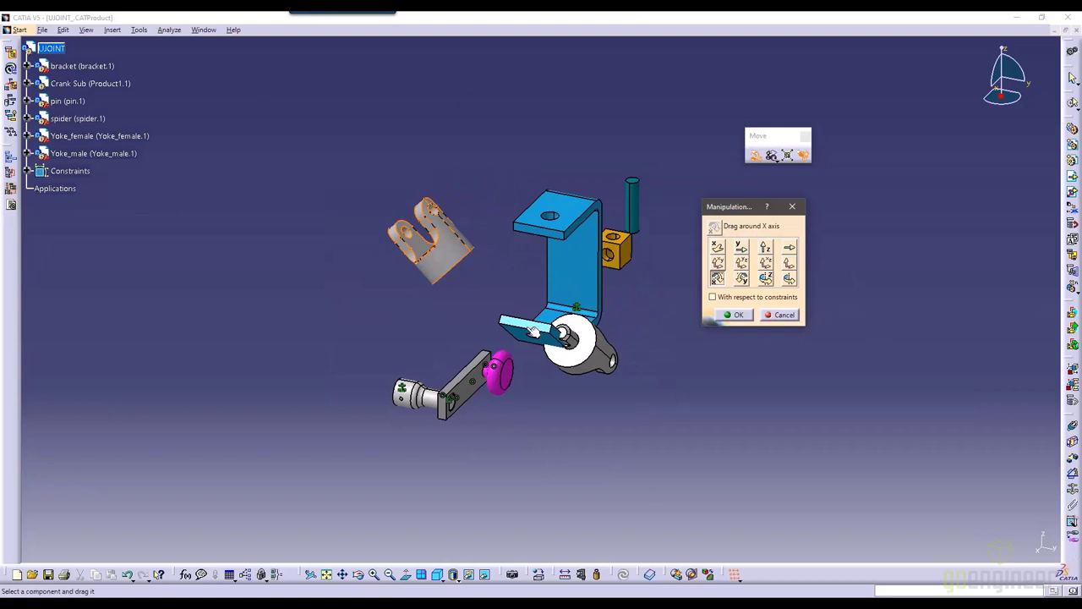
mouse_move(427, 244)
left_mouse_down()
mouse_move(573, 411)
mouse_move(406, 284)
mouse_move(419, 246)
left_mouse_up()
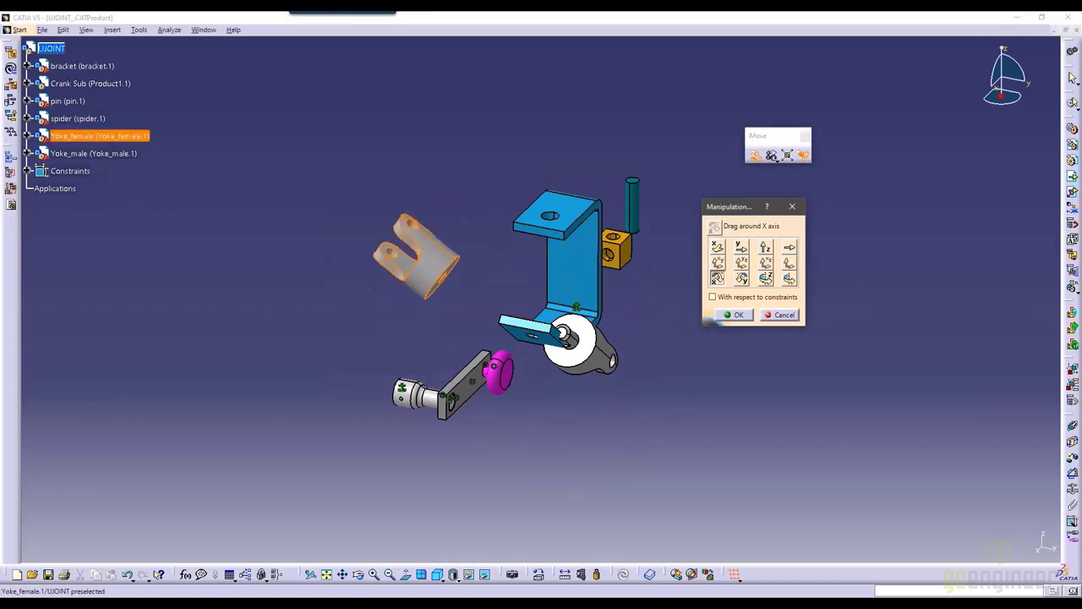
left_click_drag(731, 206, 825, 192)
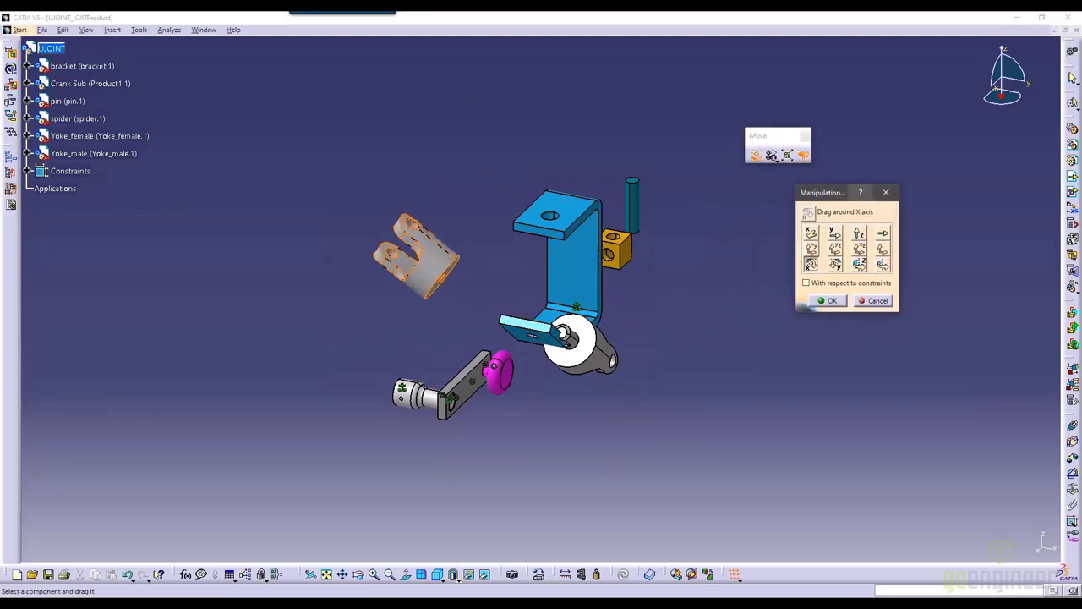
Slide and rotate Yoke_female along bracket edges, then drag it in-plane against the bracket top.
left_click(883, 233)
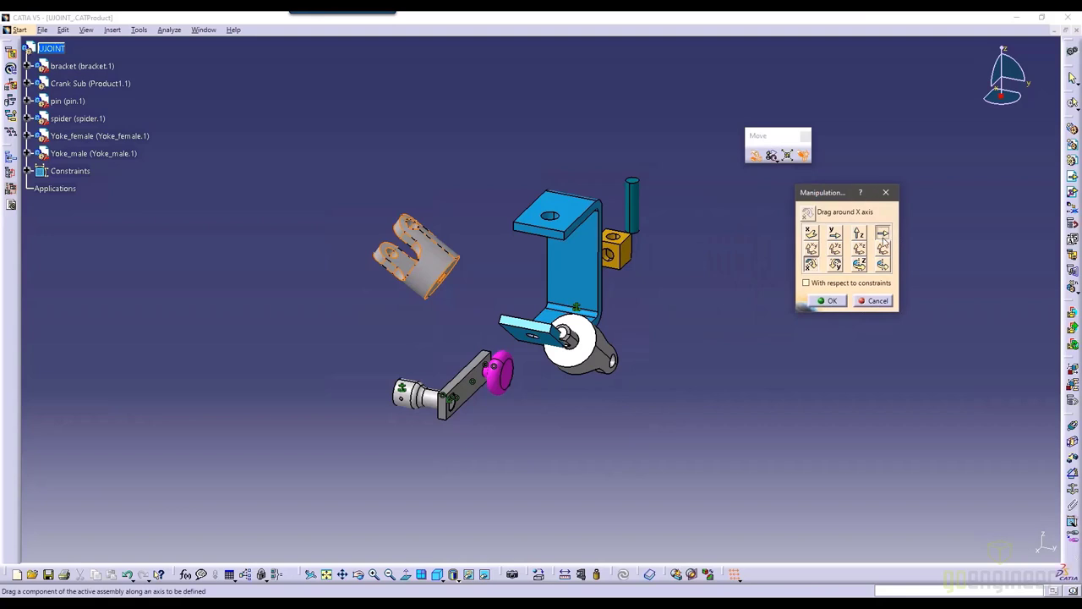
left_click(572, 240)
left_click_drag(405, 286, 423, 290)
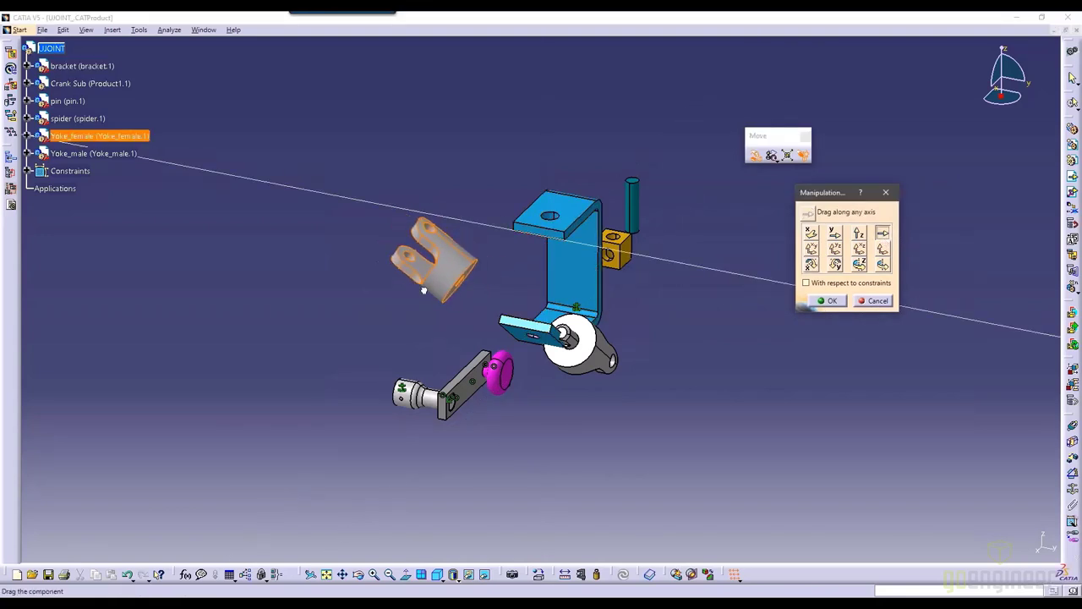
left_click(883, 266)
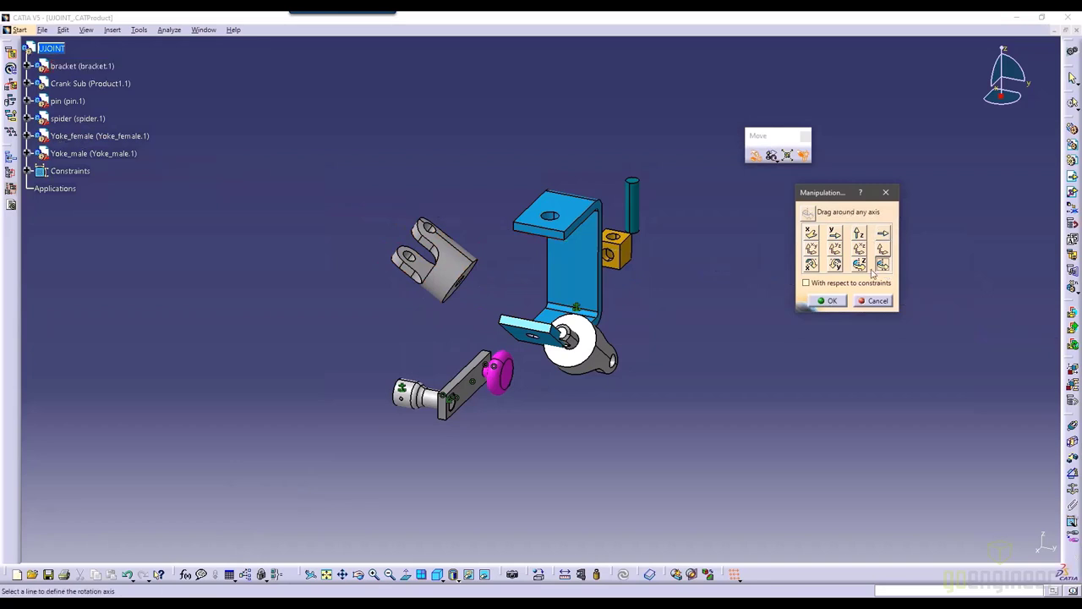
left_click(536, 236)
left_click_drag(440, 262, 575, 173)
left_click(882, 248)
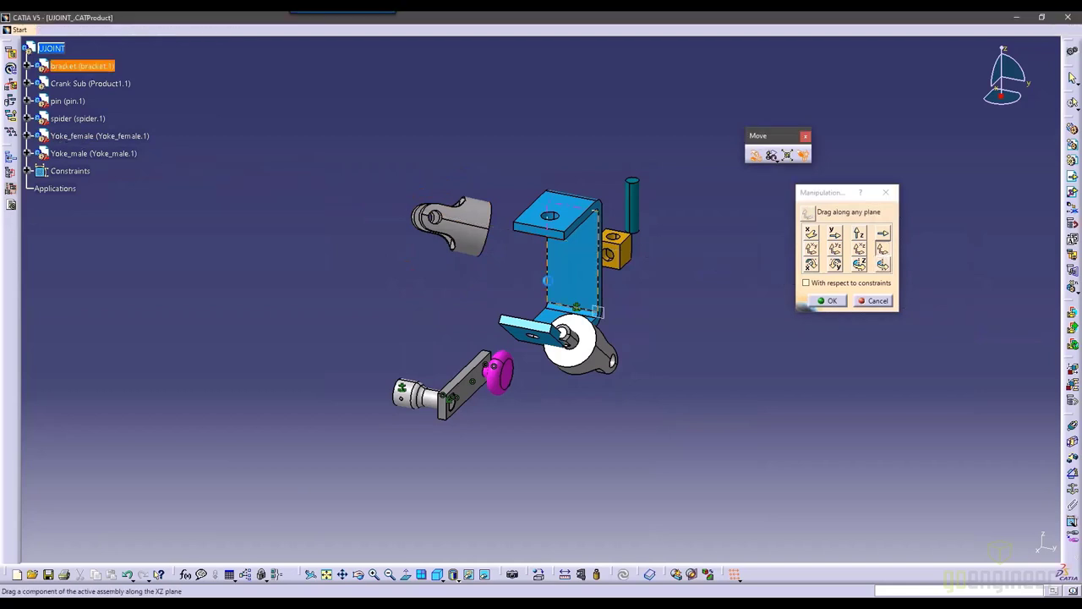
left_click_drag(453, 224, 526, 235)
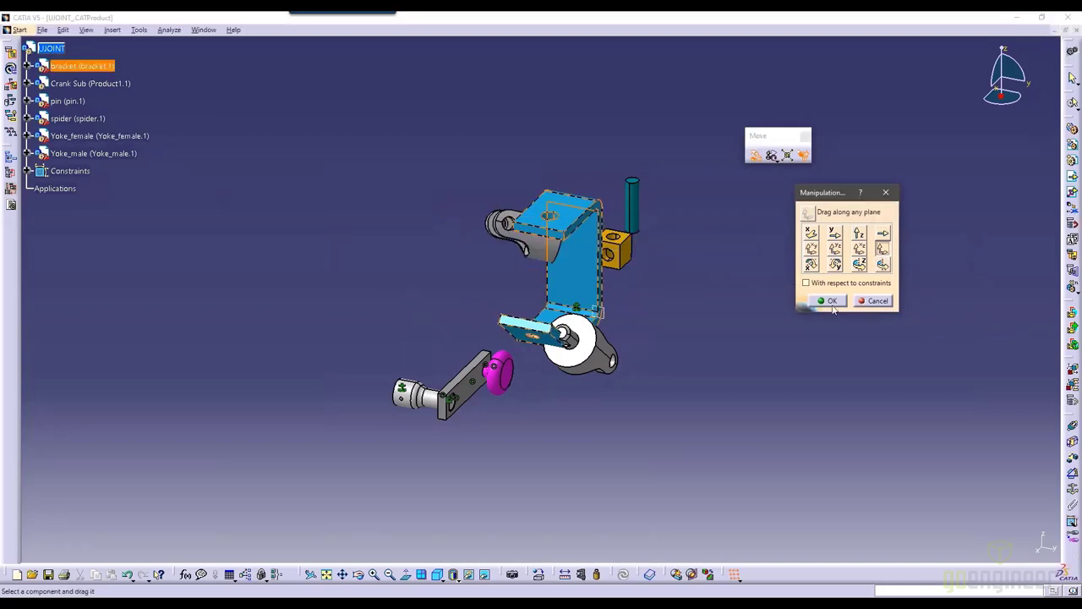
left_click(827, 300)
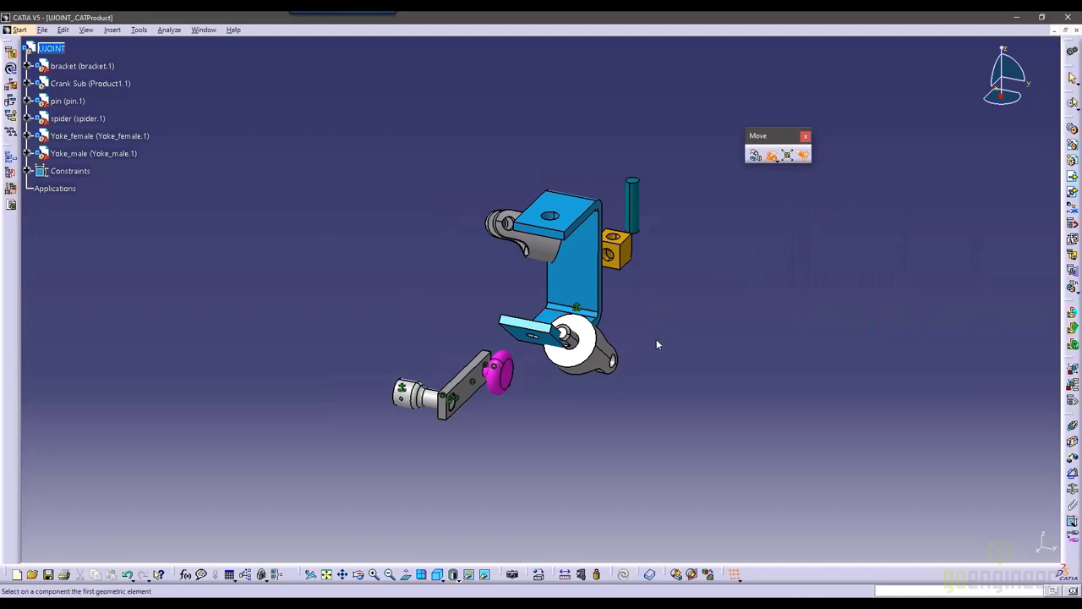
Snap the yoke's axis onto the bracket hole axis, keeping it pointing upward.
left_click(544, 249)
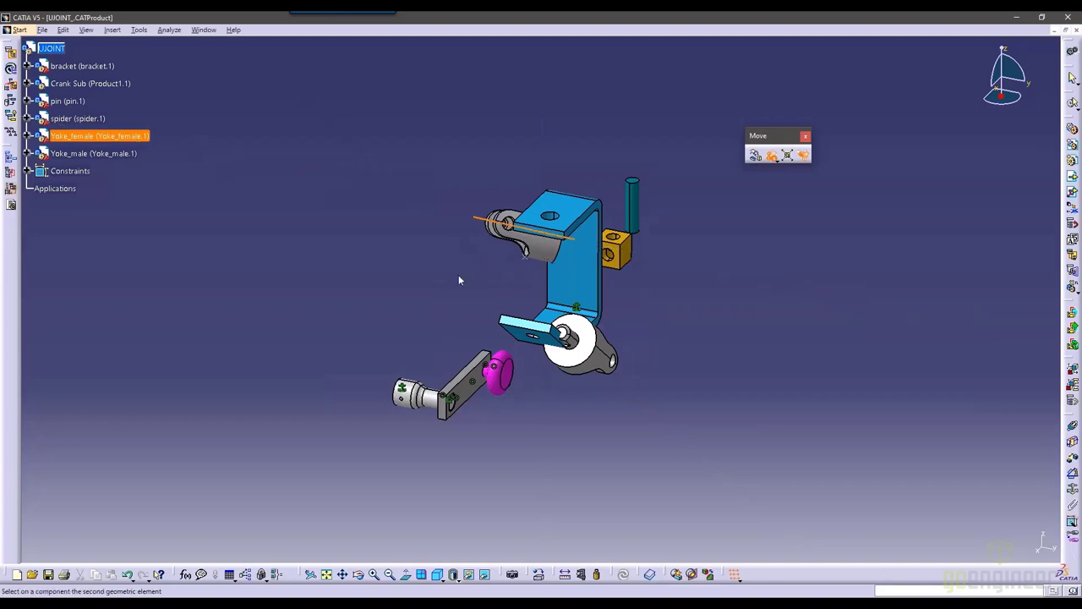
left_click(600, 244)
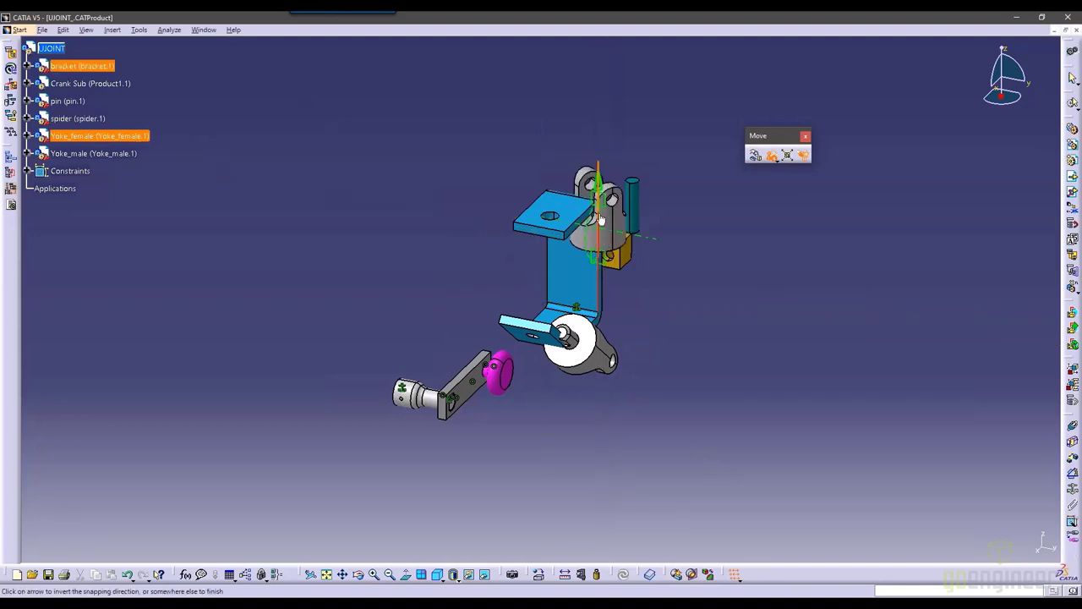
left_click(598, 184)
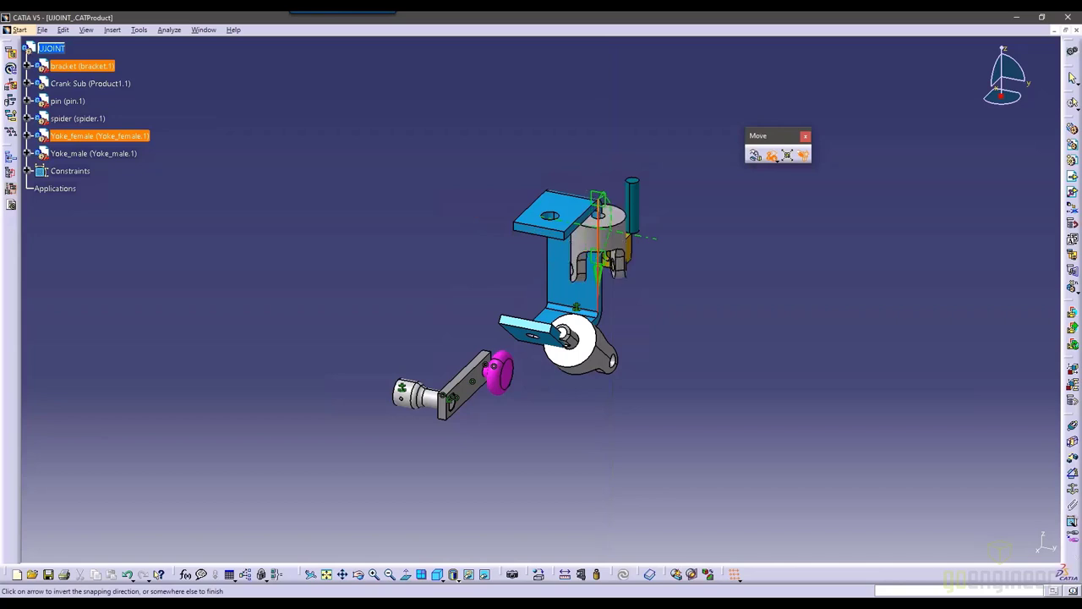
left_click(603, 276)
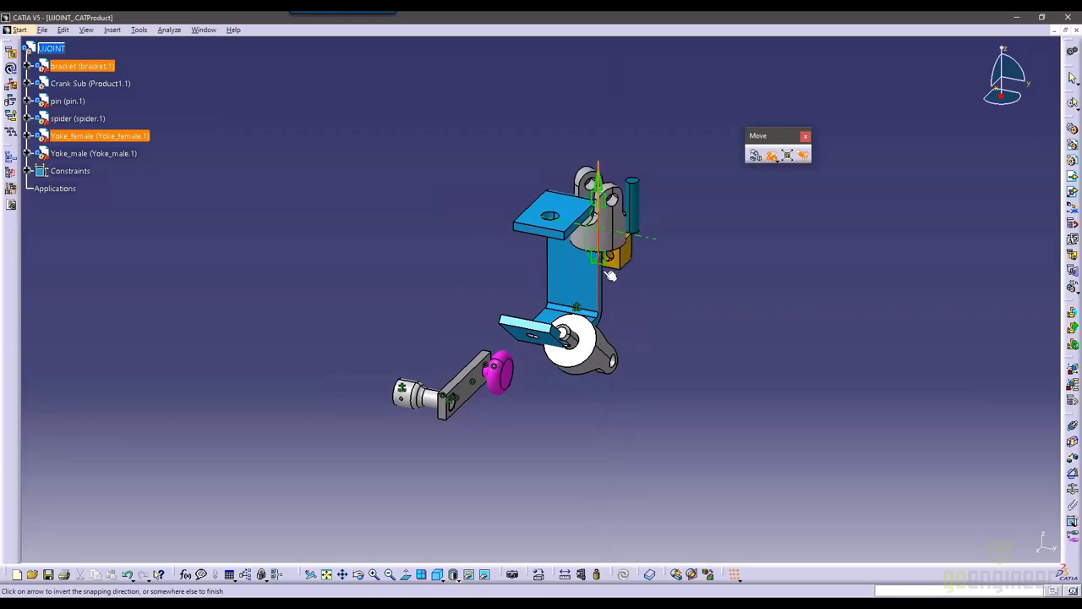
left_click(824, 255)
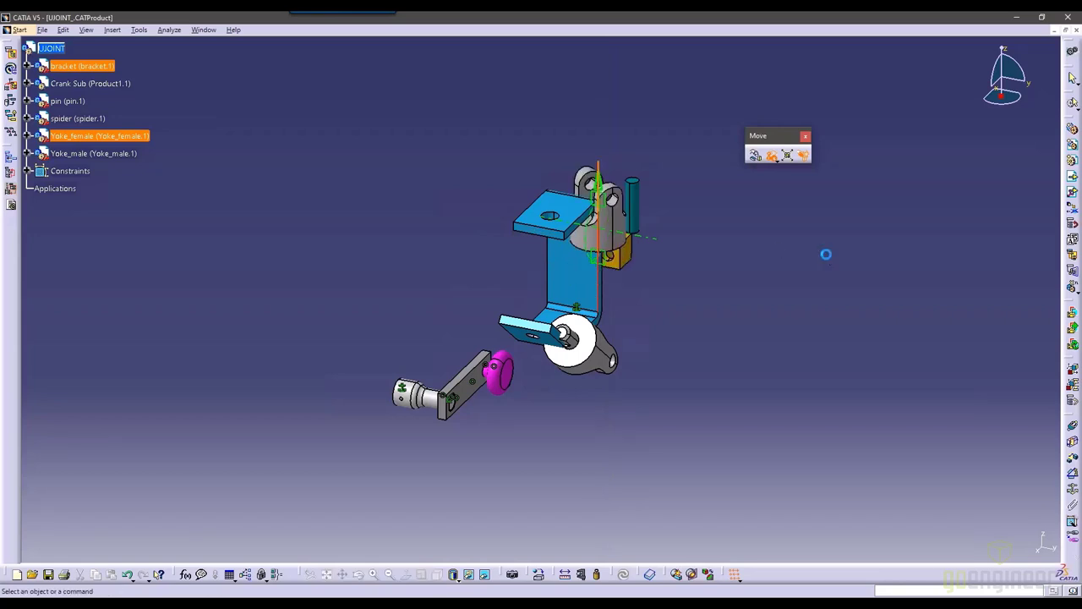
Snap the yoke's axis onto the bracket edge to seat it on the lower arm.
left_click(772, 159)
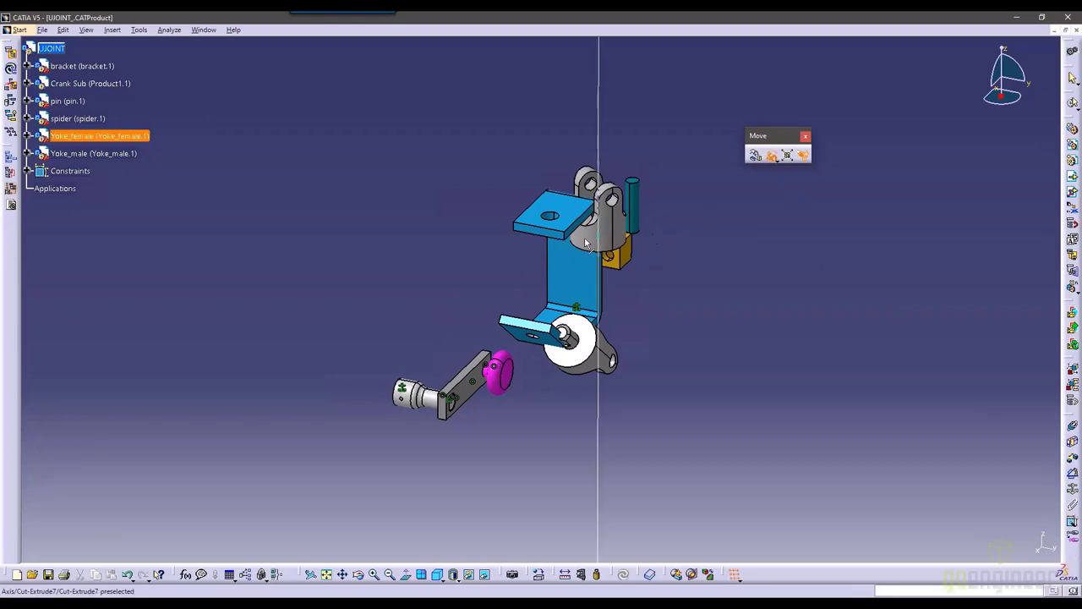
left_click(607, 241)
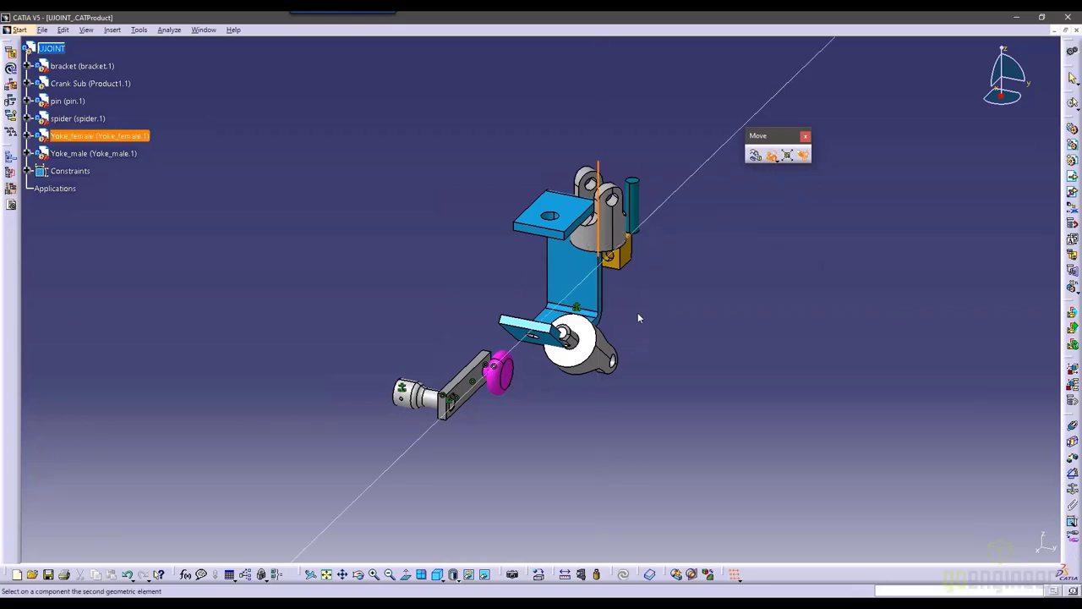
left_click(534, 328)
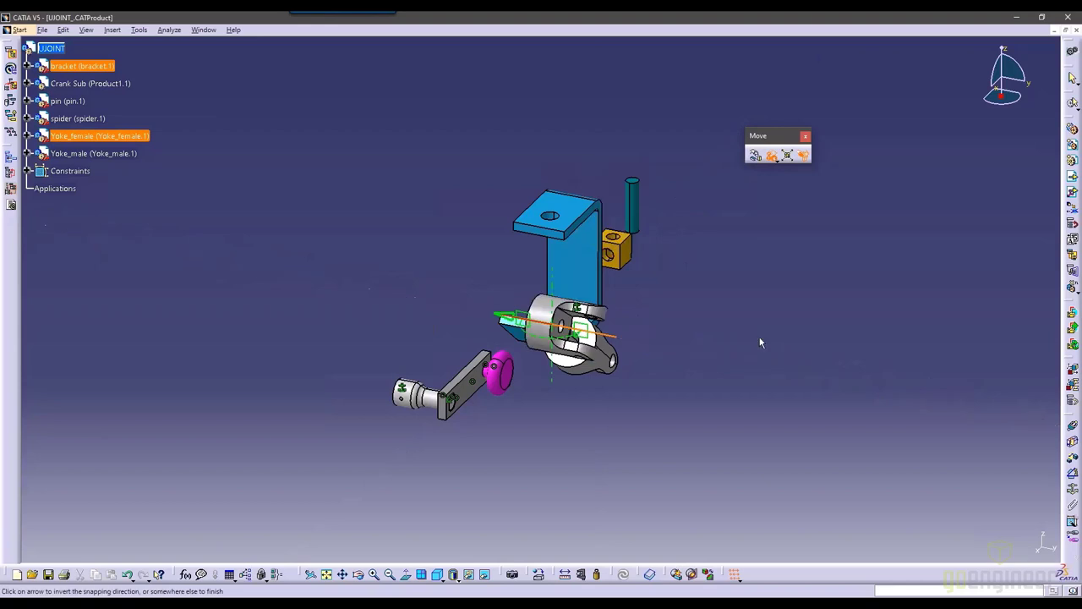
left_click(867, 368)
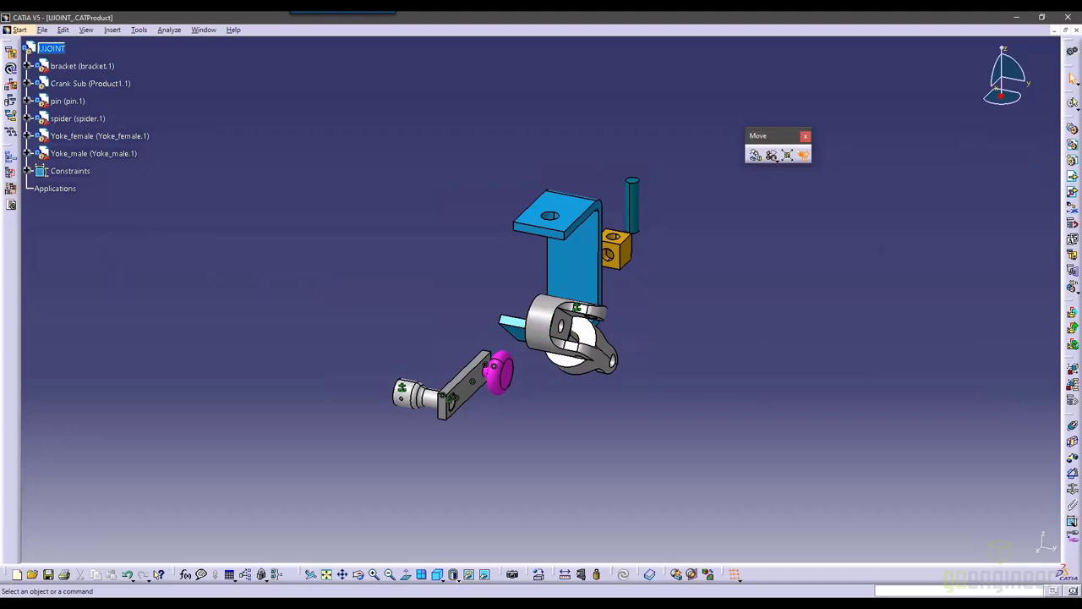
Dock the Move and Constraints toolbars on the right edge and open the Window menu.
left_click_drag(1070, 110, 1053, 178)
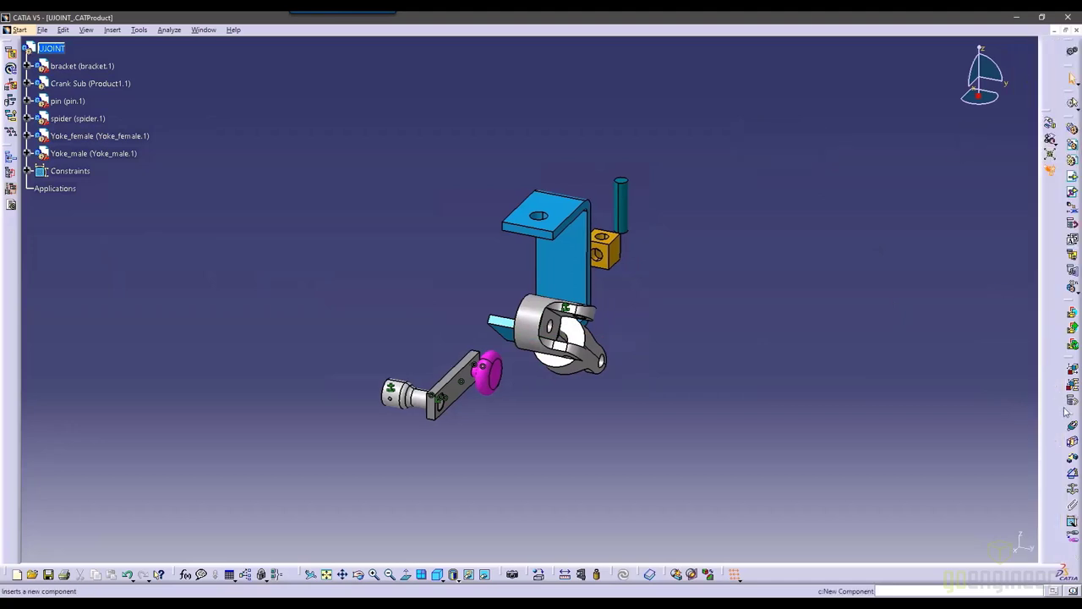
left_click_drag(1067, 412, 750, 203)
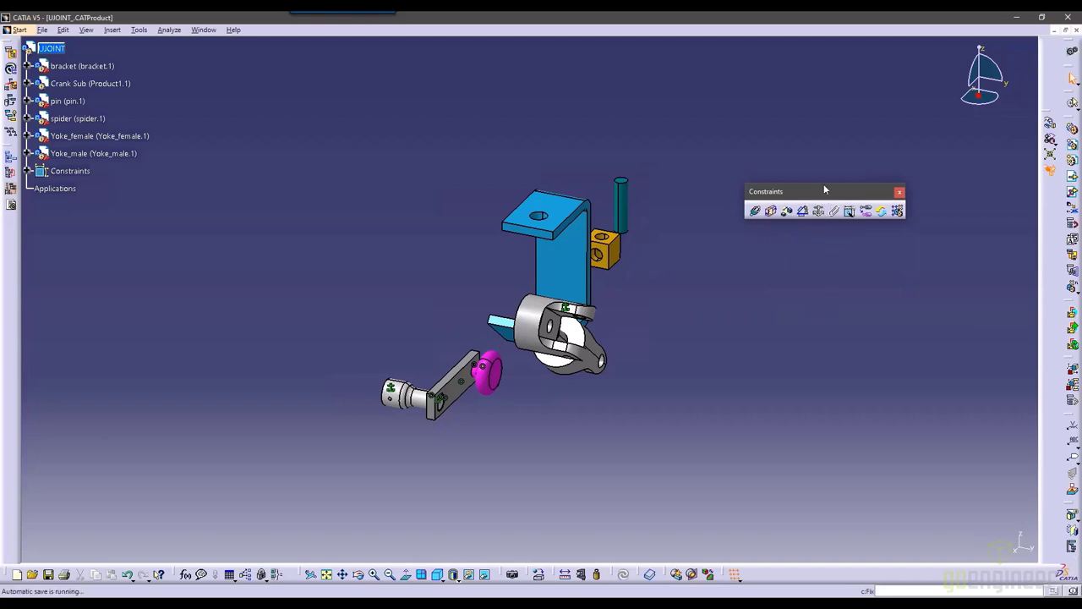
left_click_drag(1060, 188, 1057, 190)
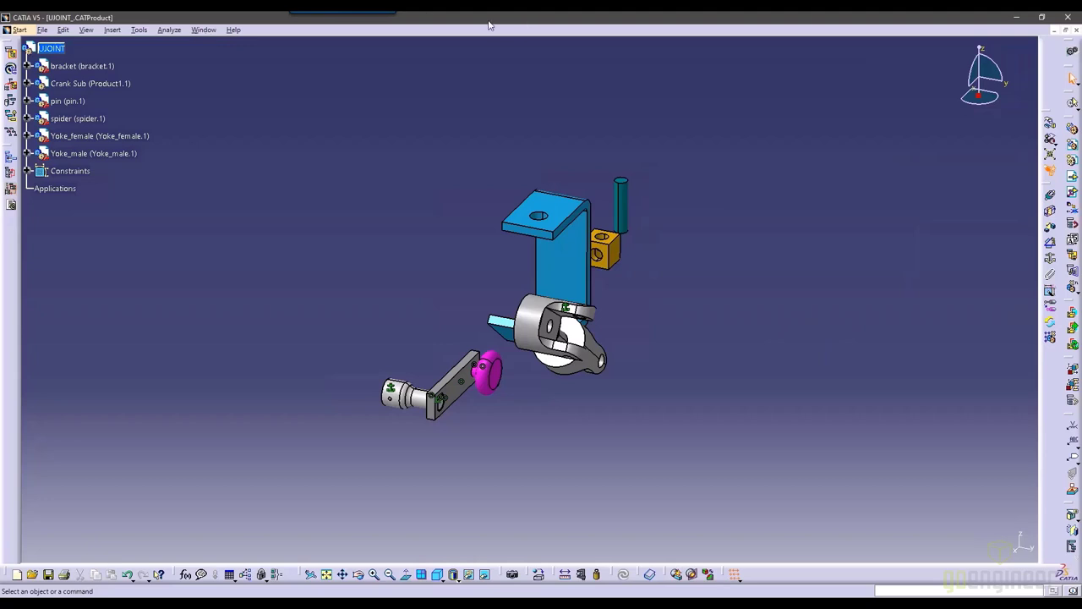
left_click(208, 32)
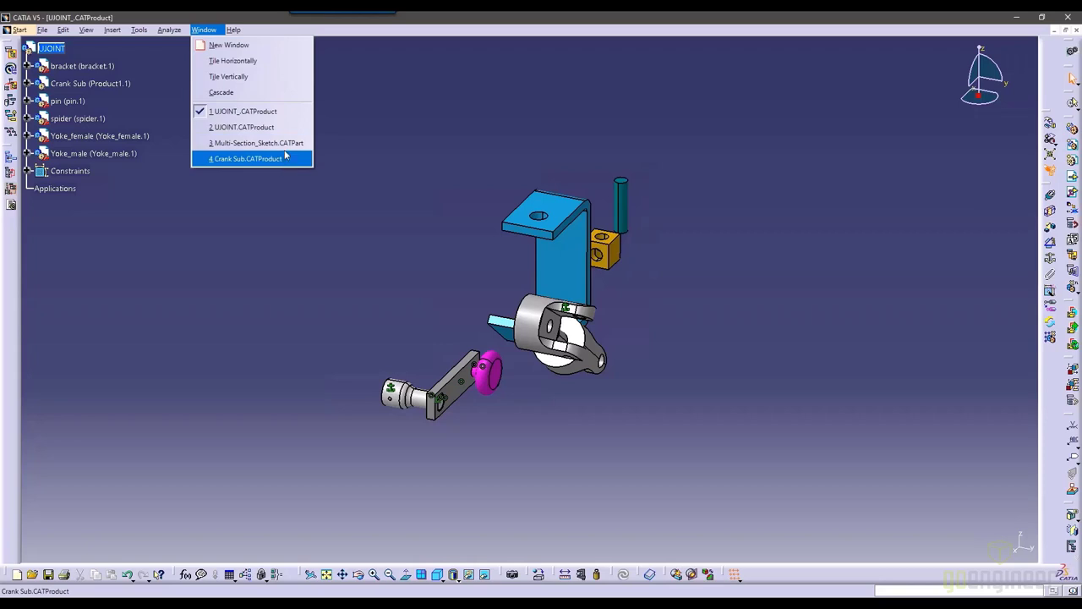
Place the UJOINT.CATProduct window beside SOLIDWORKS's UJoint.SLDASM assembly and orbit it for comparison.
left_click(244, 127)
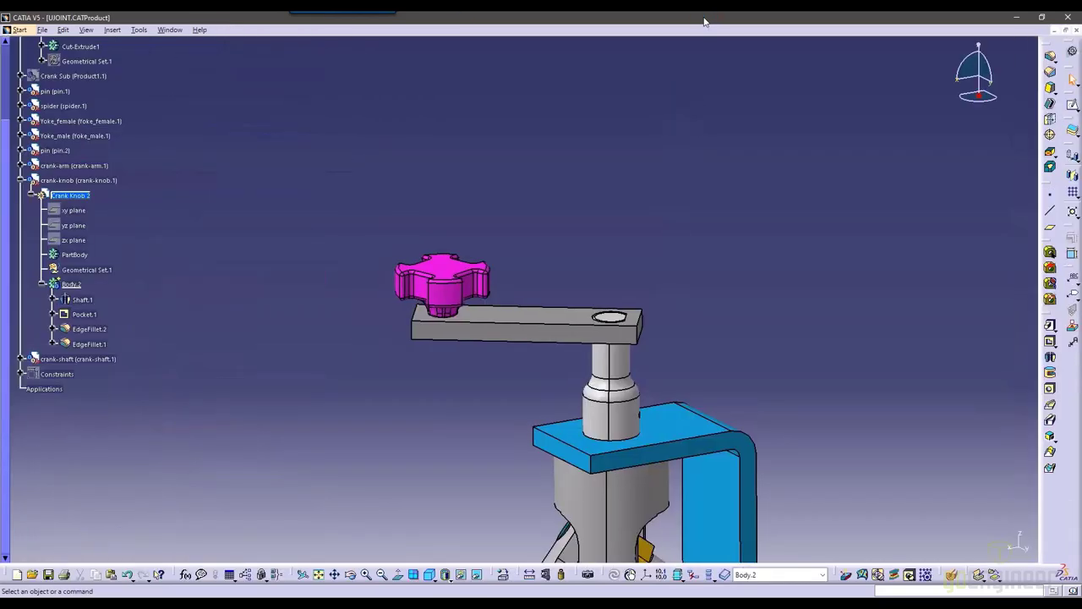
left_click_drag(701, 17, 0, 153)
left_click(755, 27)
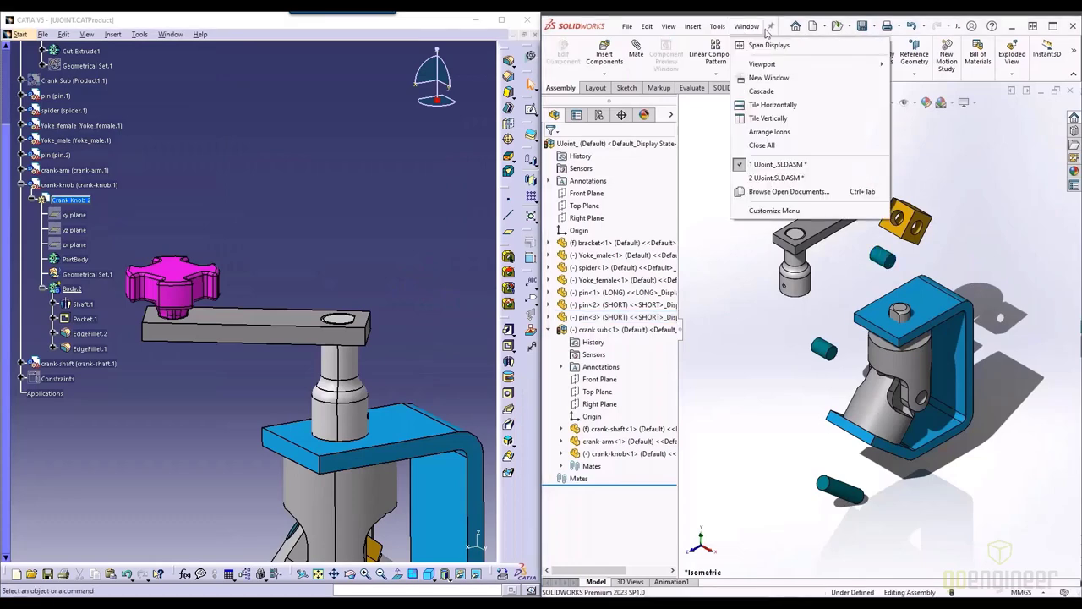
left_click(776, 178)
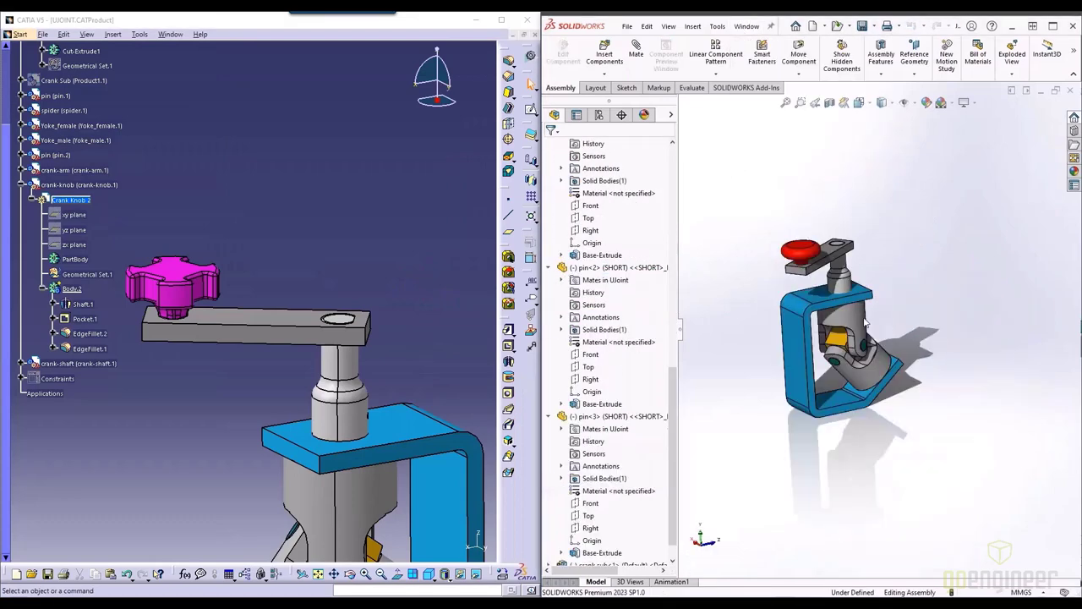
middle_click_drag(797, 386, 902, 418)
middle_click_drag(734, 338, 865, 352)
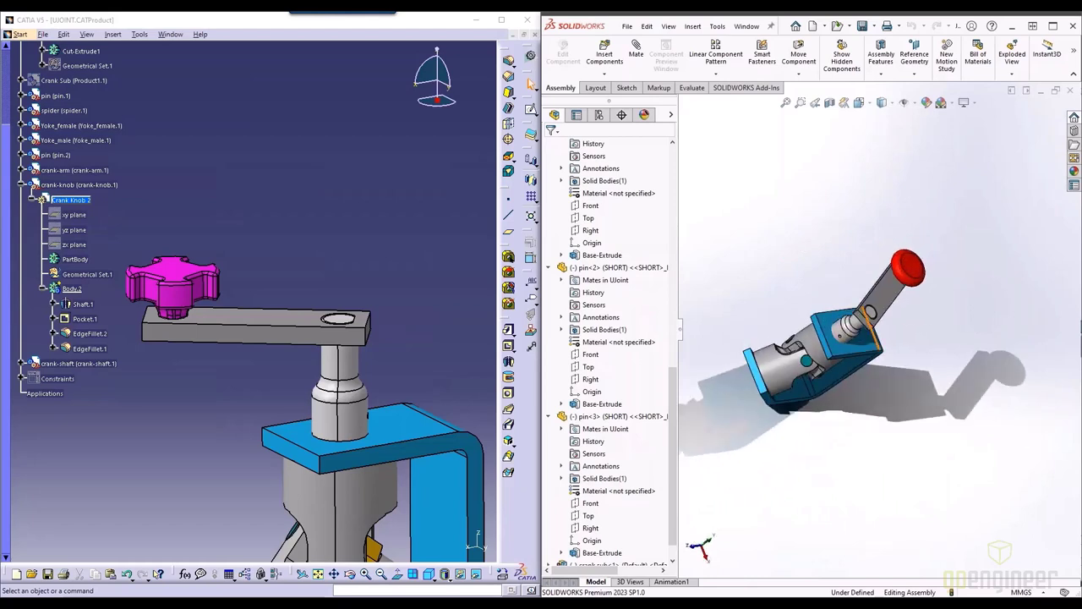
left_click_drag(907, 269, 849, 225)
Make the top UJOINT assembly active again and maximise CATIA to full screen.
middle_click_drag(374, 286, 404, 245)
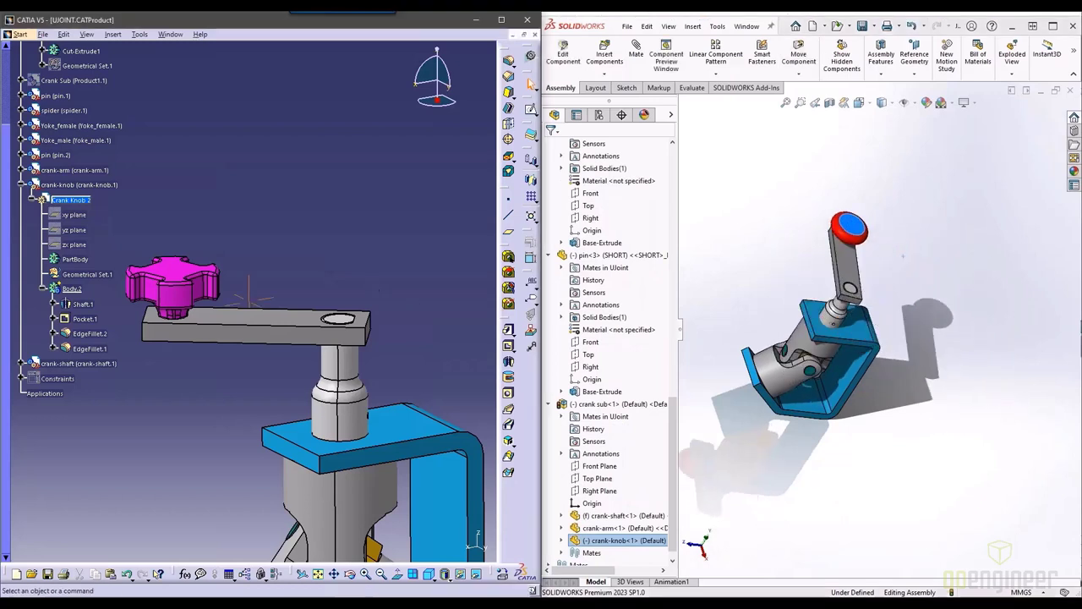
left_click(162, 262)
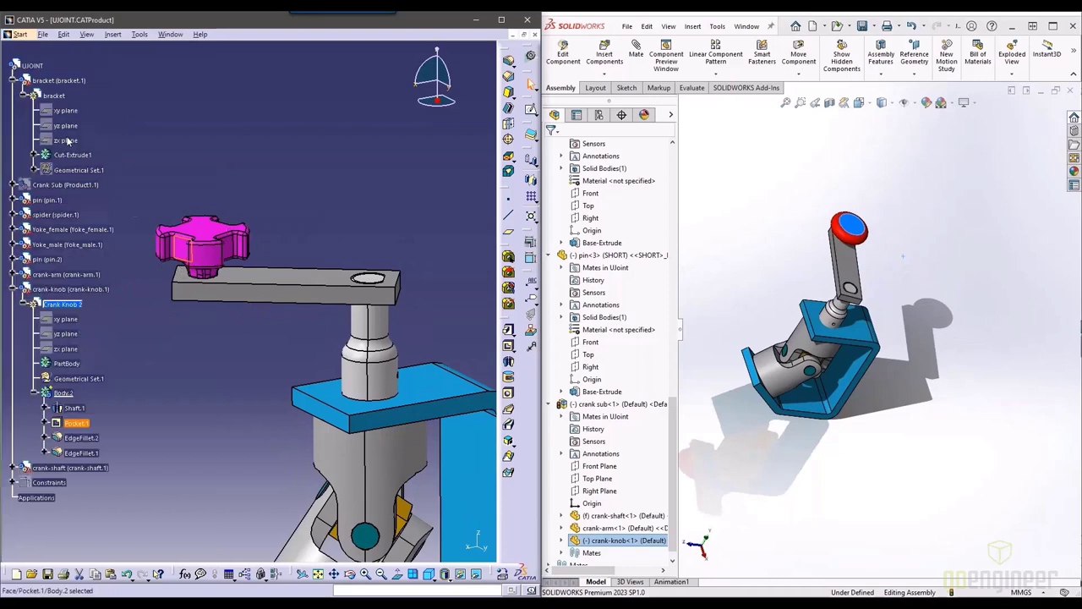
double_click(32, 65)
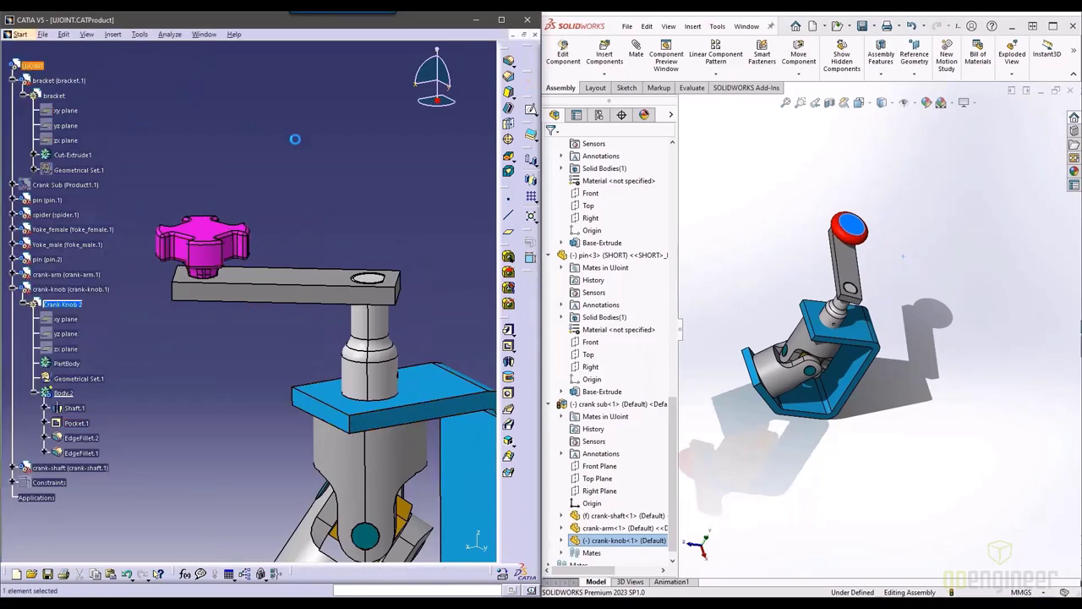
left_click(502, 20)
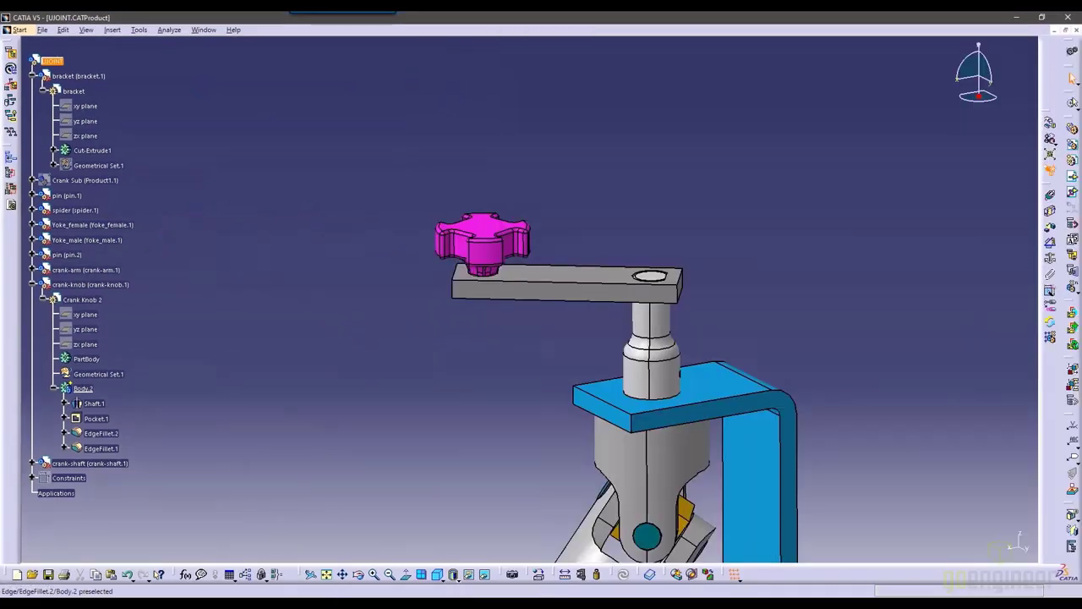
Swing the crank knob around the shaft axis with constraints respected, articulating the joint.
left_click(438, 248)
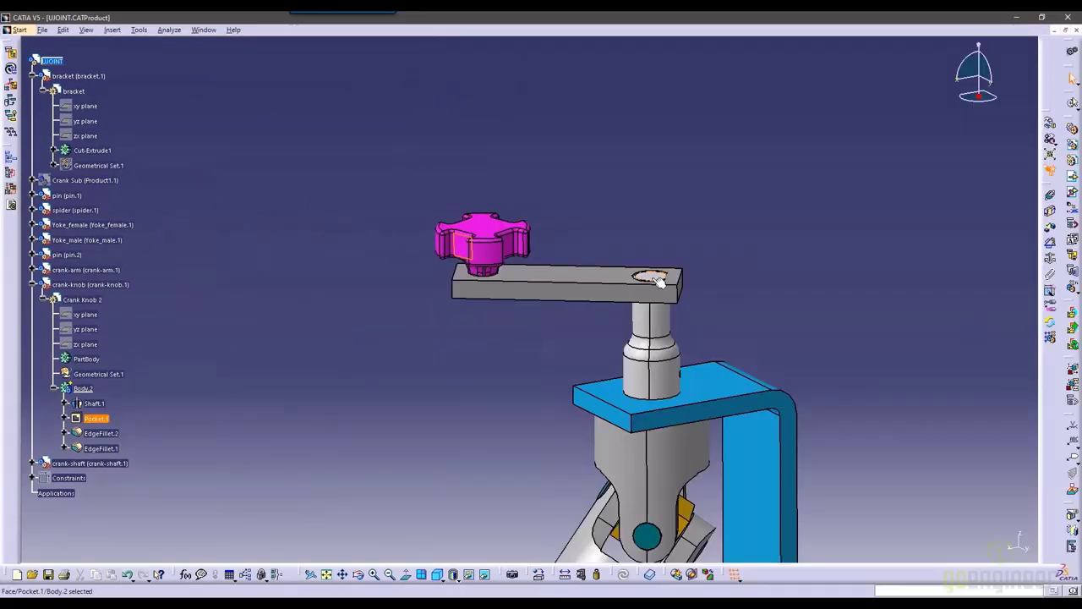
middle_click_drag(658, 281, 510, 167)
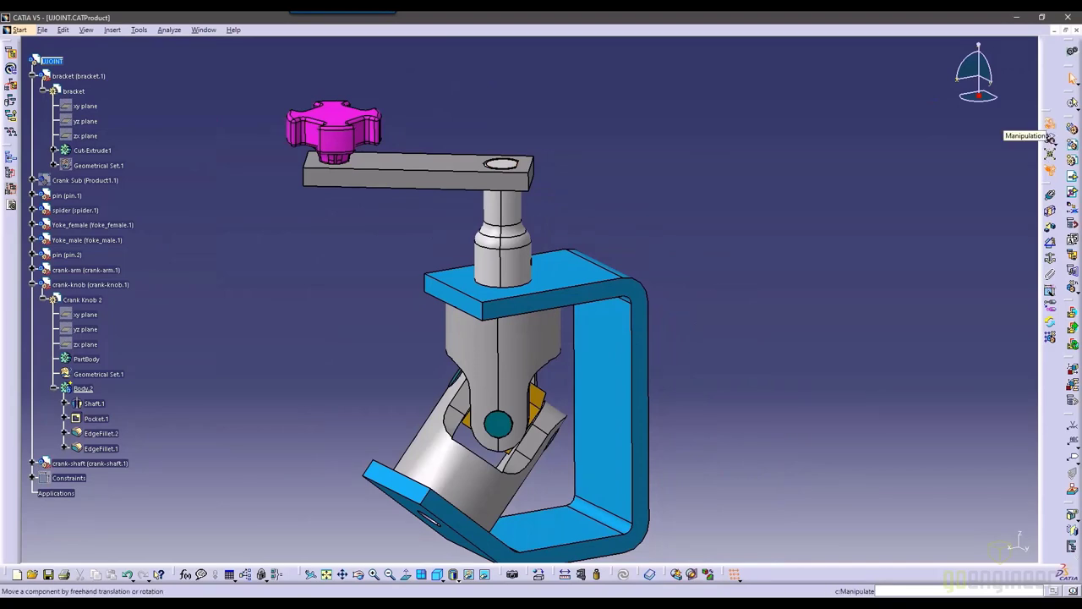
left_click(1051, 138)
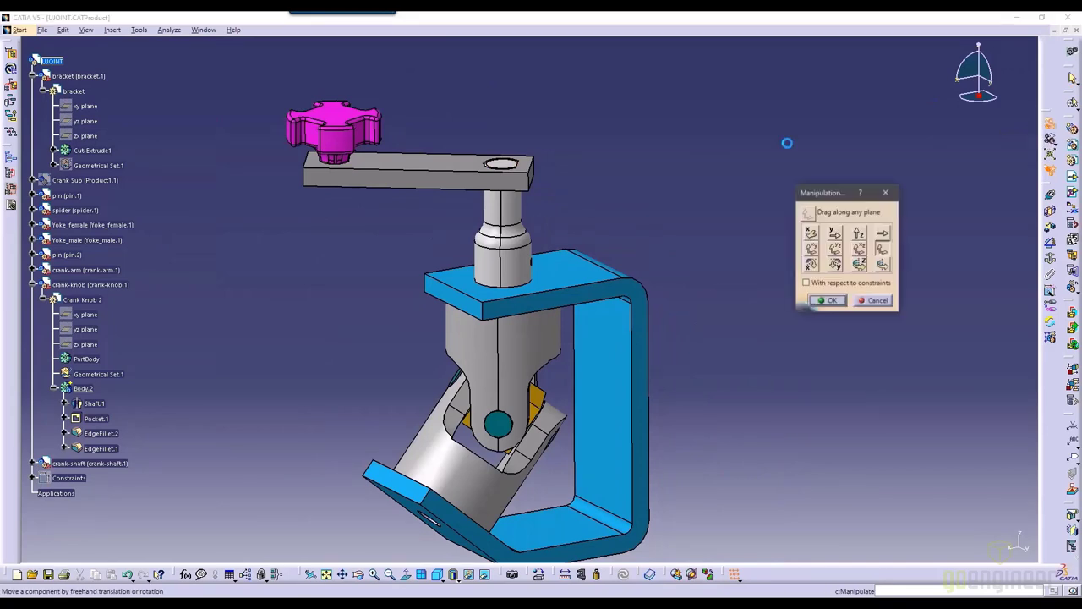
left_click(812, 284)
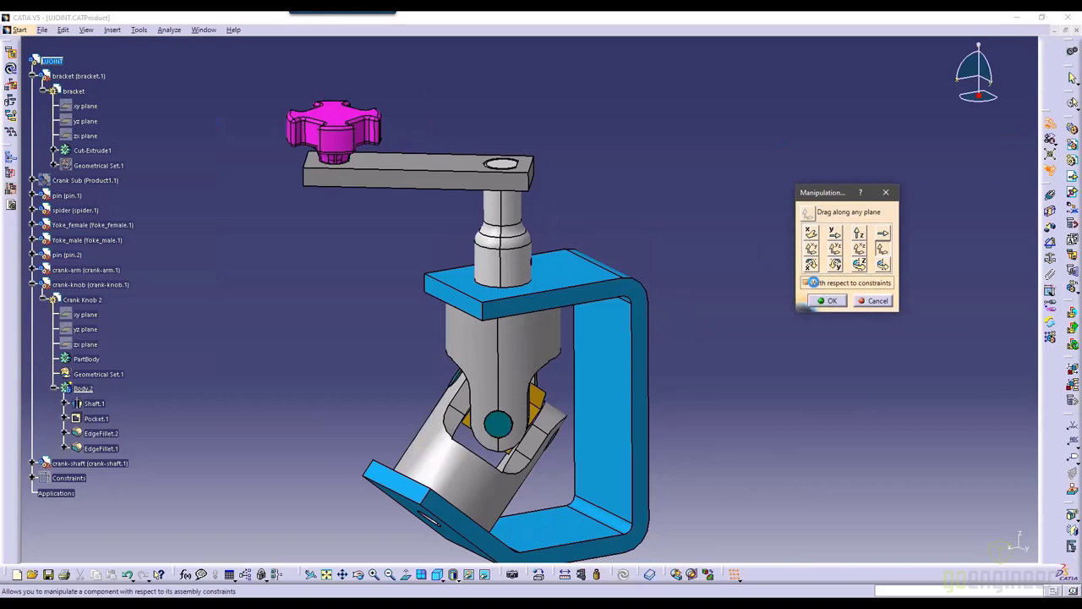
left_click(883, 264)
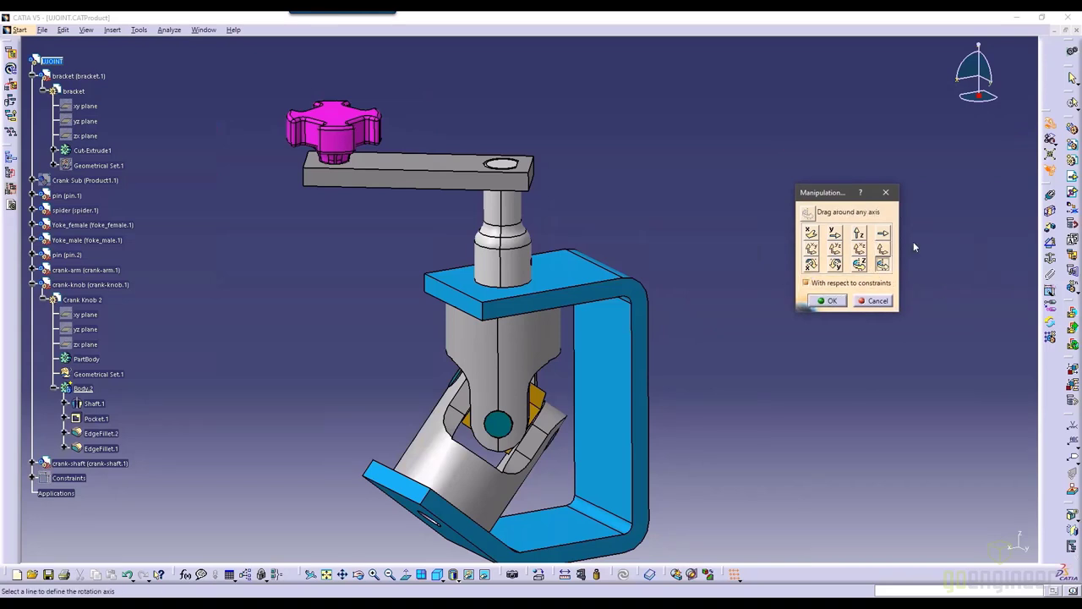
left_click(513, 268)
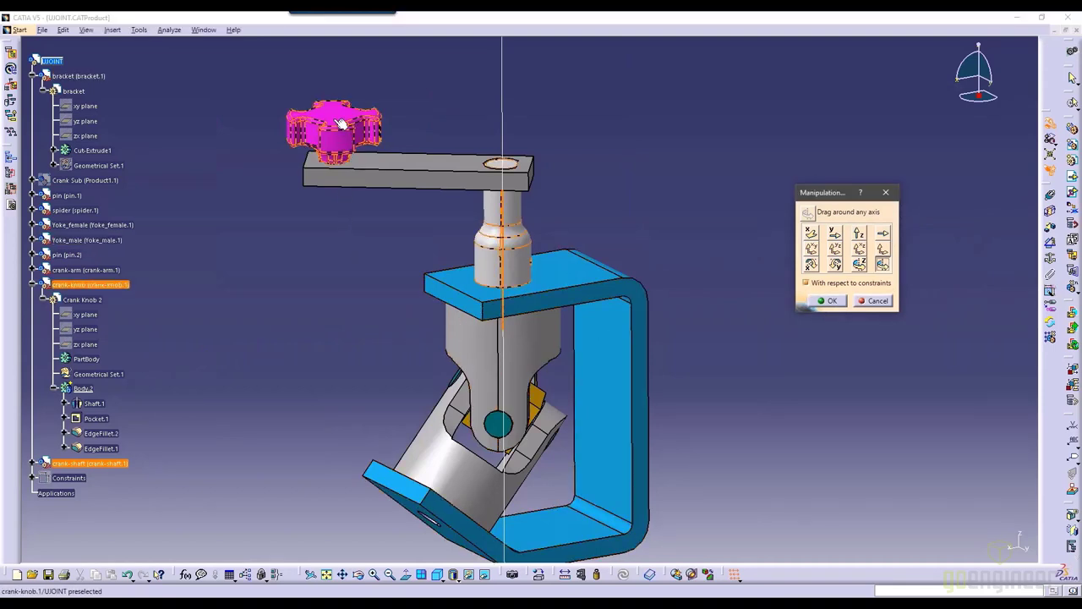
left_click_drag(341, 123, 372, 161)
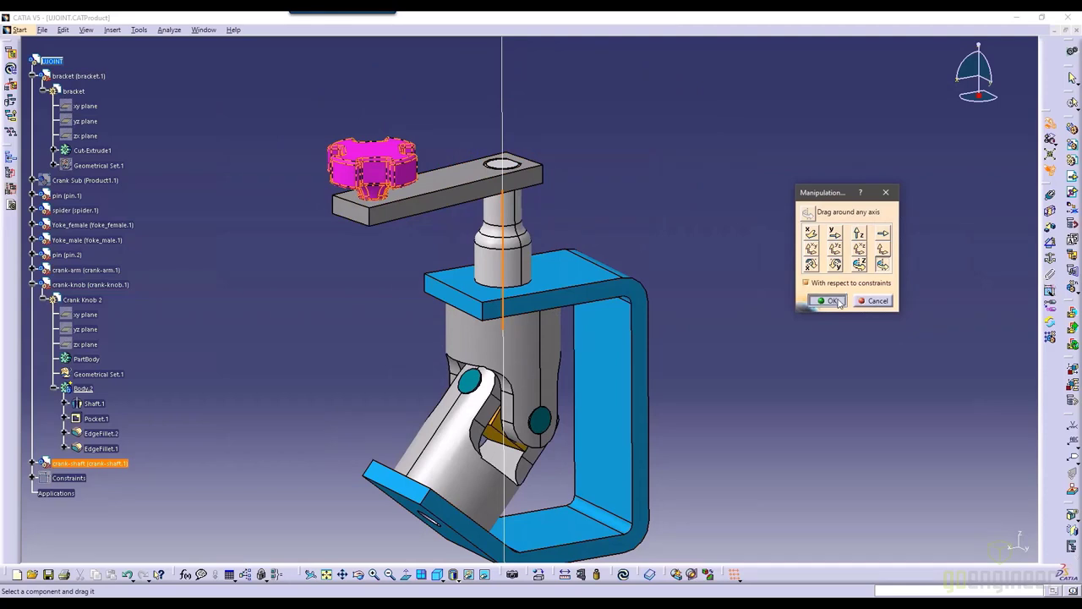
left_click(832, 301)
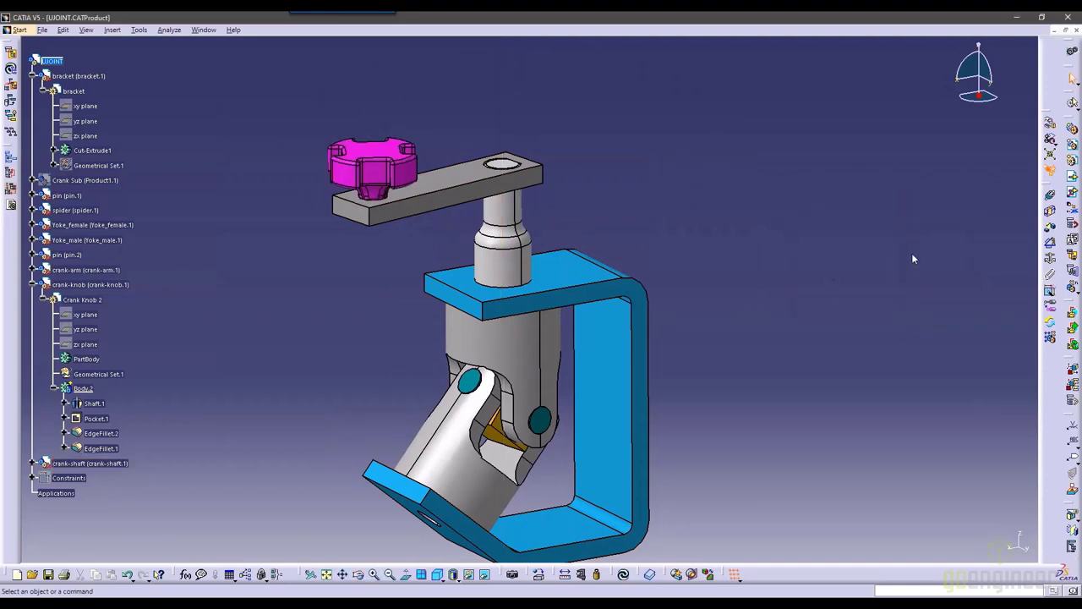
Collapse the bracket and crank-knob tree branches and switch to the UJOINT_CATProduct window.
left_click(204, 30)
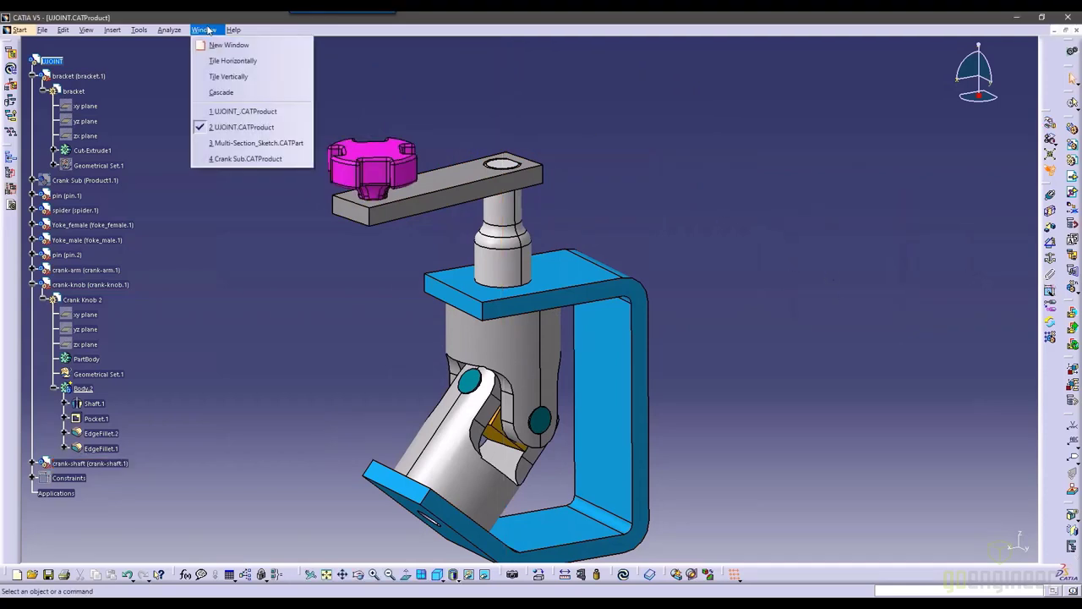
left_click(133, 155)
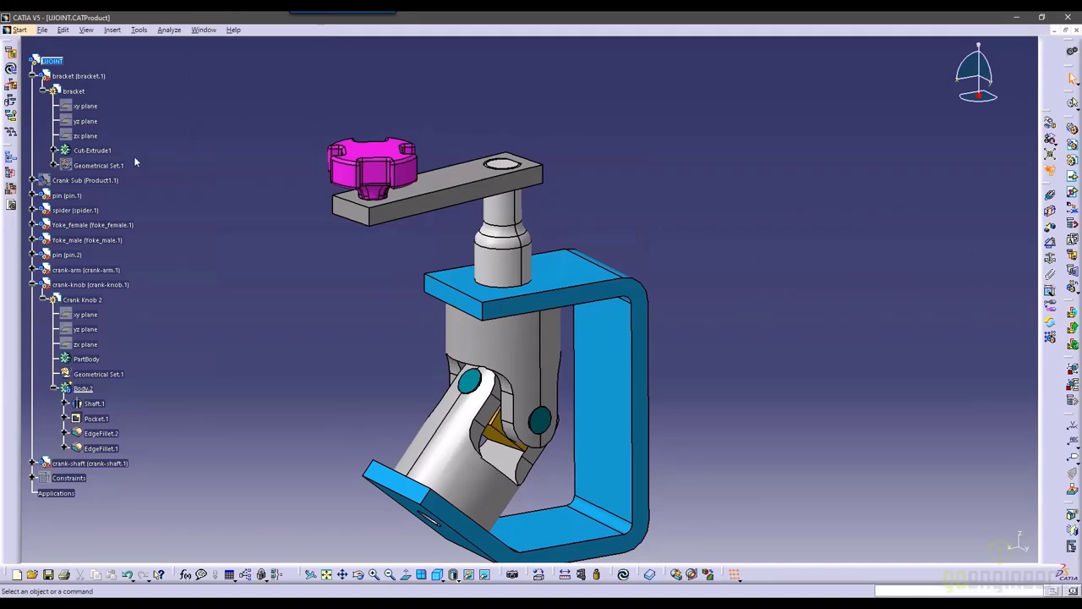
left_click(33, 77)
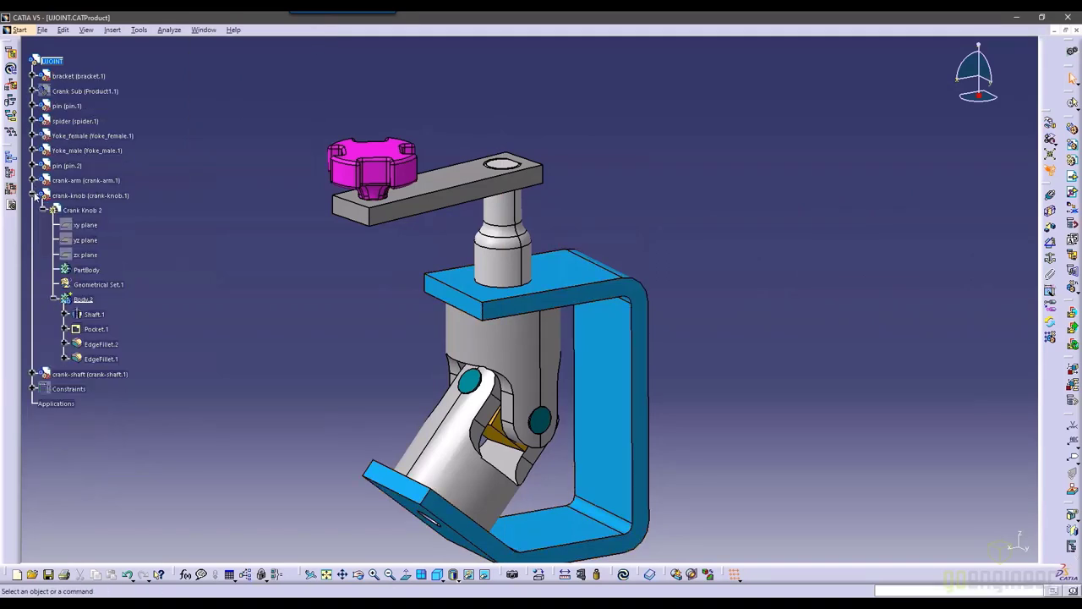
left_click(33, 195)
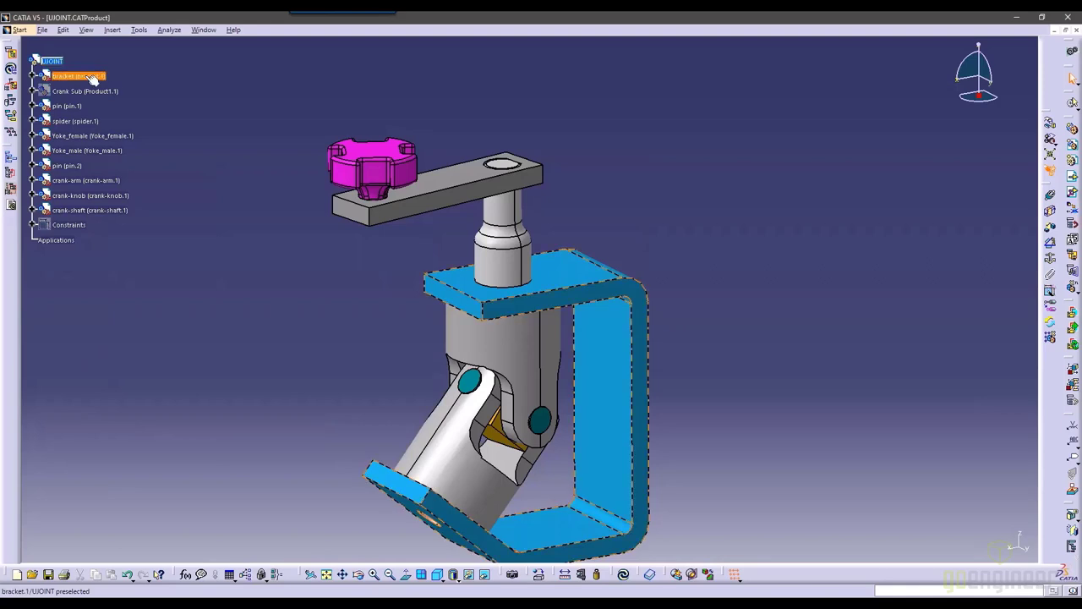
left_click(203, 30)
left_click(246, 108)
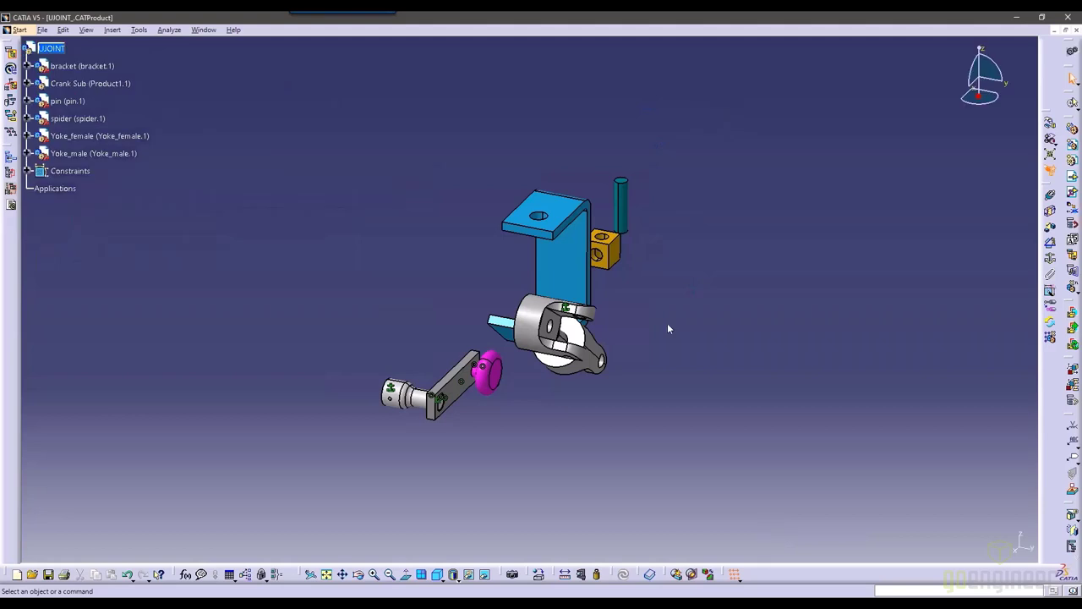
middle_click_drag(669, 329, 533, 345)
middle_click_drag(409, 339, 449, 397)
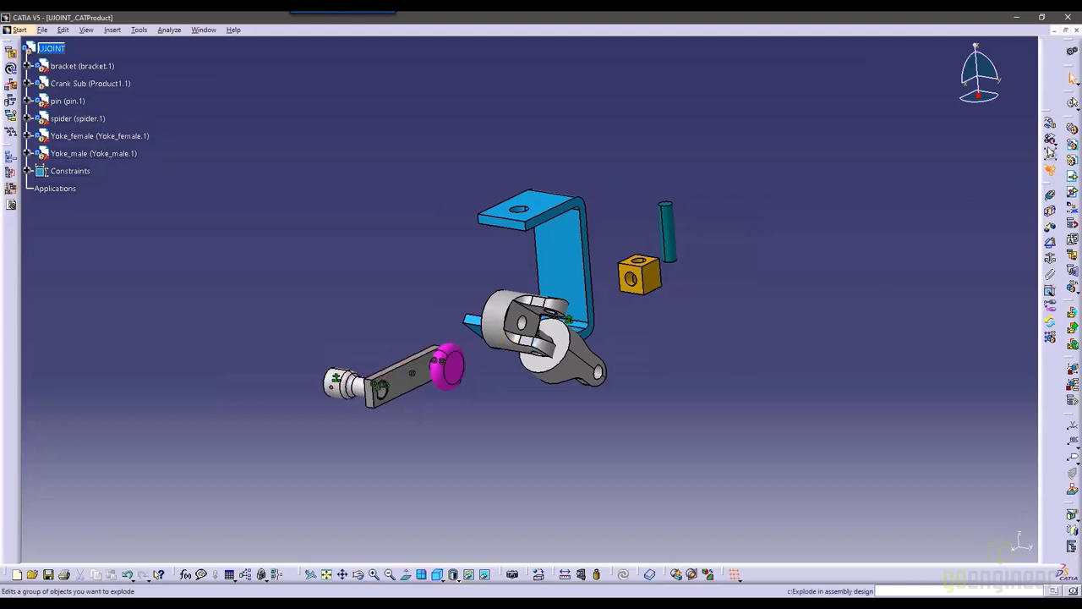
Try sliding the crank sub-assembly along a picked line, then cancel the move.
left_click(1049, 124)
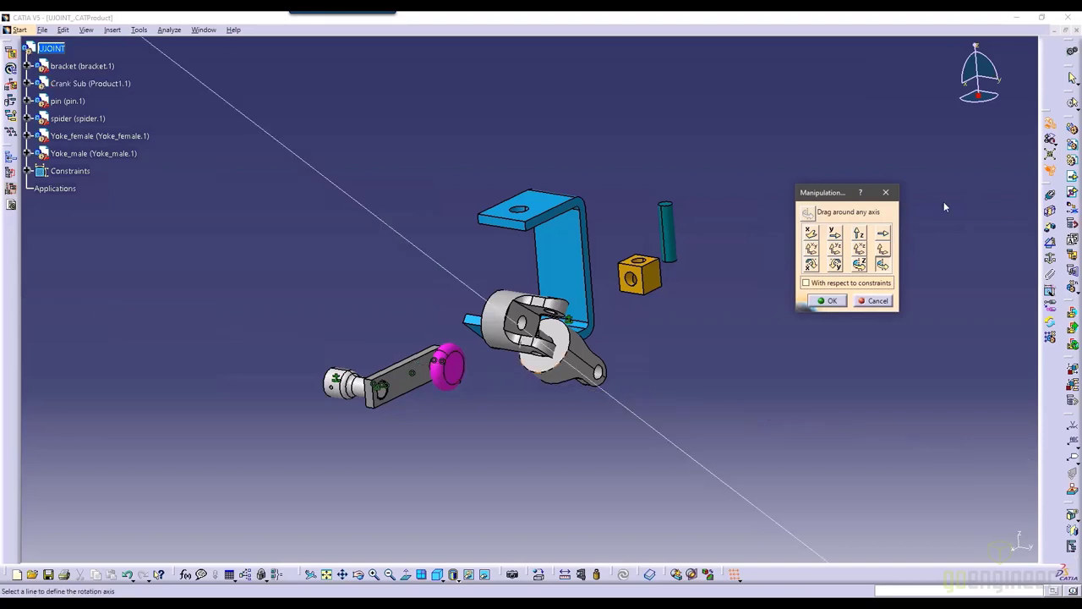
left_click(884, 236)
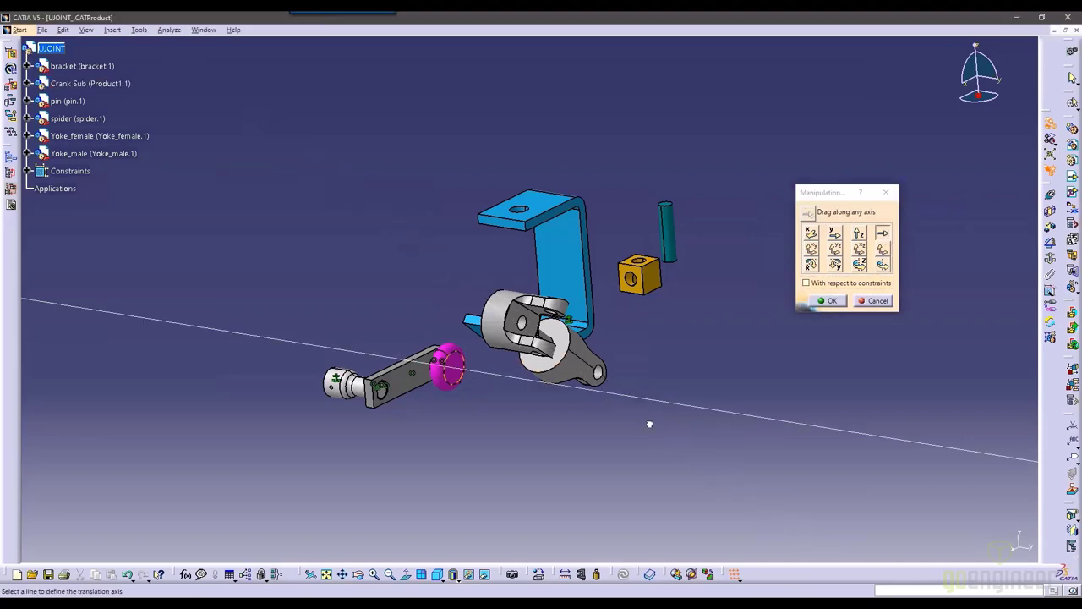
left_click(437, 396)
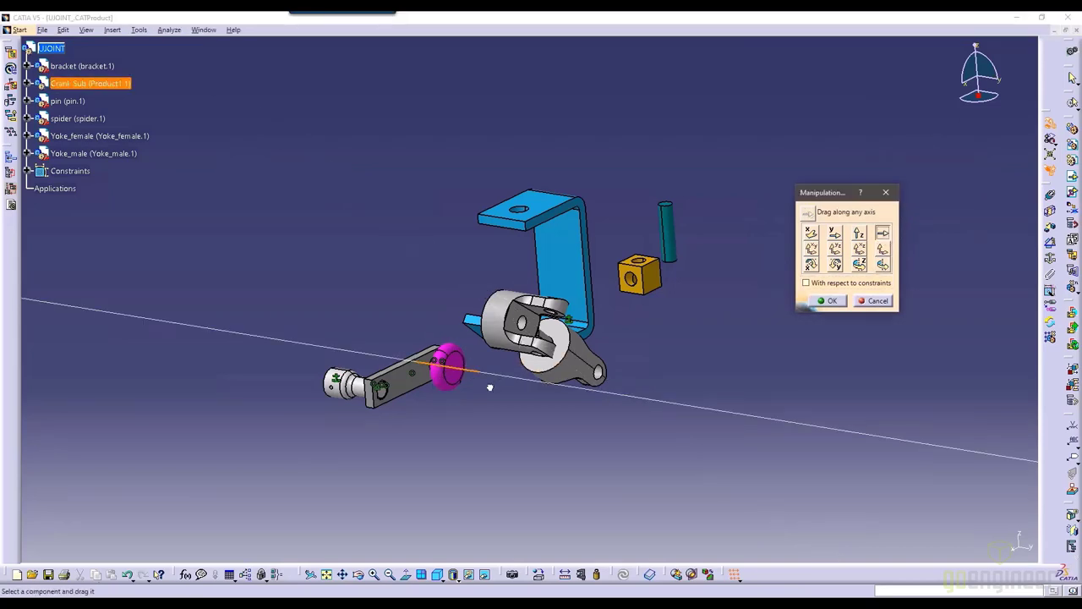
left_click_drag(448, 396, 352, 397)
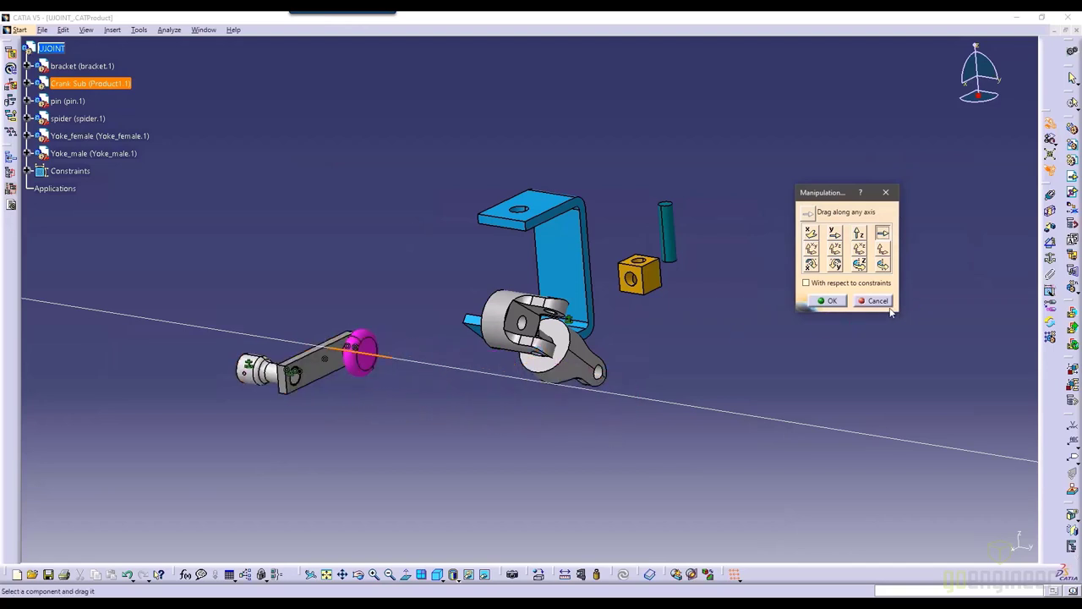
left_click(874, 302)
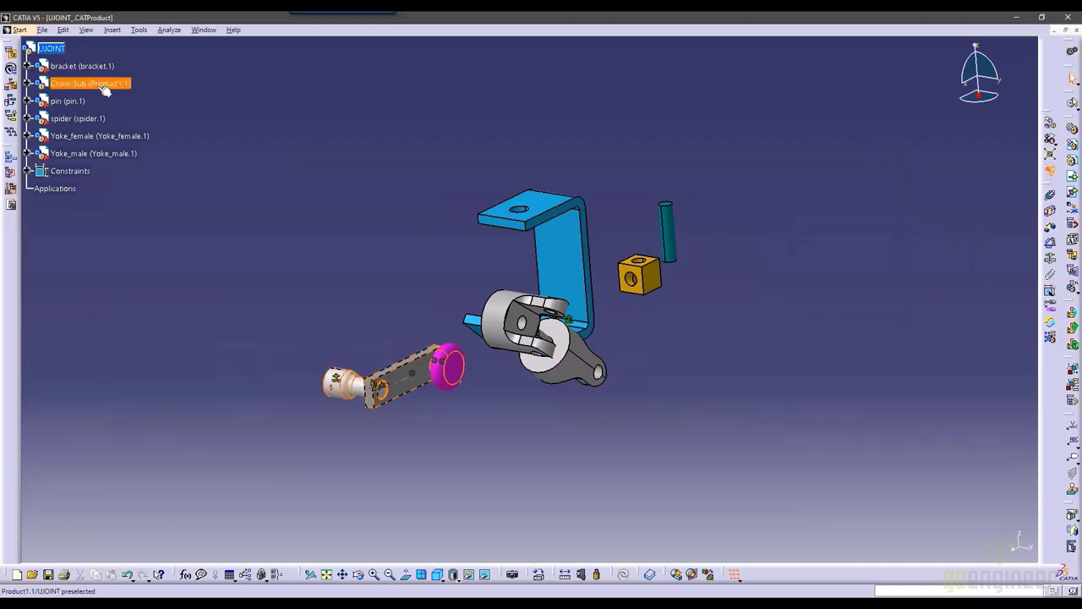
Expand Crank Sub and drag the crank knob along X off the arm.
left_click(44, 86)
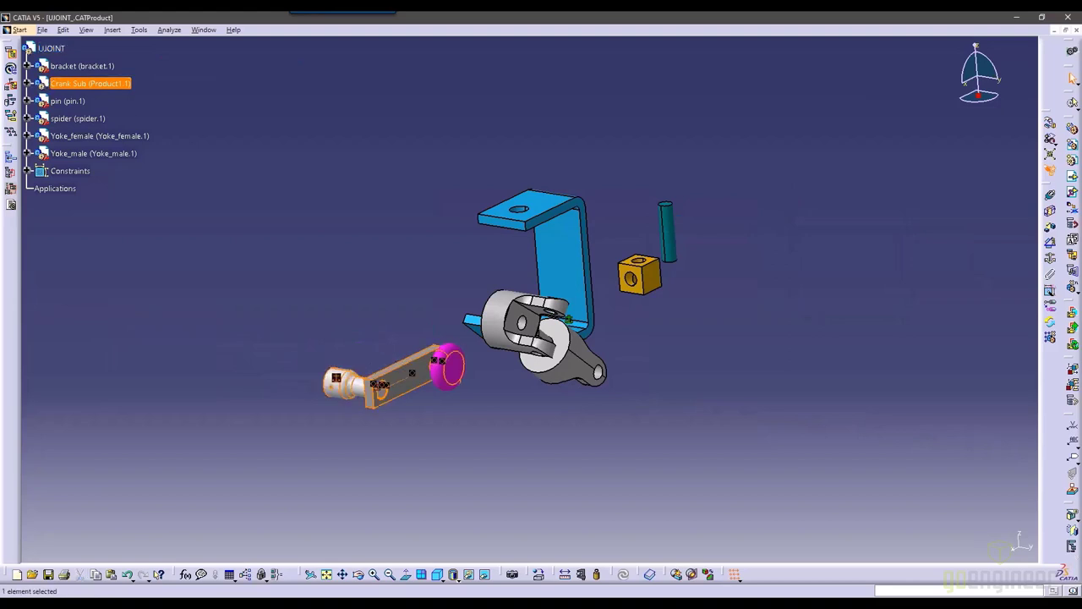
left_click(28, 83)
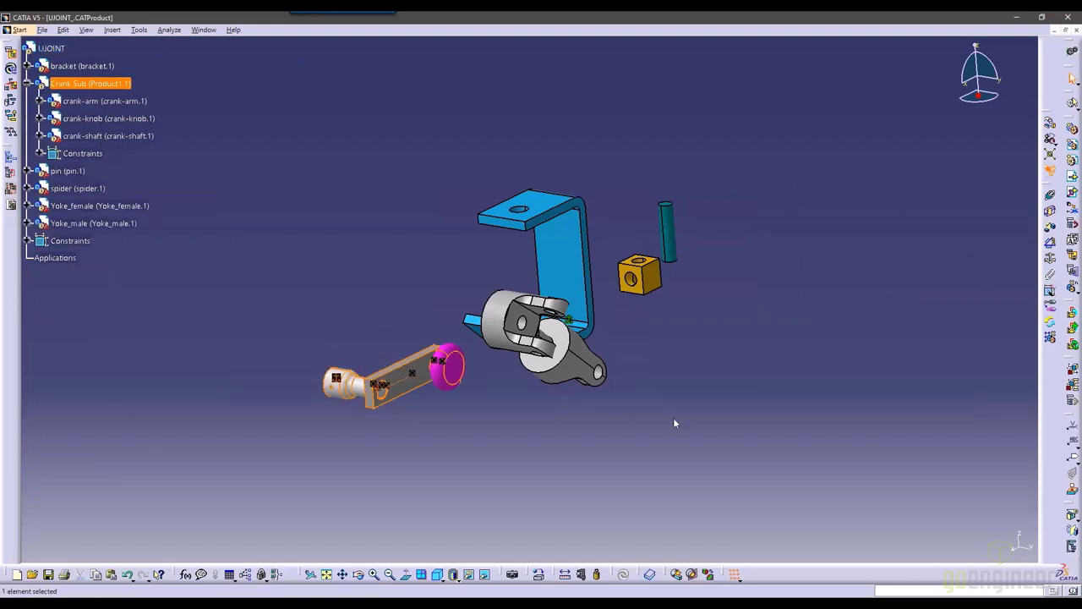
left_click(1050, 123)
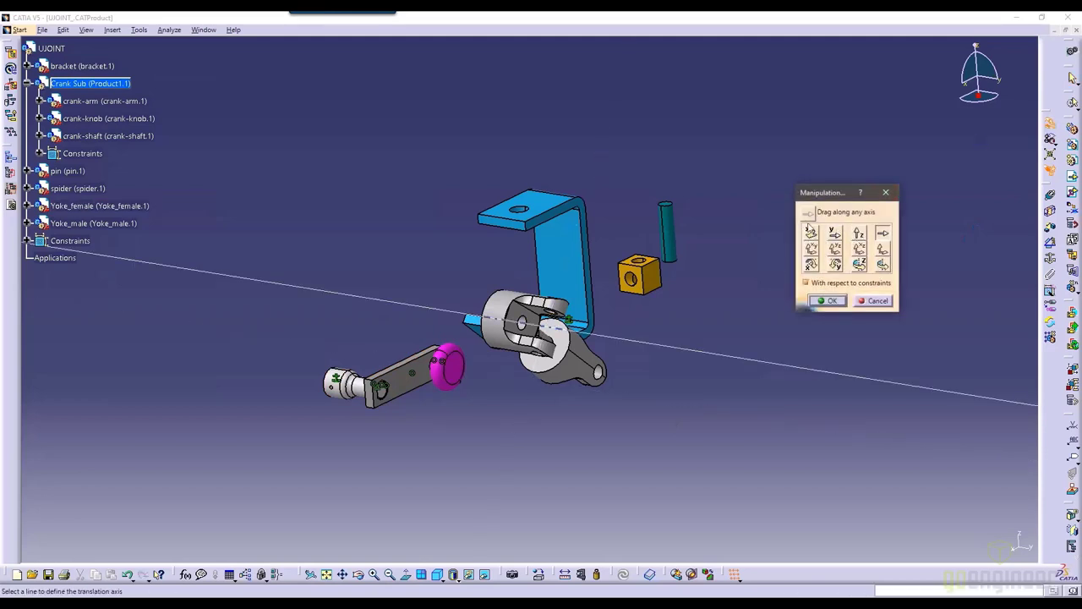
left_click(811, 232)
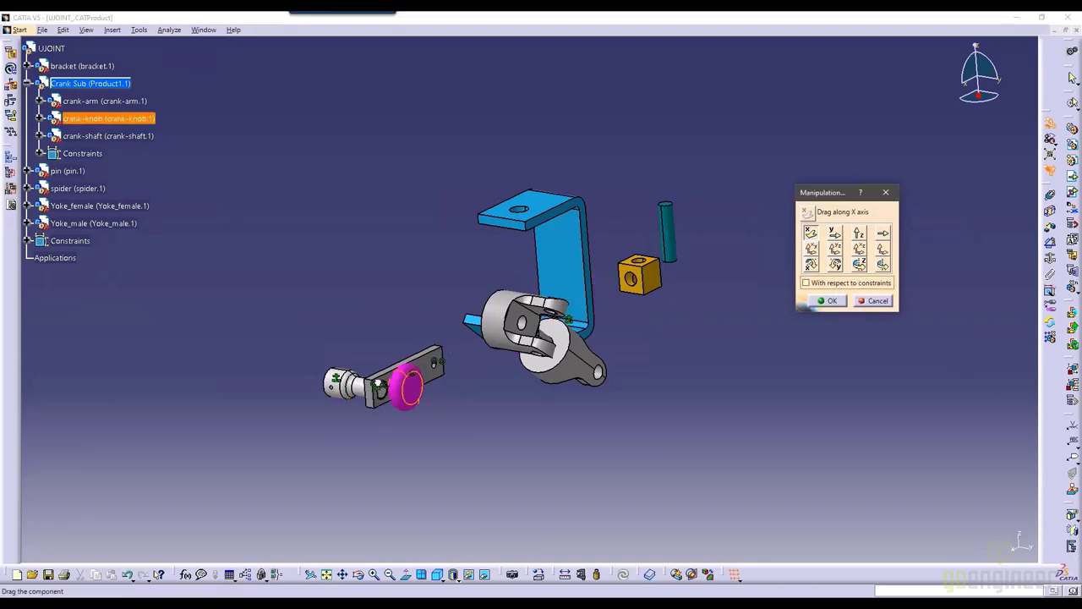
left_click_drag(412, 385, 338, 418)
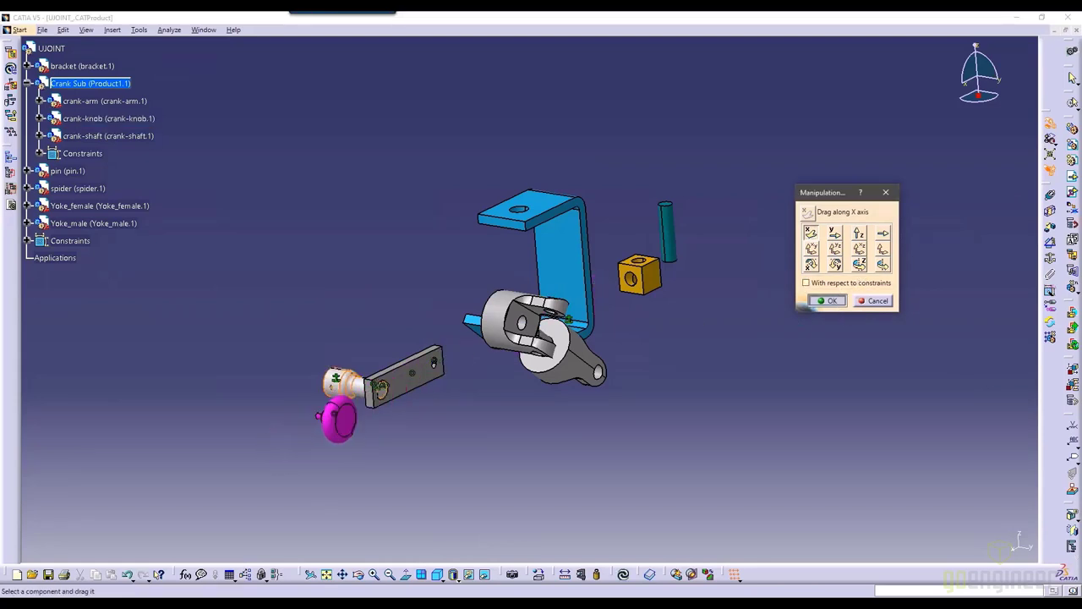
left_click(838, 304)
Switch to the Crank Sub.CATProduct window and float the Move toolbar over the viewport.
left_click(201, 30)
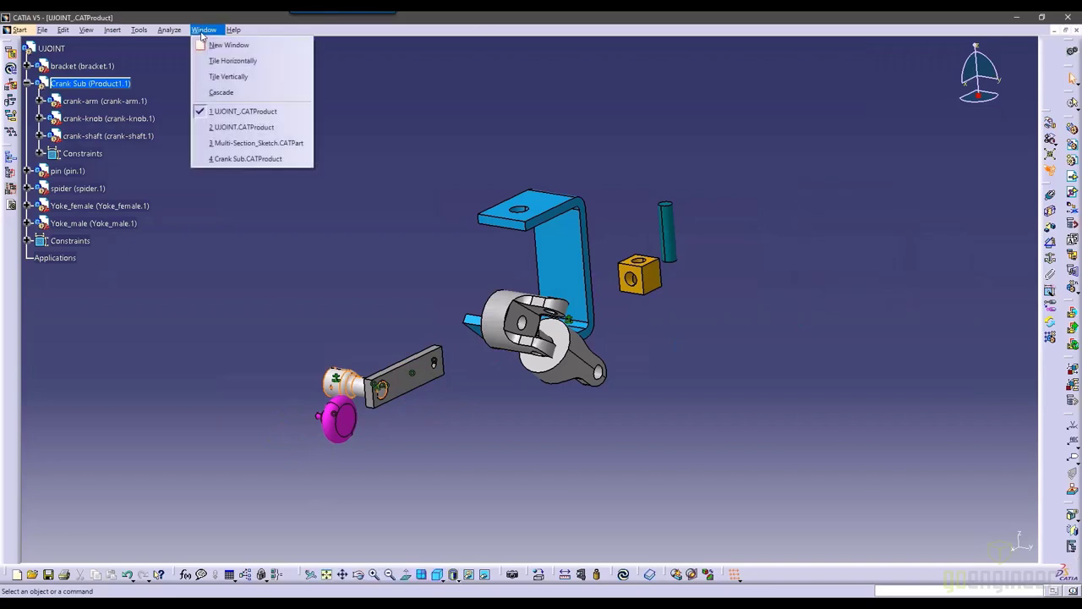
left_click(254, 159)
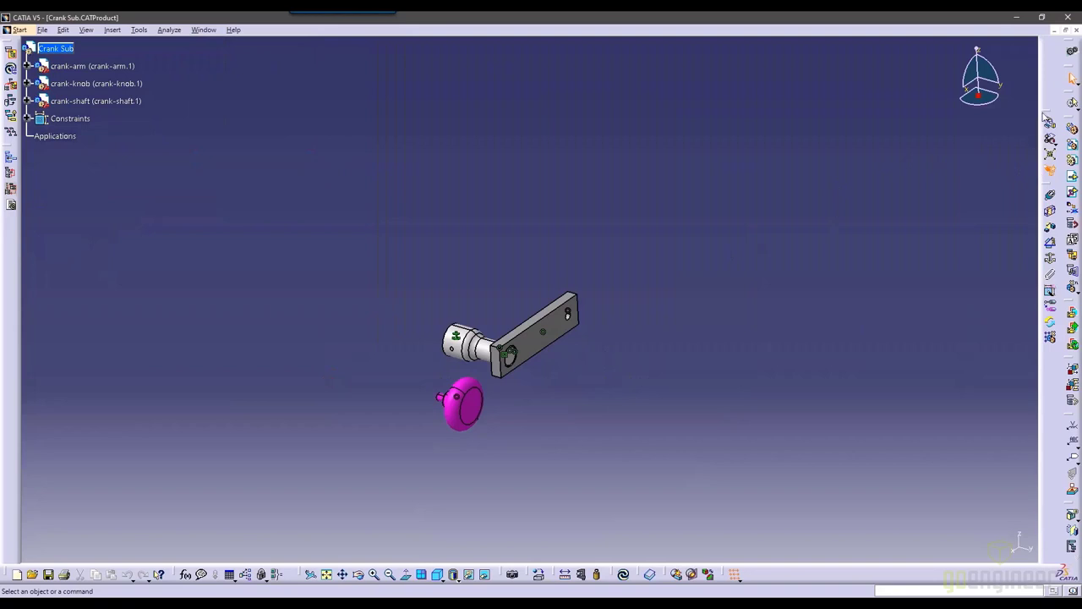
left_click_drag(1049, 115, 596, 194)
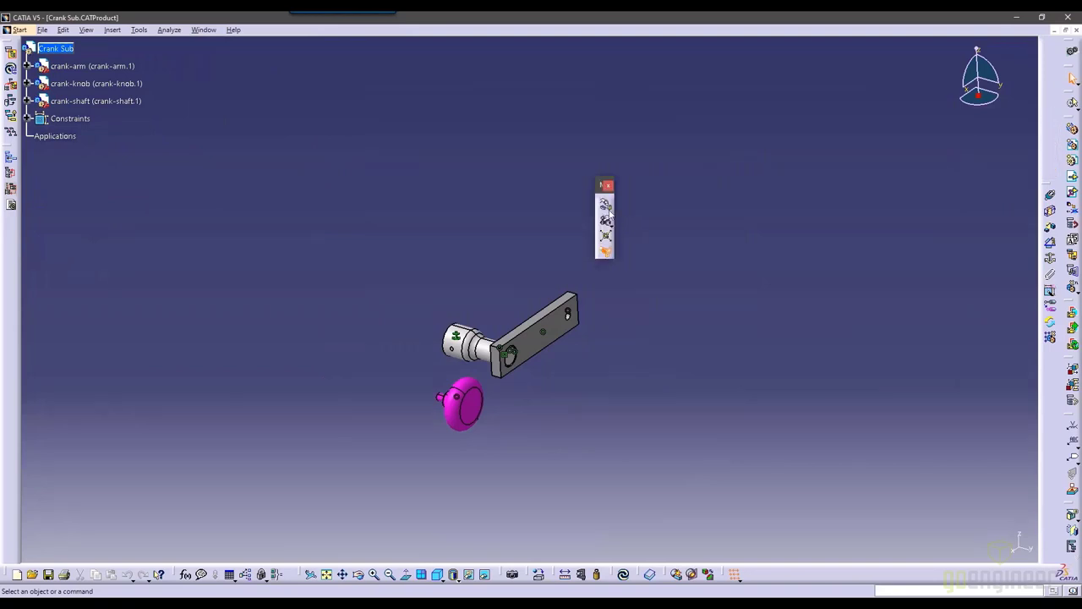
Turn on stop-on-clash and slide the crank-knob along any axis onto the arm's end.
left_click(607, 252)
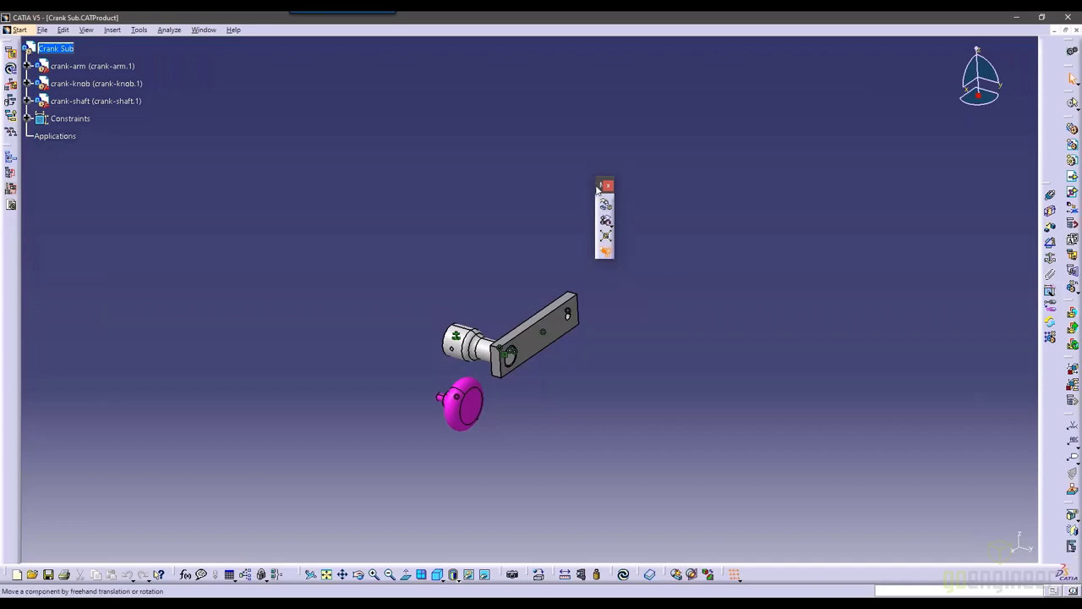
left_click_drag(598, 187, 686, 162)
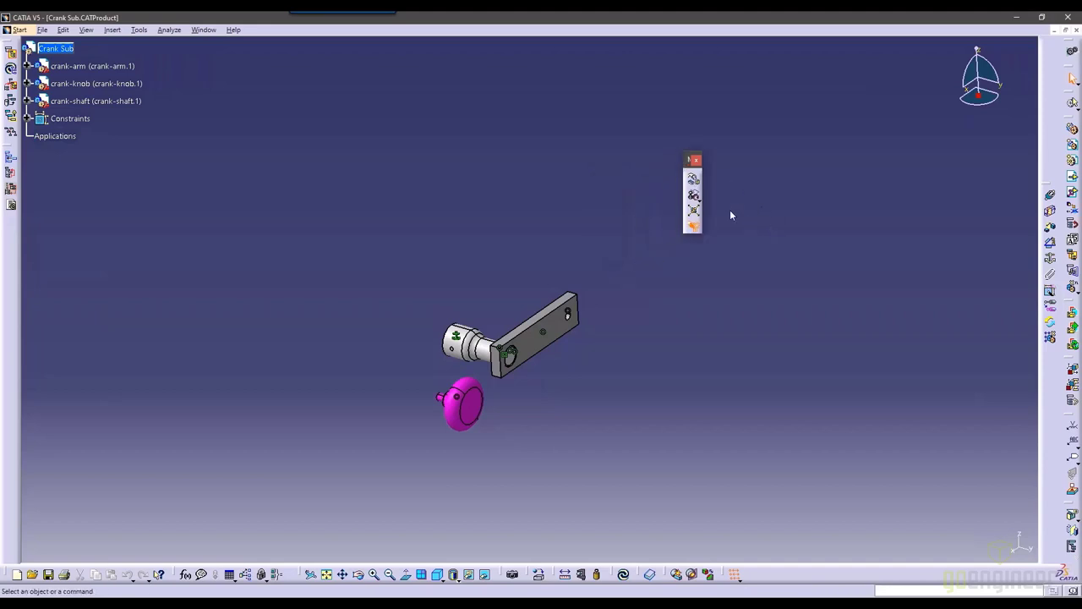
left_click(693, 179)
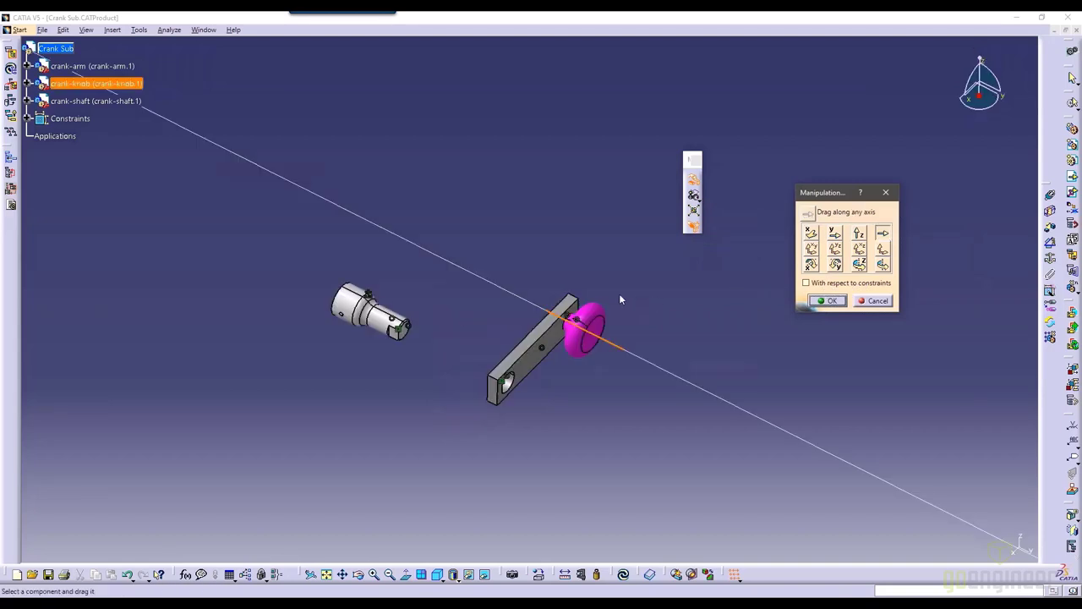
left_click_drag(602, 309, 445, 300)
Enable 'With respect to constraints' so the crank-arm moves in line with the assembly constraints.
left_click(806, 283)
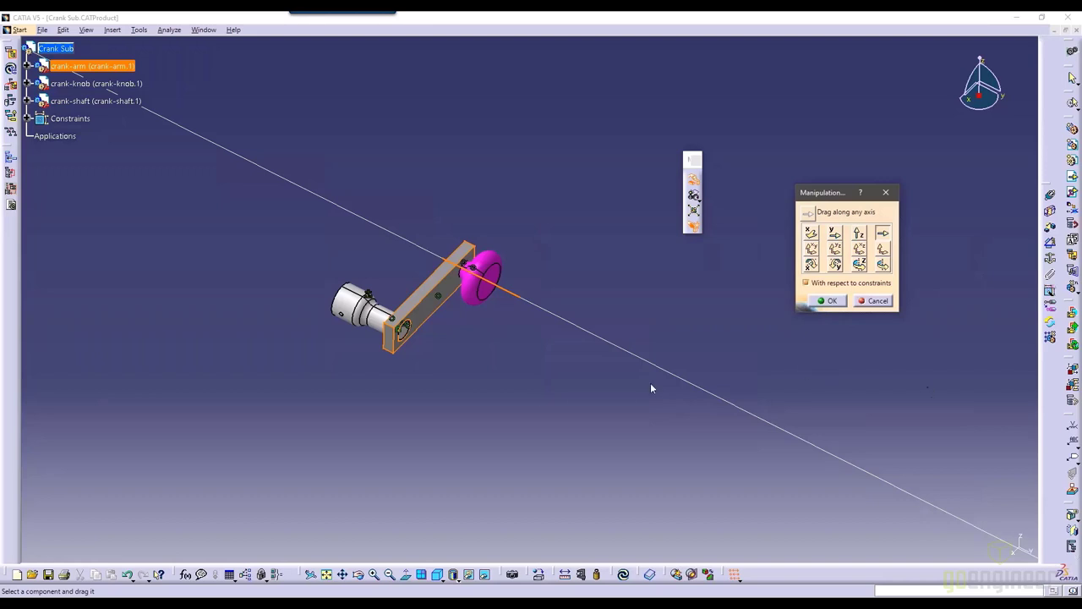
End manipulation, activate the crank-arm part and start a sketch on its xy plane.
left_click(201, 32)
left_click(602, 223)
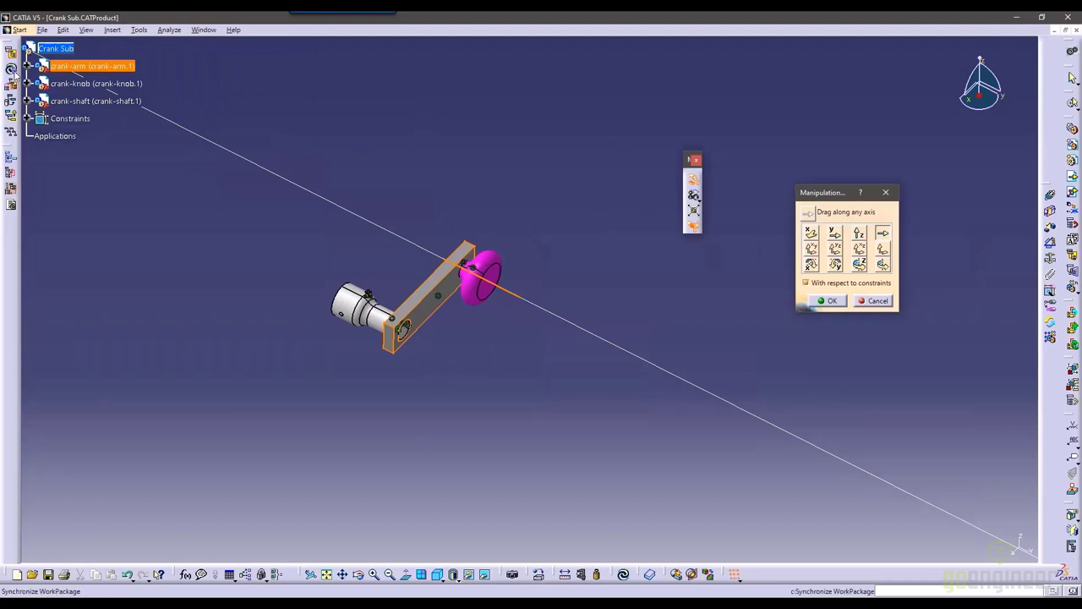
left_click(28, 66)
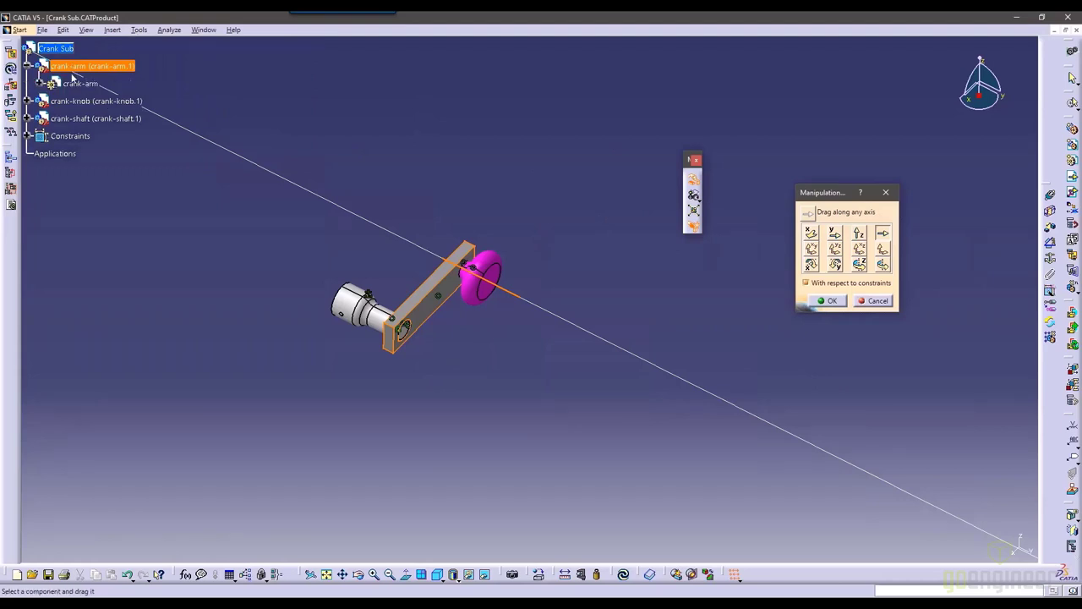
left_click(39, 83)
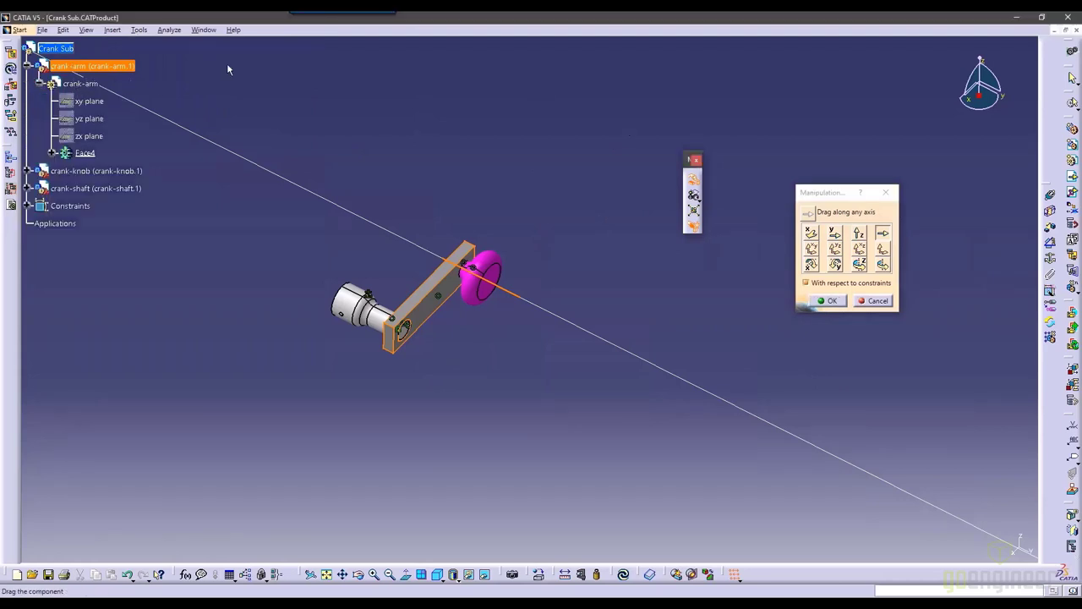
double_click(78, 84)
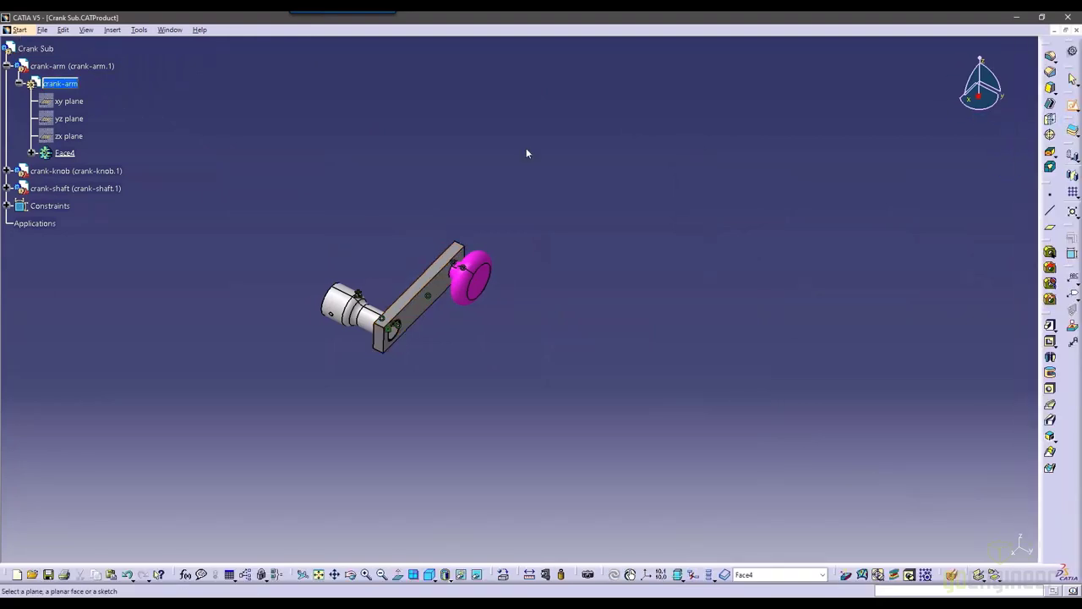
left_click(75, 100)
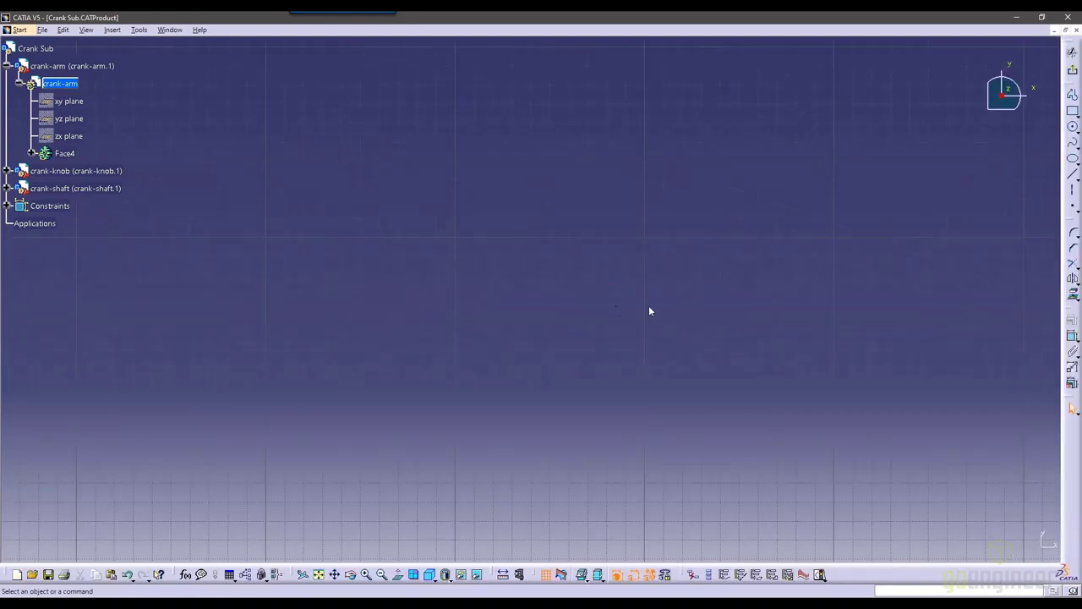
Display the Sketch tools toolbar above the empty sketch grid.
right_click(1070, 456)
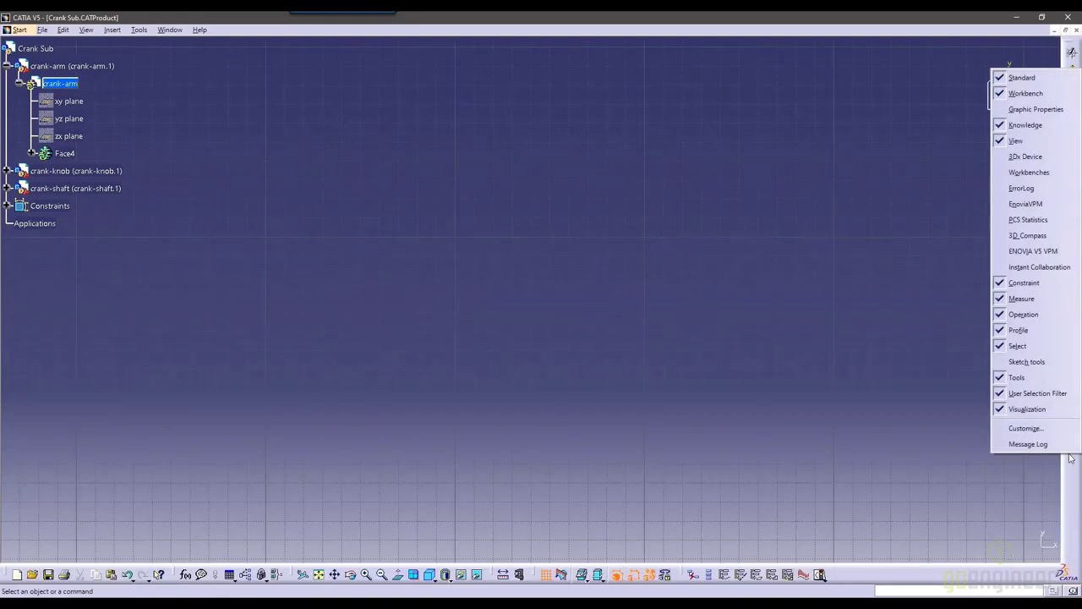
left_click(1051, 362)
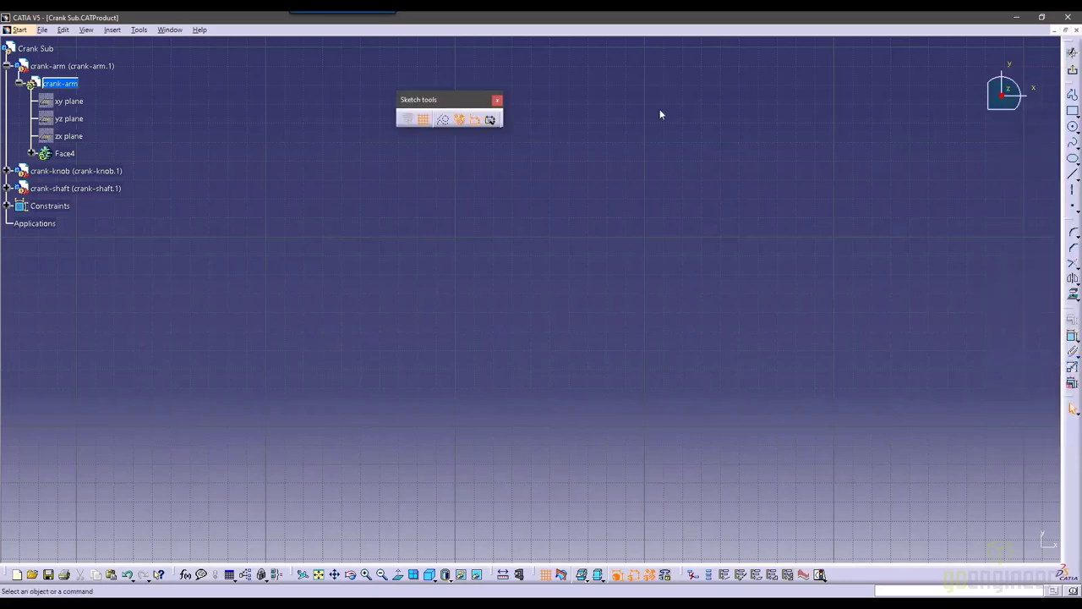
right_click(1074, 442)
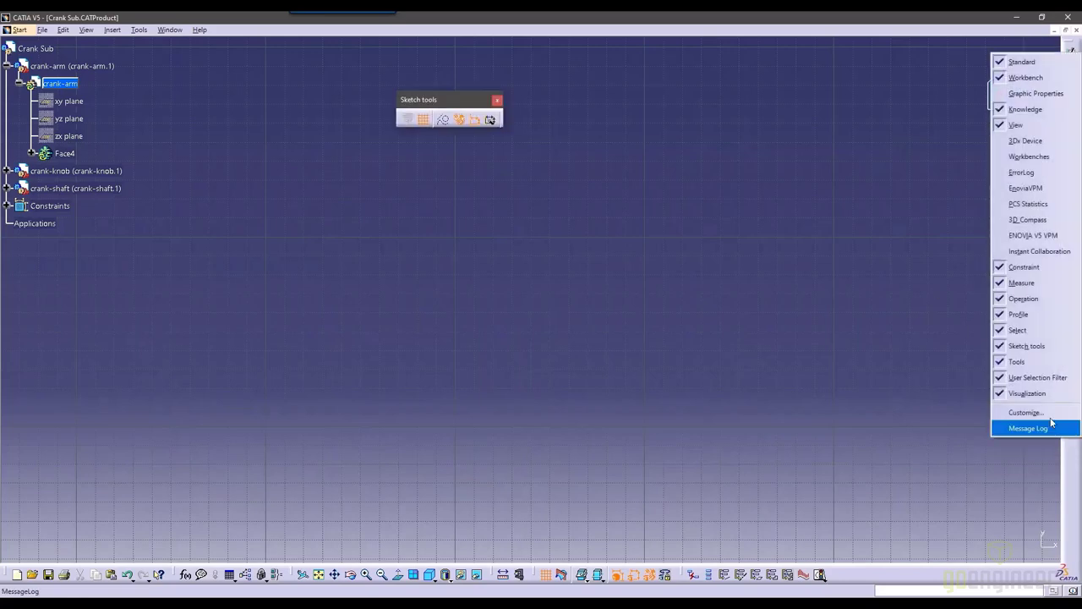
left_click(947, 172)
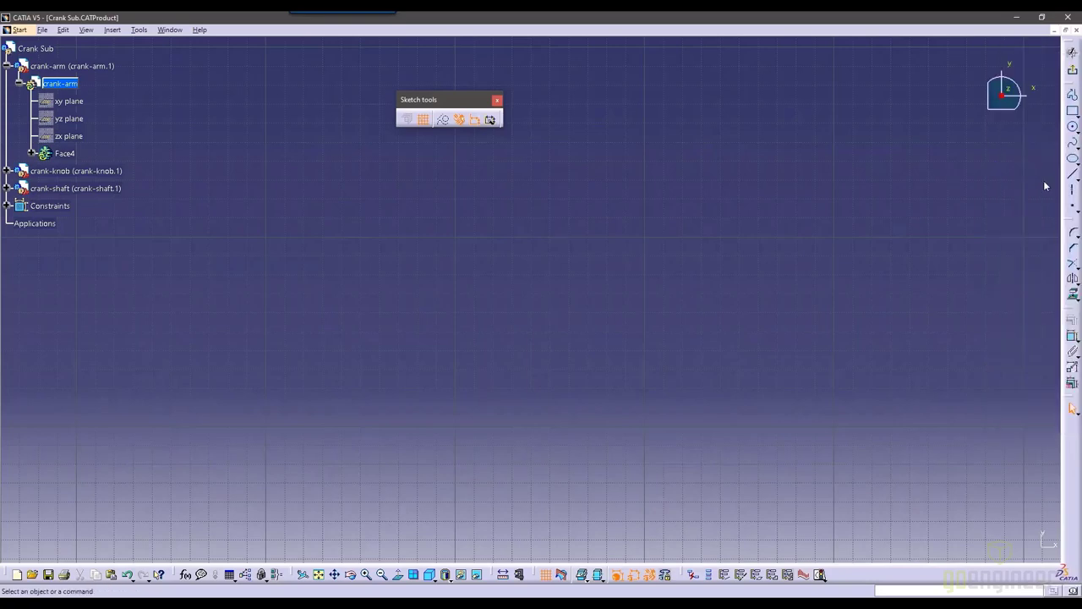
right_click(1072, 451)
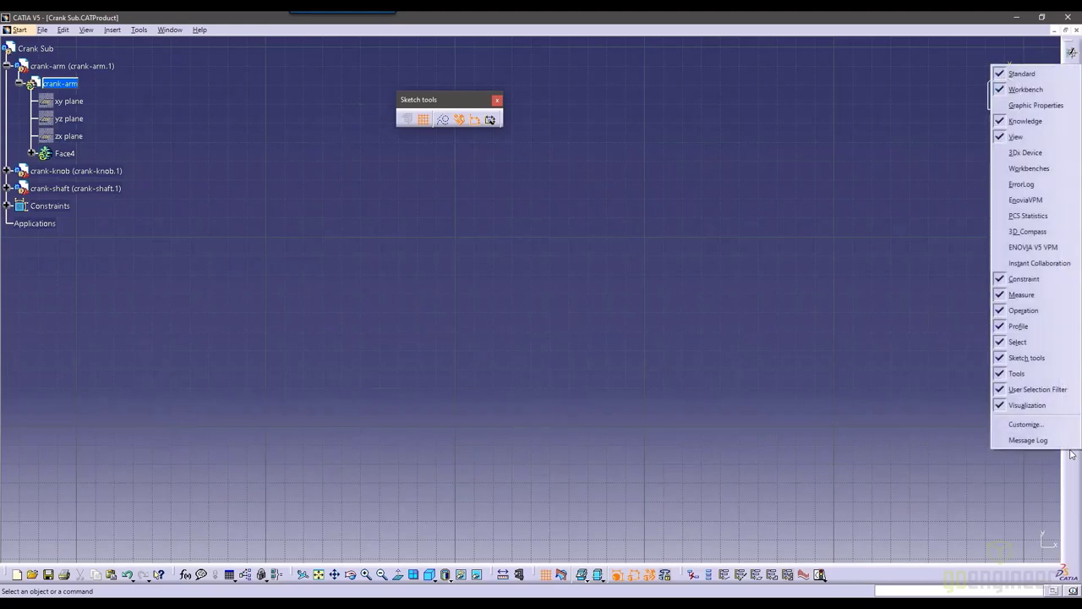
left_click(917, 477)
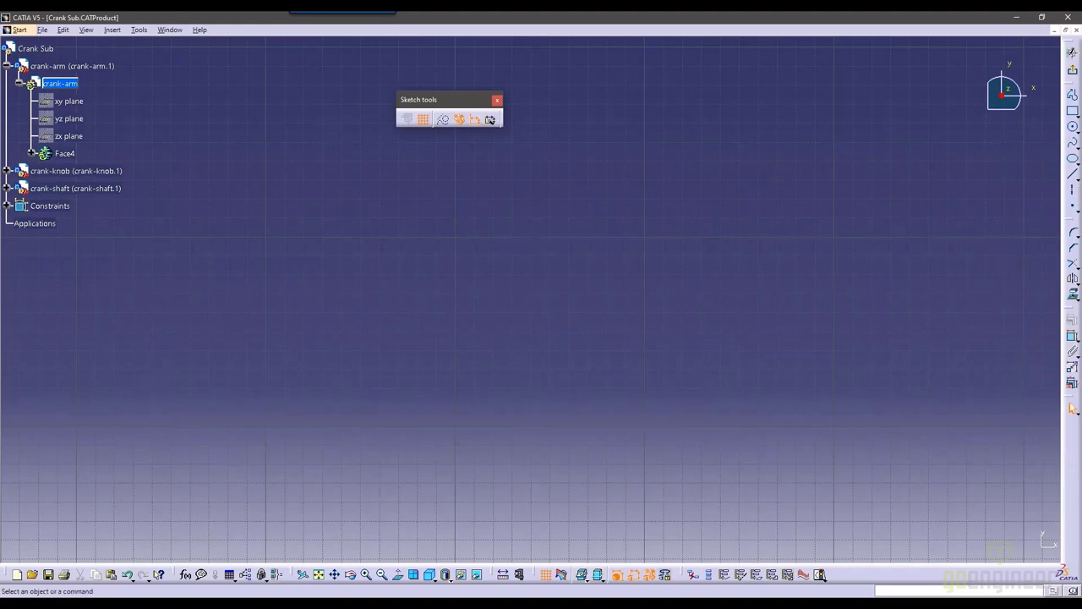
left_click(1078, 180)
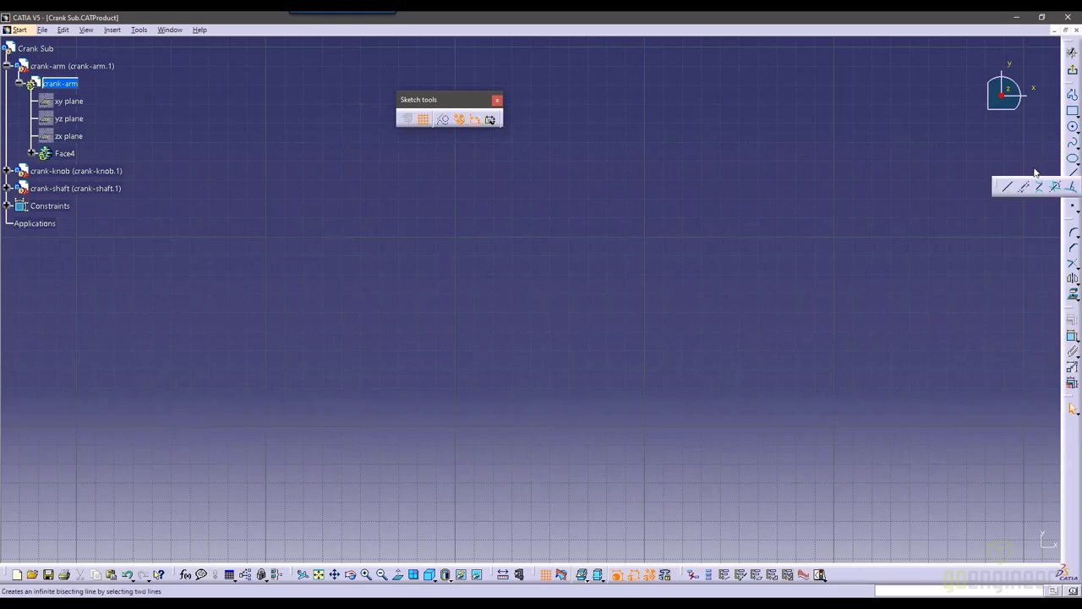
left_click(1078, 128)
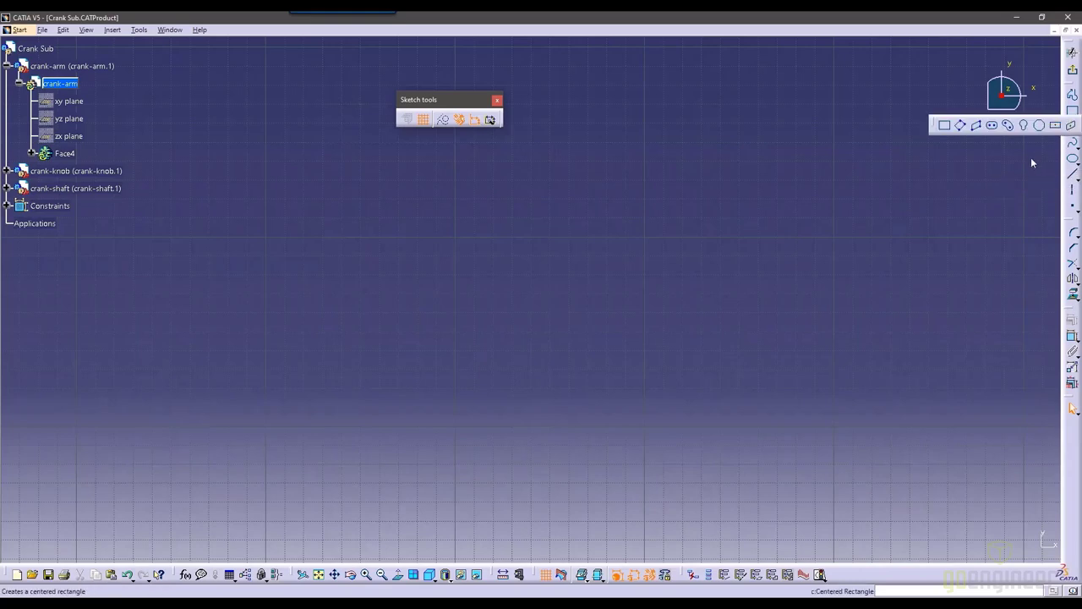
left_click(1078, 144)
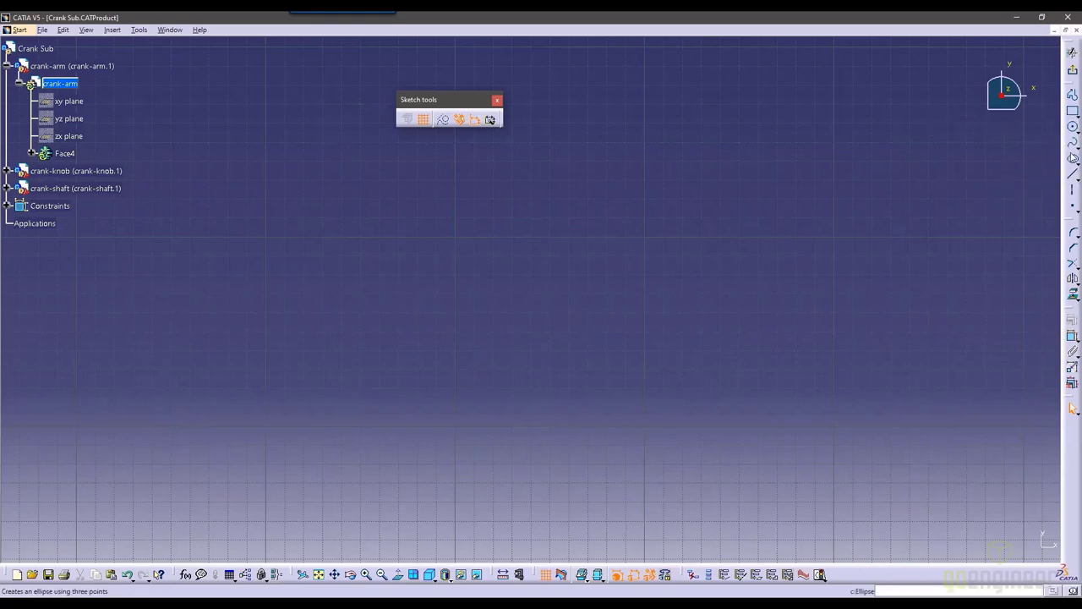
key("Escape")
left_click(1073, 295)
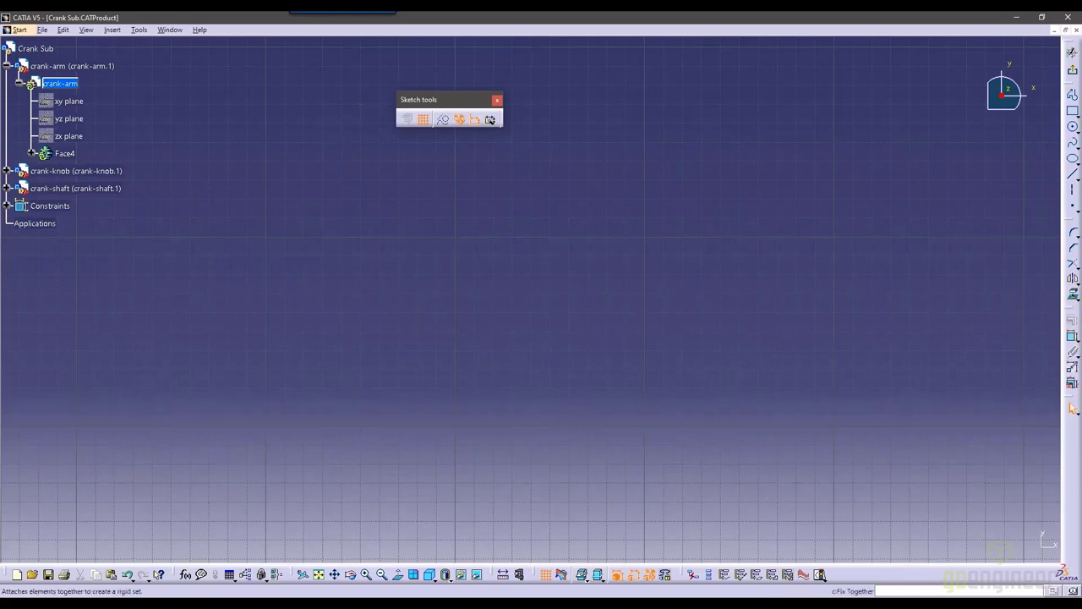
left_click(1072, 352)
key("Escape")
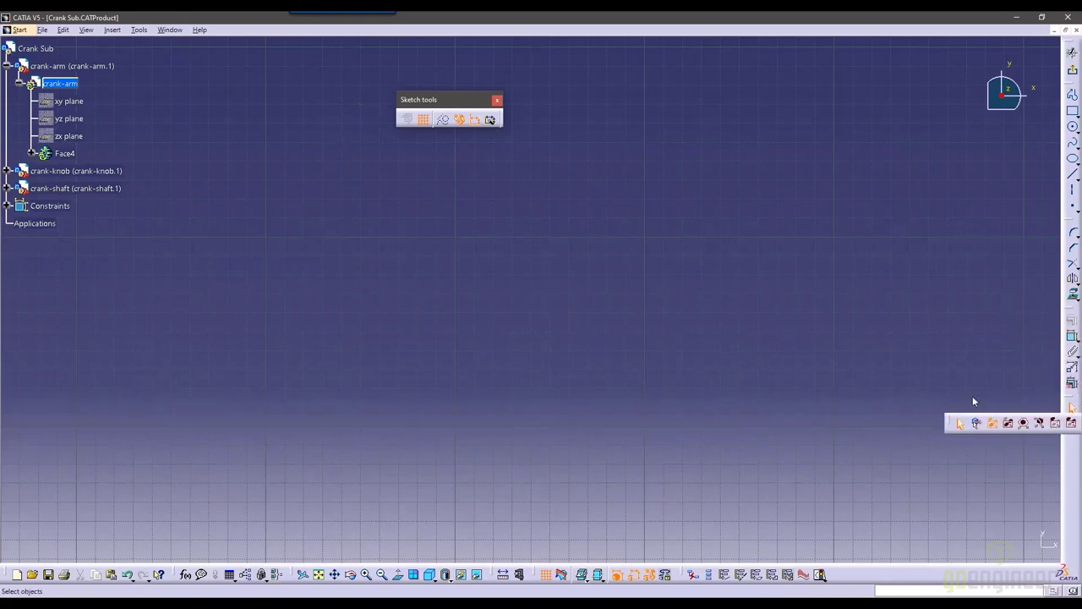
right_click(1078, 466)
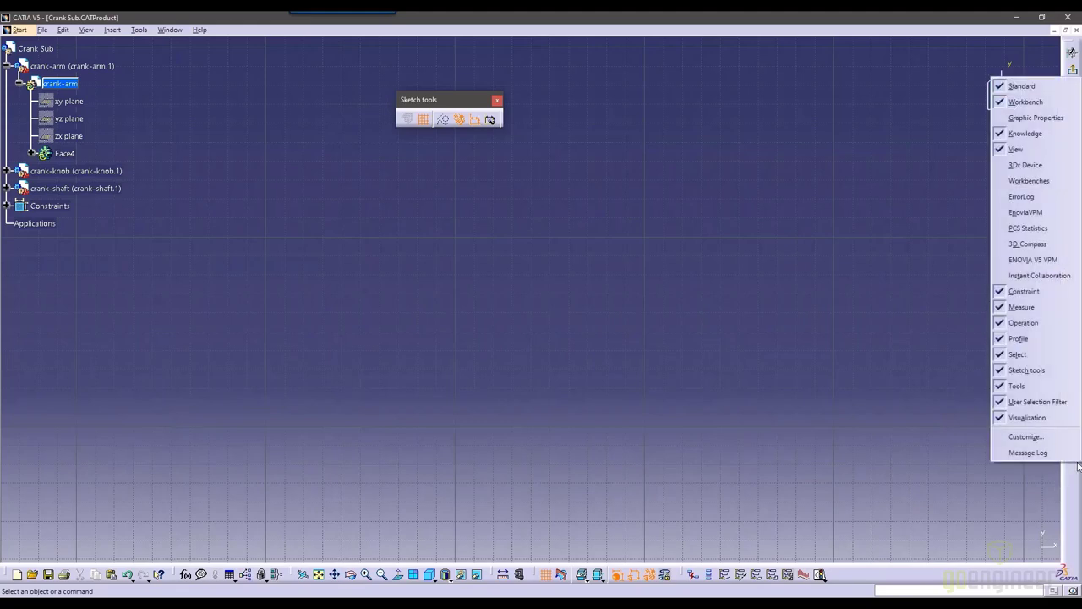
left_click(1079, 475)
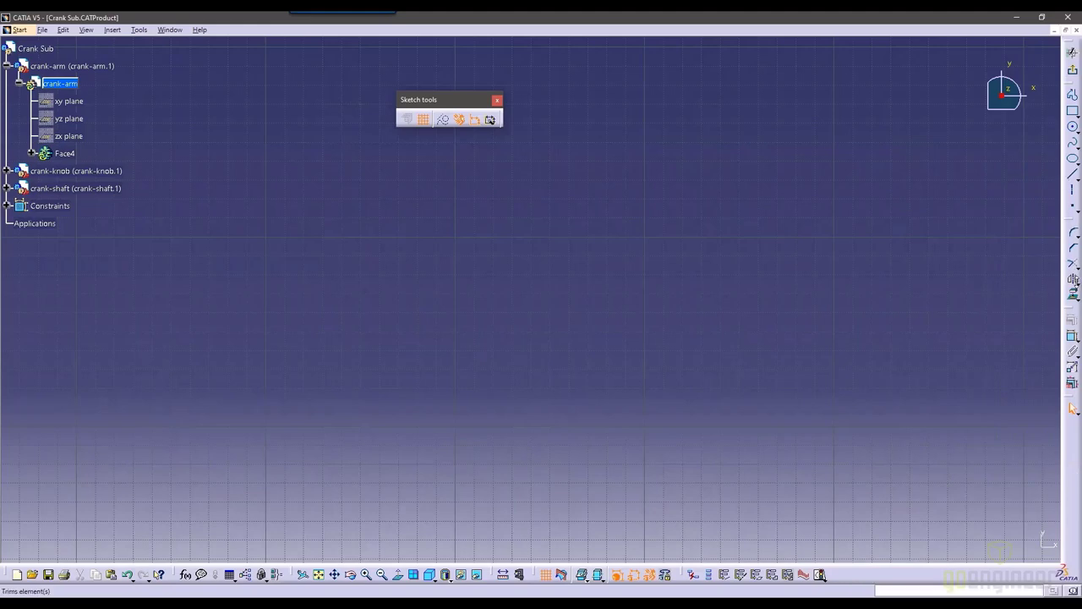
left_click(1074, 279)
Cancel the Ellipse command and park the Sketch tools toolbar at the top right near the compass.
left_click(1072, 158)
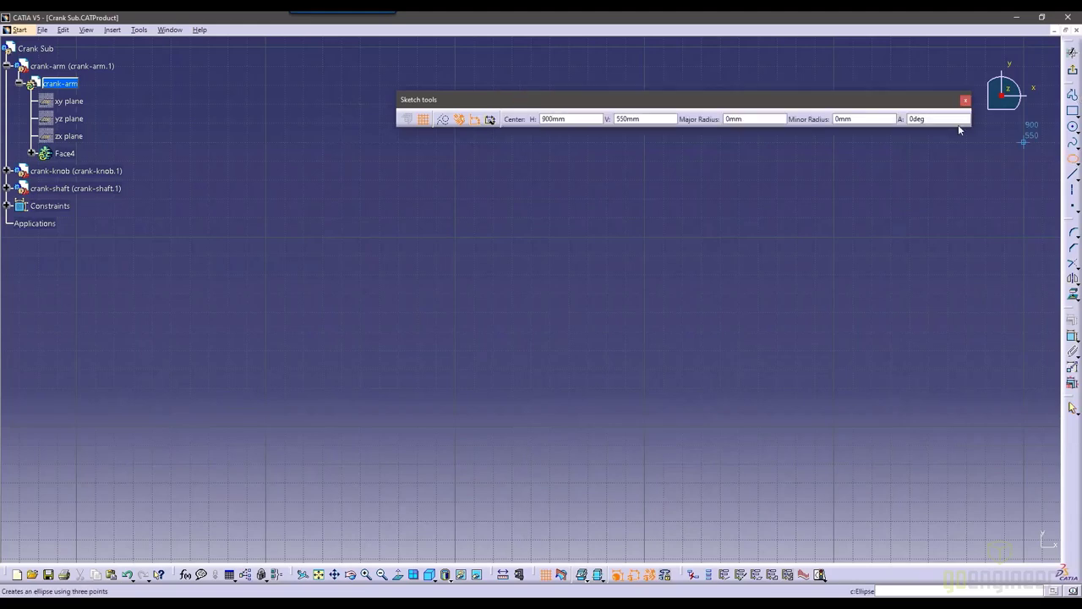
key("Escape")
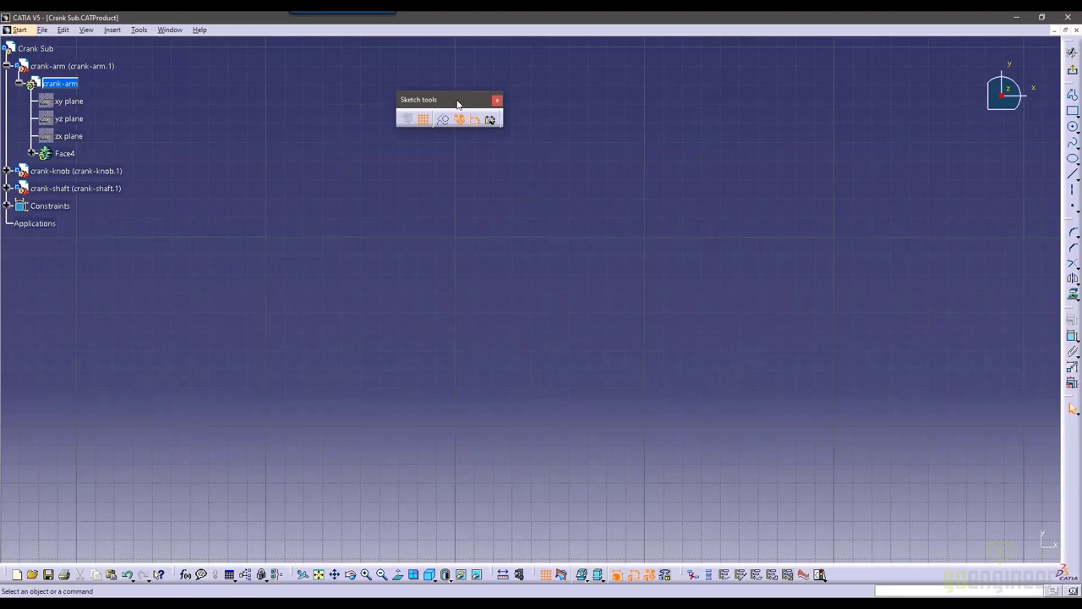
mouse_move(457, 103)
left_mouse_down()
mouse_move(761, 98)
mouse_move(954, 56)
left_mouse_up()
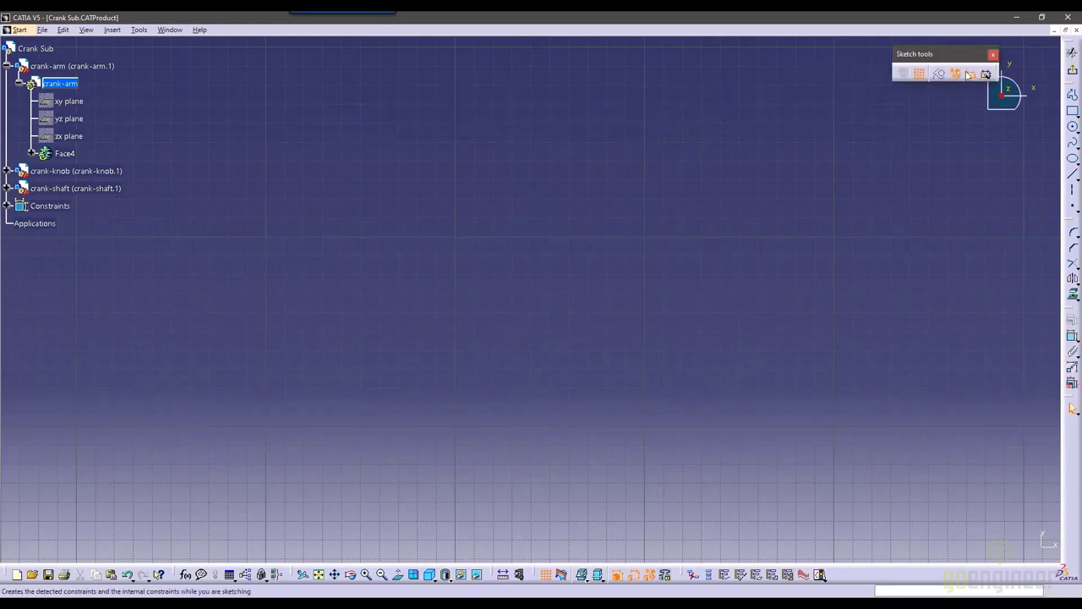